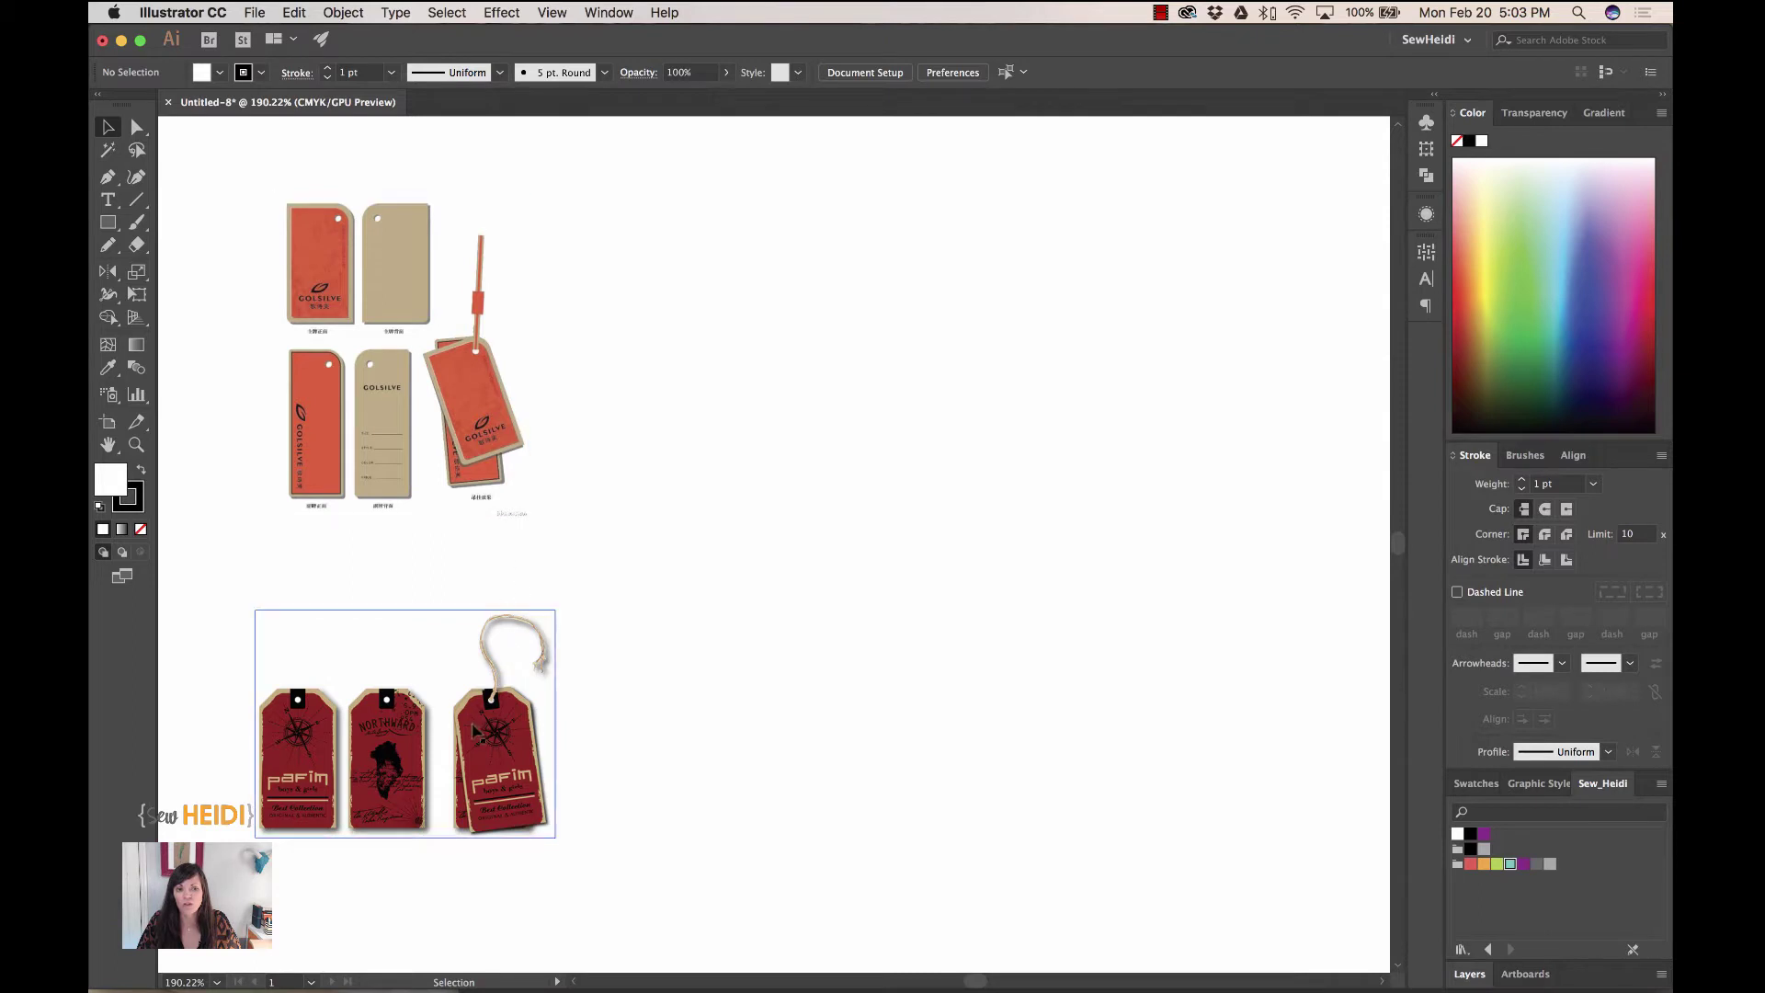
- Zoom in on the GOLSILVE reference hang tags for a closer look
{"action": "scroll", "coordinate": [328, 349], "scroll_direction": "up", "scroll_amount": 5}
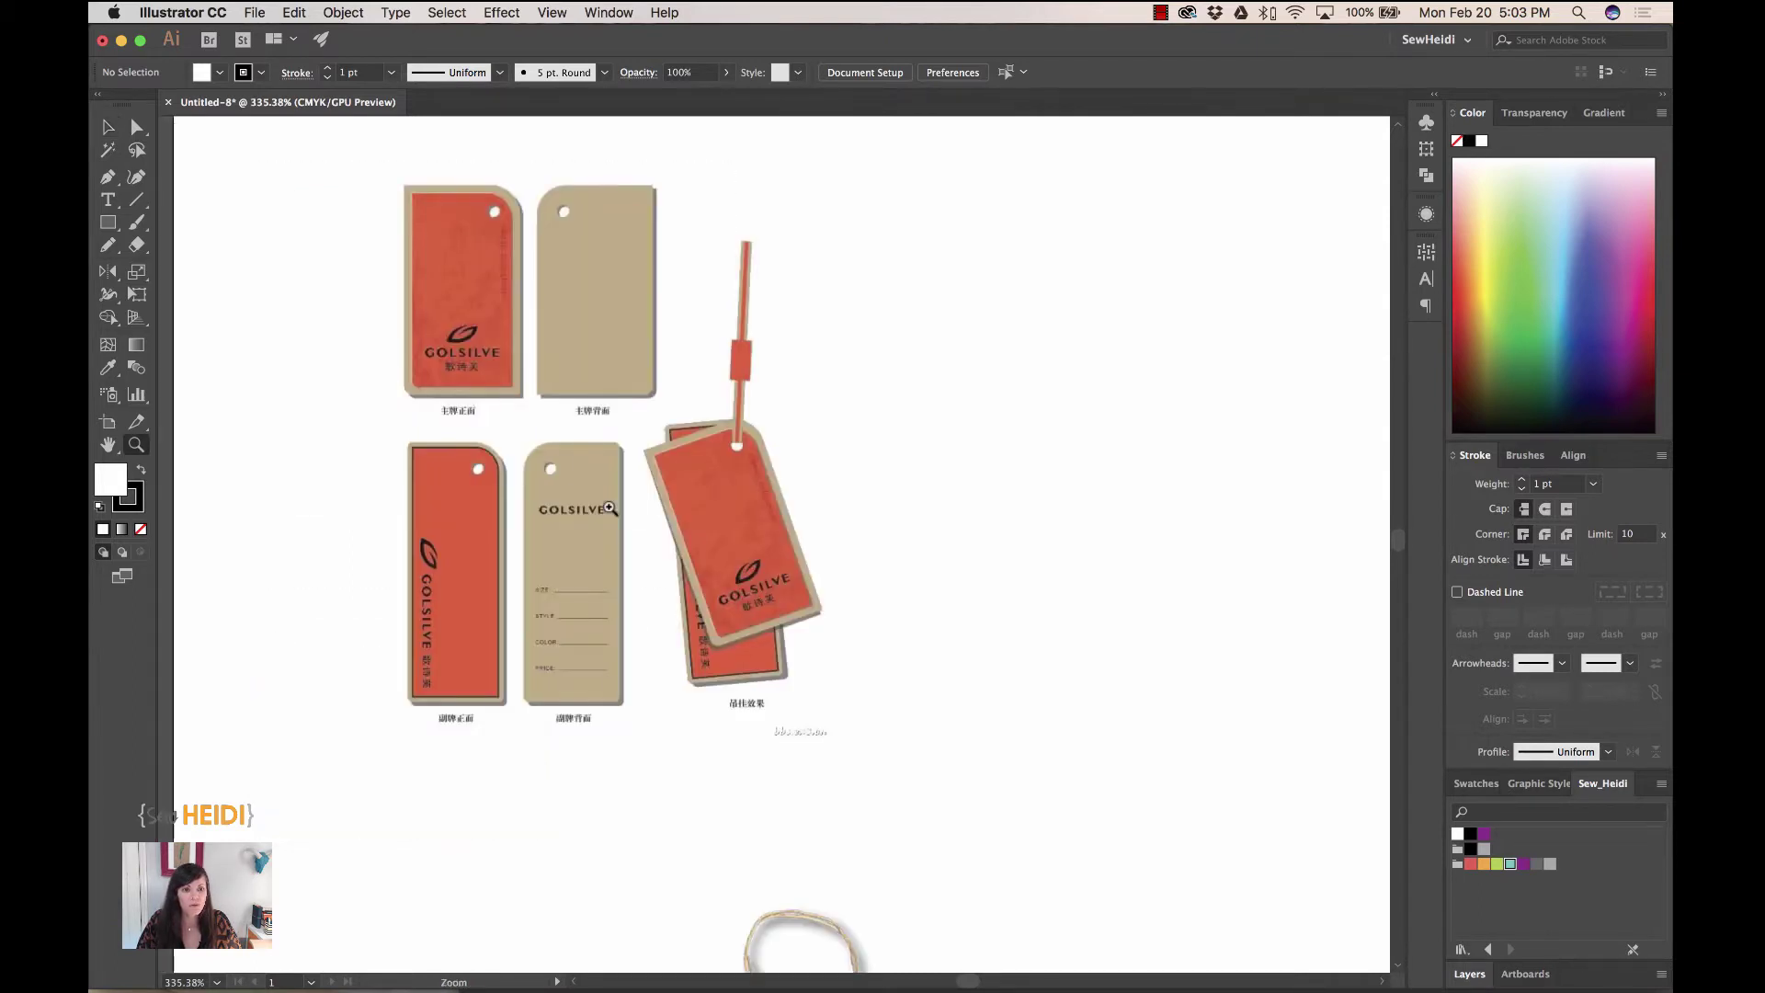
- Draw a 79.5 × 133.9 pt rectangle, confirm Smart Guides, and undo a trial corner rounding
{"action": "left_click", "coordinate": [107, 224]}
{"action": "left_click_drag", "start_coordinate": [886, 209], "coordinate": [1138, 634]}
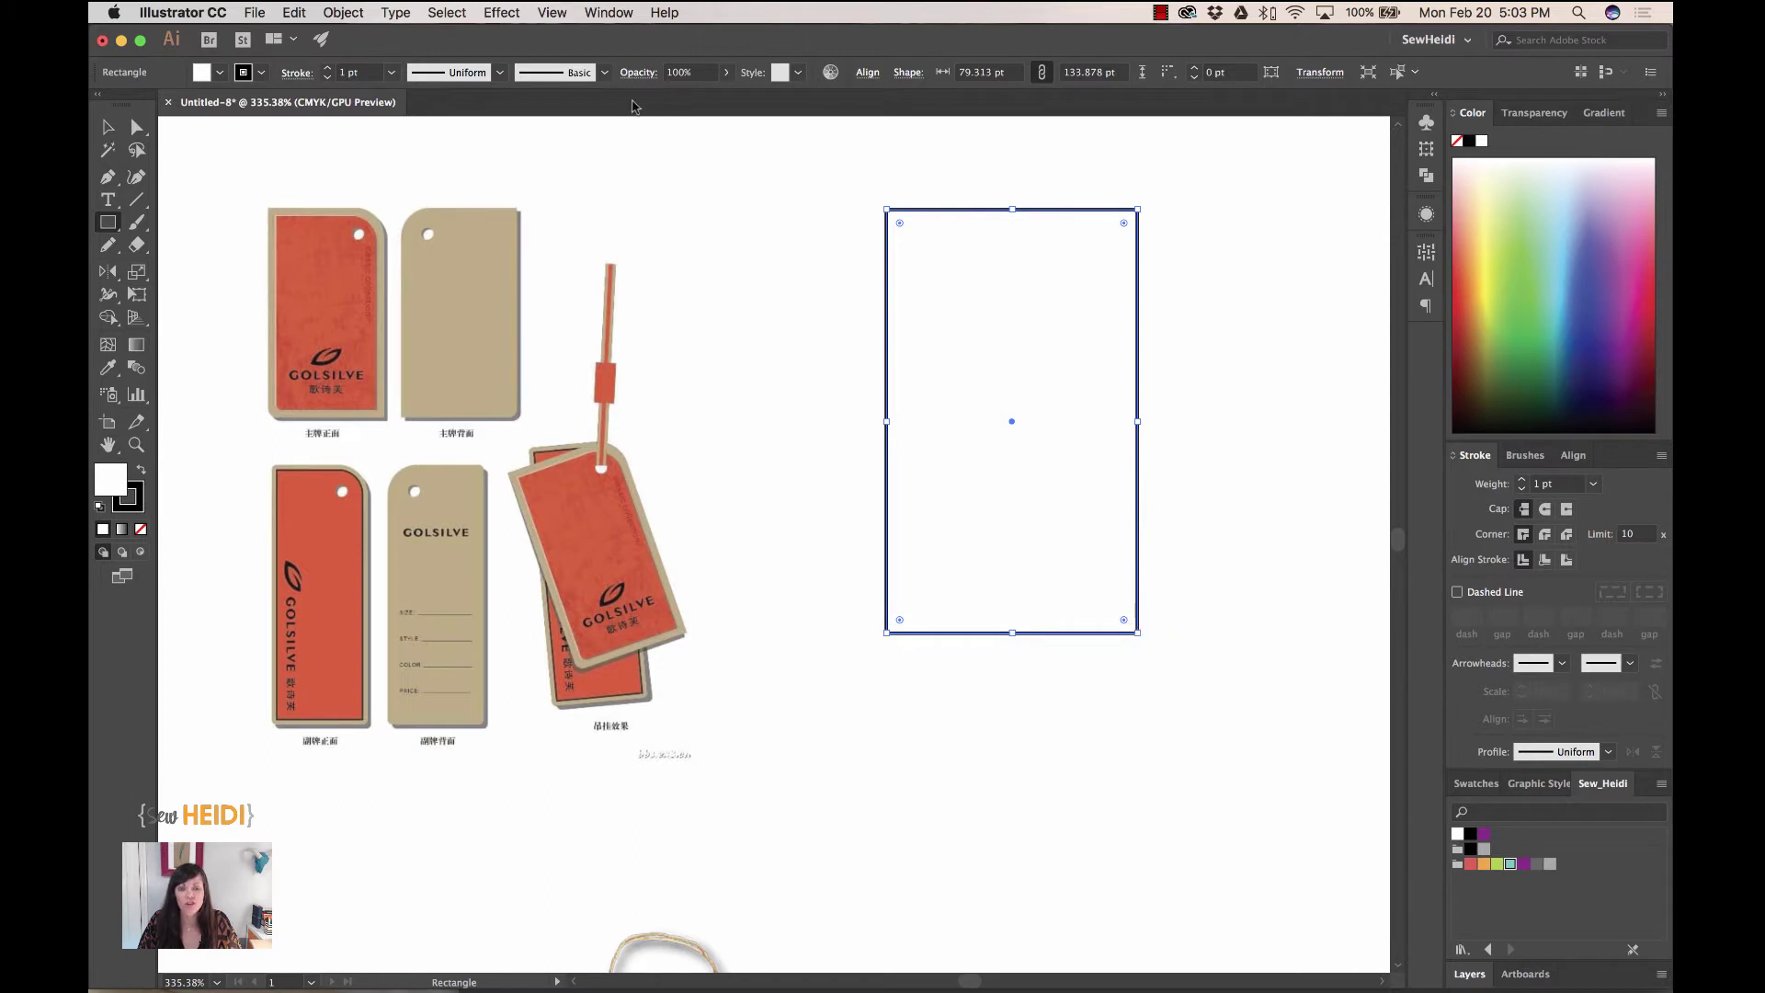
{"action": "left_click", "coordinate": [554, 12]}
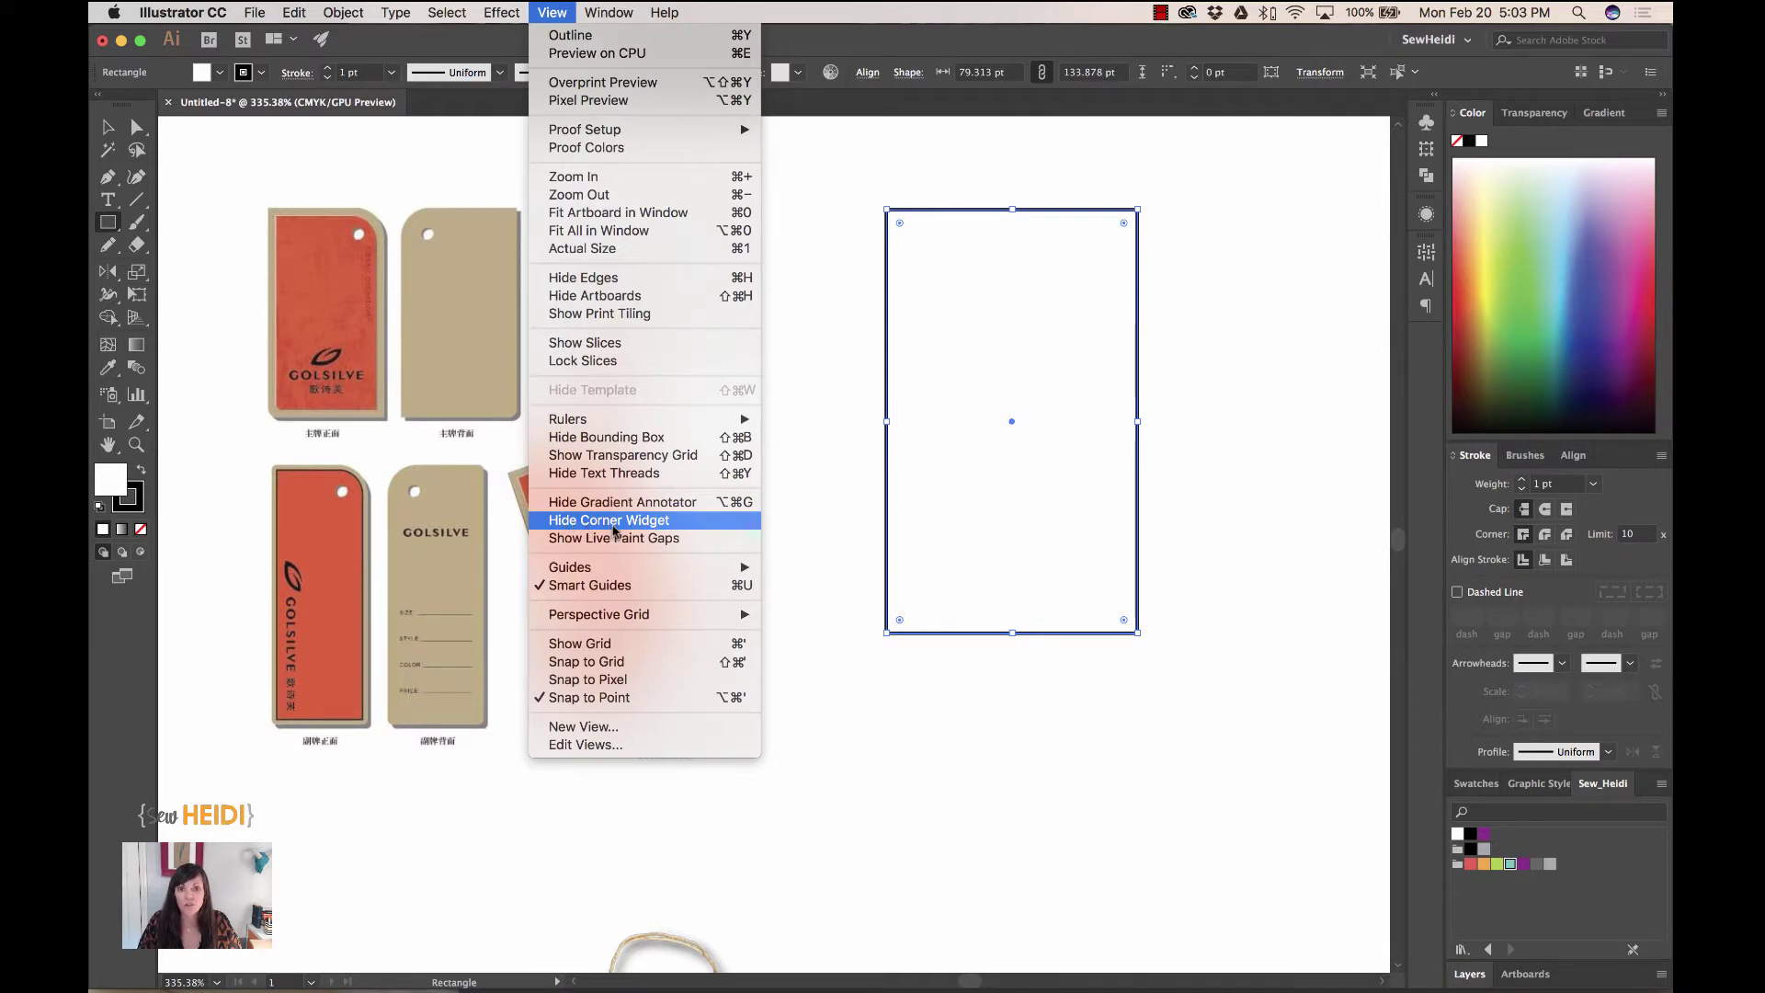
{"action": "left_click", "coordinate": [553, 12]}
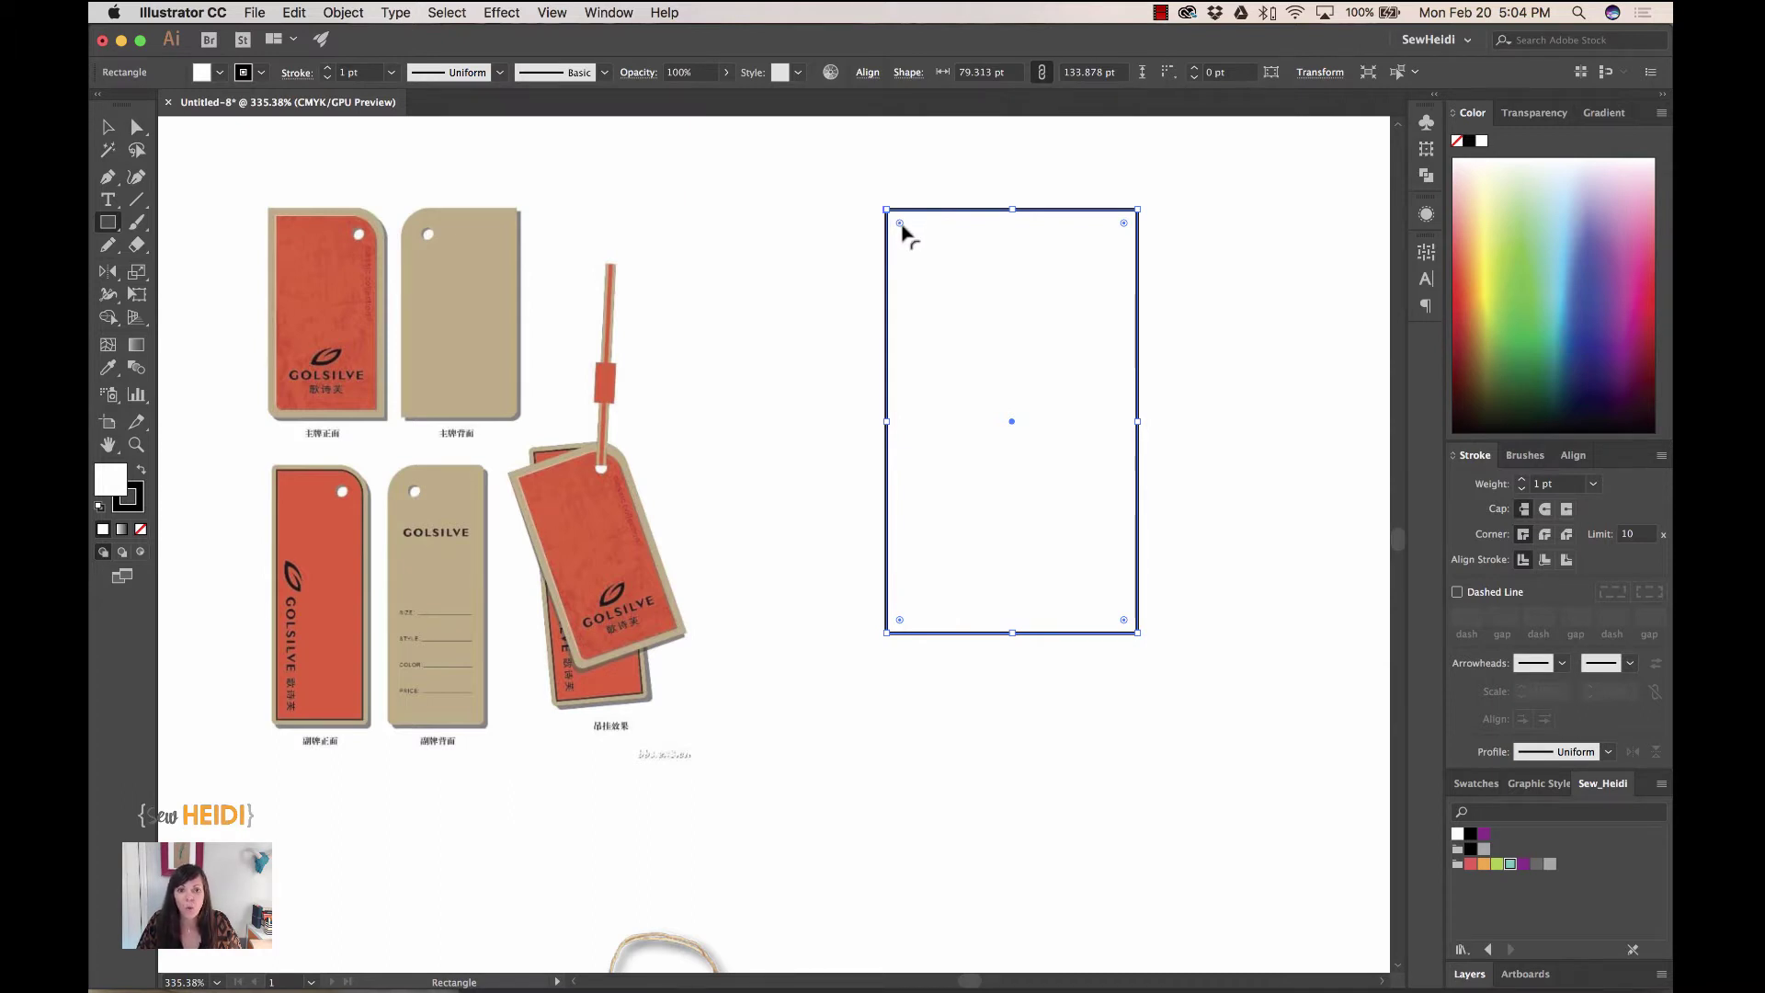
{"action": "left_click_drag", "start_coordinate": [901, 226], "coordinate": [992, 321]}
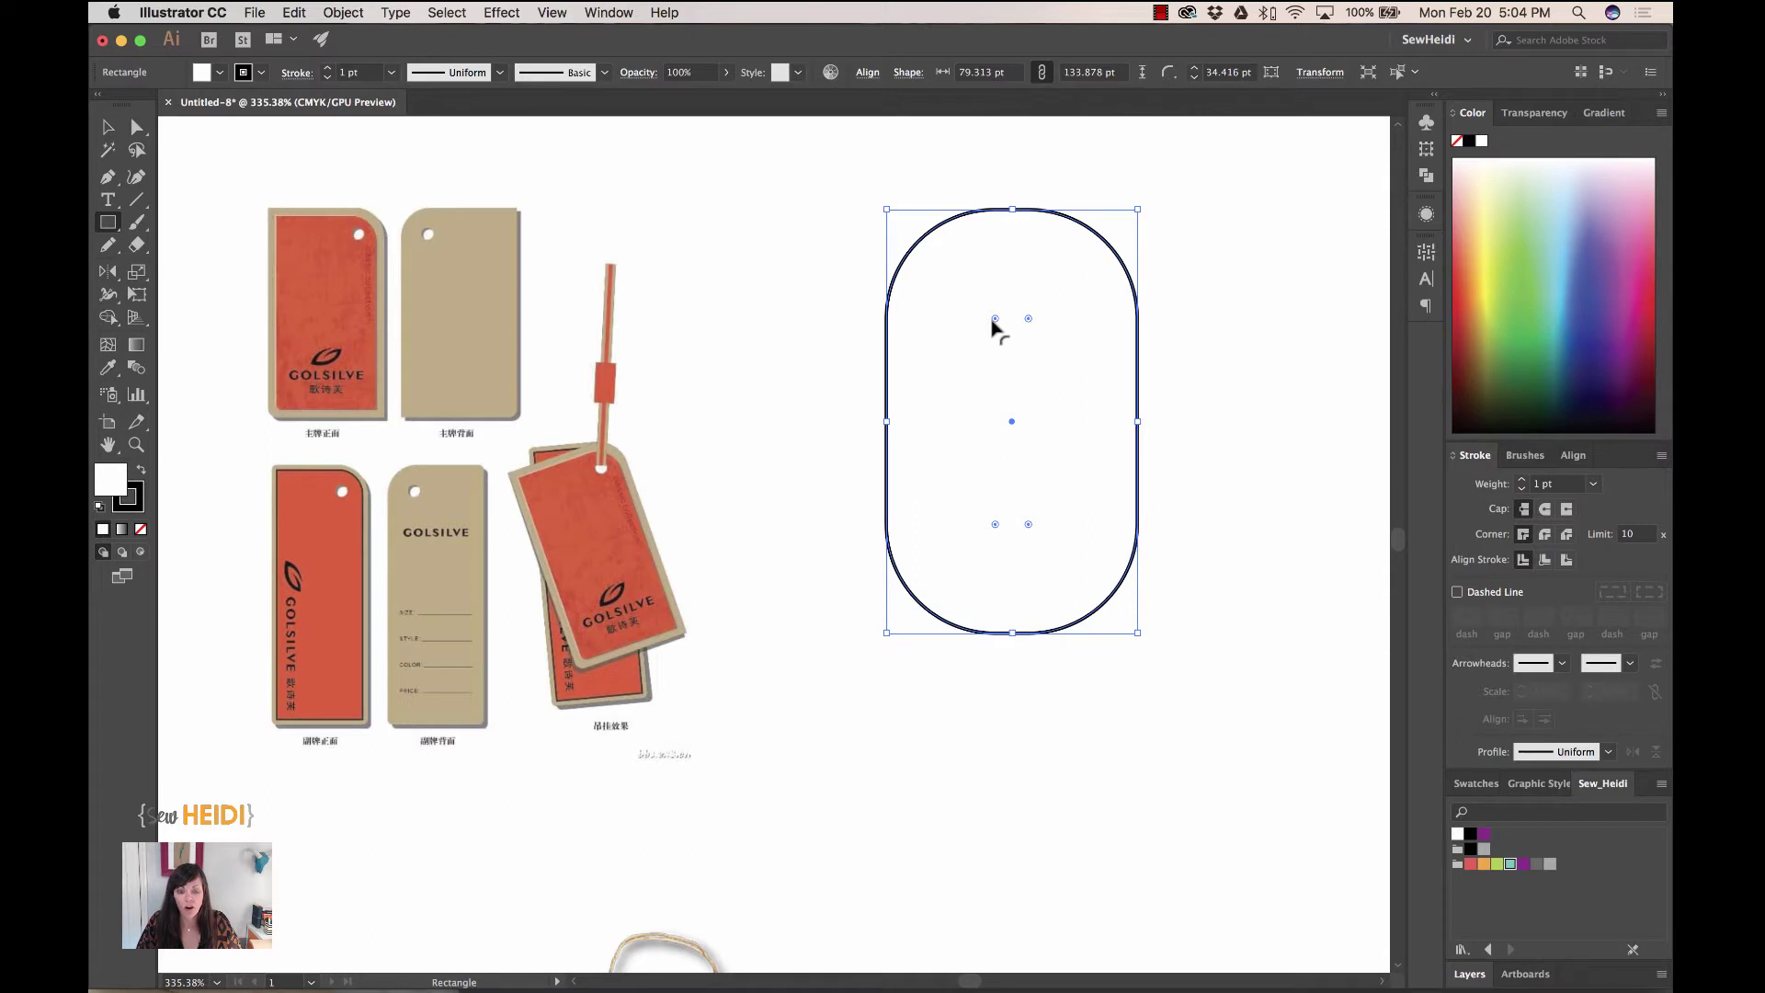
{"action": "key", "text": "super+z"}
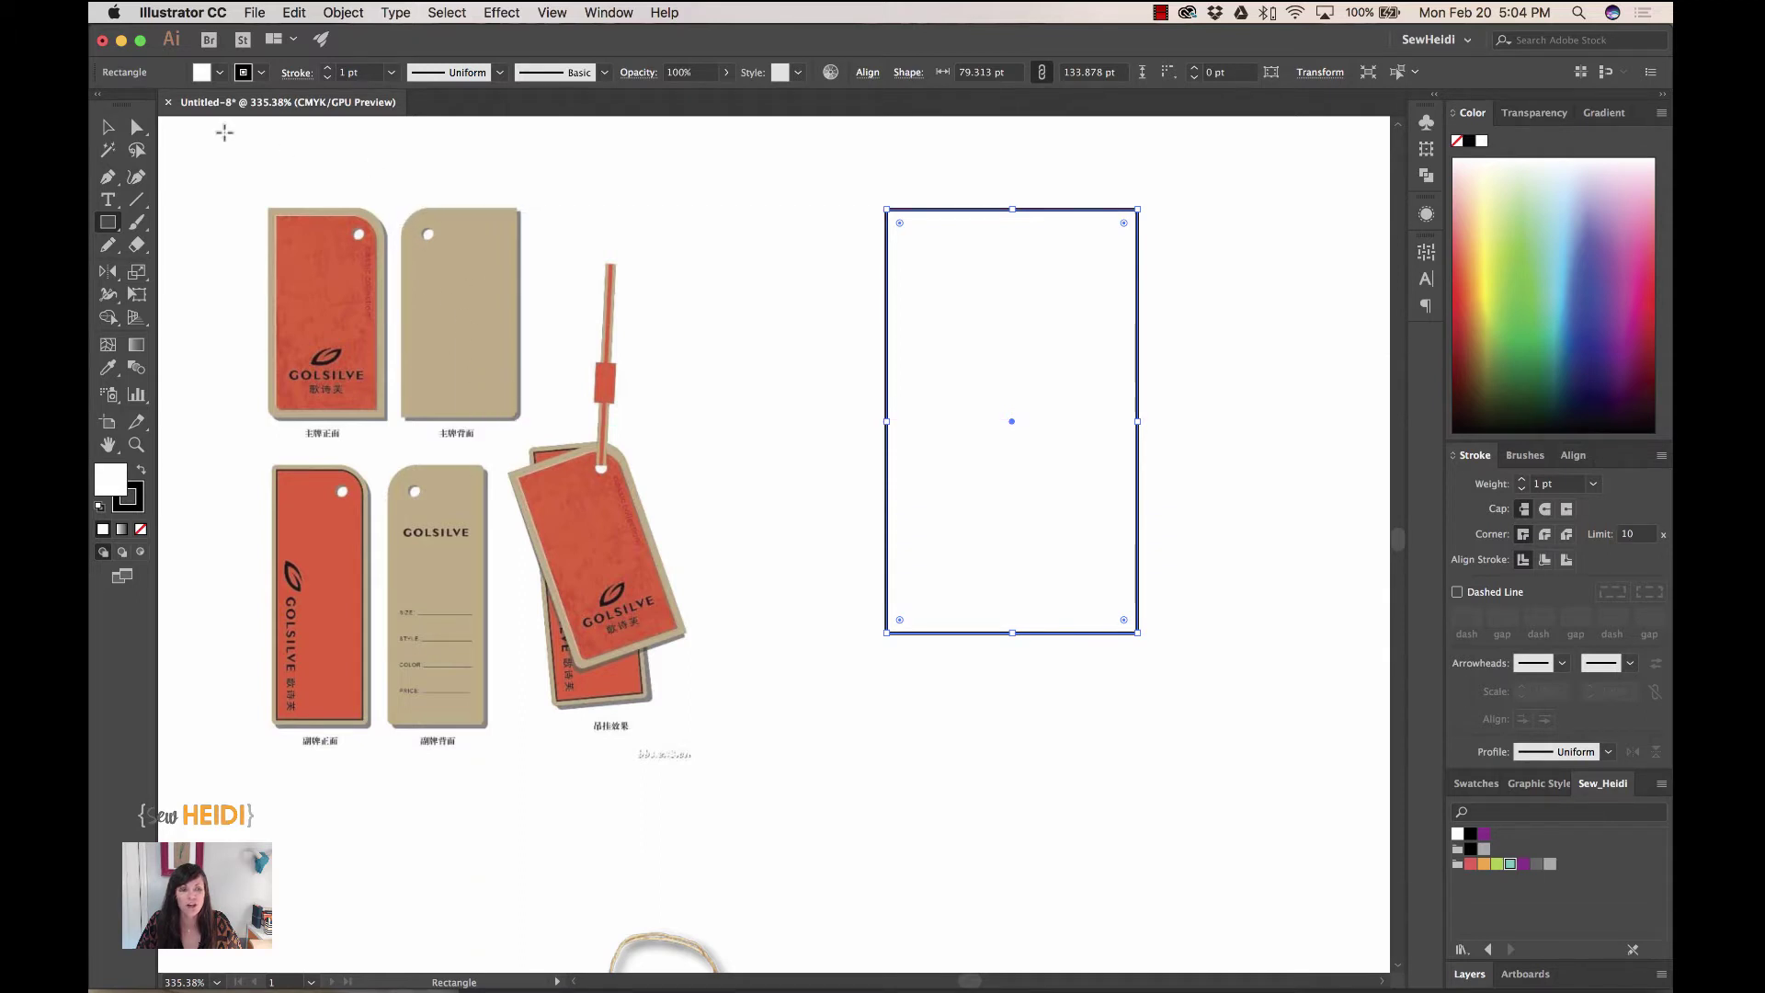
- Round the rectangle's top-left corner generously, to about 28 pt
{"action": "left_click", "coordinate": [137, 126]}
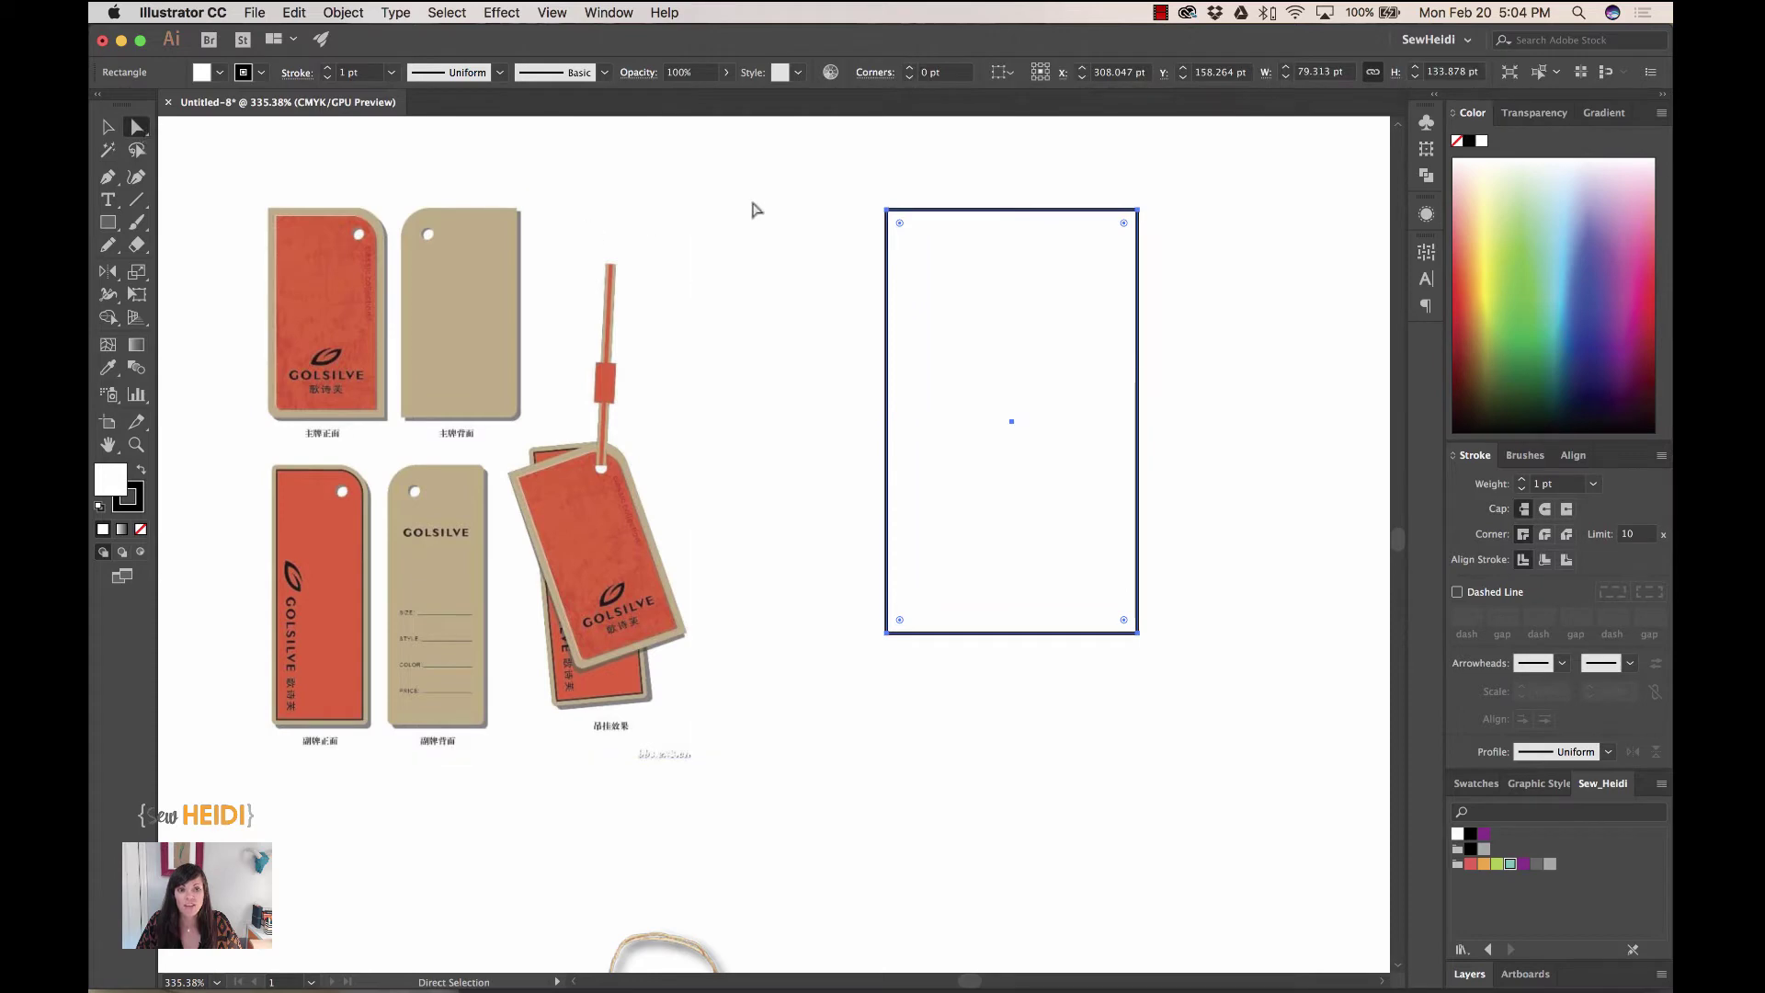
{"action": "left_click", "coordinate": [931, 174]}
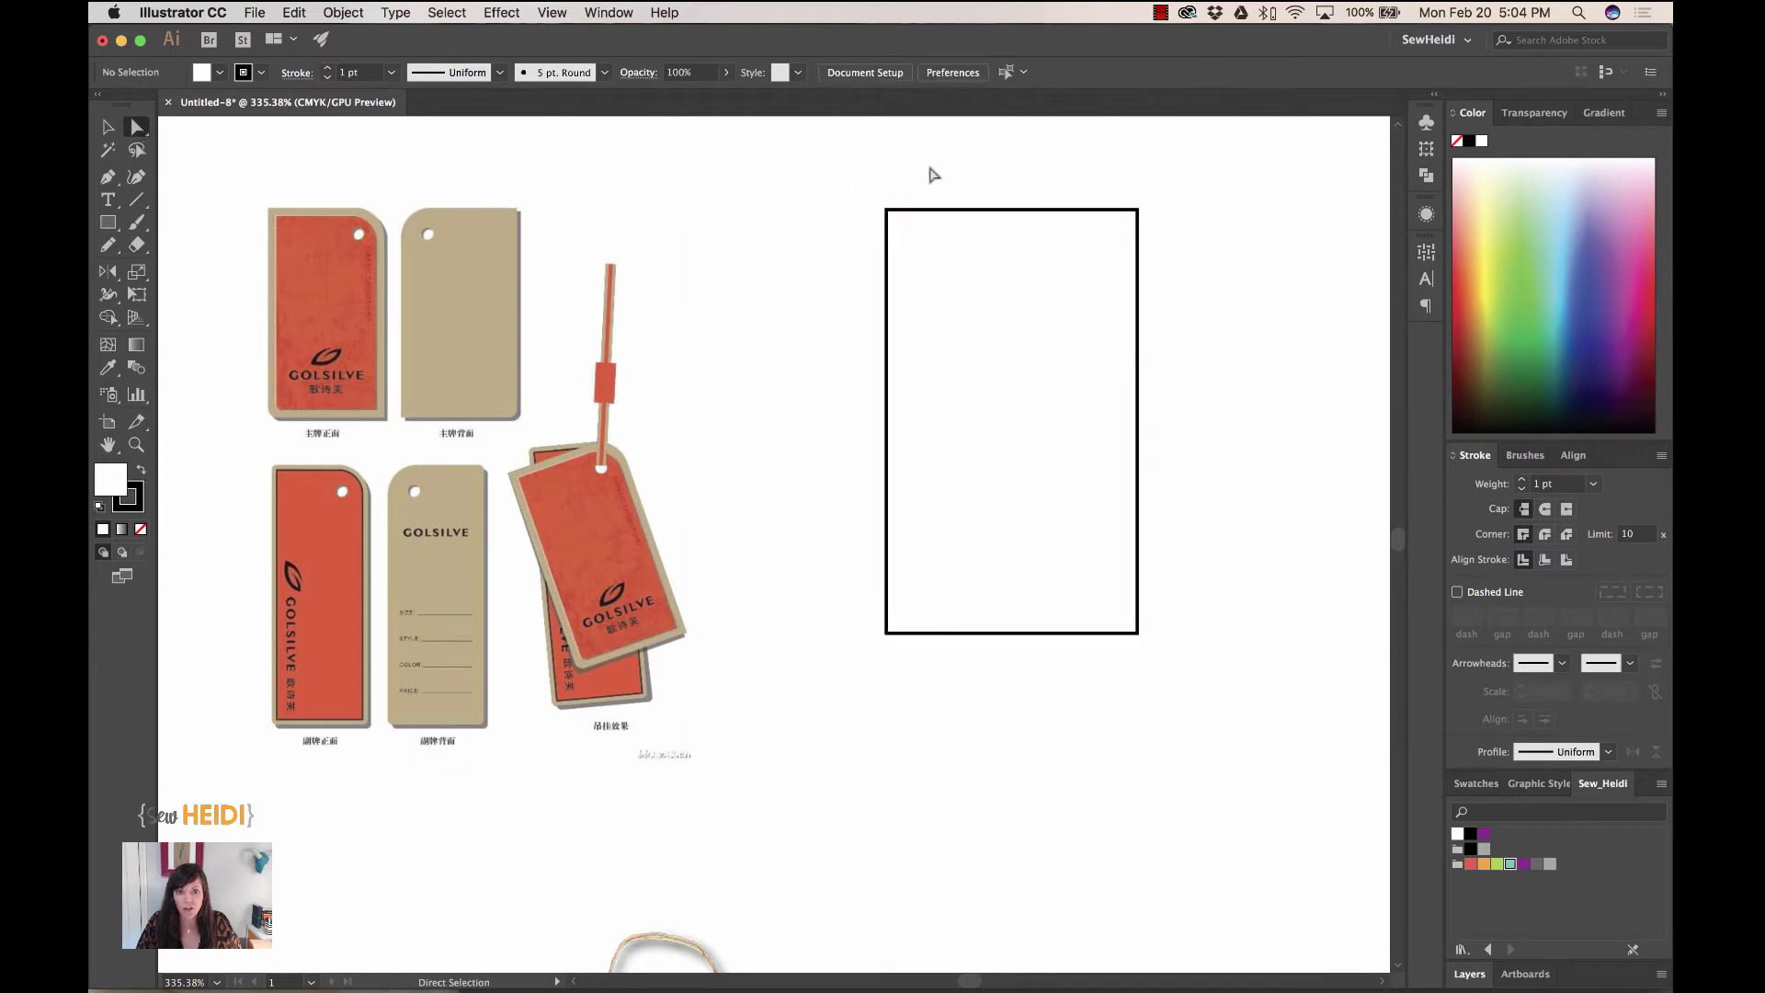
{"action": "left_click", "coordinate": [888, 212]}
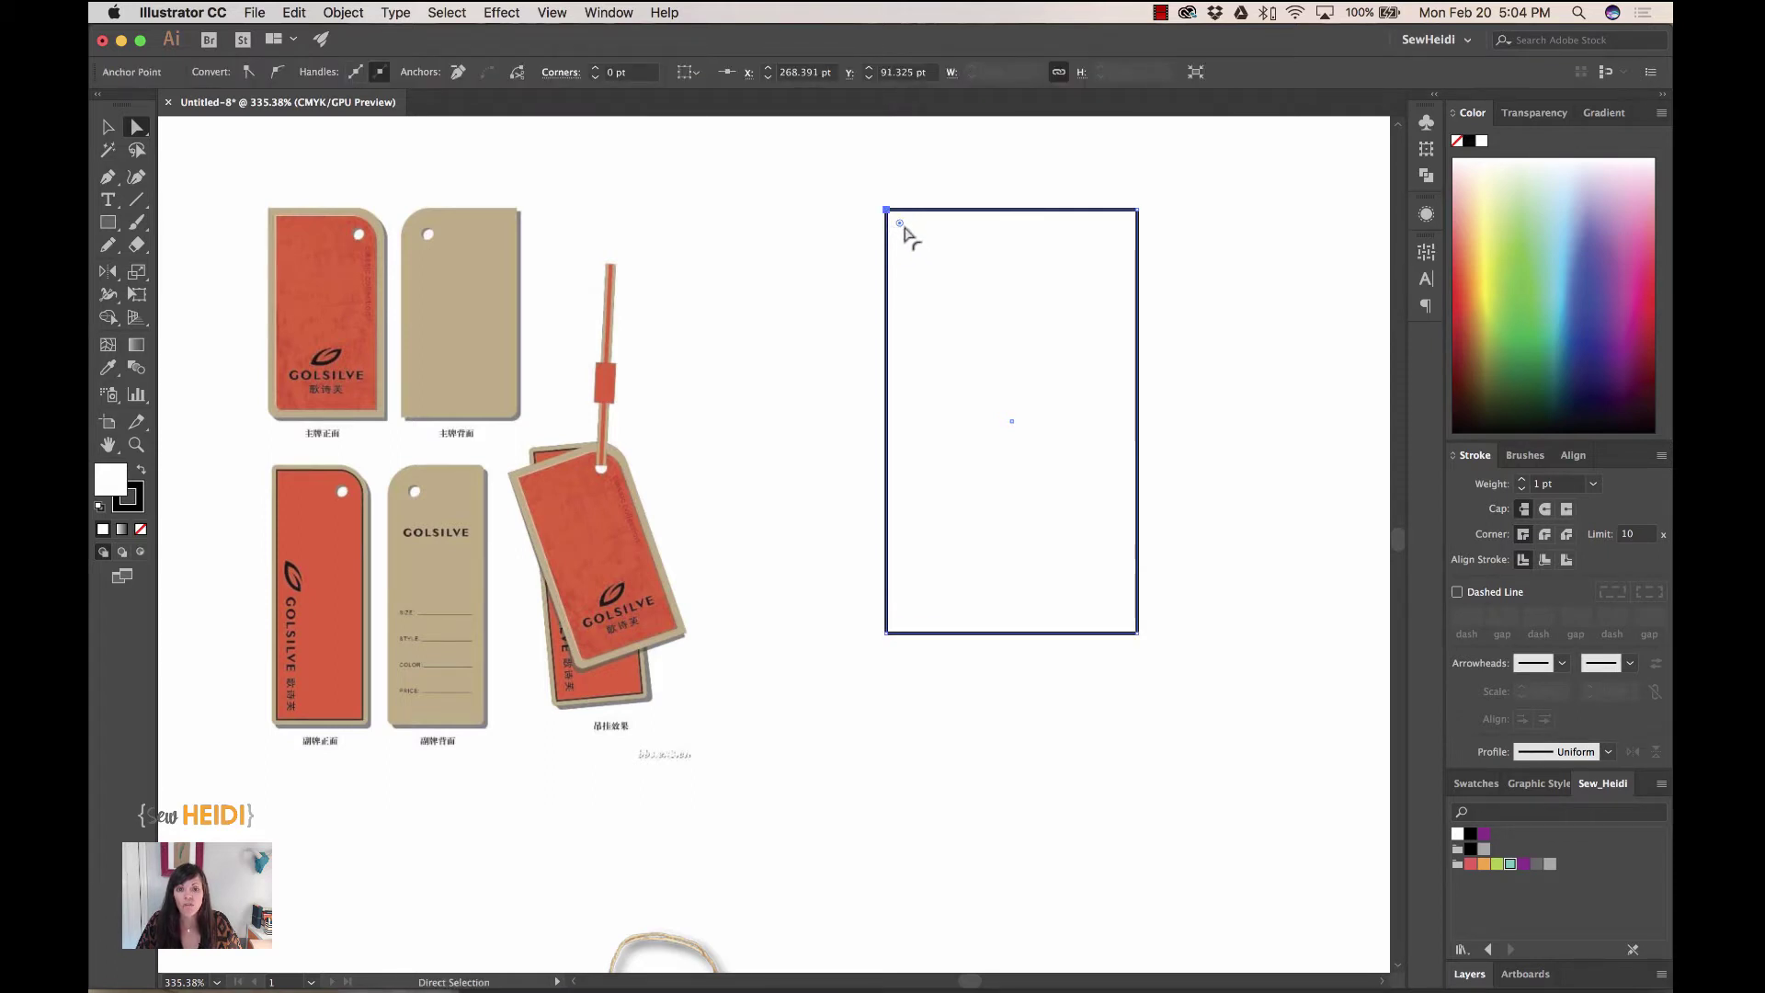
{"action": "left_click_drag", "start_coordinate": [900, 224], "coordinate": [974, 304]}
- Round the bottom-right corner slightly, to about 7.5 pt
{"action": "left_click", "coordinate": [1137, 633]}
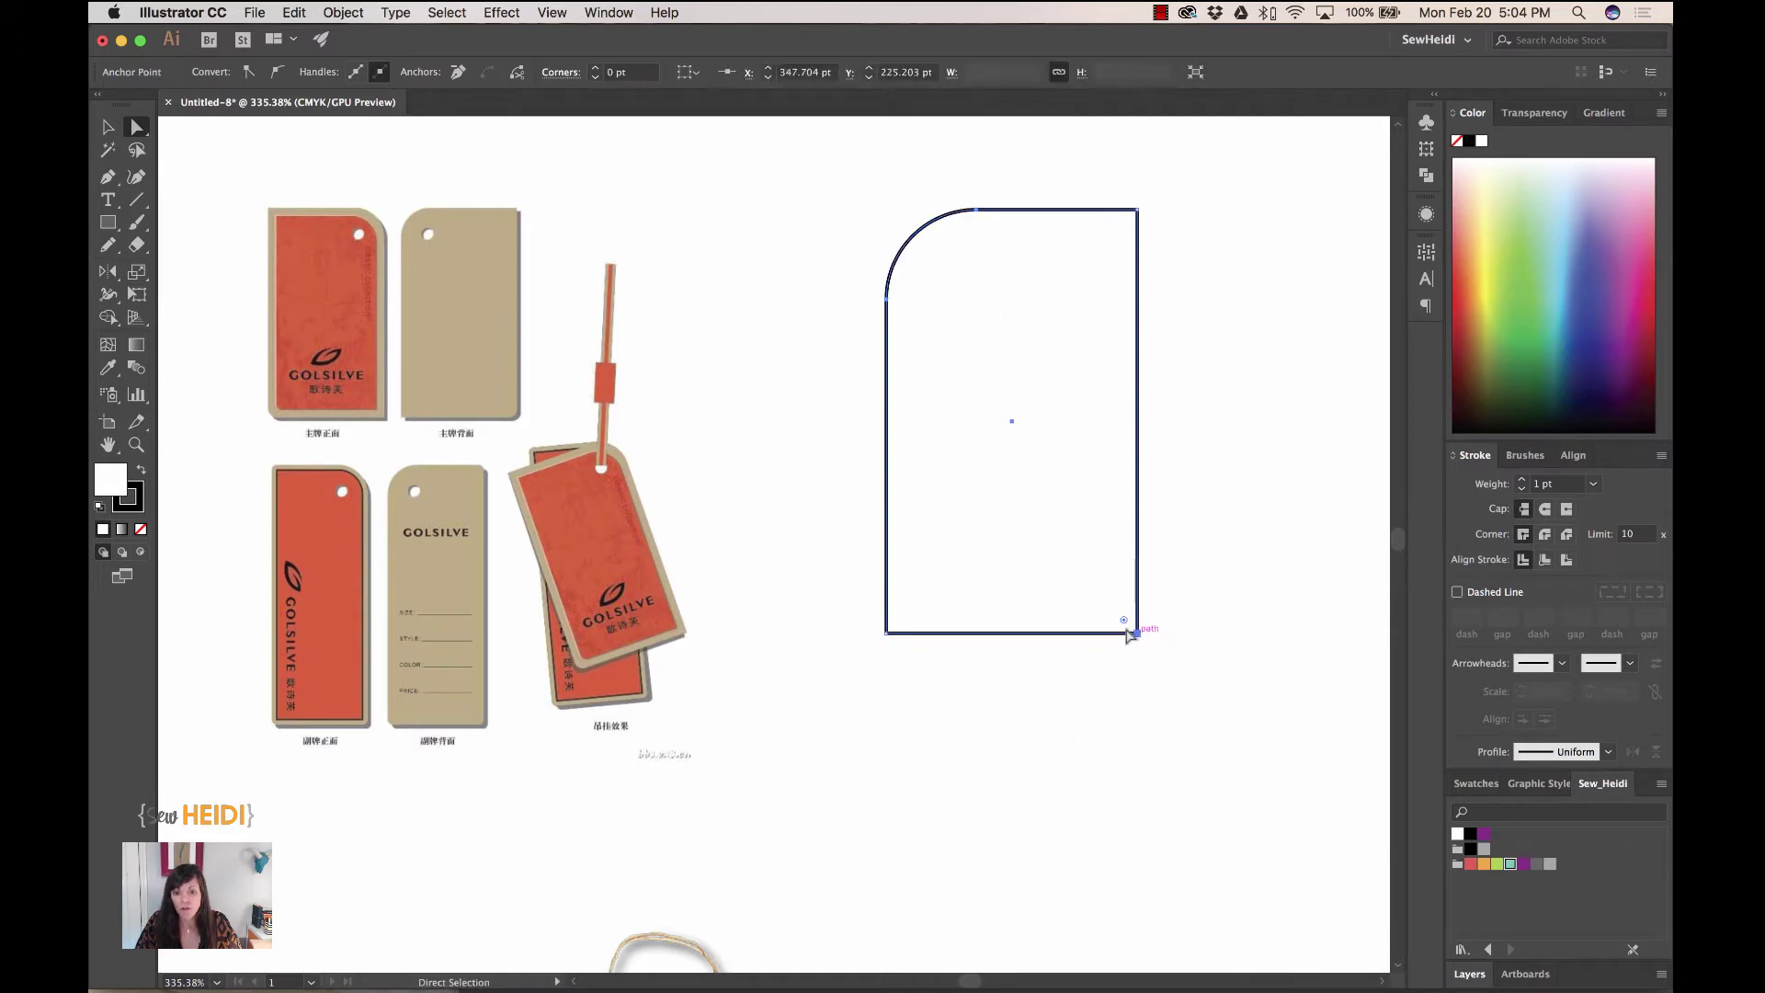
{"action": "left_click_drag", "start_coordinate": [1124, 621], "coordinate": [1114, 613]}
{"action": "left_click", "coordinate": [1168, 712]}
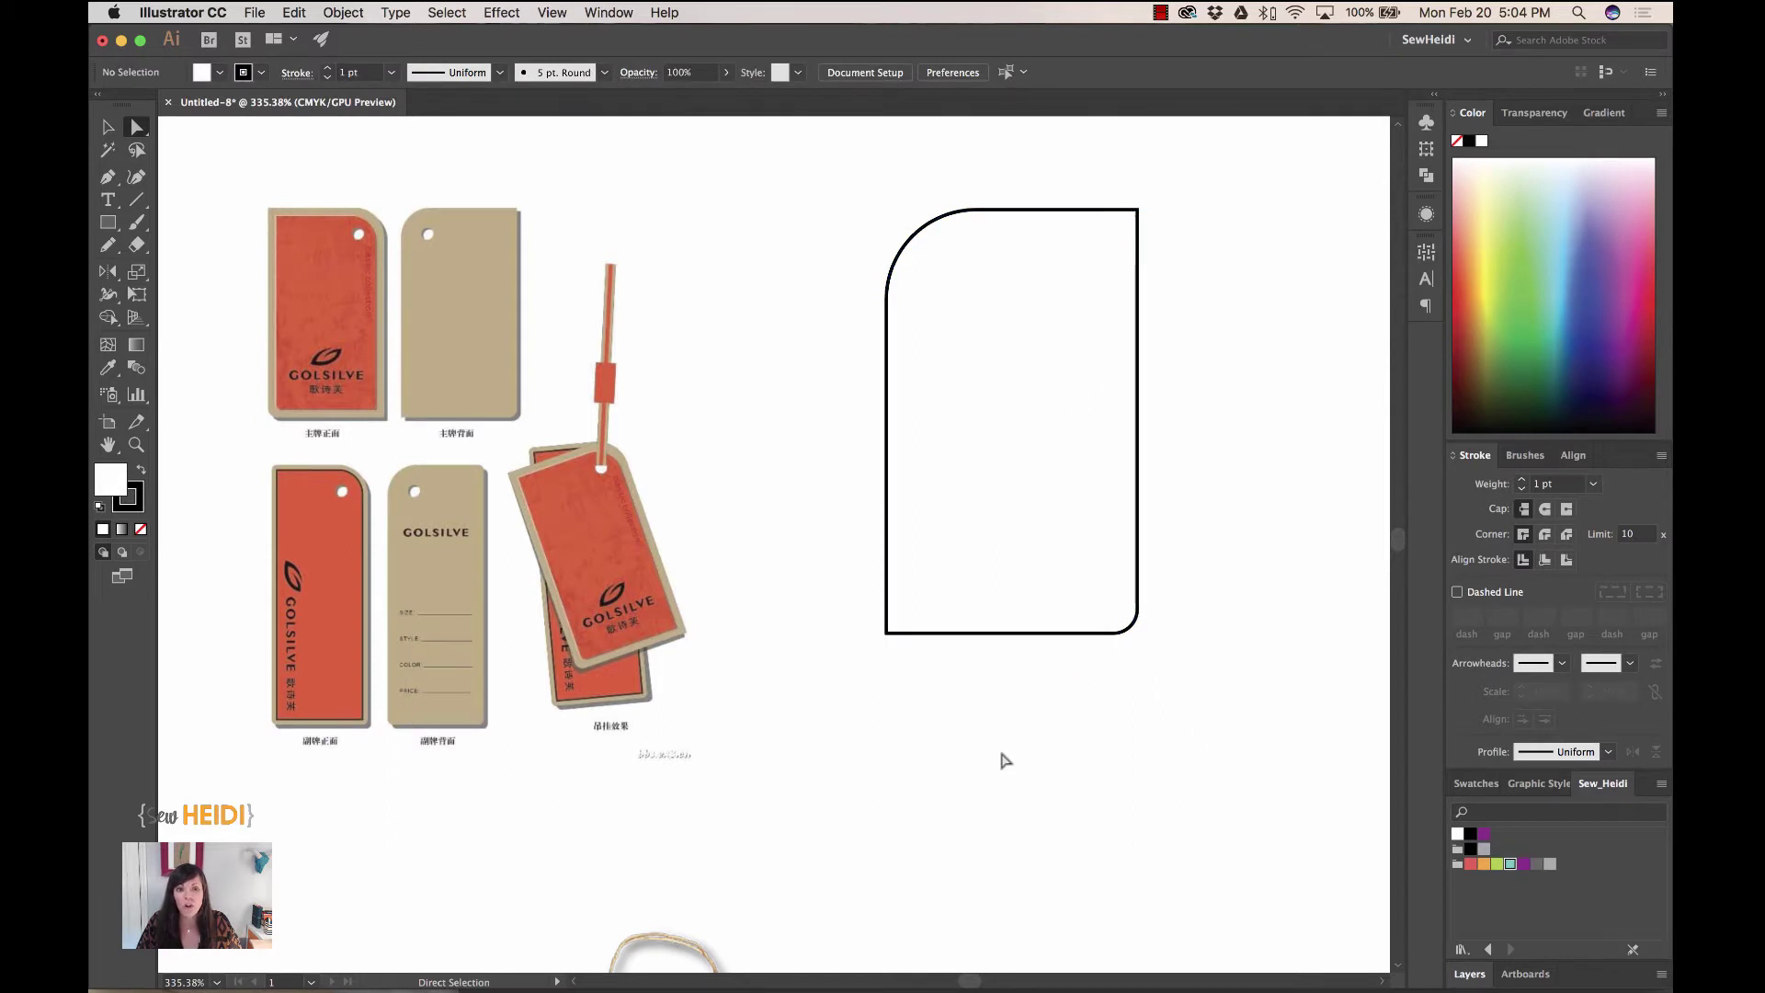
- Draw a 6.7 pt circle and place it near the tag's top-right corner as the string hole
{"action": "left_click", "coordinate": [106, 225]}
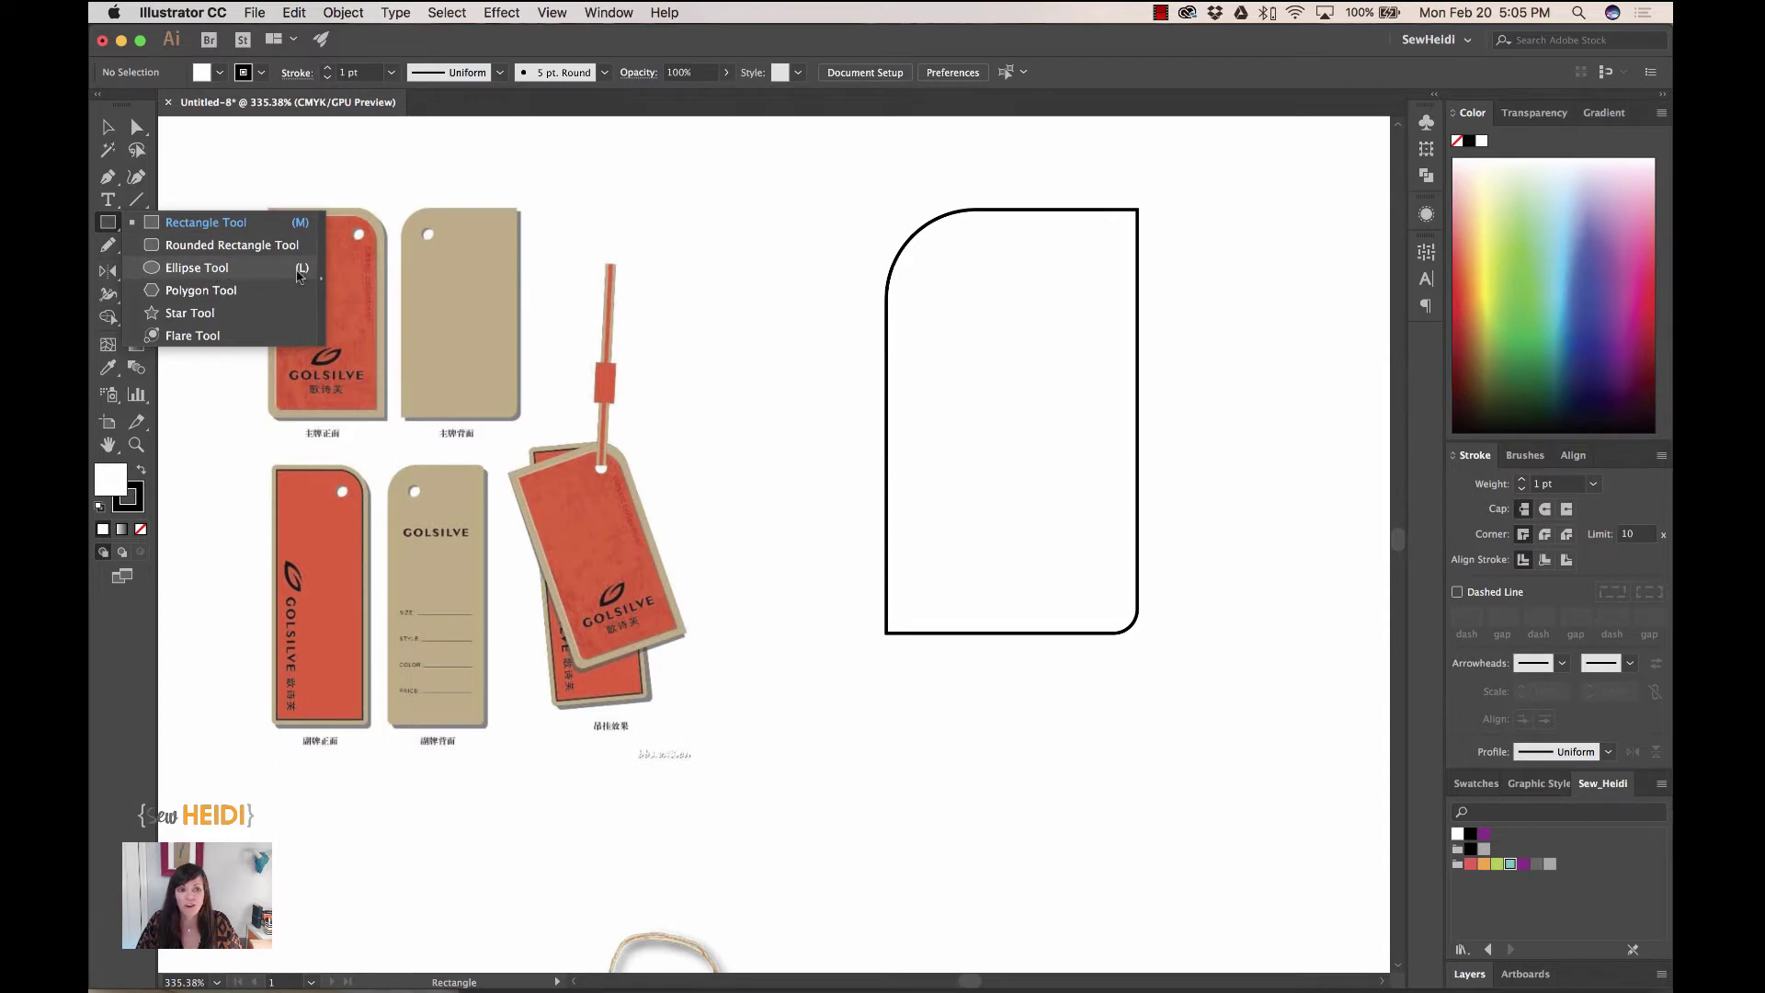
{"action": "left_click", "coordinate": [217, 270]}
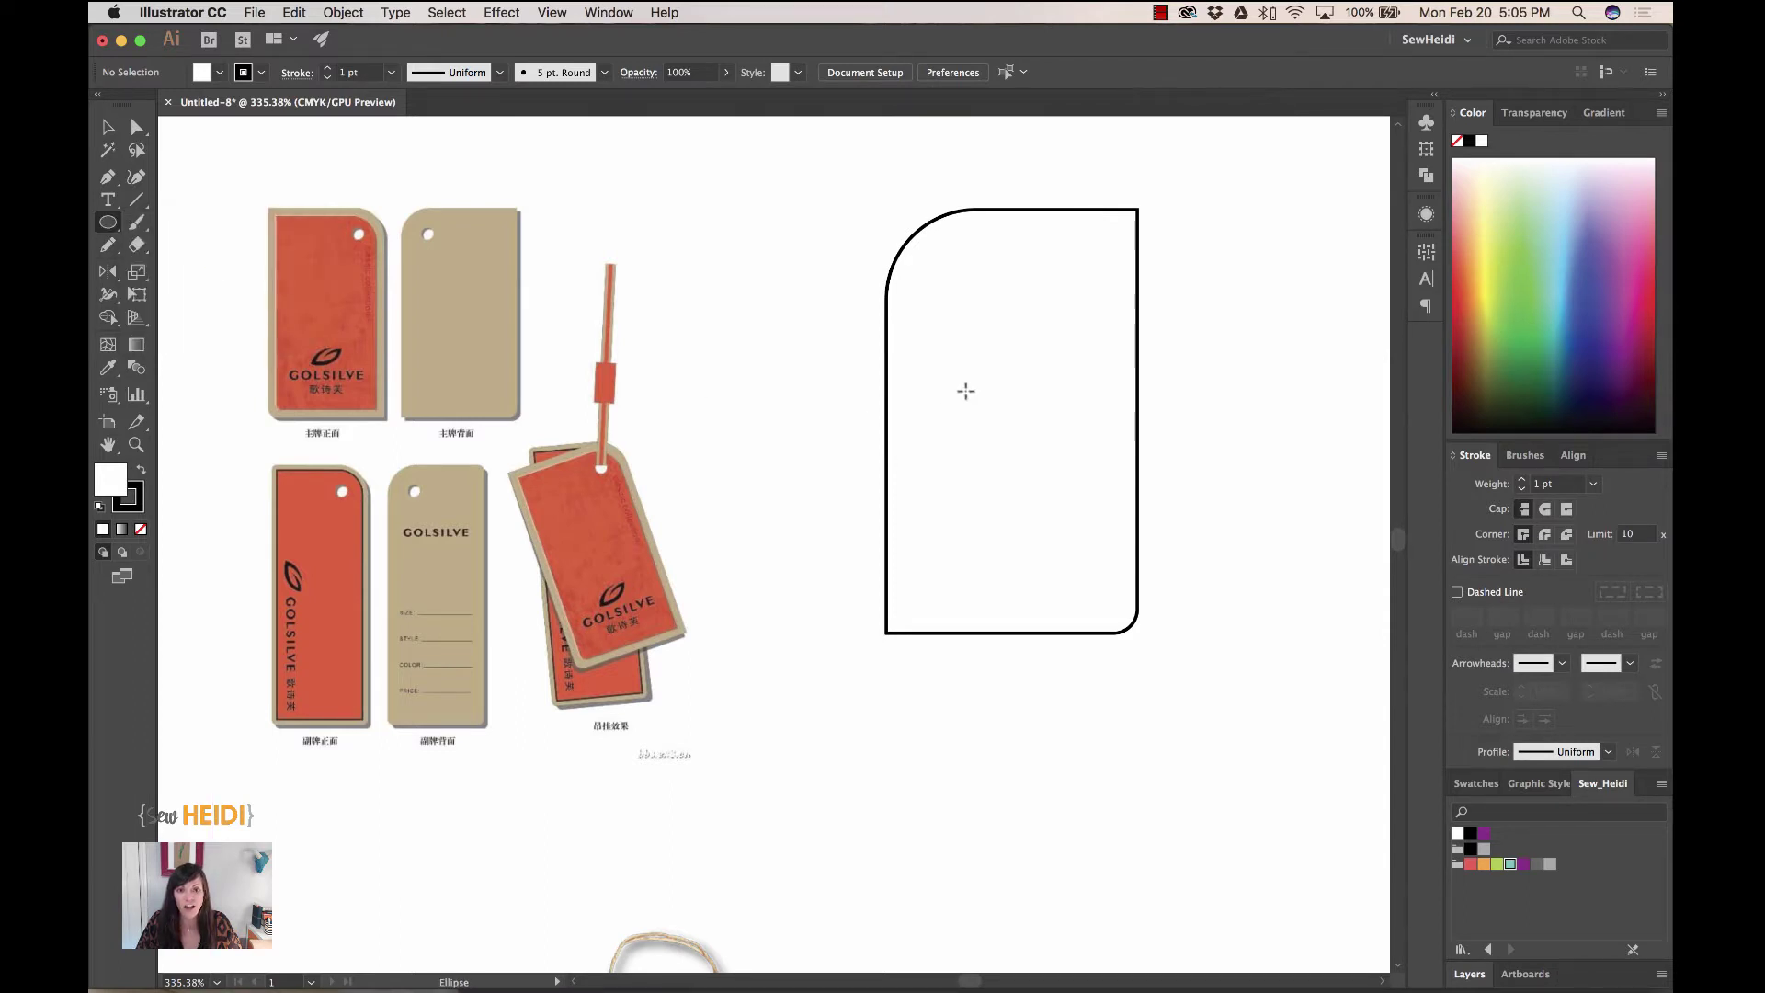
{"action": "mouse_move", "coordinate": [928, 256]}
{"action": "left_mouse_down"}
{"action": "mouse_move", "coordinate": [959, 287]}
{"action": "mouse_move", "coordinate": [946, 275]}
{"action": "left_mouse_up"}
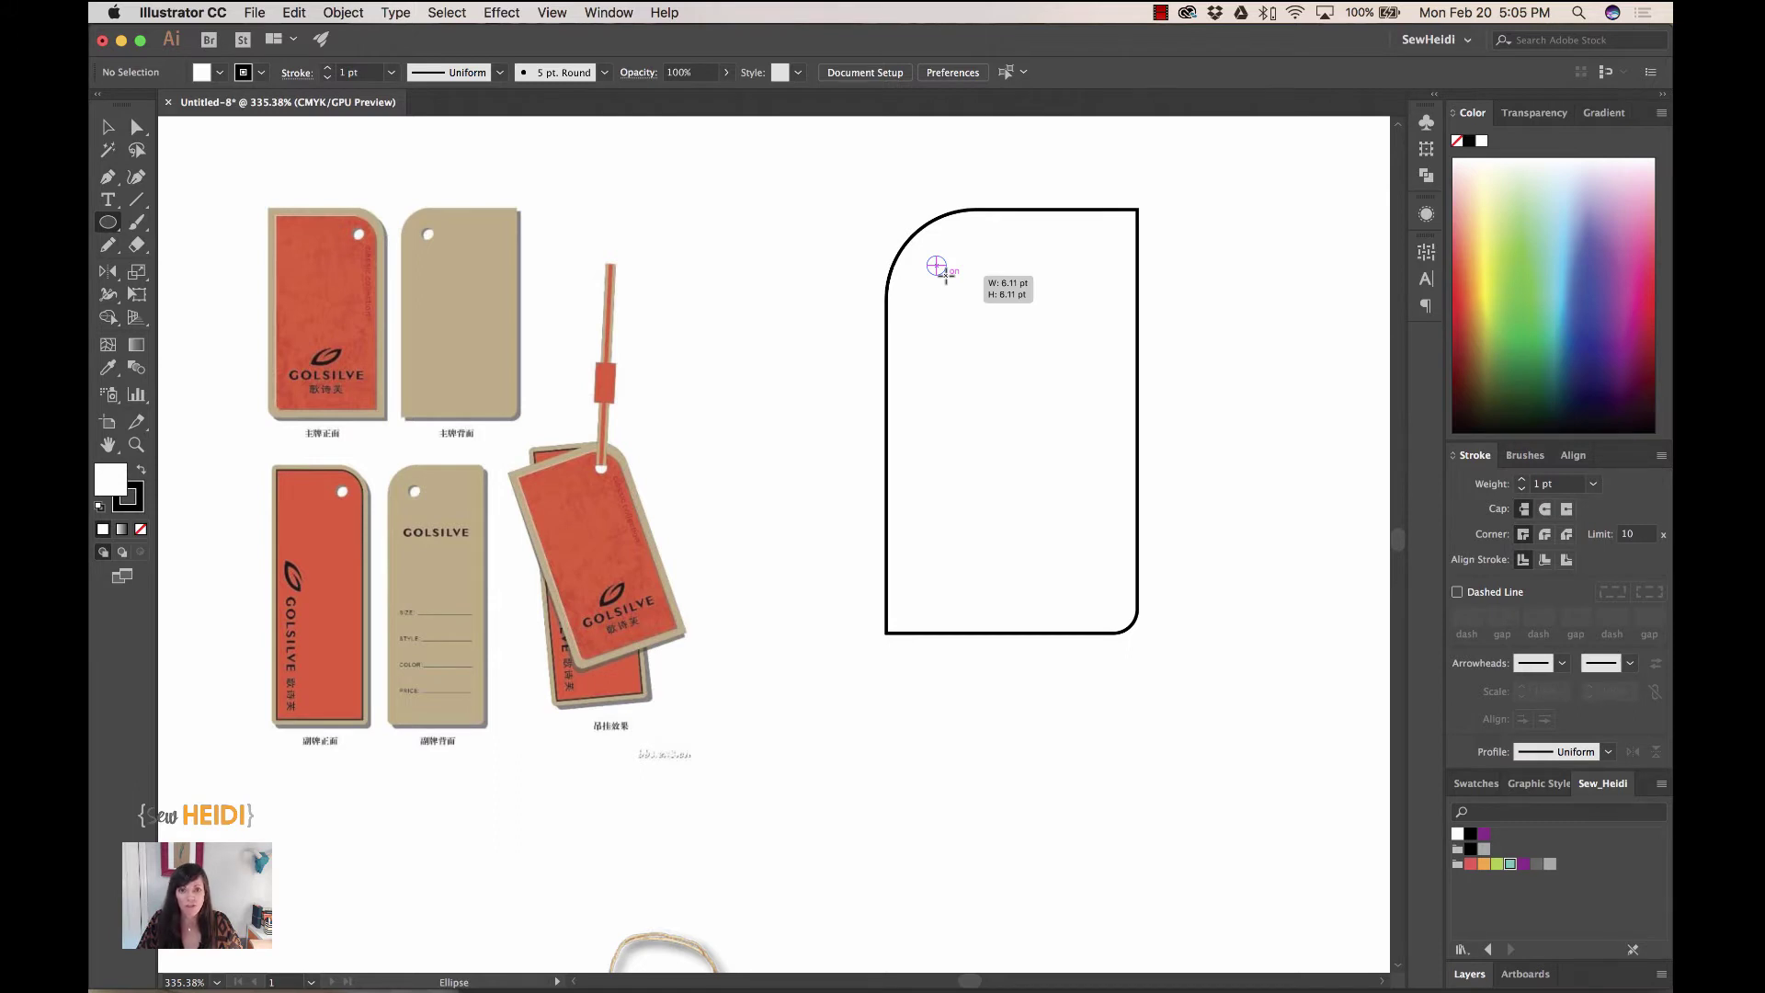
{"action": "mouse_move", "coordinate": [946, 275]}
{"action": "left_mouse_down"}
{"action": "mouse_move", "coordinate": [1071, 240]}
{"action": "mouse_move", "coordinate": [997, 268]}
{"action": "mouse_move", "coordinate": [1007, 296]}
{"action": "mouse_move", "coordinate": [1120, 249]}
{"action": "left_mouse_up"}
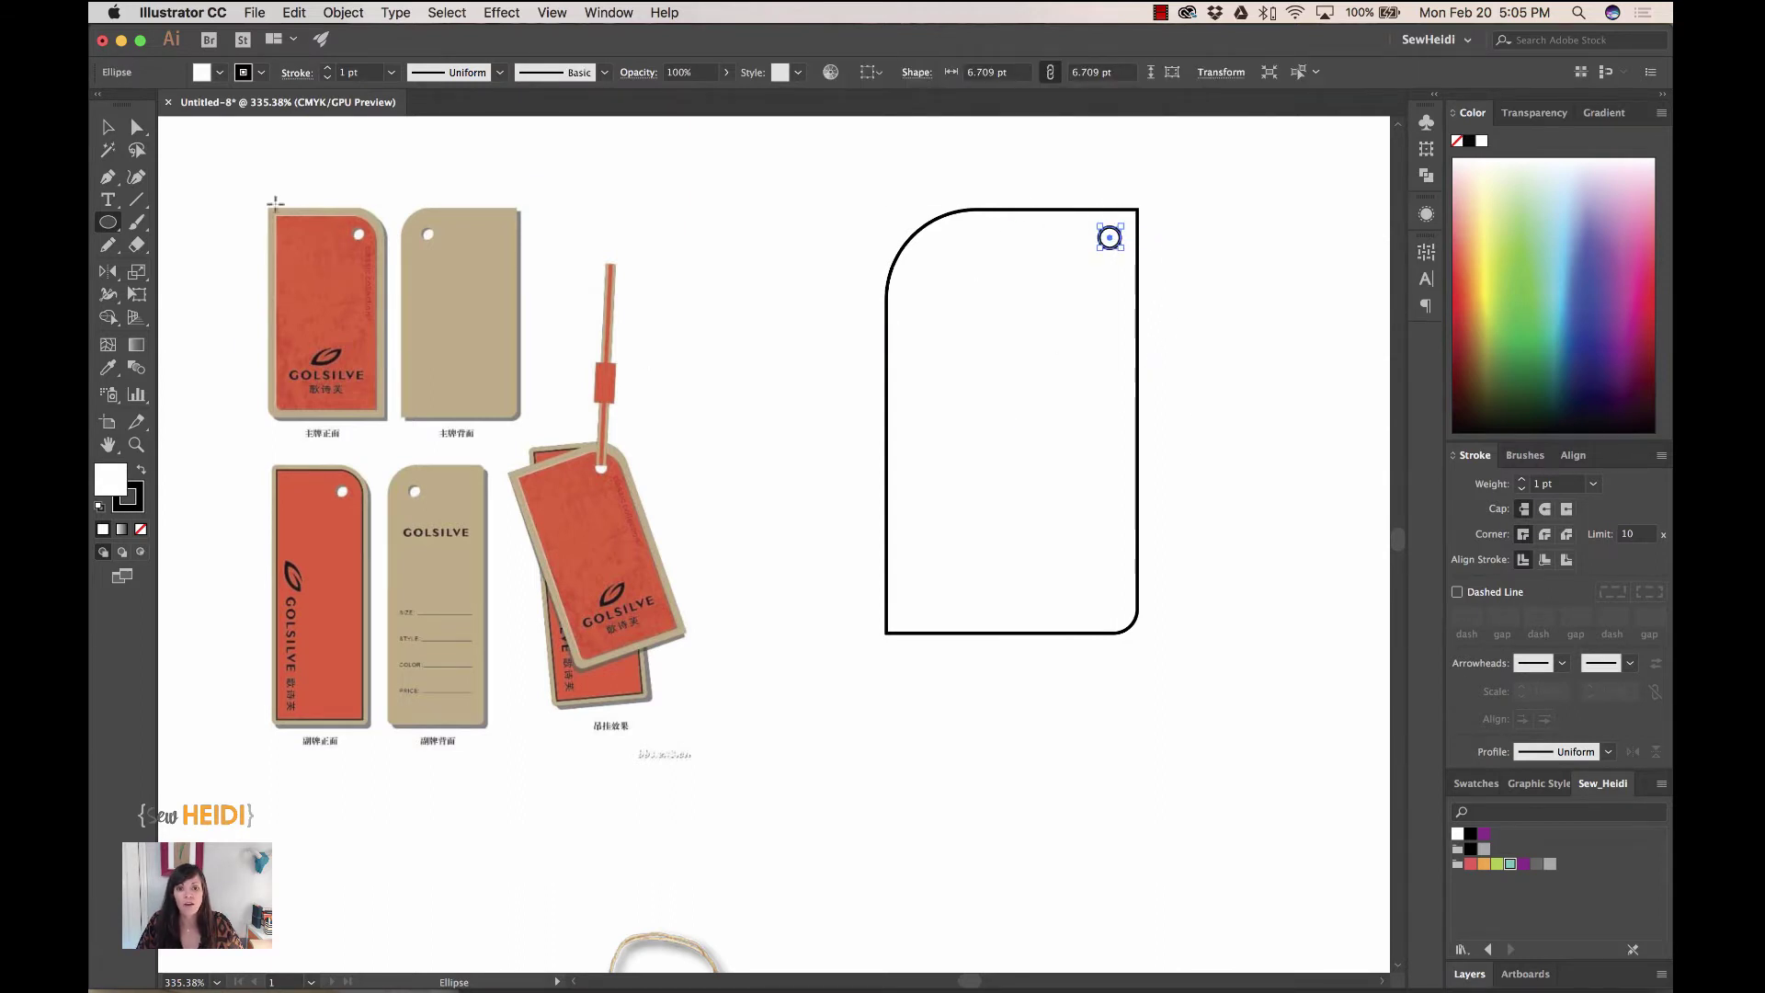
{"action": "left_click", "coordinate": [108, 127]}
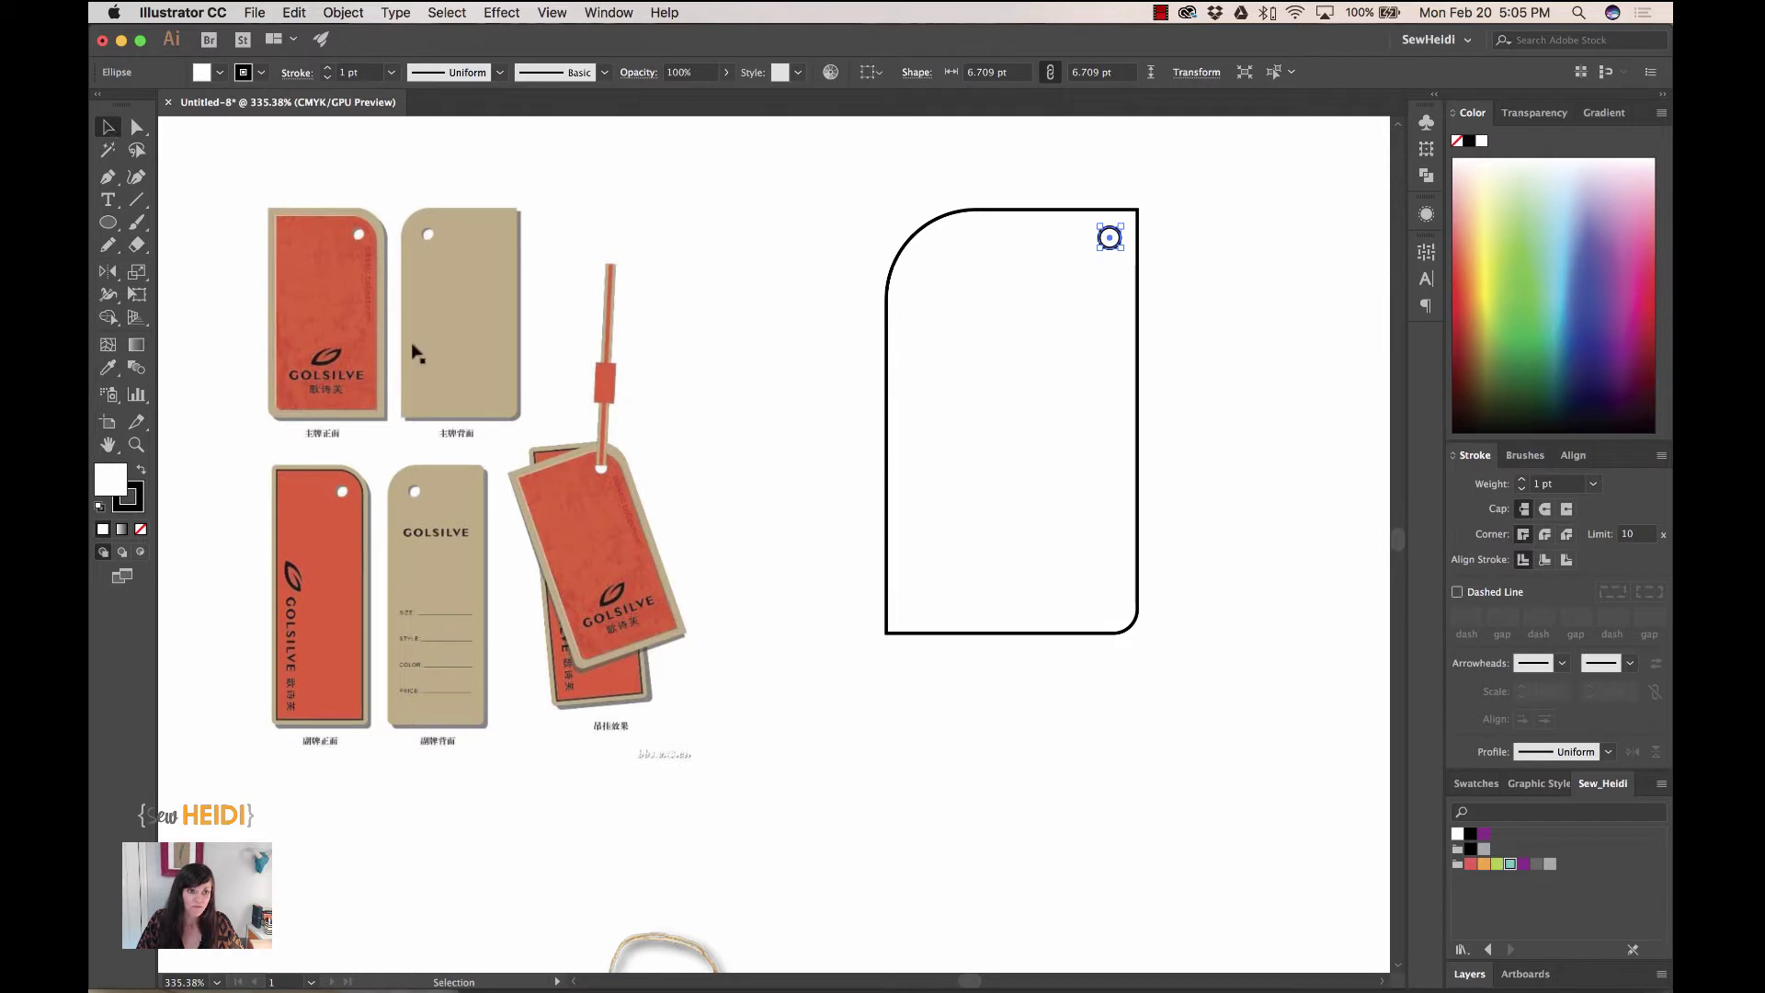
- Fill the tag shape light green and, after trying other colours, give the hole circle white
{"action": "left_click", "coordinate": [1099, 382]}
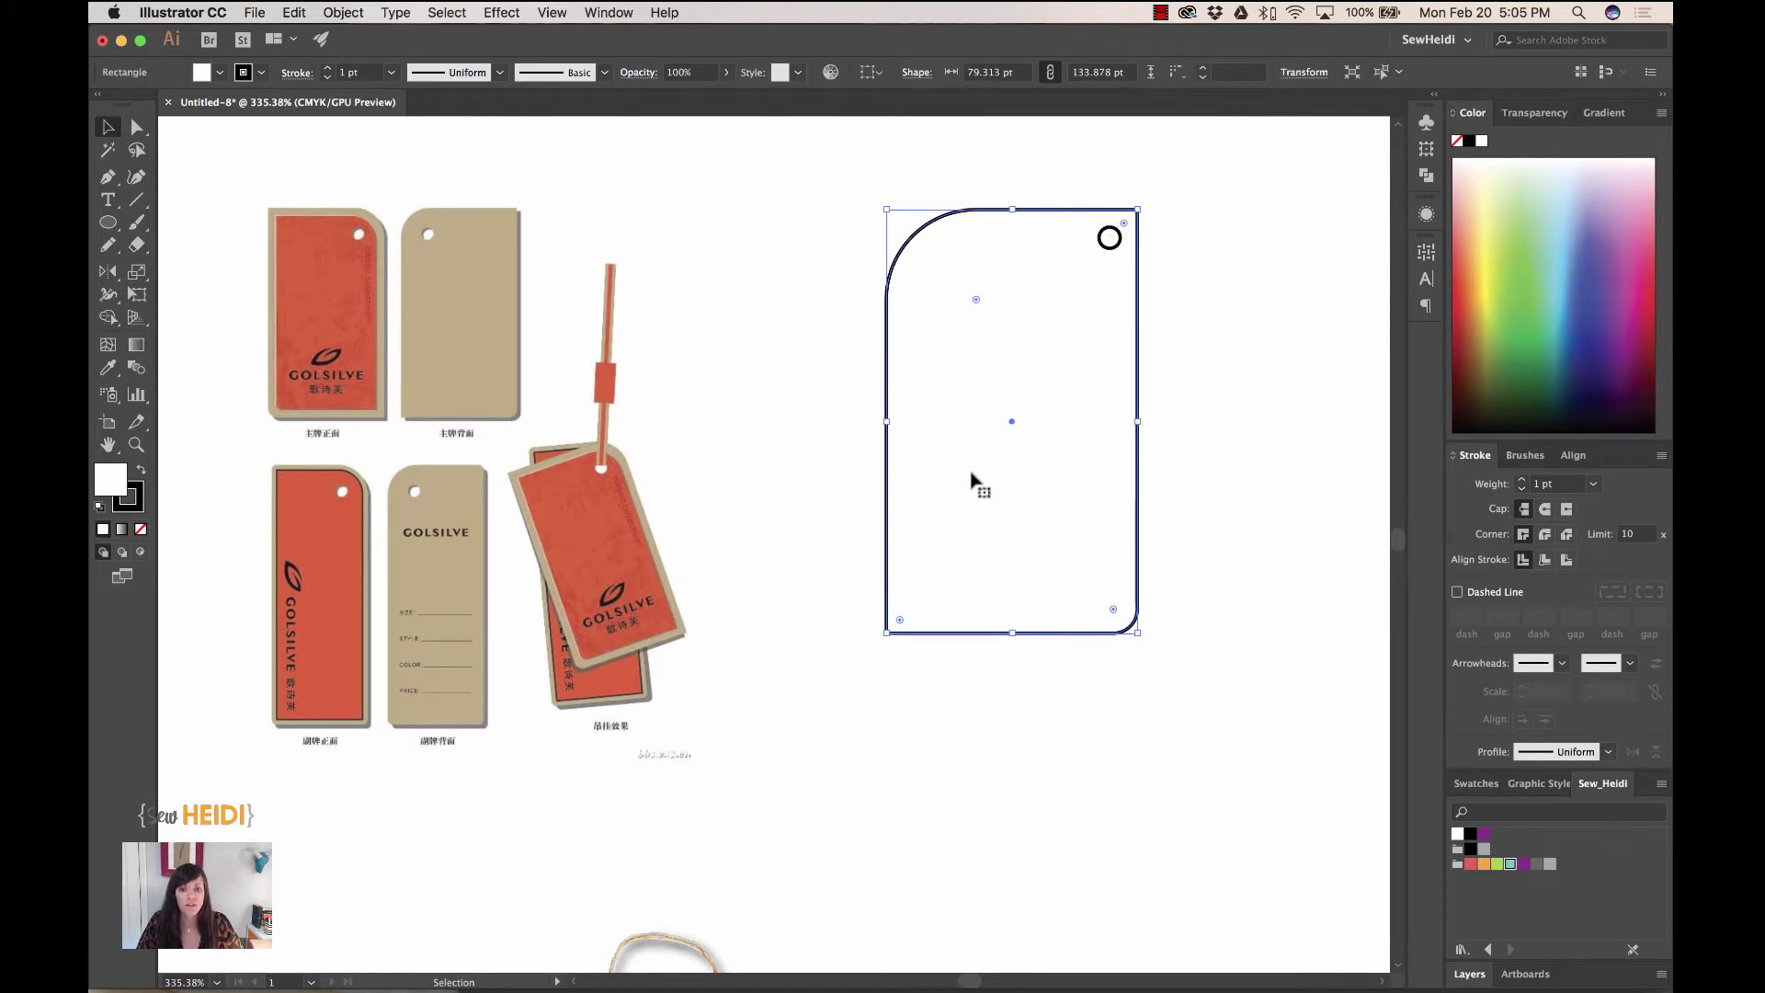
{"action": "left_click", "coordinate": [1543, 247]}
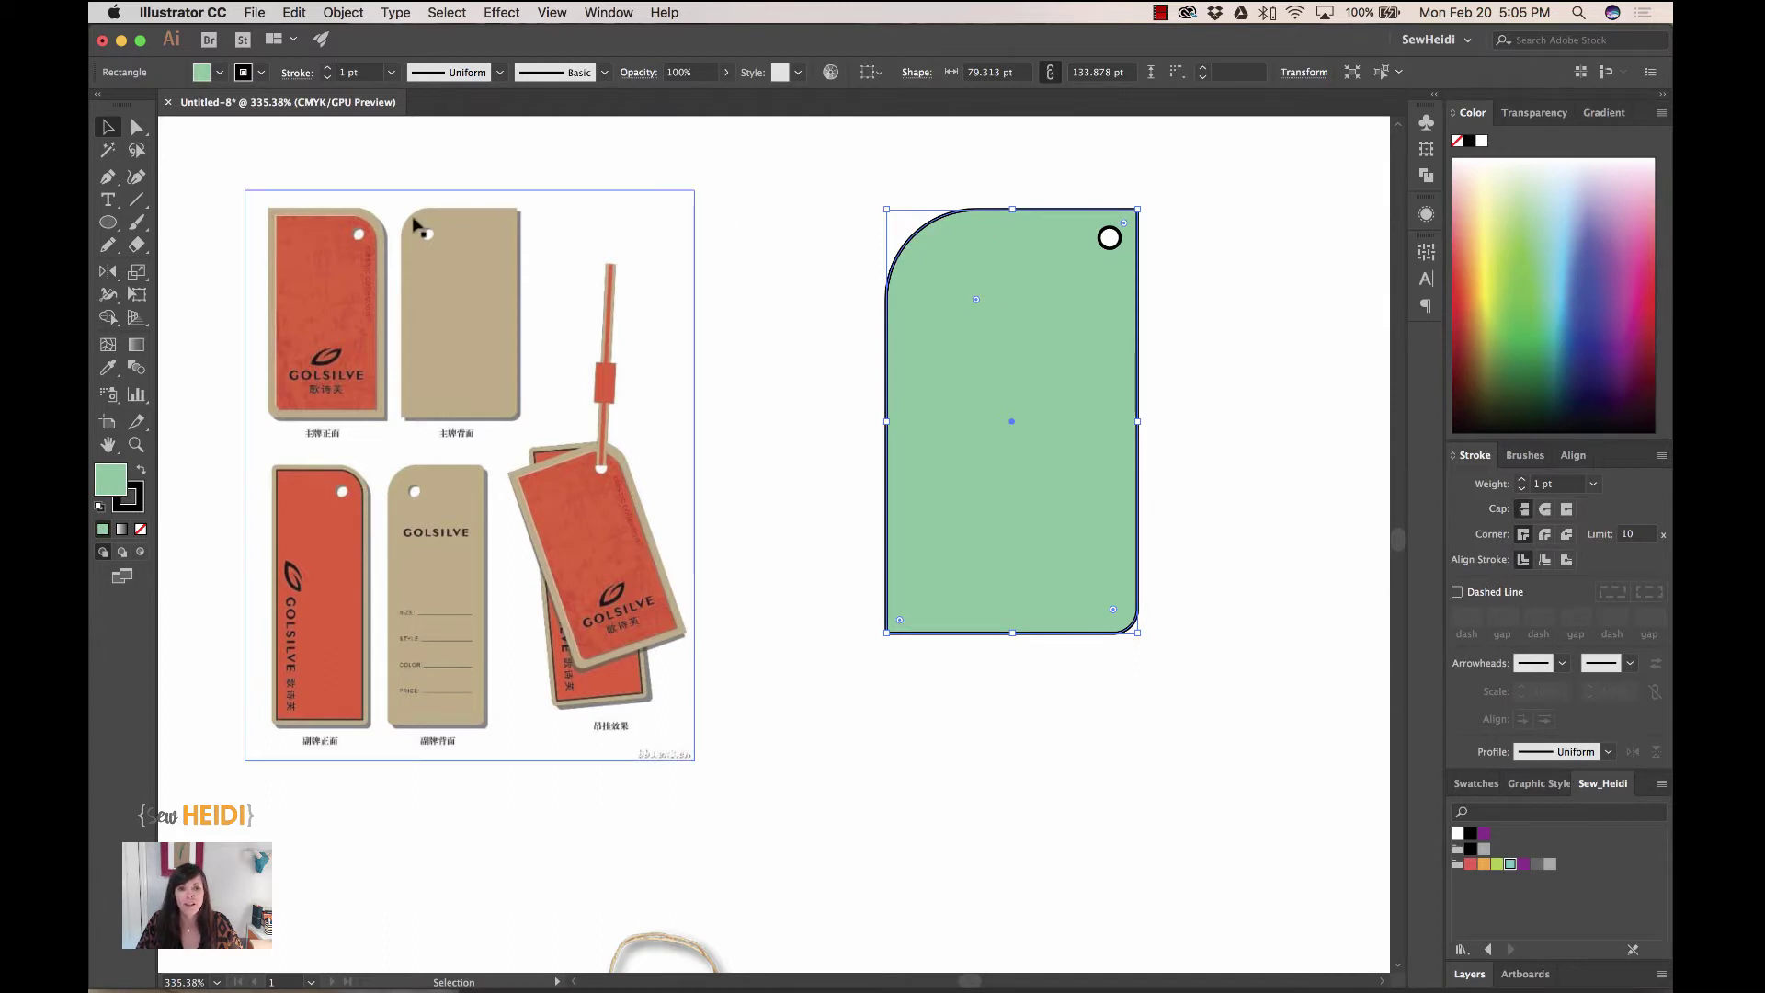
{"action": "left_click", "coordinate": [1109, 234]}
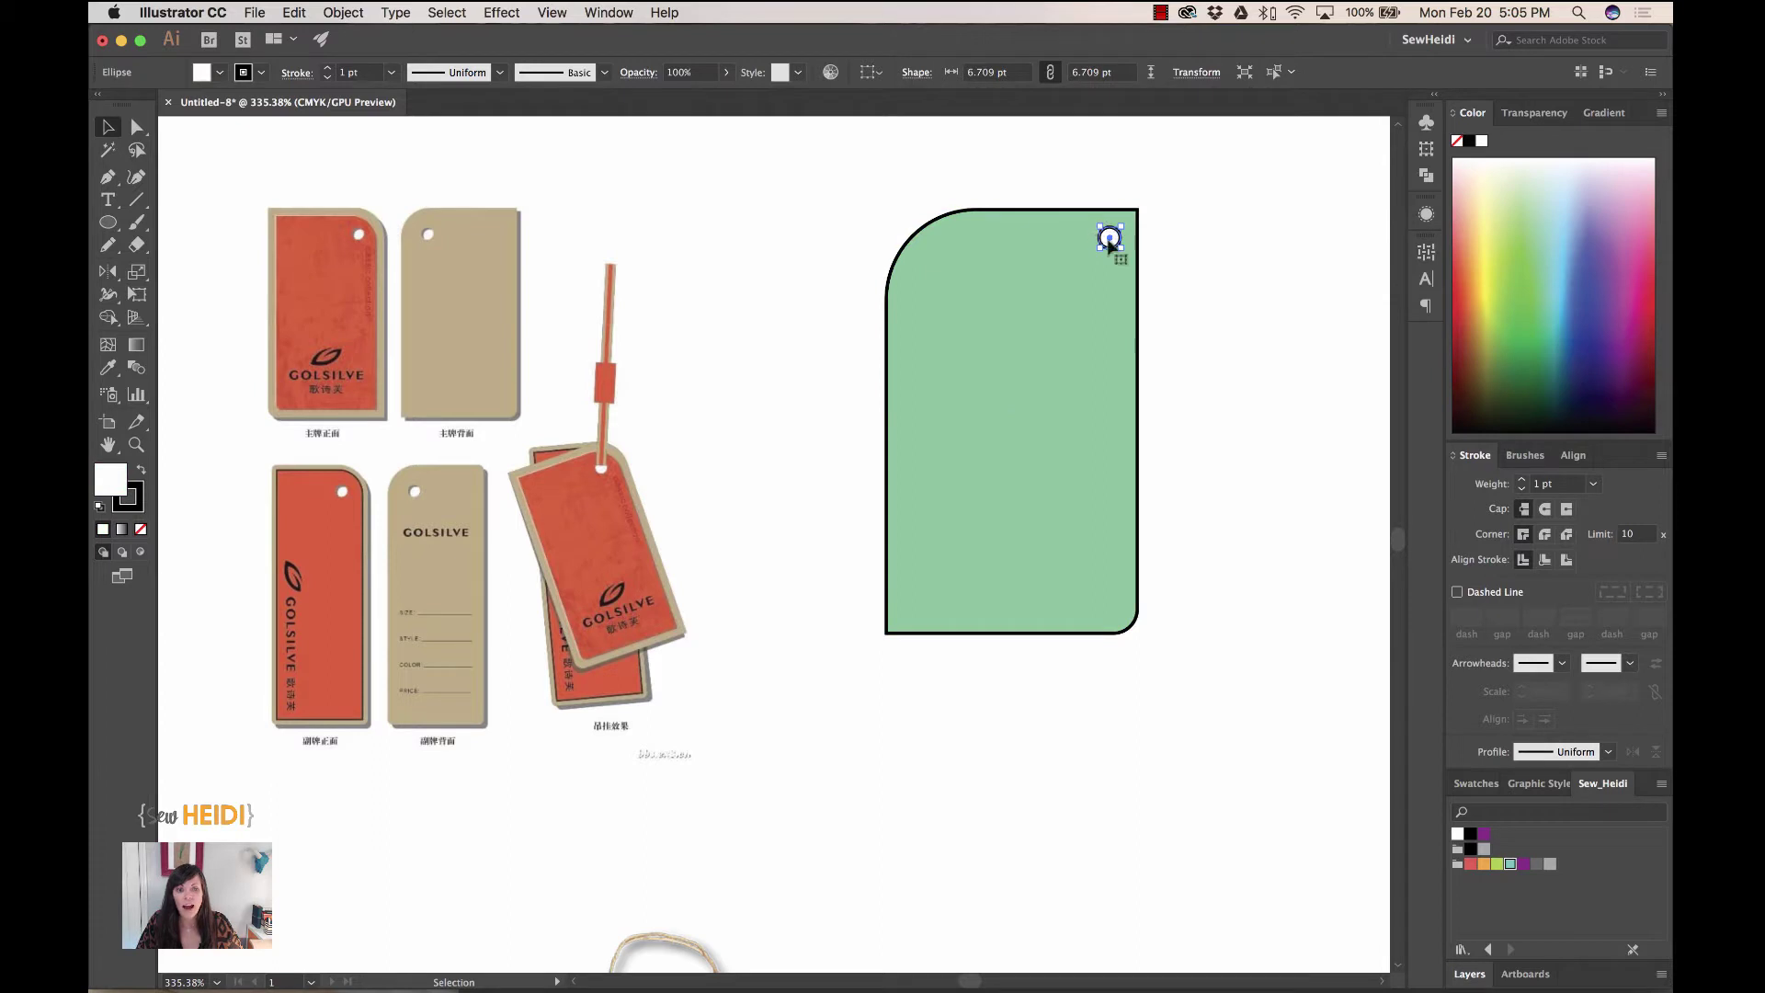
{"action": "left_click", "coordinate": [1542, 188]}
{"action": "left_click", "coordinate": [1571, 230]}
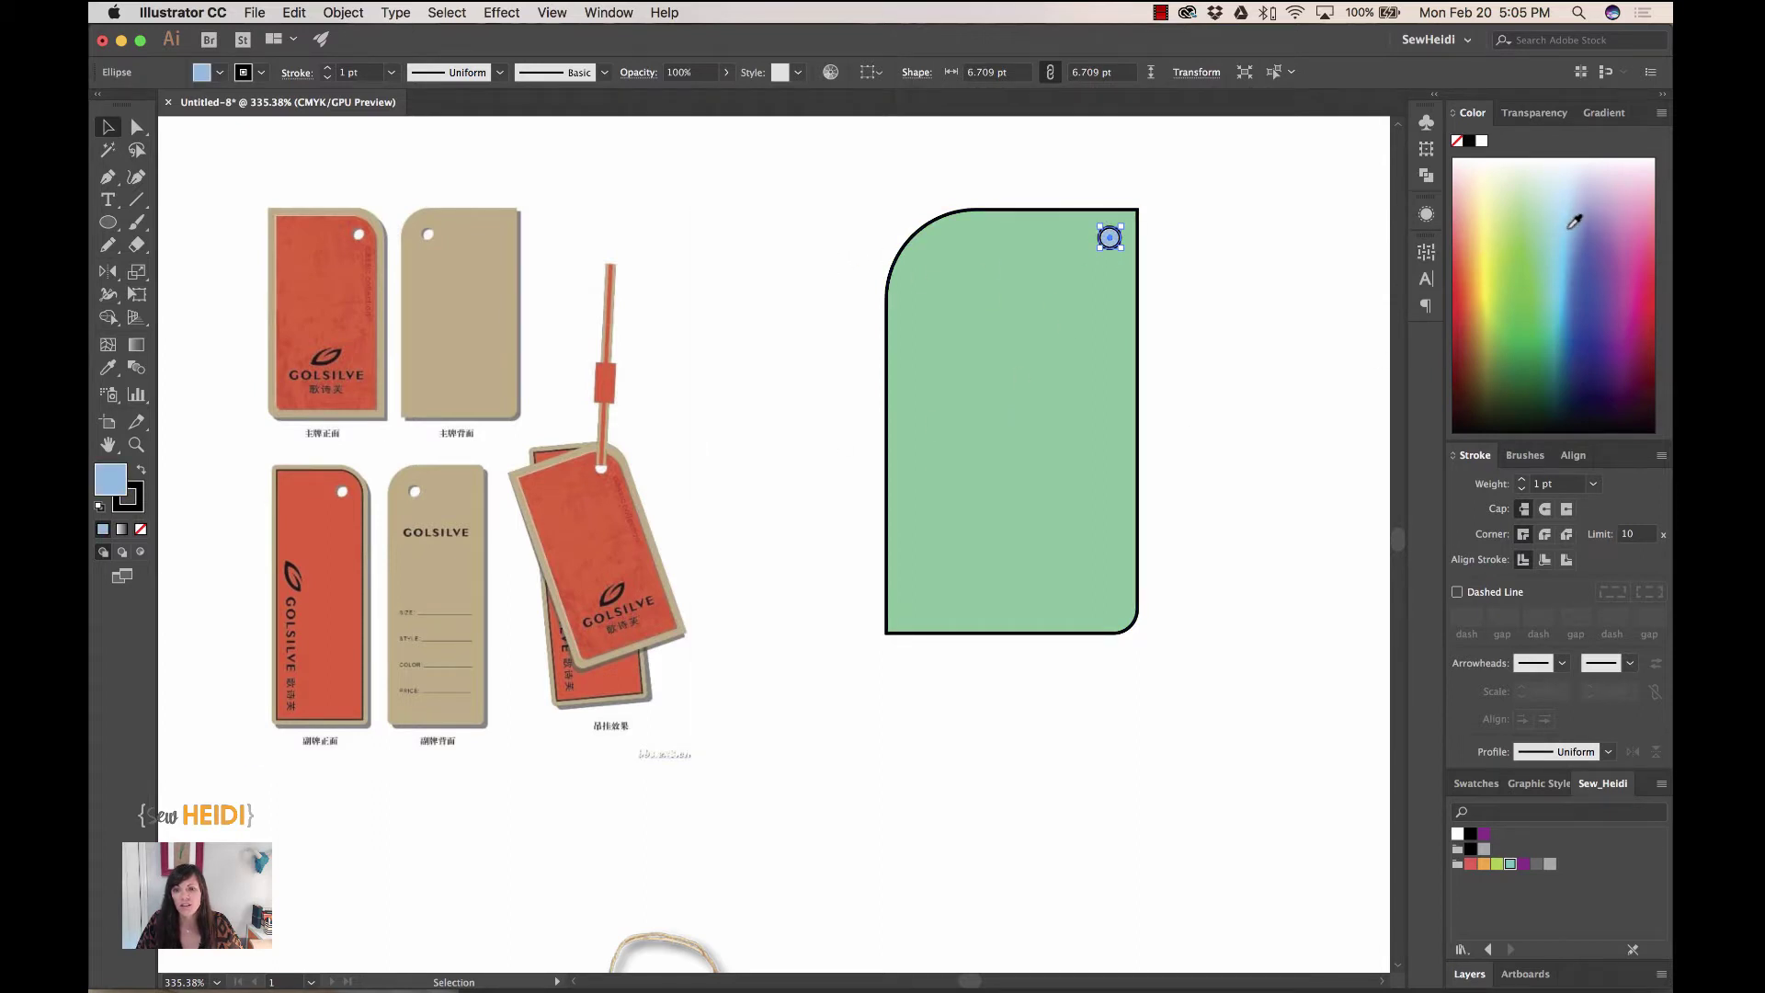
{"action": "left_click", "coordinate": [1475, 321]}
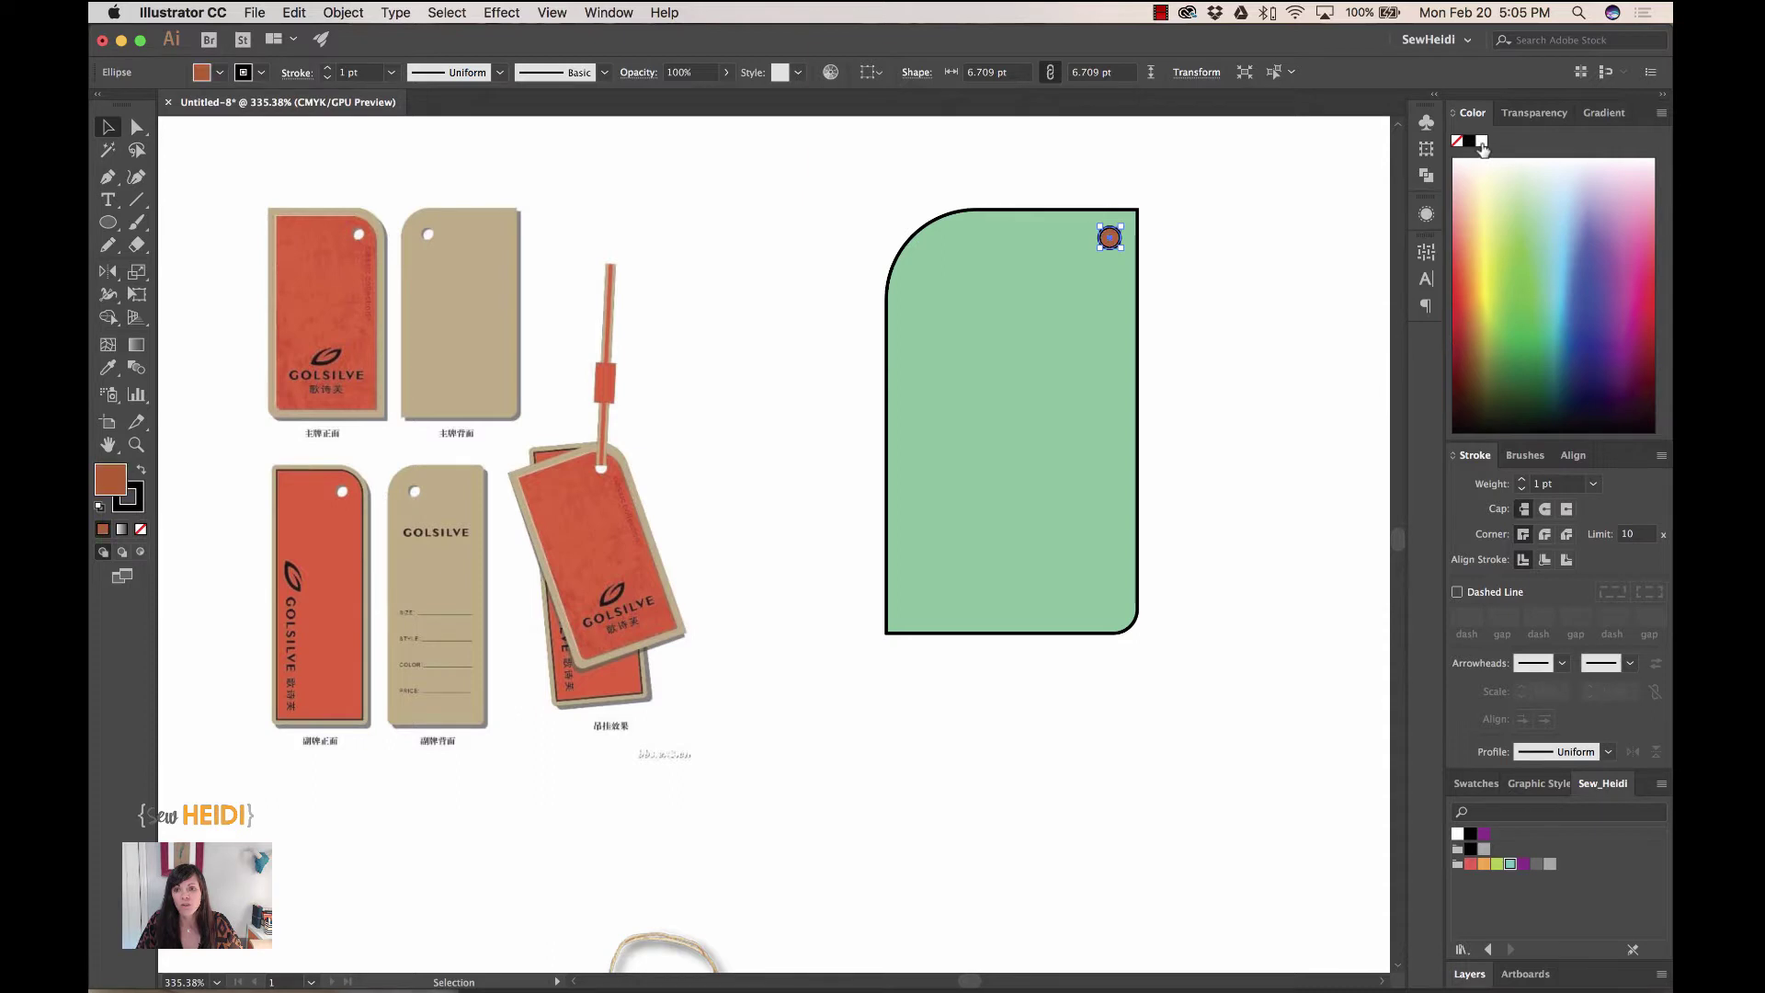
{"action": "left_click", "coordinate": [1481, 143]}
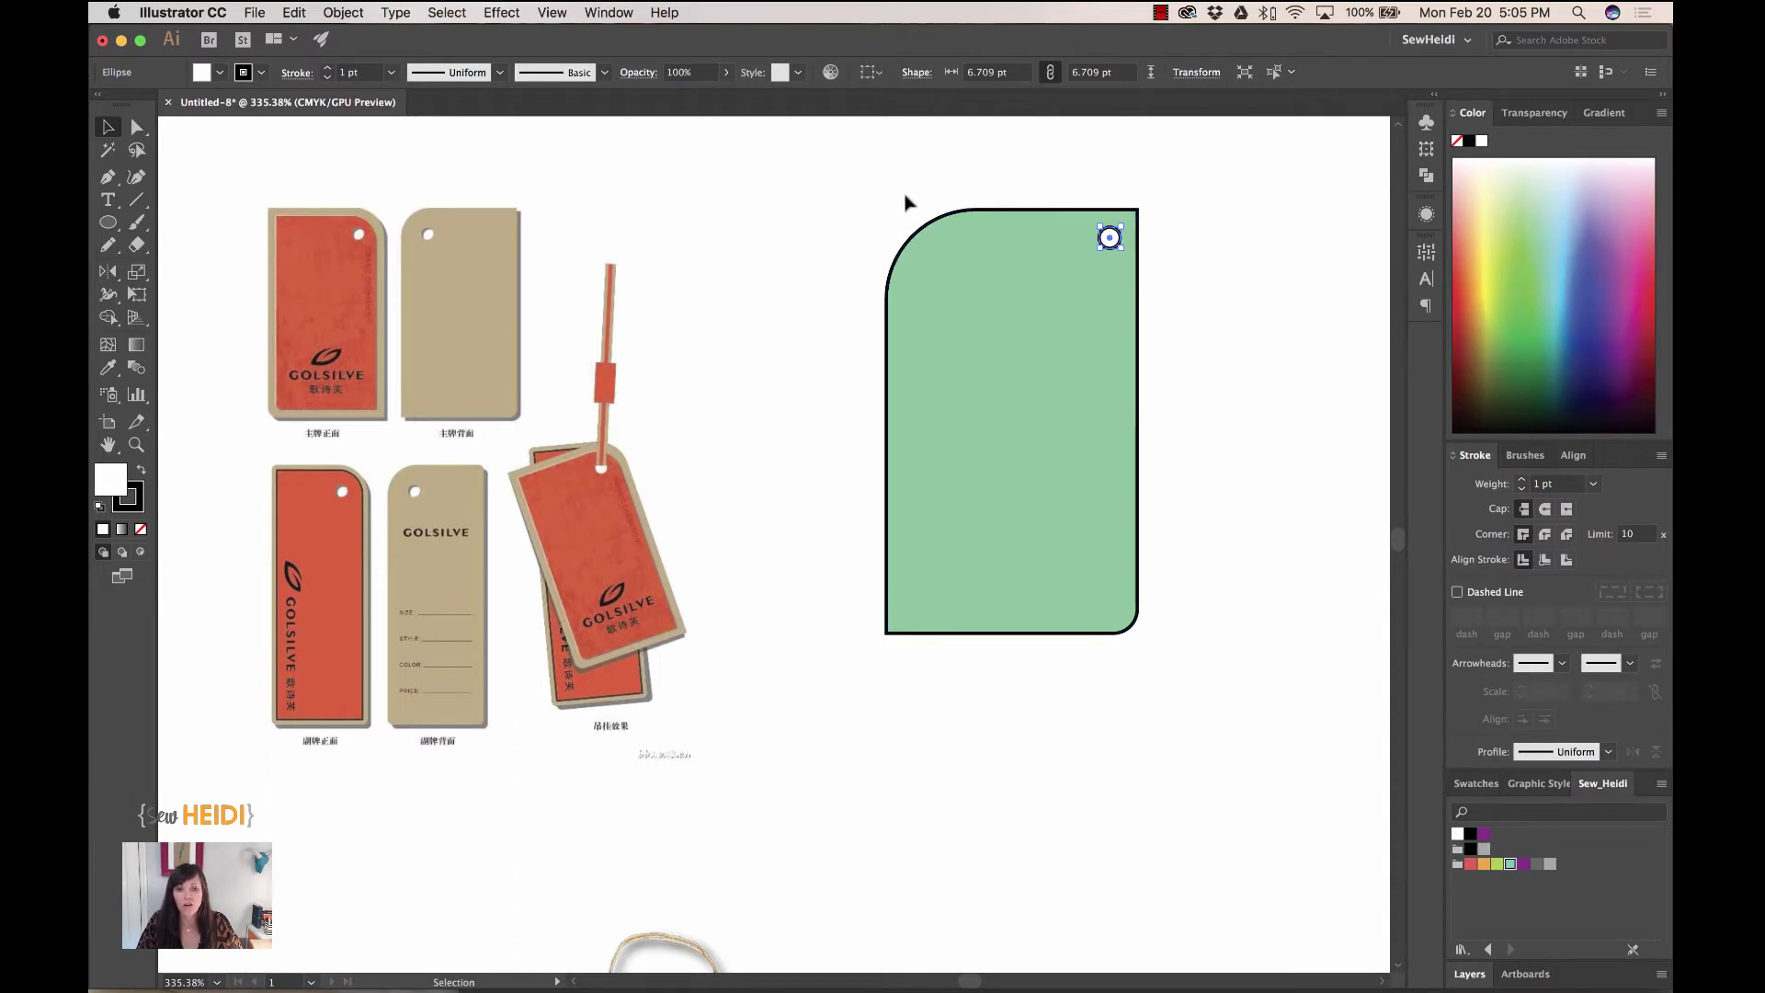
- Zoom in on the green tag and select both the hole circle and the tag shape
{"action": "key", "text": "z"}
{"action": "left_click_drag", "start_coordinate": [839, 158], "coordinate": [1225, 737]}
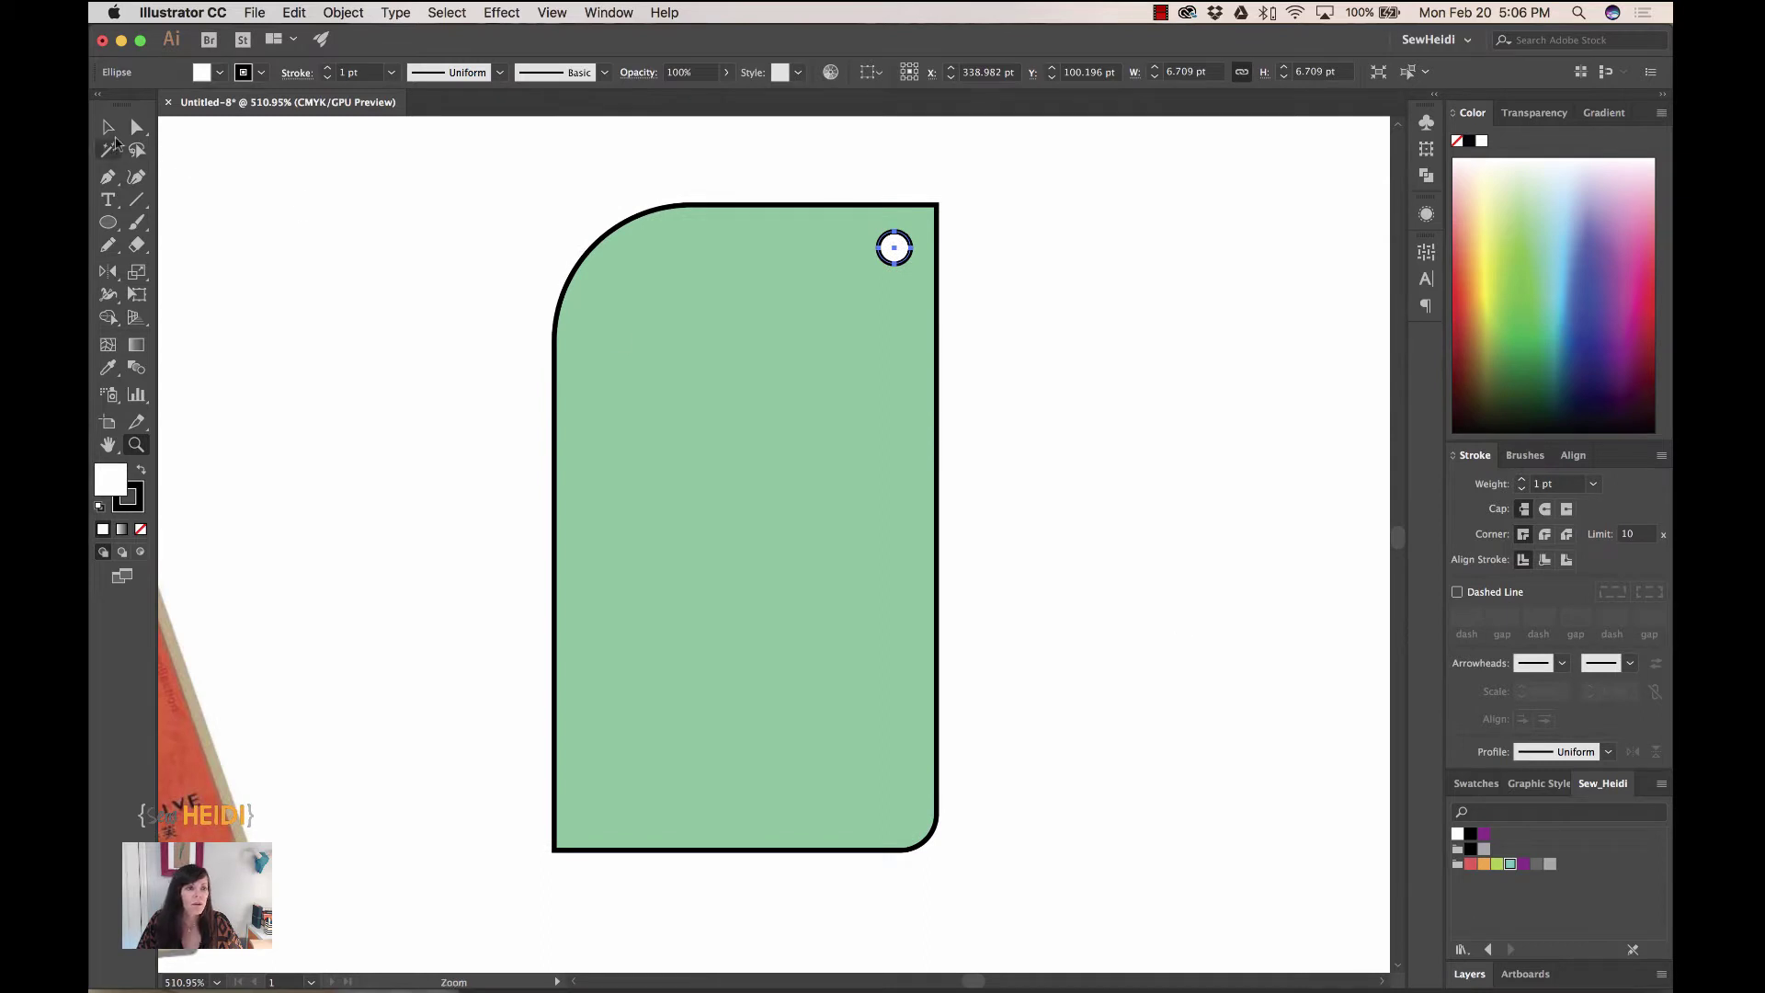
{"action": "left_click", "coordinate": [107, 127]}
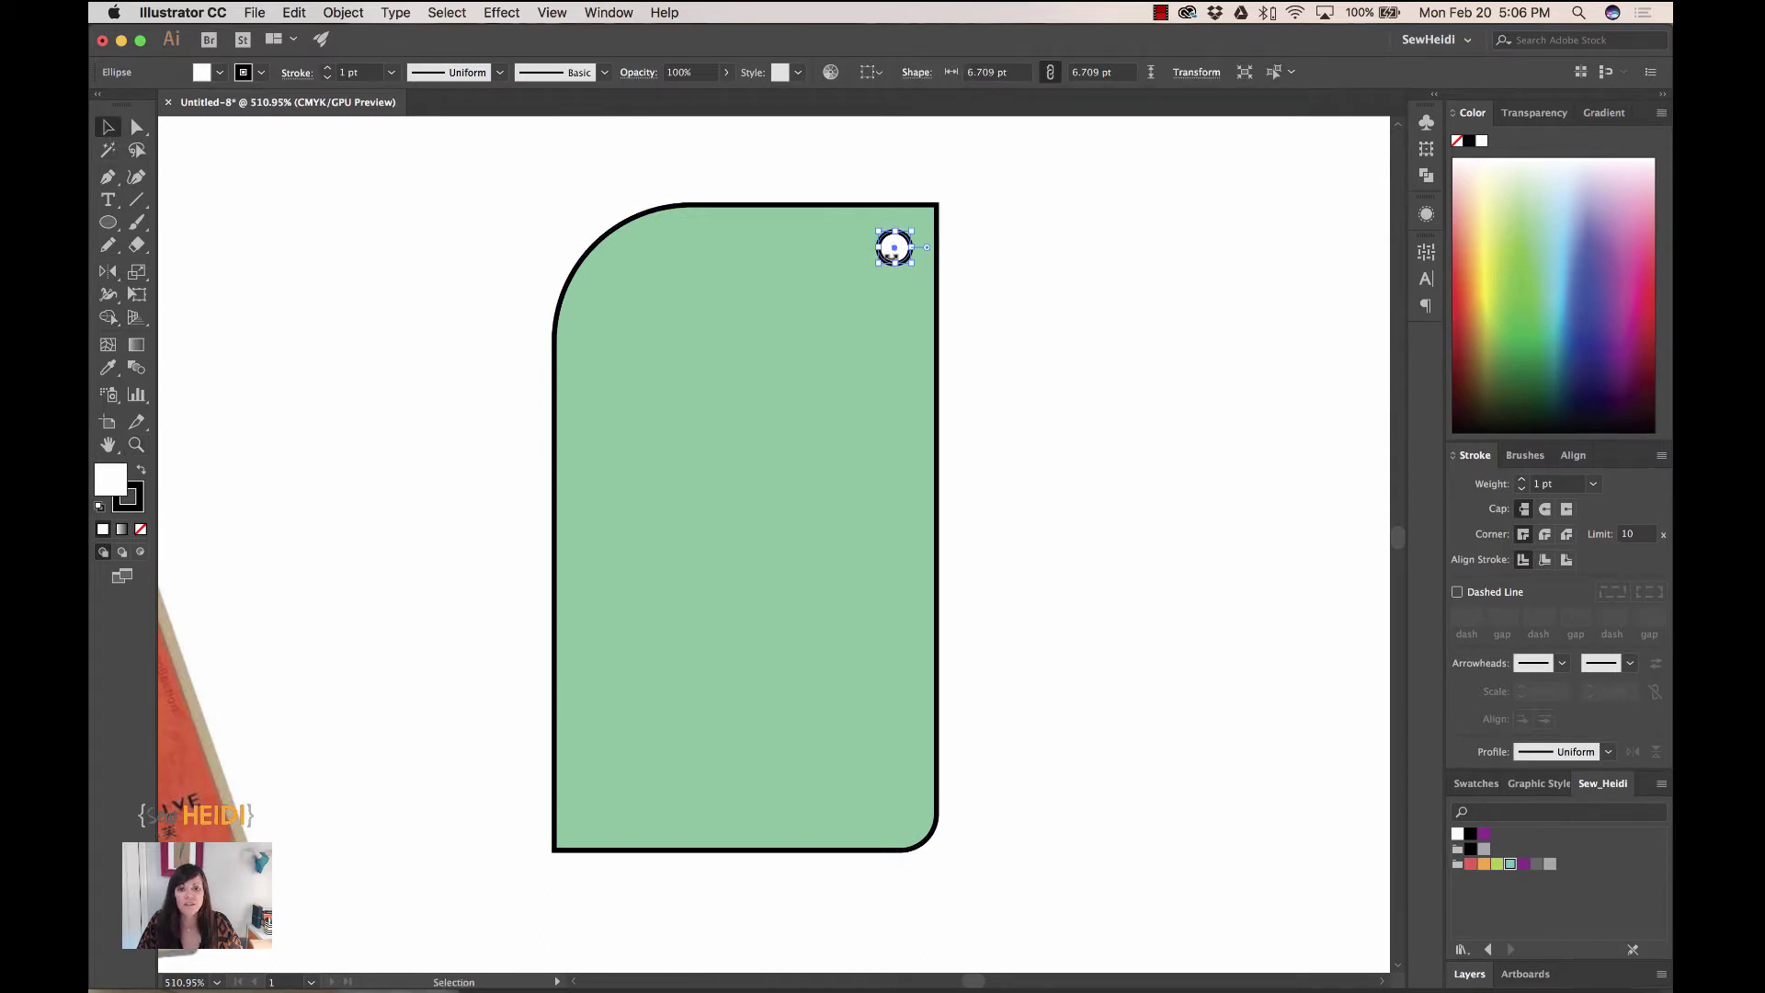
{"action": "left_click", "coordinate": [793, 277], "text": "shift"}
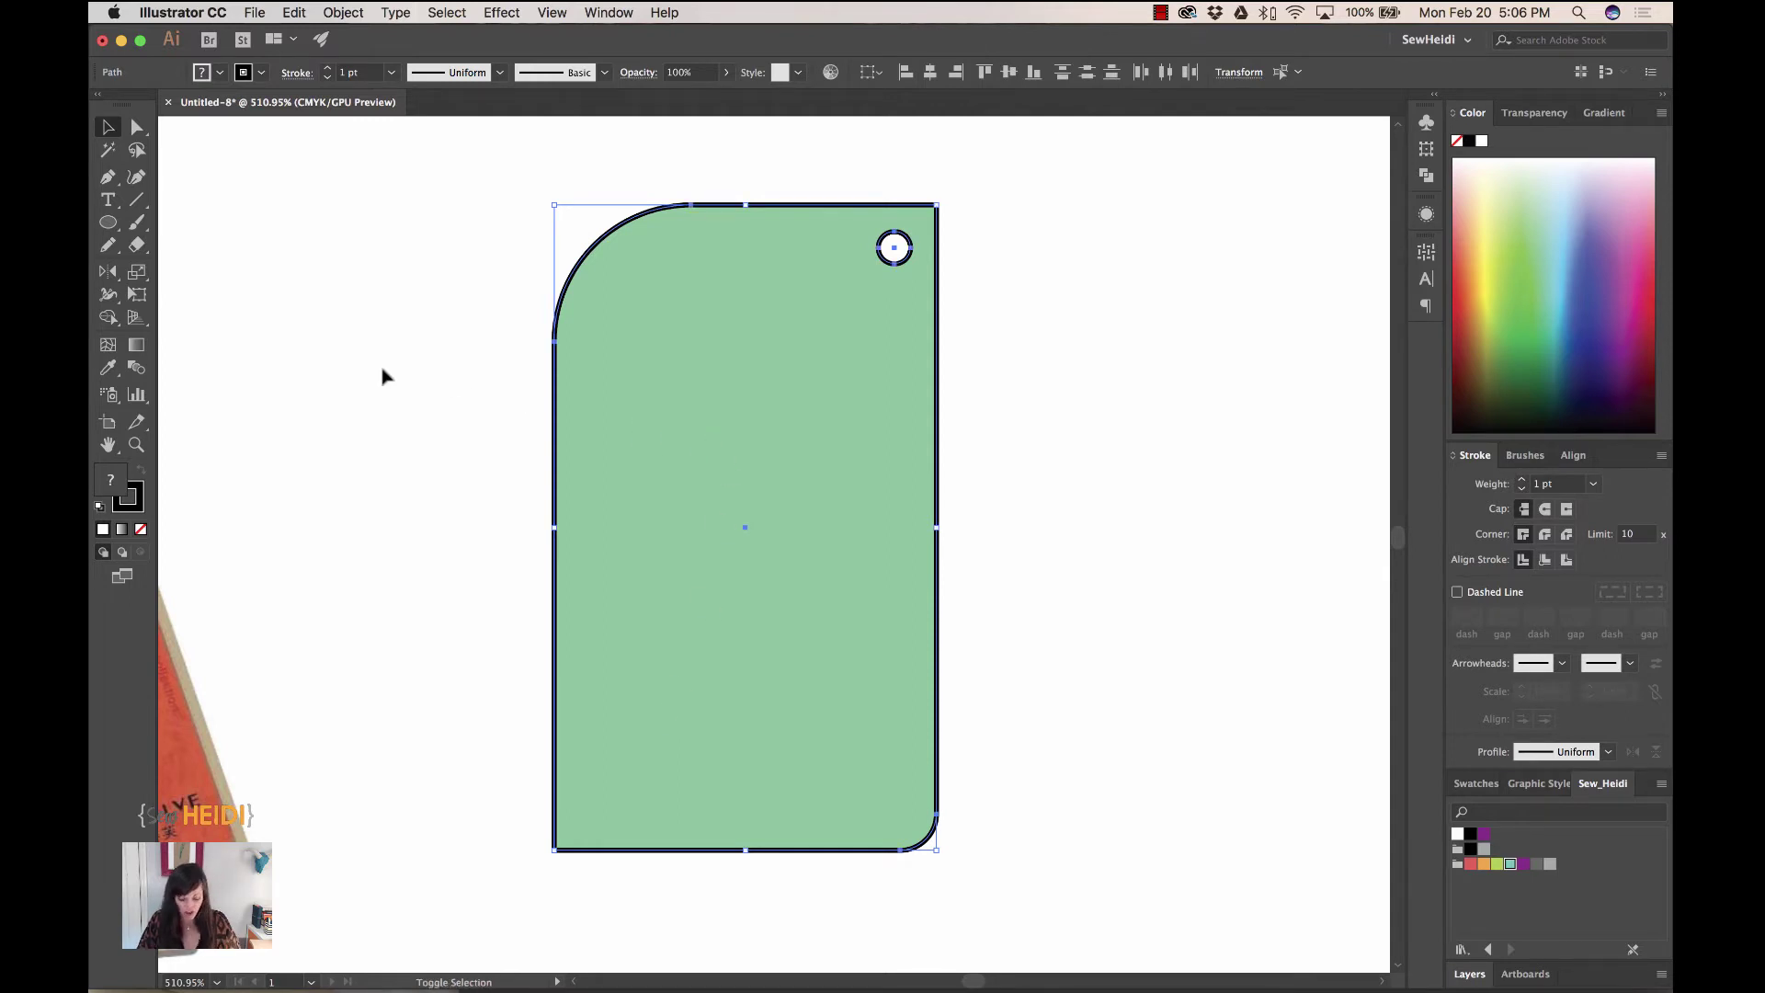
- Punch the hole circle out of the tag with the Shape Builder, making a compound path
{"action": "key", "text": "super+shift+b"}
{"action": "key", "text": "shift+m"}
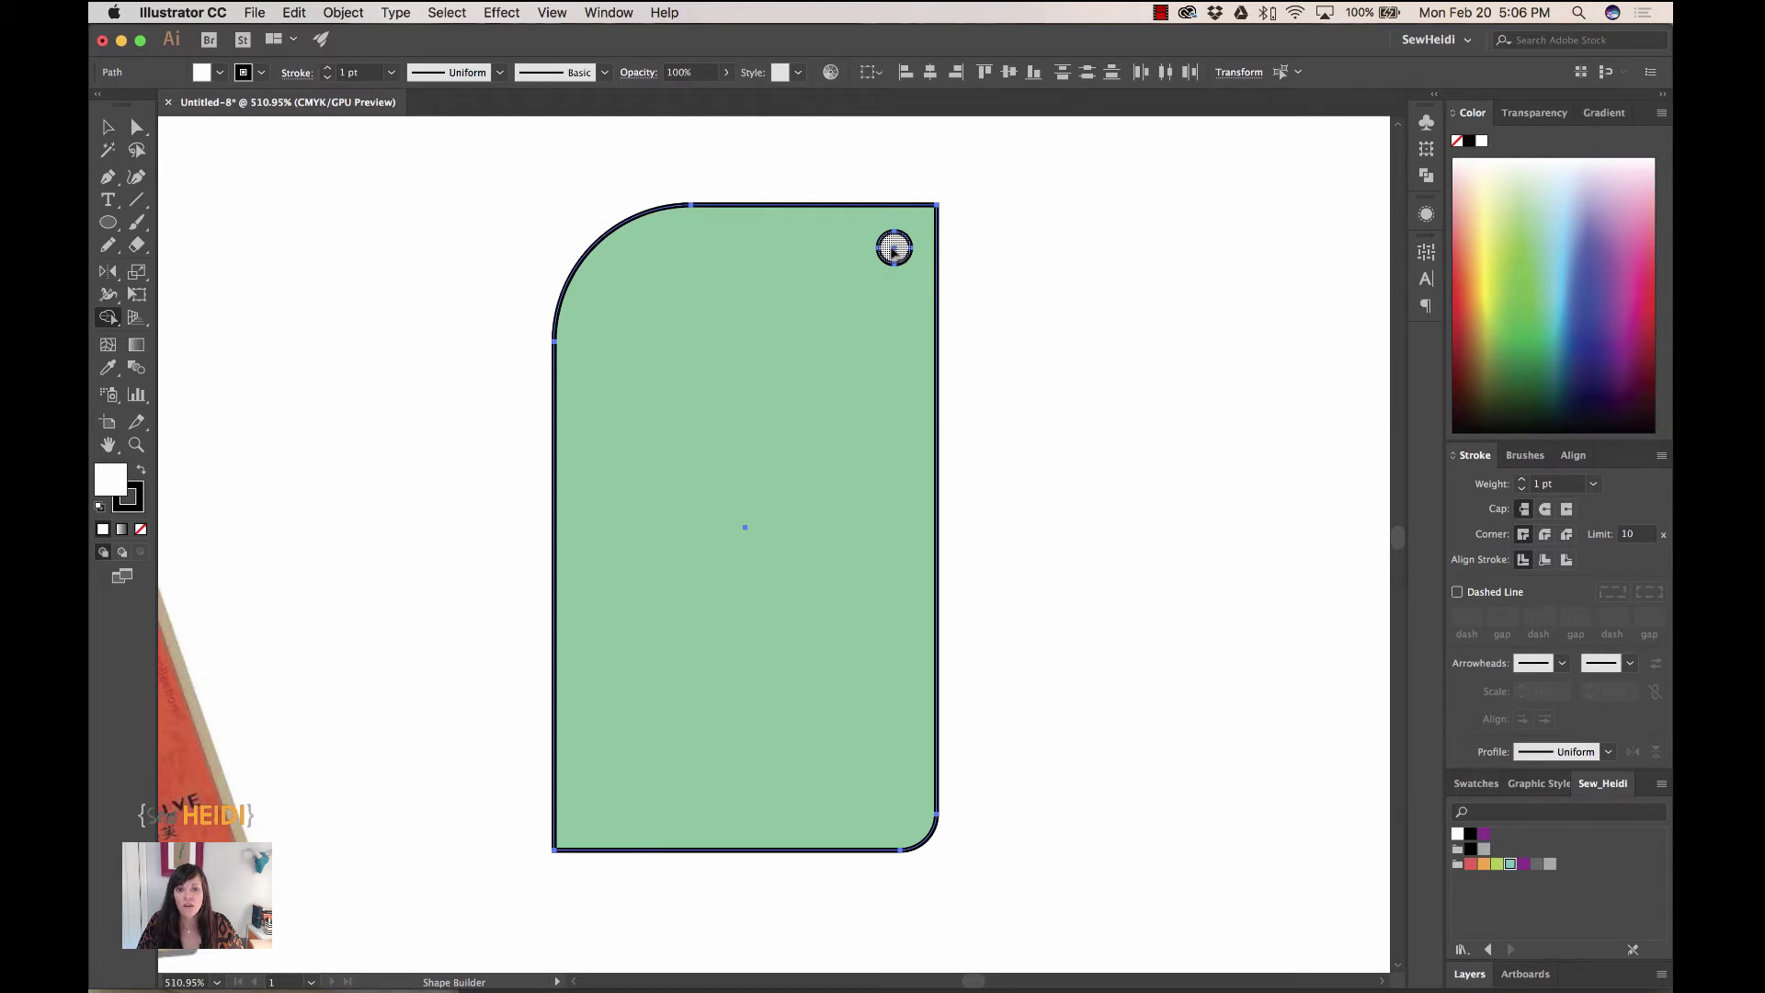
{"action": "left_click", "coordinate": [893, 249], "text": "alt"}
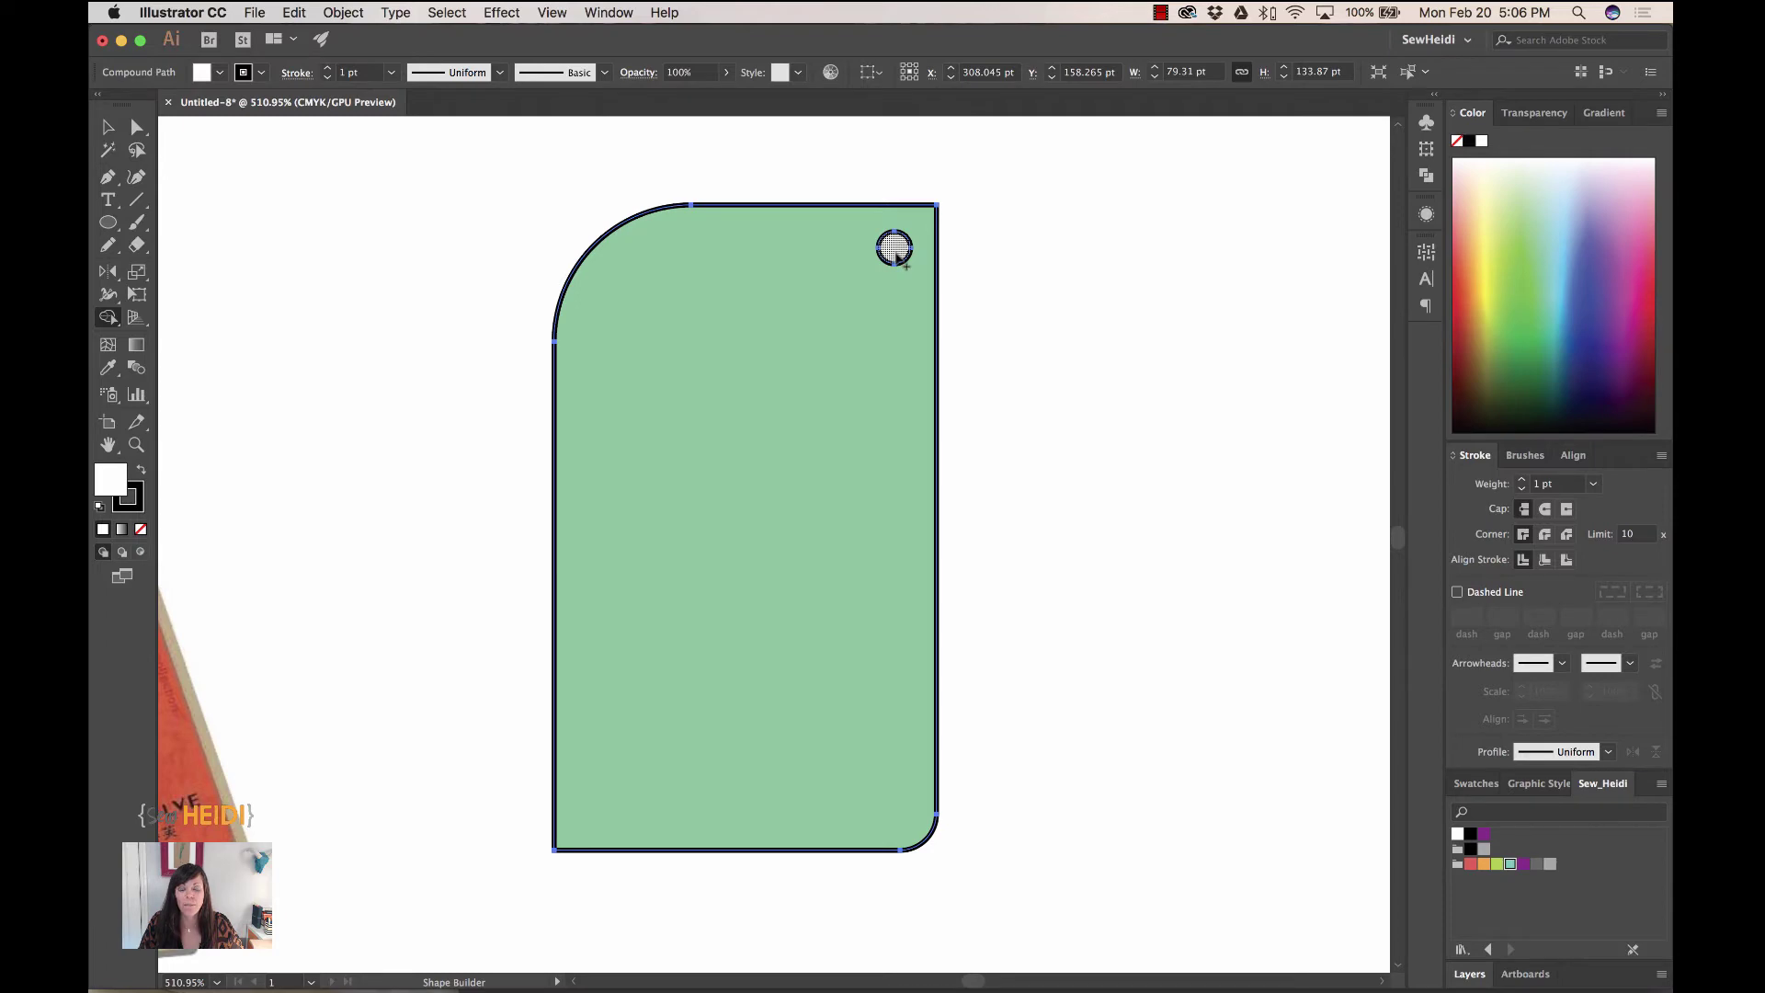
{"action": "left_click", "coordinate": [108, 126]}
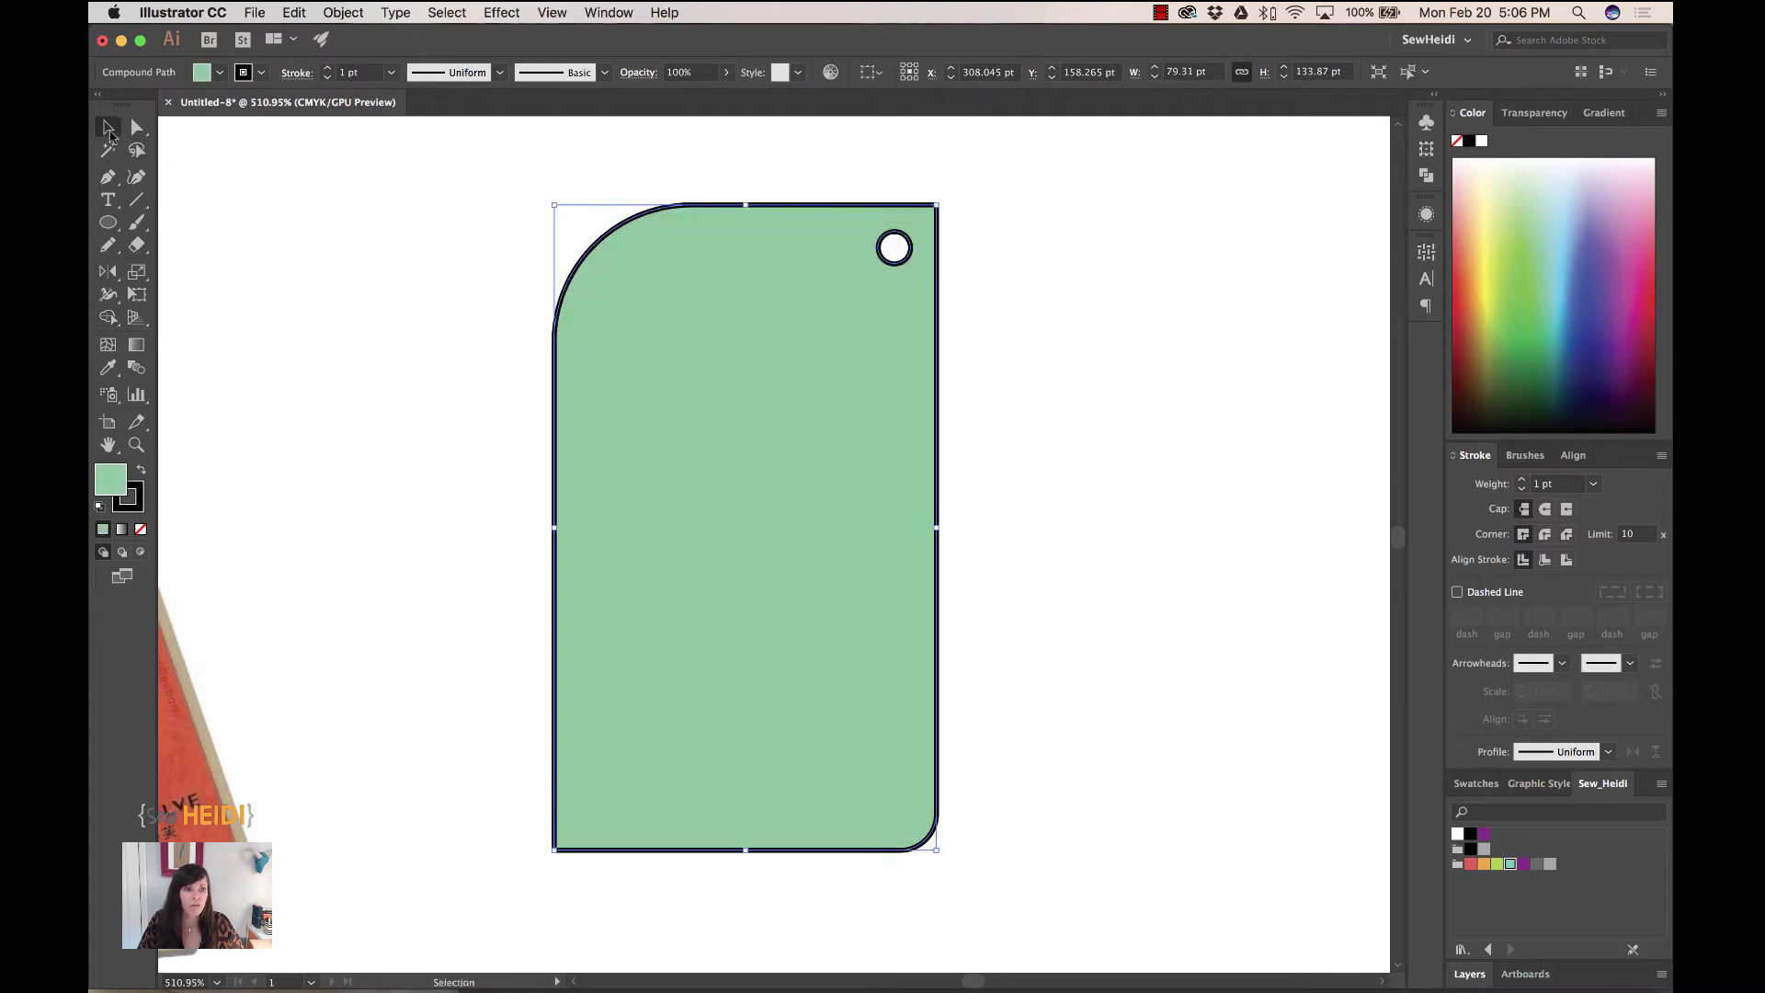
- Move the green tag beside the reference hang tags and zoom out to 300%
{"action": "scroll", "coordinate": [588, 497], "scroll_direction": "left", "scroll_amount": 5}
{"action": "left_click_drag", "start_coordinate": [1098, 355], "coordinate": [414, 754]}
{"action": "left_click_drag", "start_coordinate": [400, 676], "coordinate": [341, 595]}
{"action": "left_click_drag", "start_coordinate": [316, 680], "coordinate": [1044, 385]}
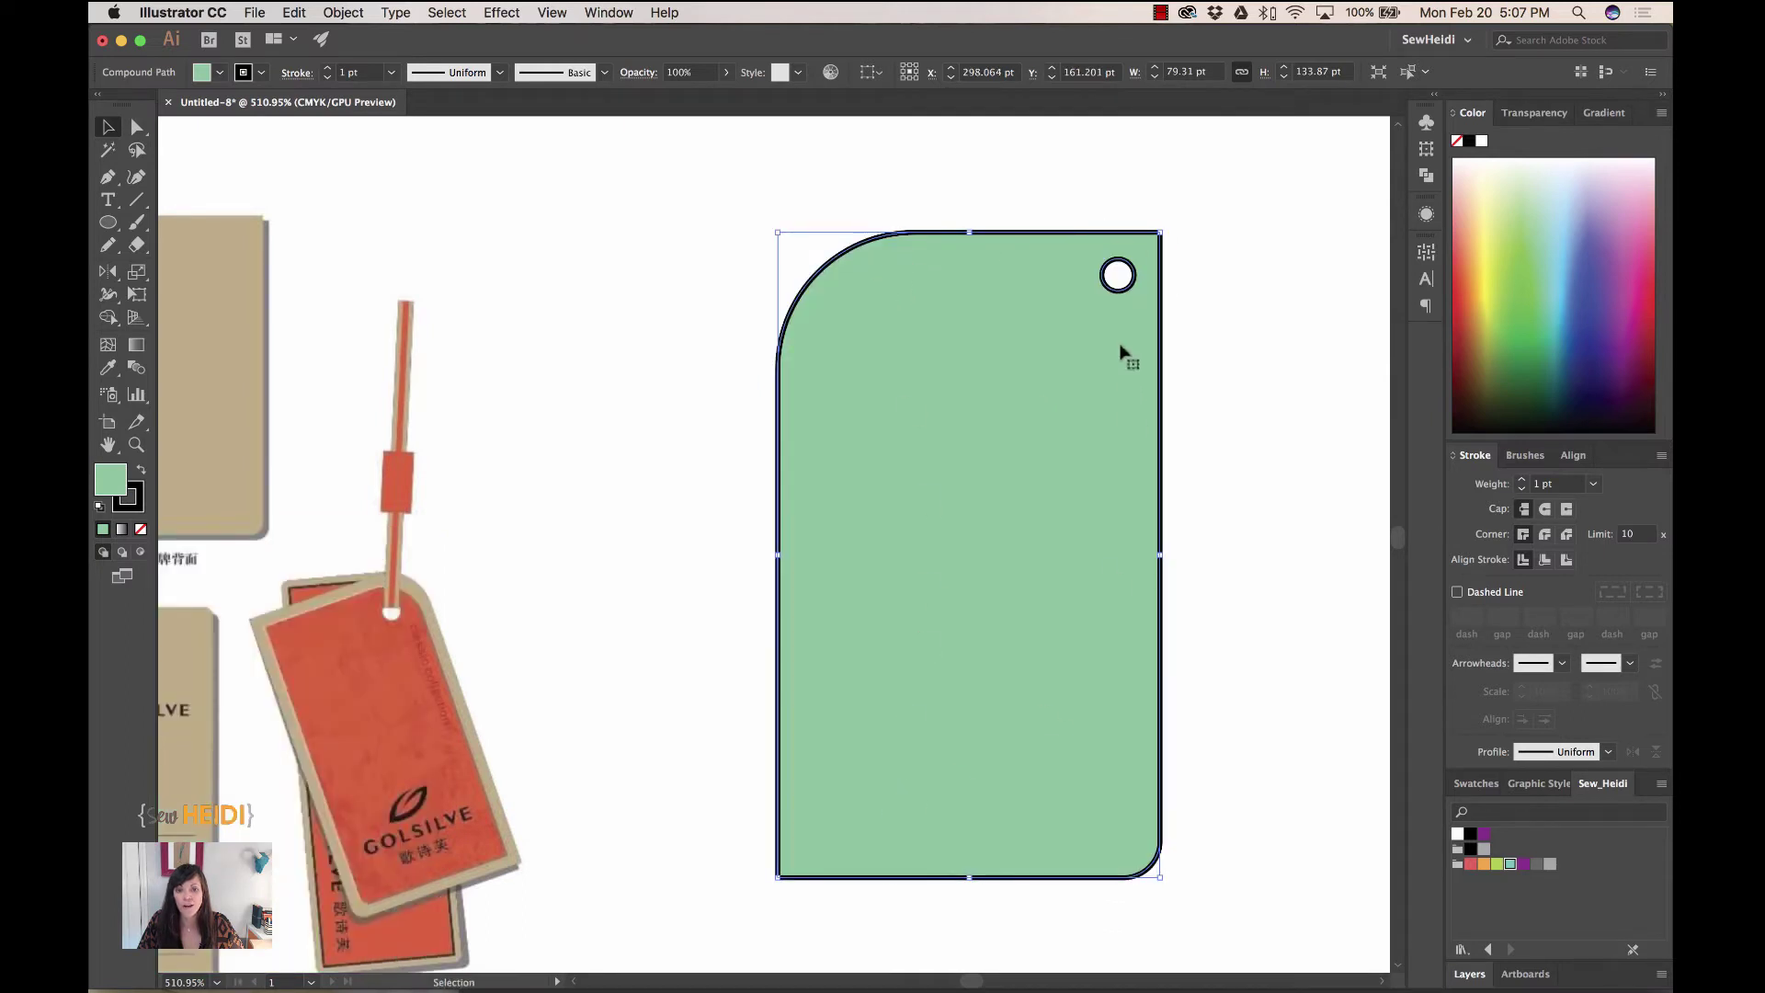
{"action": "key", "text": "super+minus"}
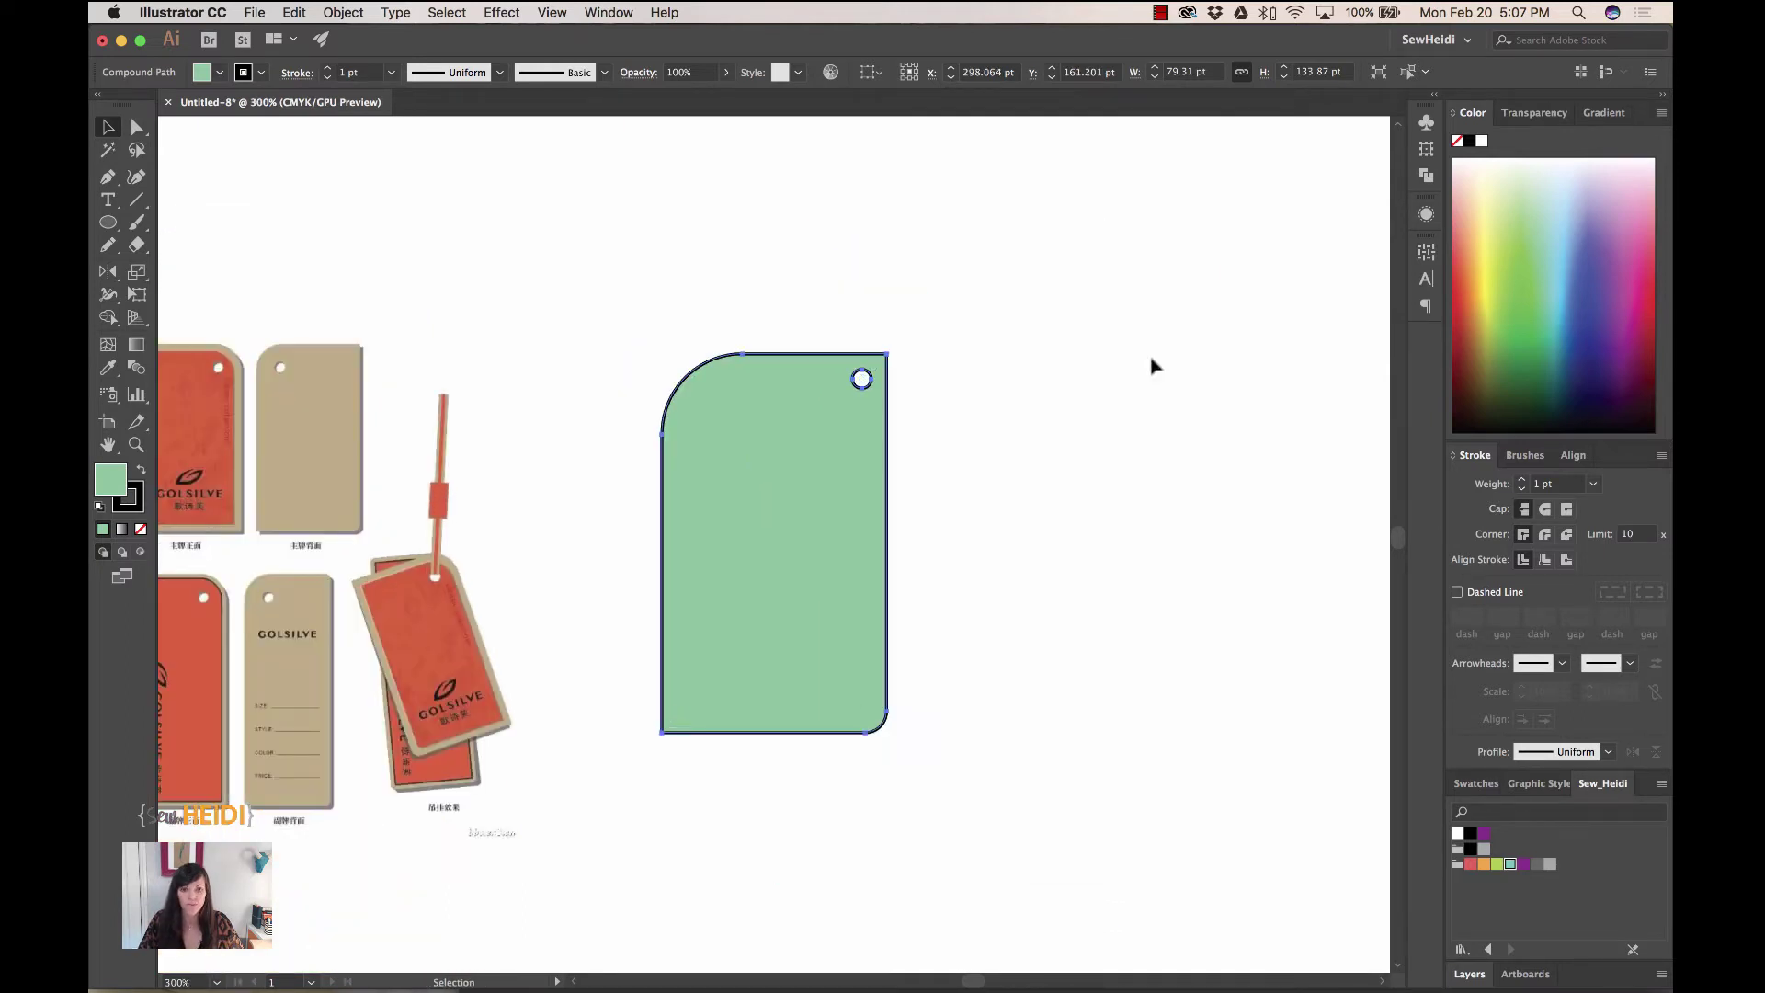
{"action": "scroll", "coordinate": [954, 520], "scroll_direction": "left", "scroll_amount": 4}
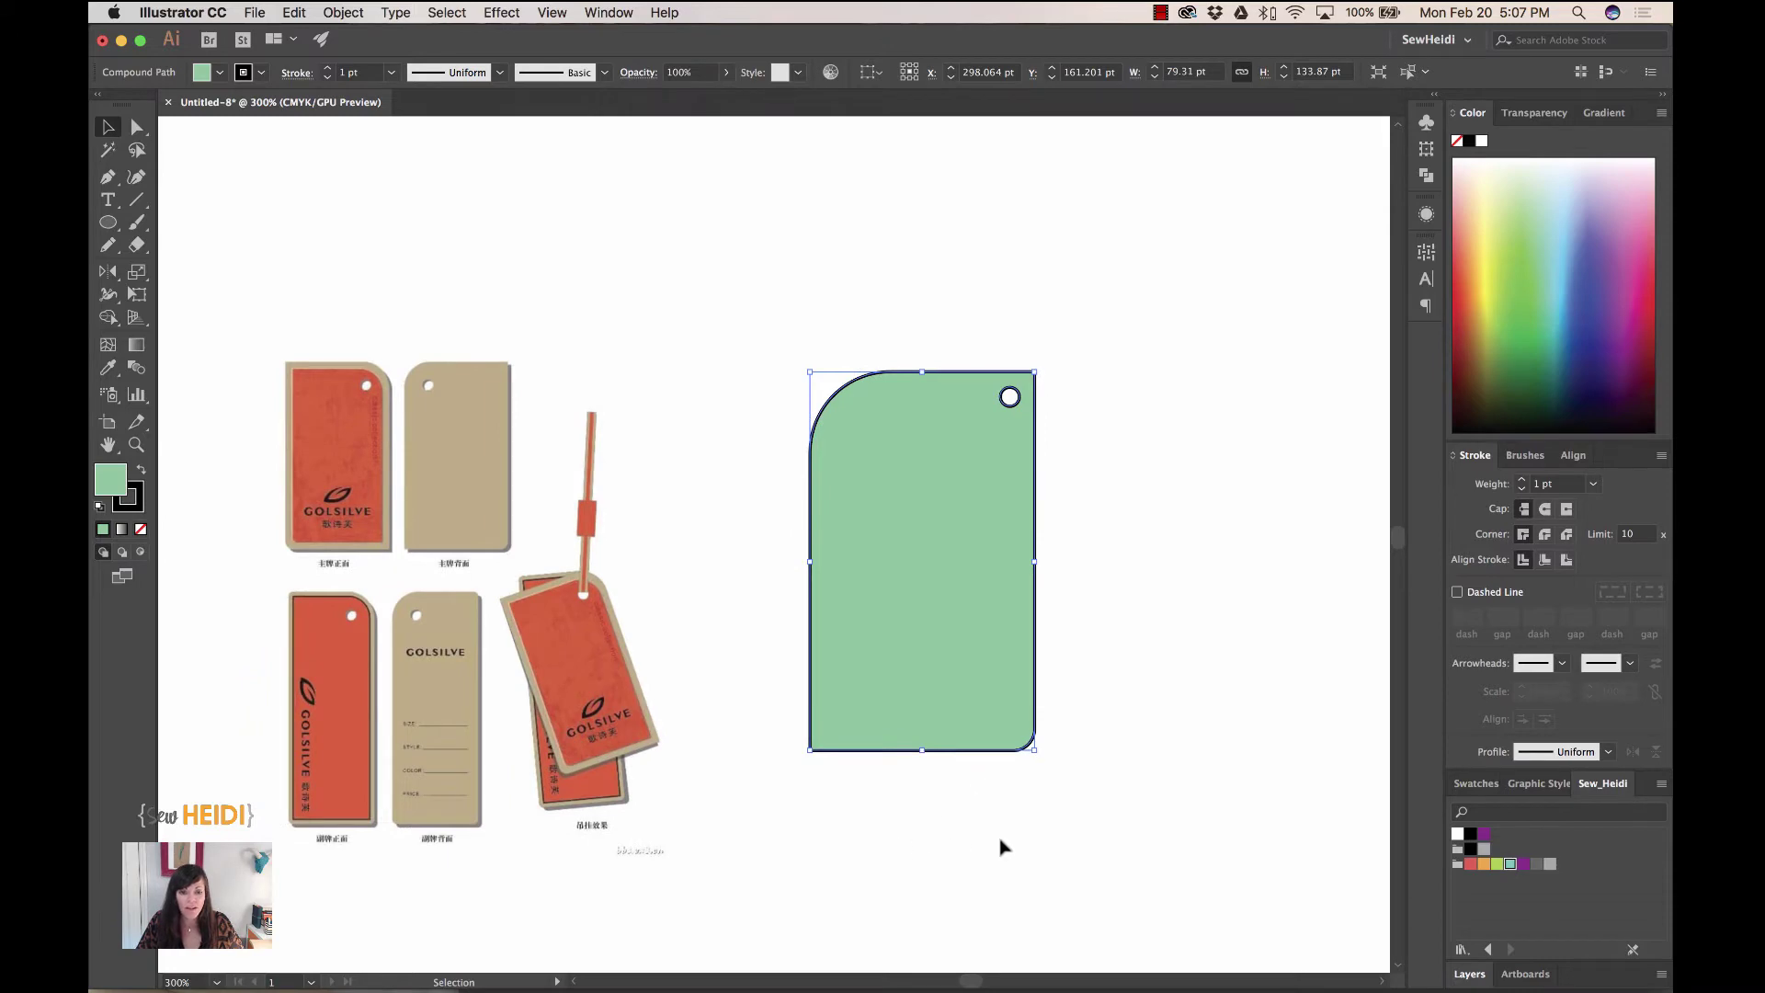
- Drag The Successful Fashion Designer logo group onto the green tag
{"action": "left_click", "coordinate": [1002, 846]}
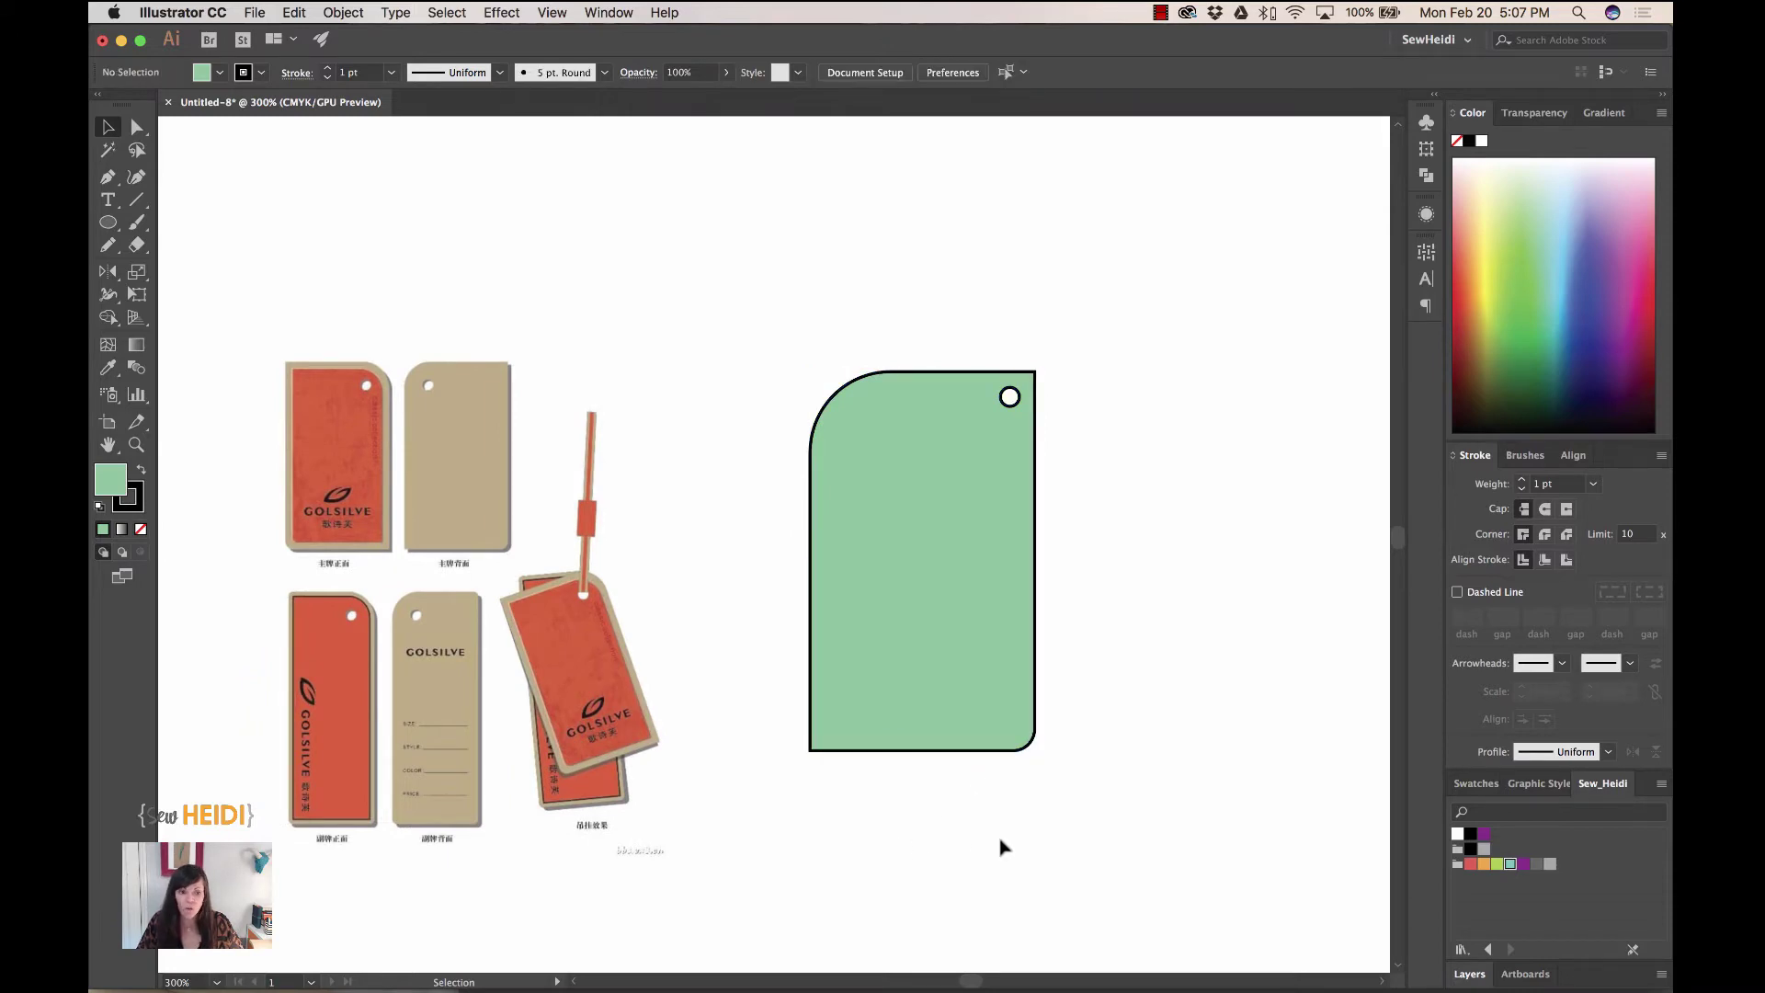
{"action": "key", "text": "super+minus"}
{"action": "key", "text": "super+minus"}
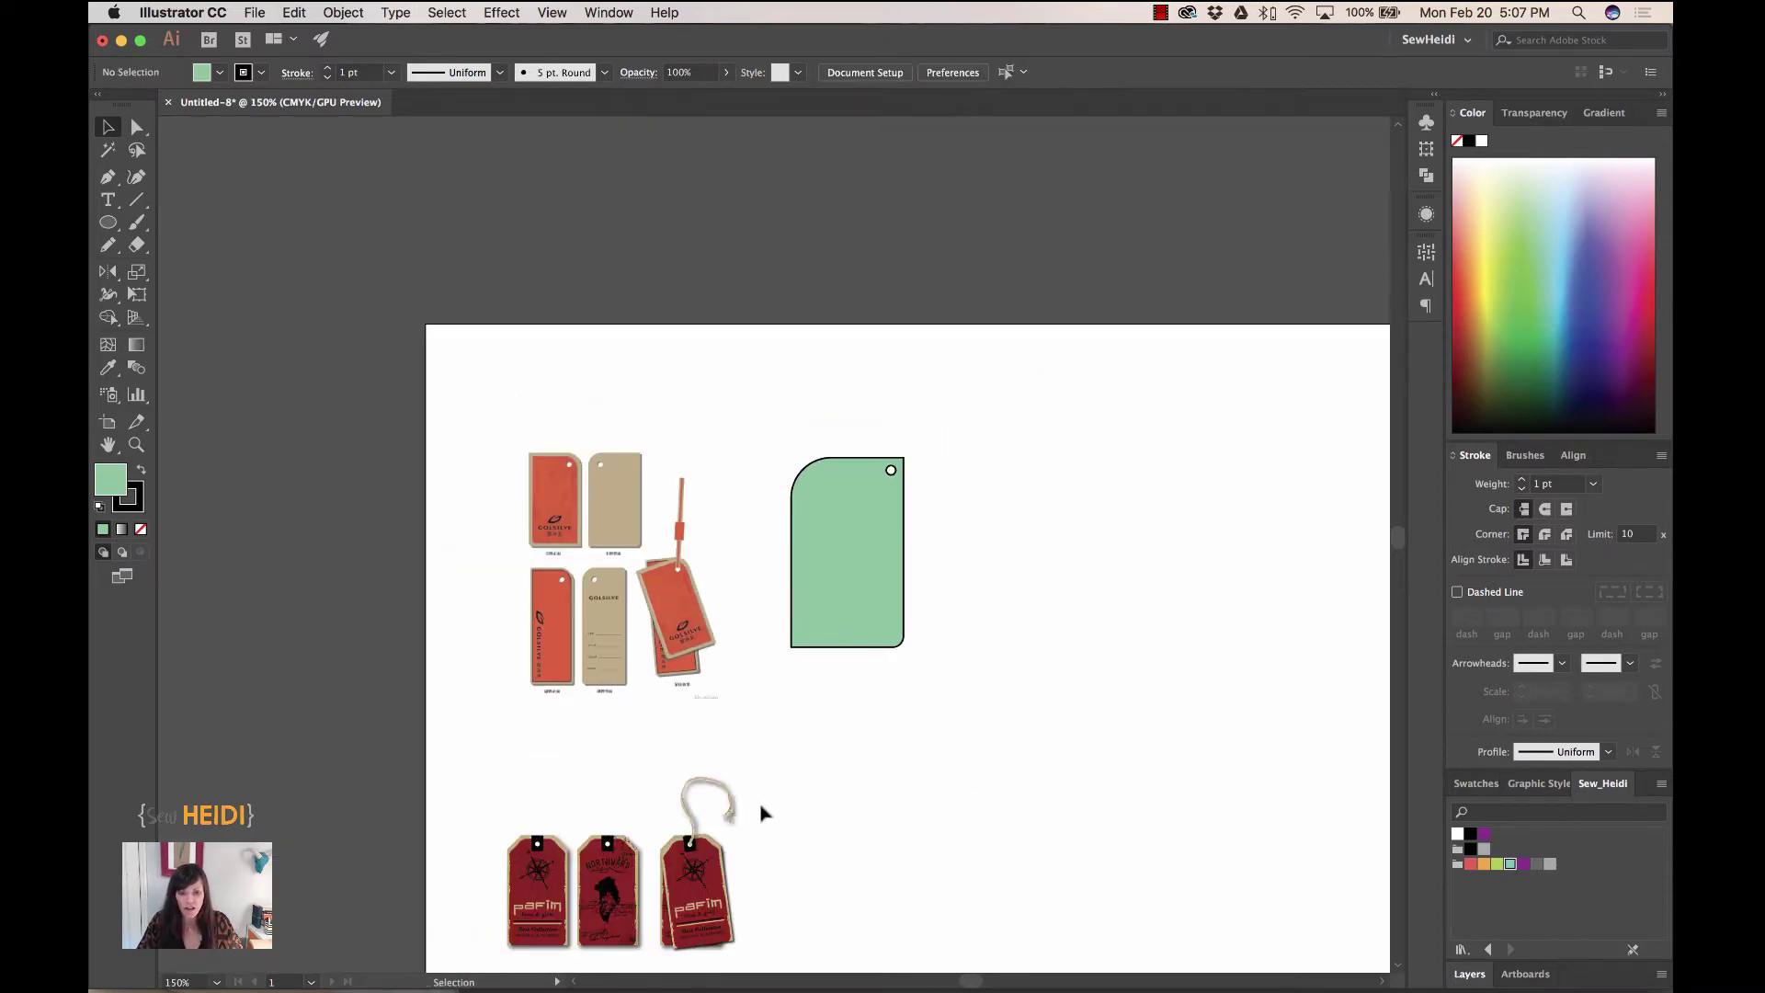
{"action": "scroll", "coordinate": [1045, 812], "scroll_direction": "down", "scroll_amount": 8}
{"action": "scroll", "coordinate": [1044, 812], "scroll_direction": "right", "scroll_amount": 2}
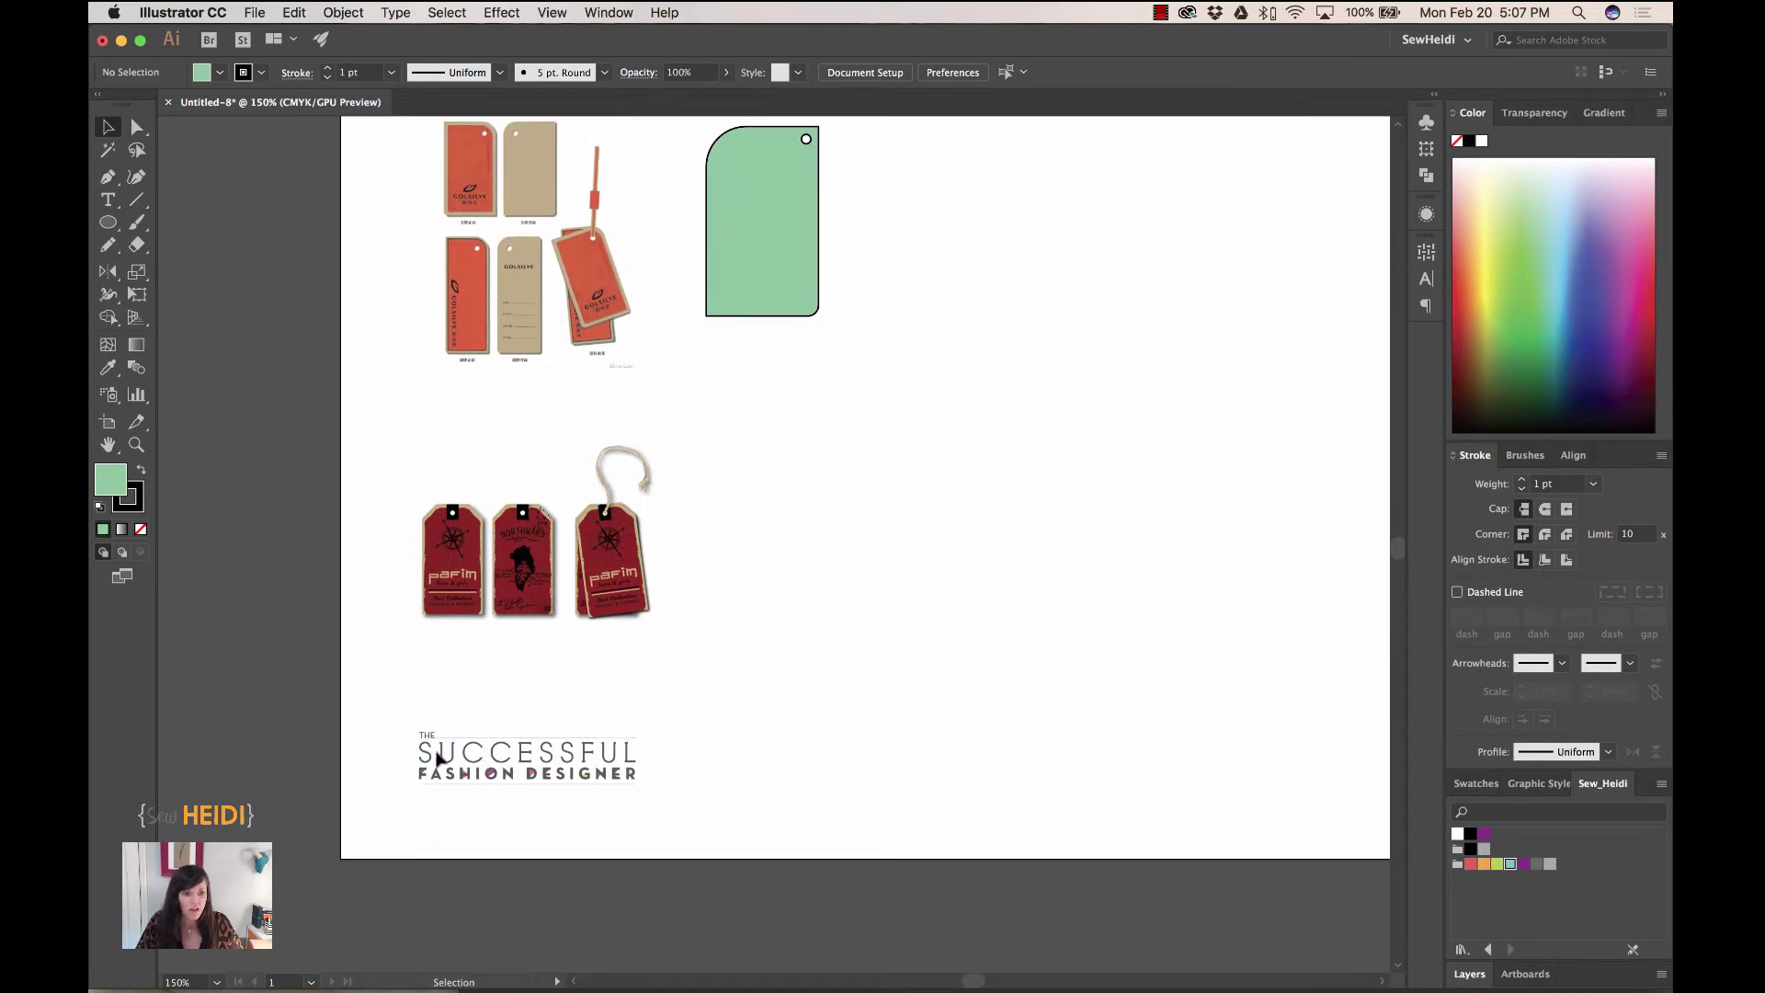
{"action": "left_click", "coordinate": [442, 758]}
{"action": "left_click", "coordinate": [382, 760]}
{"action": "left_click_drag", "start_coordinate": [460, 737], "coordinate": [760, 267]}
- Zoom in on the tag and change its fill from green to white
{"action": "scroll", "coordinate": [760, 268], "scroll_direction": "up", "scroll_amount": 5}
{"action": "key", "text": "z"}
{"action": "left_click_drag", "start_coordinate": [654, 256], "coordinate": [1005, 603]}
{"action": "key", "text": "v"}
{"action": "left_click", "coordinate": [637, 410]}
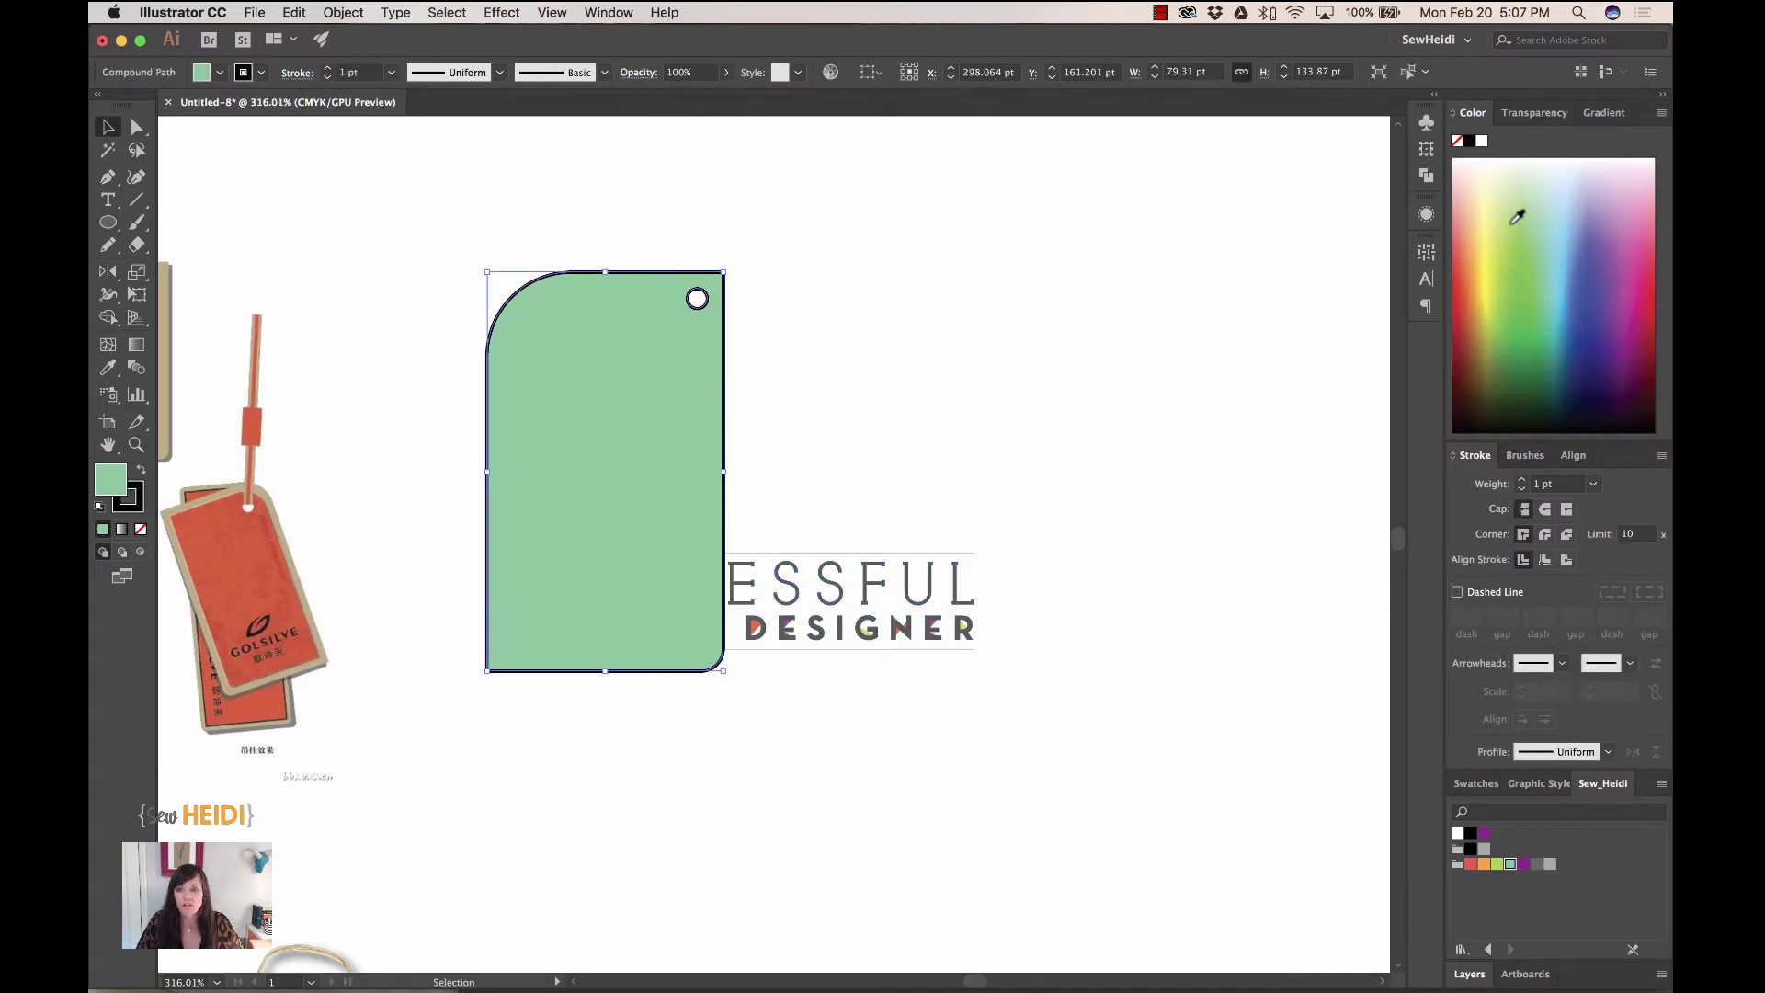
{"action": "left_click", "coordinate": [1481, 143]}
{"action": "left_click", "coordinate": [965, 565]}
- Bring the logo to front, rotate it 90°, scale it down and position it inside the tag
{"action": "left_click", "coordinate": [917, 608]}
{"action": "key", "text": "super+shift+bracketright"}
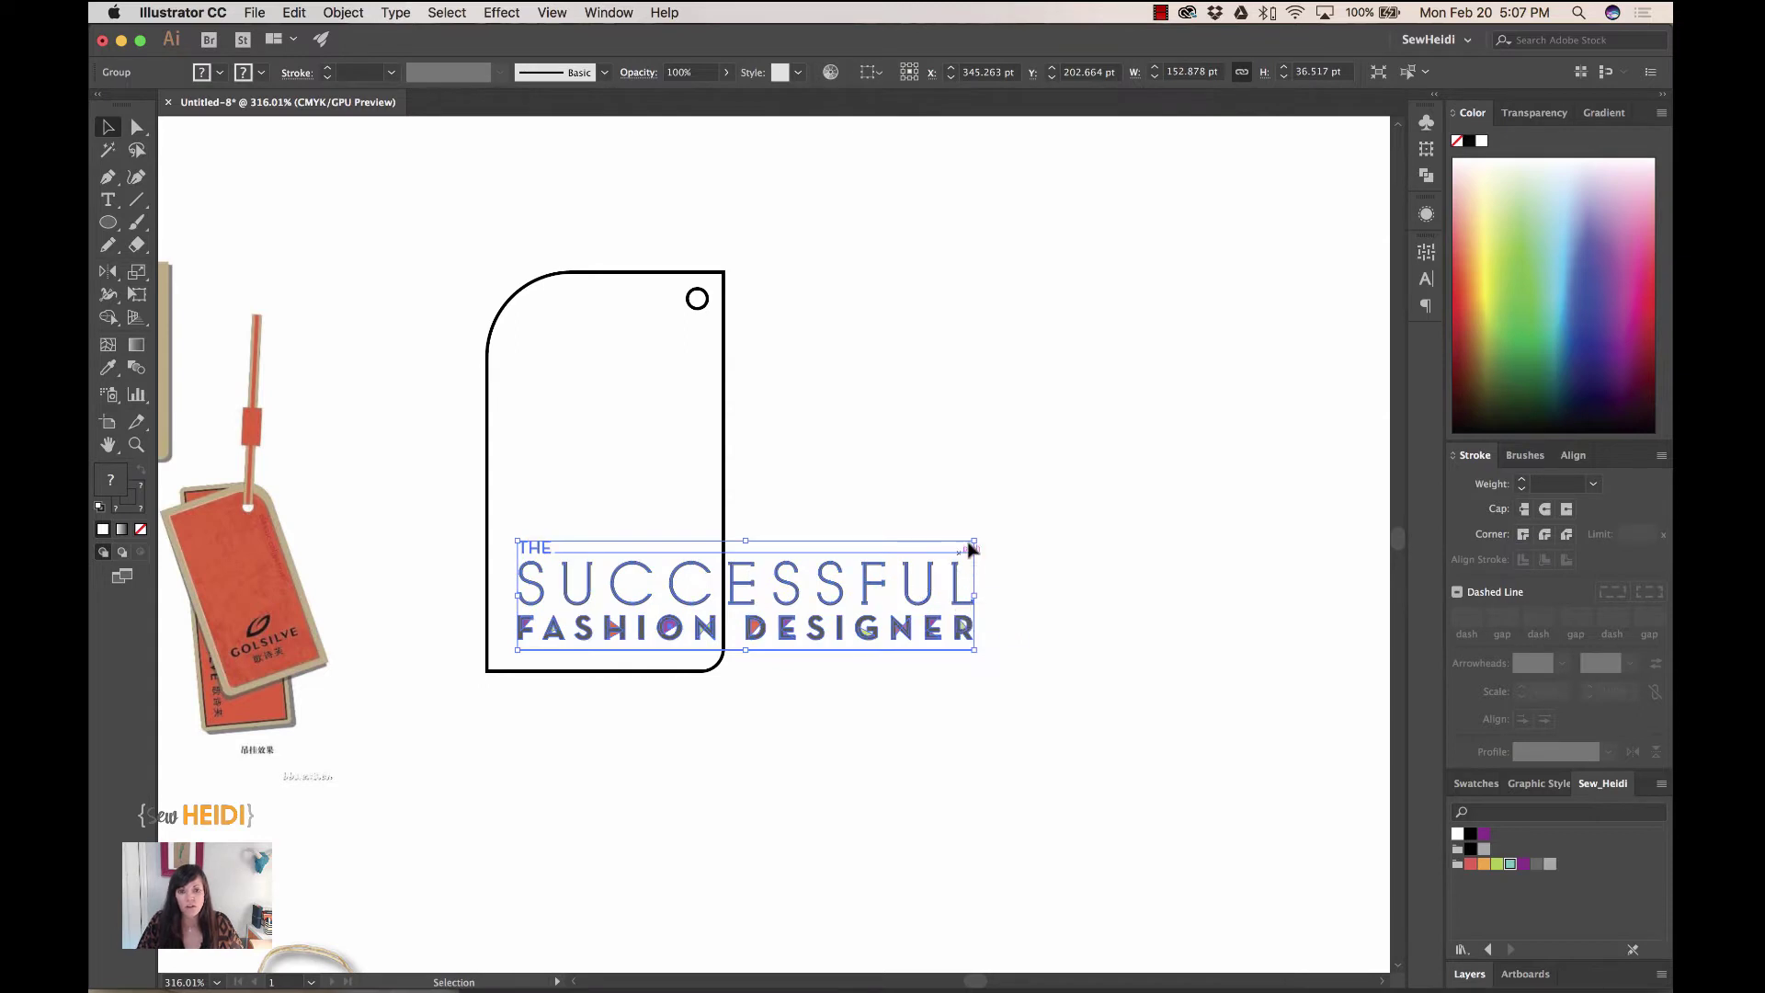
{"action": "left_click_drag", "start_coordinate": [988, 533], "coordinate": [691, 449]}
{"action": "left_click_drag", "start_coordinate": [747, 366], "coordinate": [748, 577]}
{"action": "left_click_drag", "start_coordinate": [747, 680], "coordinate": [542, 368]}
{"action": "left_click", "coordinate": [927, 565]}
{"action": "left_click", "coordinate": [634, 273]}
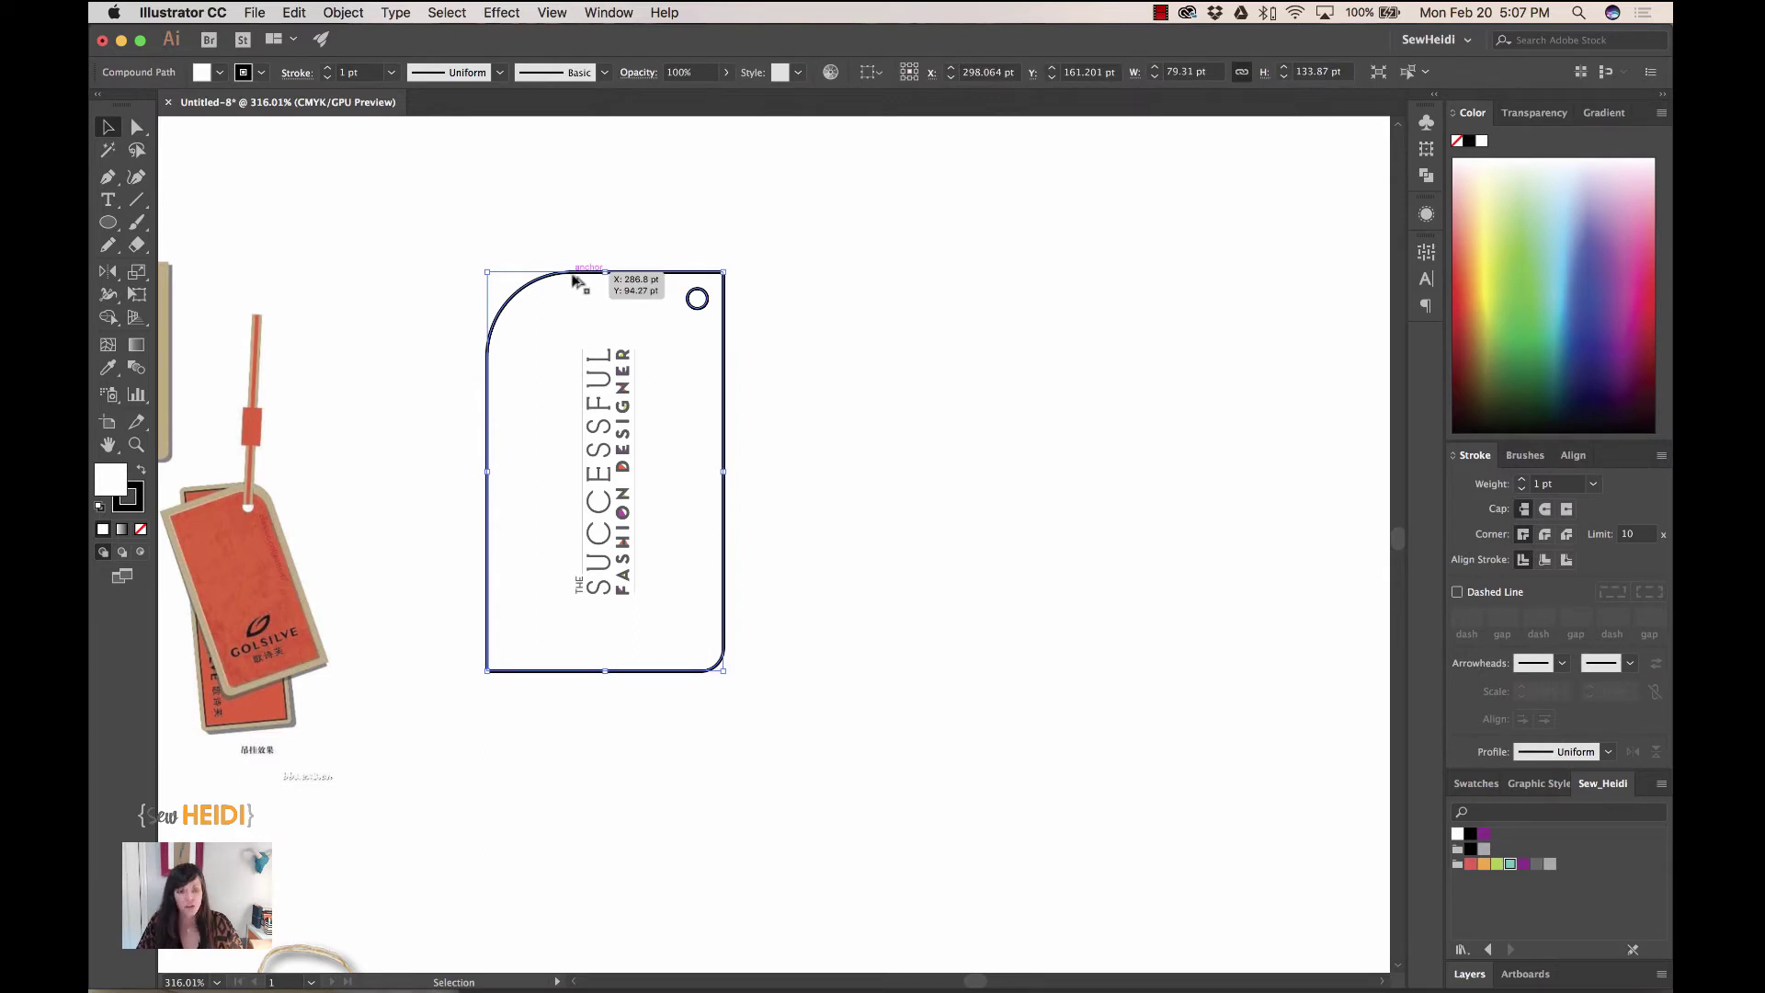
- Duplicate the blank tag outline to its right
{"action": "left_click_drag", "start_coordinate": [574, 278], "coordinate": [898, 277]}
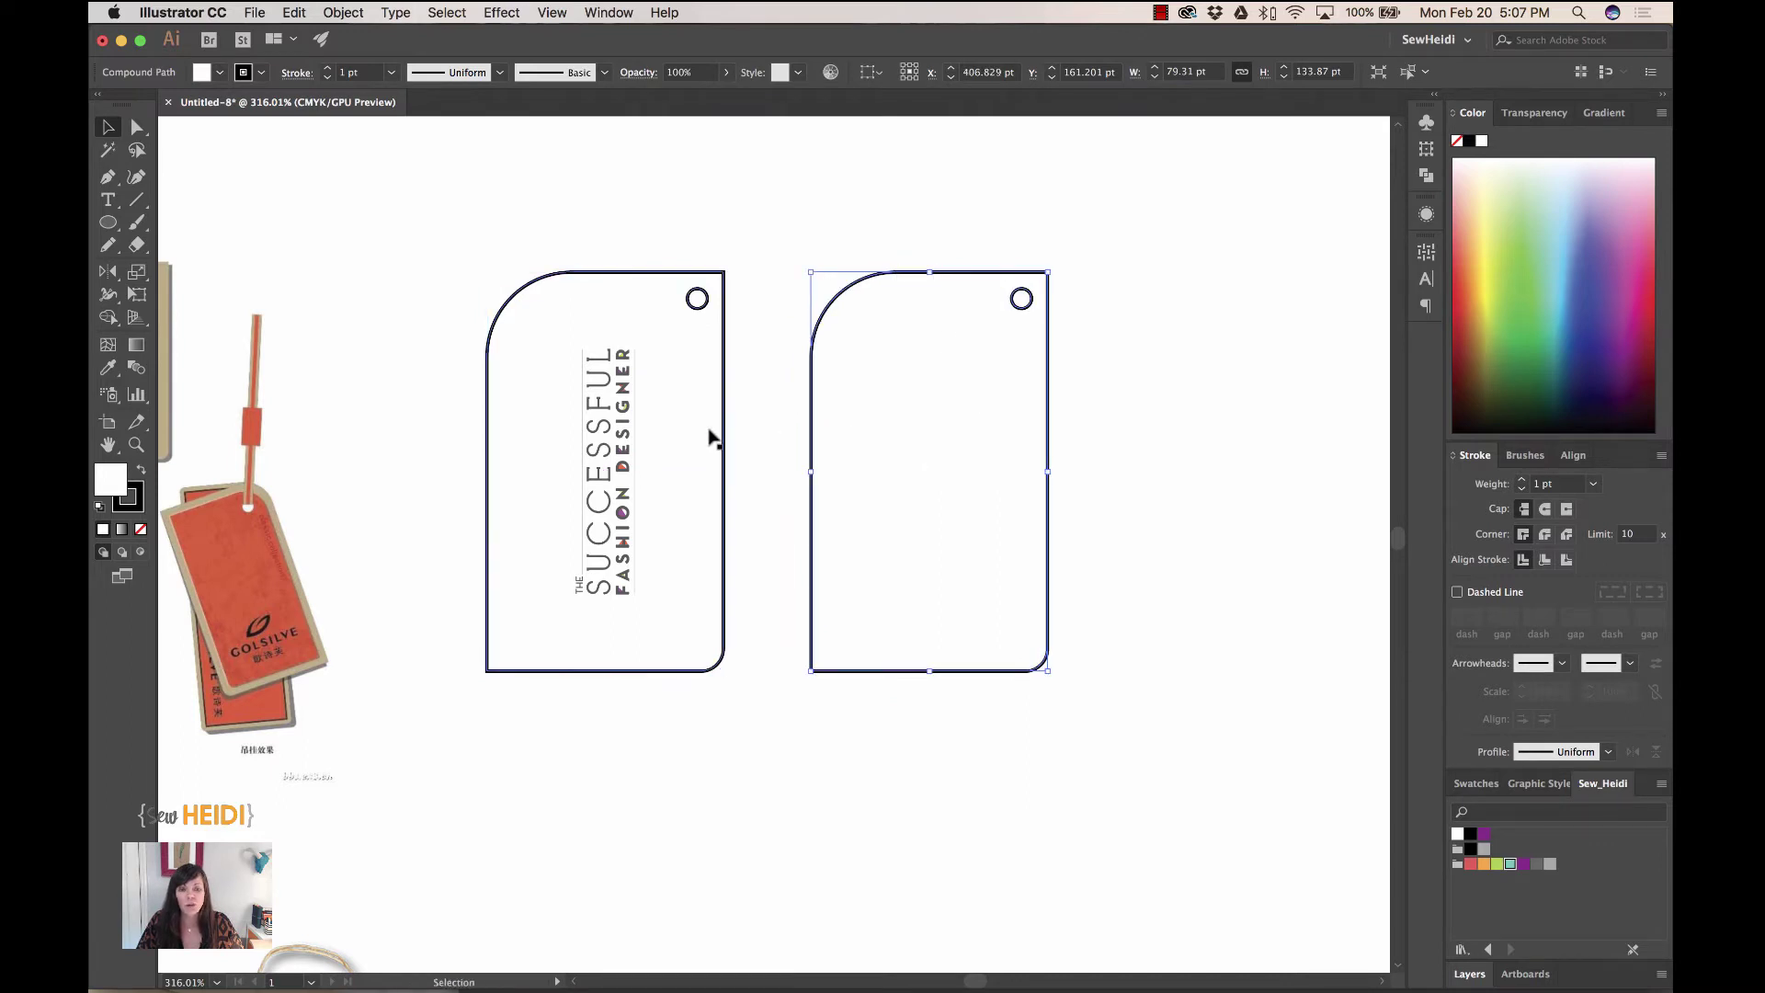
{"action": "scroll", "coordinate": [709, 532], "scroll_direction": "left", "scroll_amount": 10}
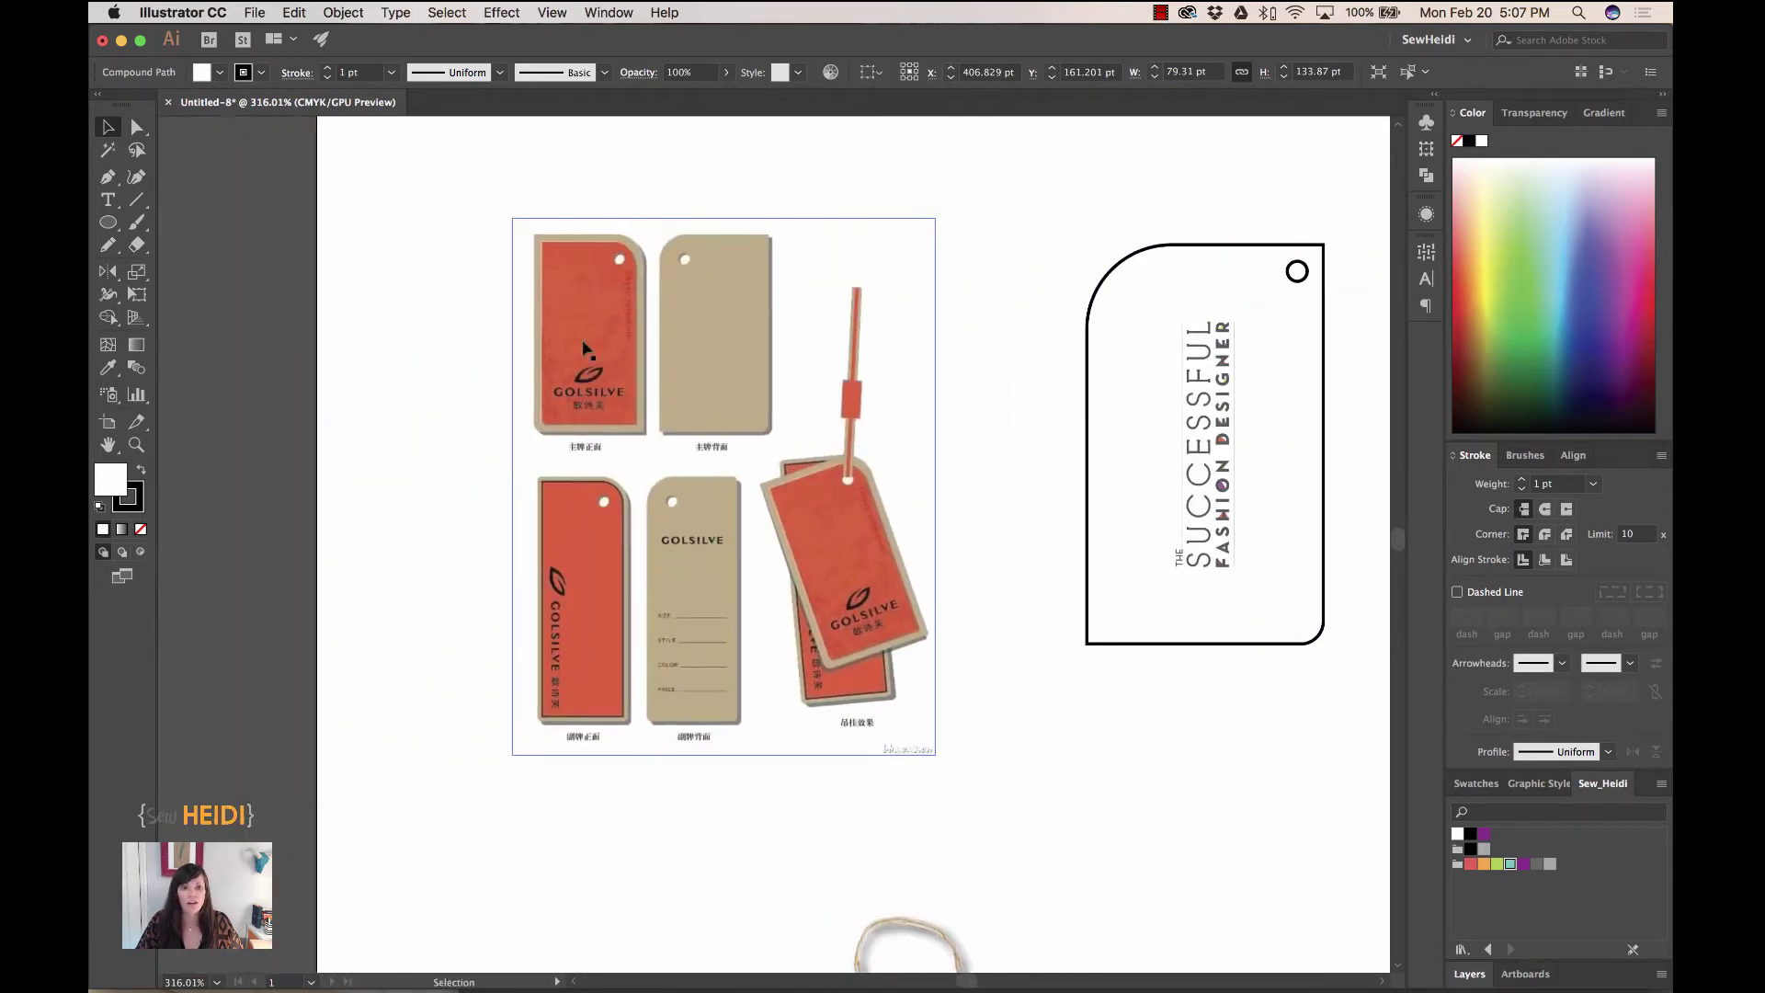
{"action": "scroll", "coordinate": [938, 583], "scroll_direction": "right", "scroll_amount": 10}
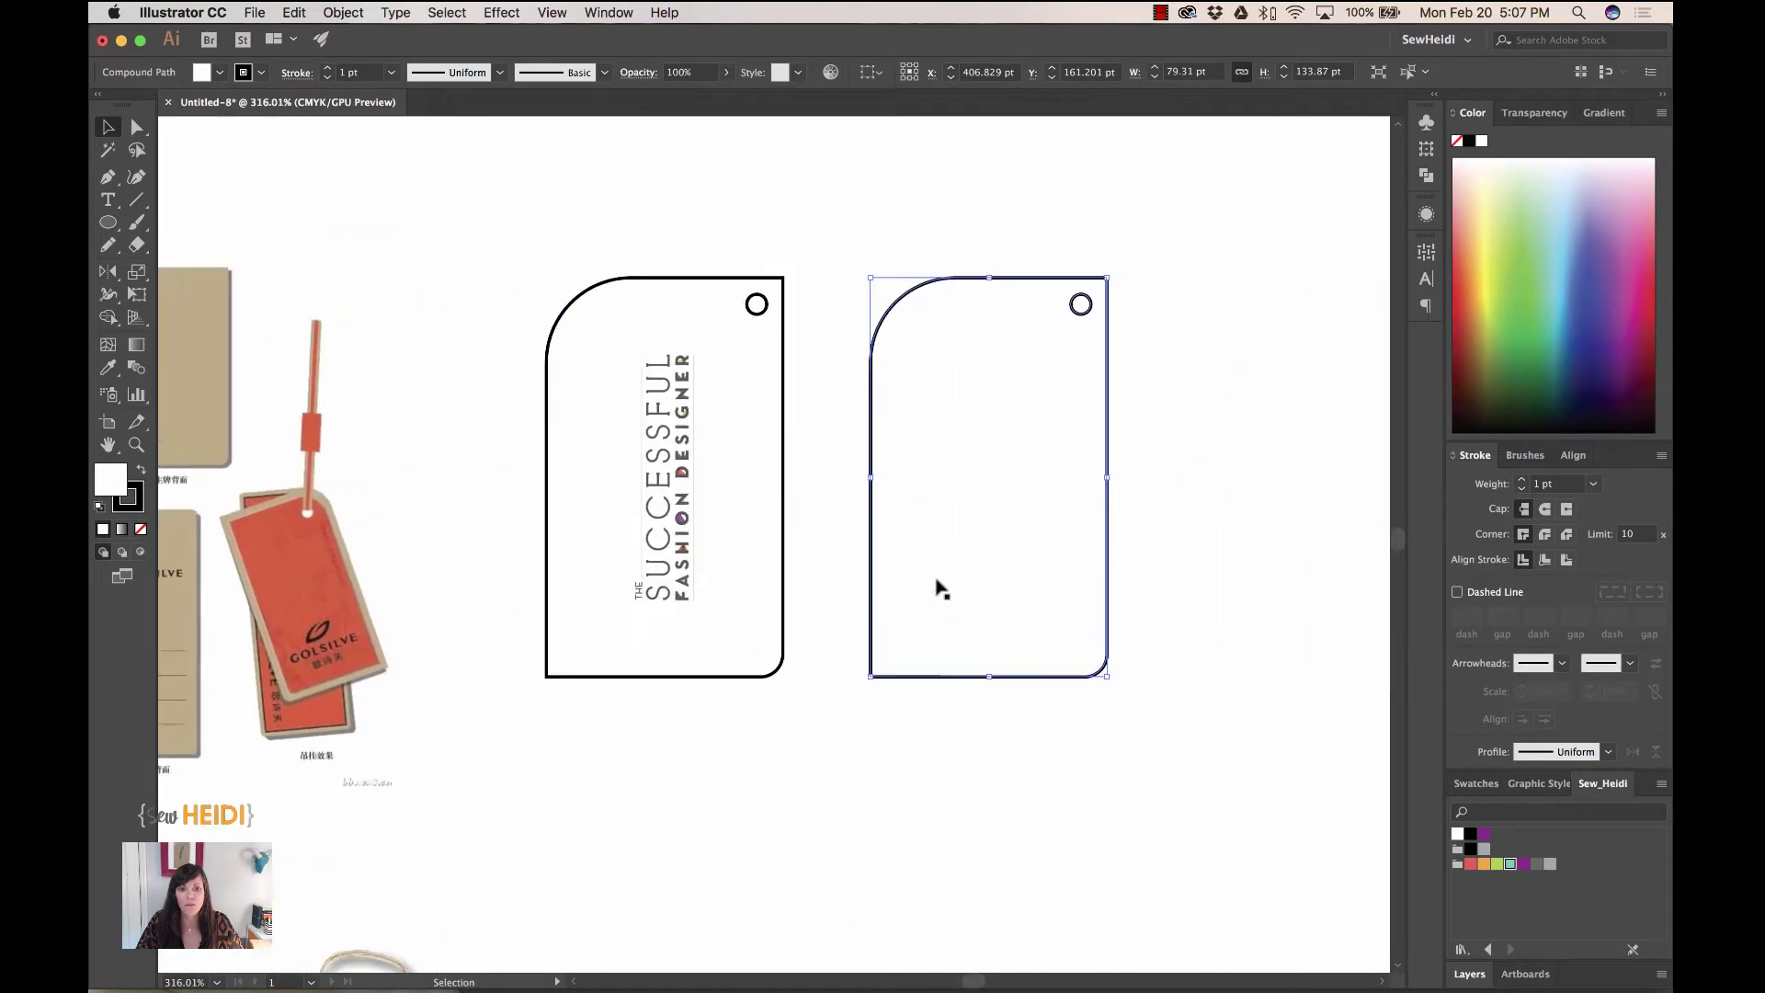
- Preview a vertical reflection of the copy via Object > Transform > Reflect
{"action": "left_click", "coordinate": [342, 13]}
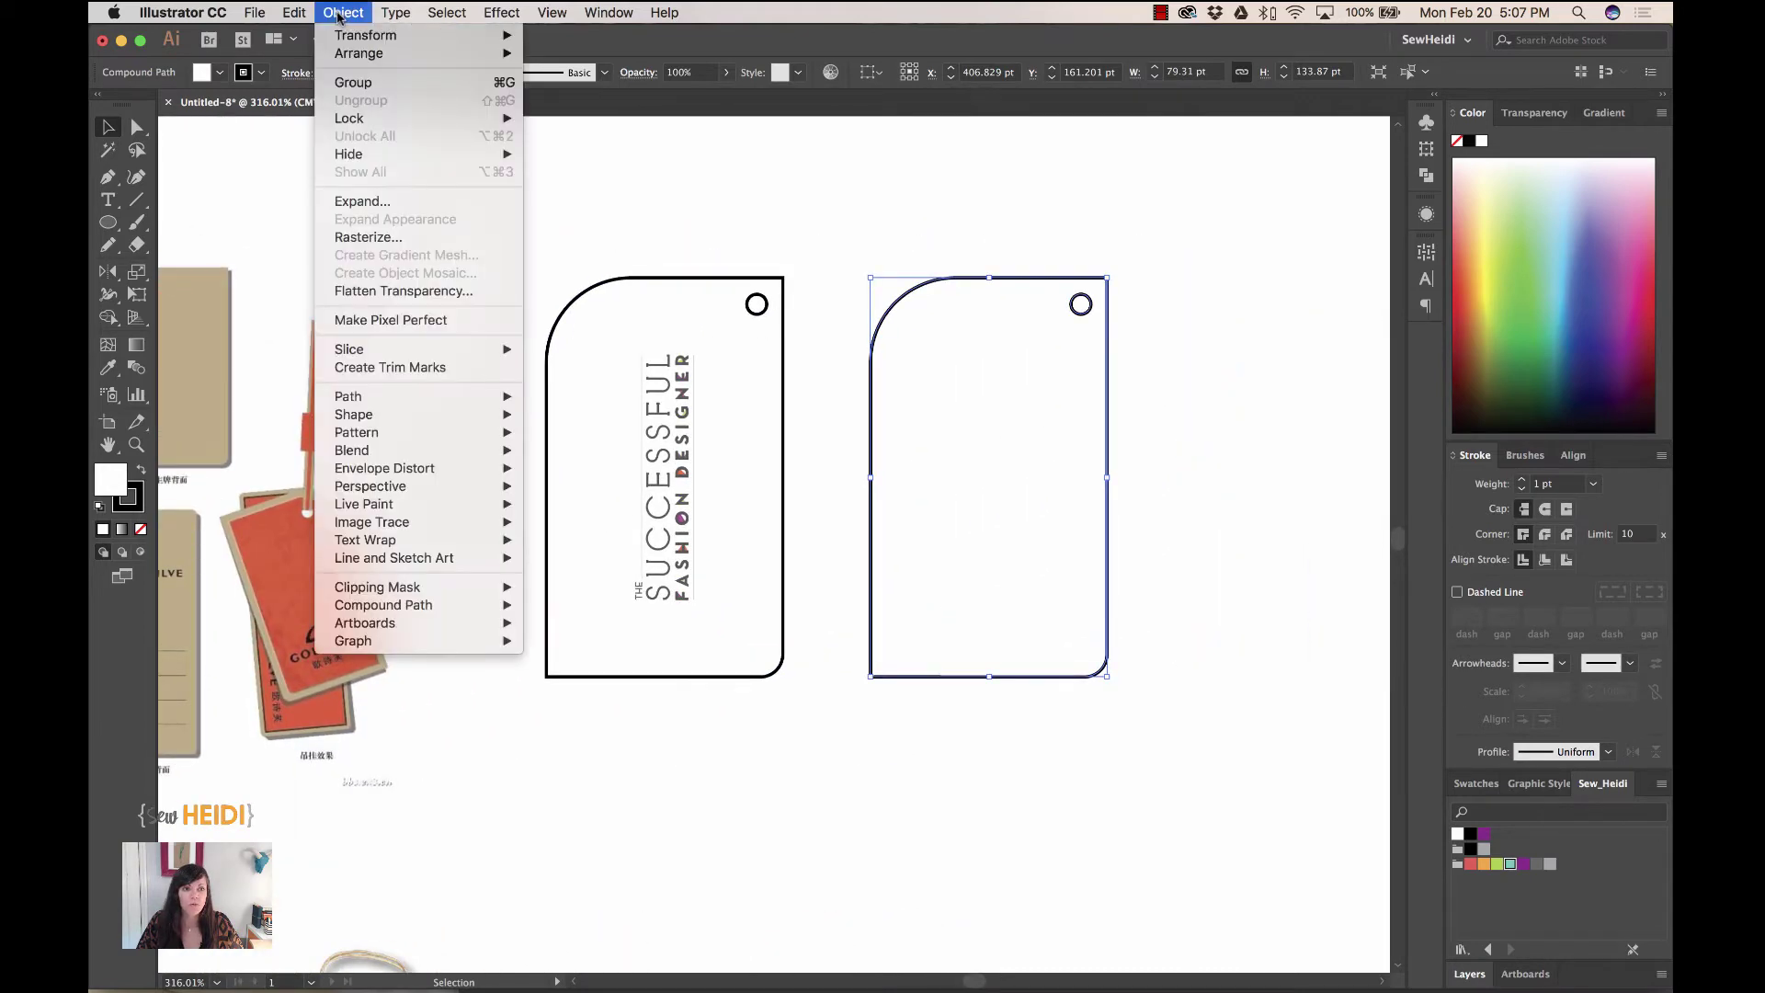
{"action": "mouse_move", "coordinate": [349, 35]}
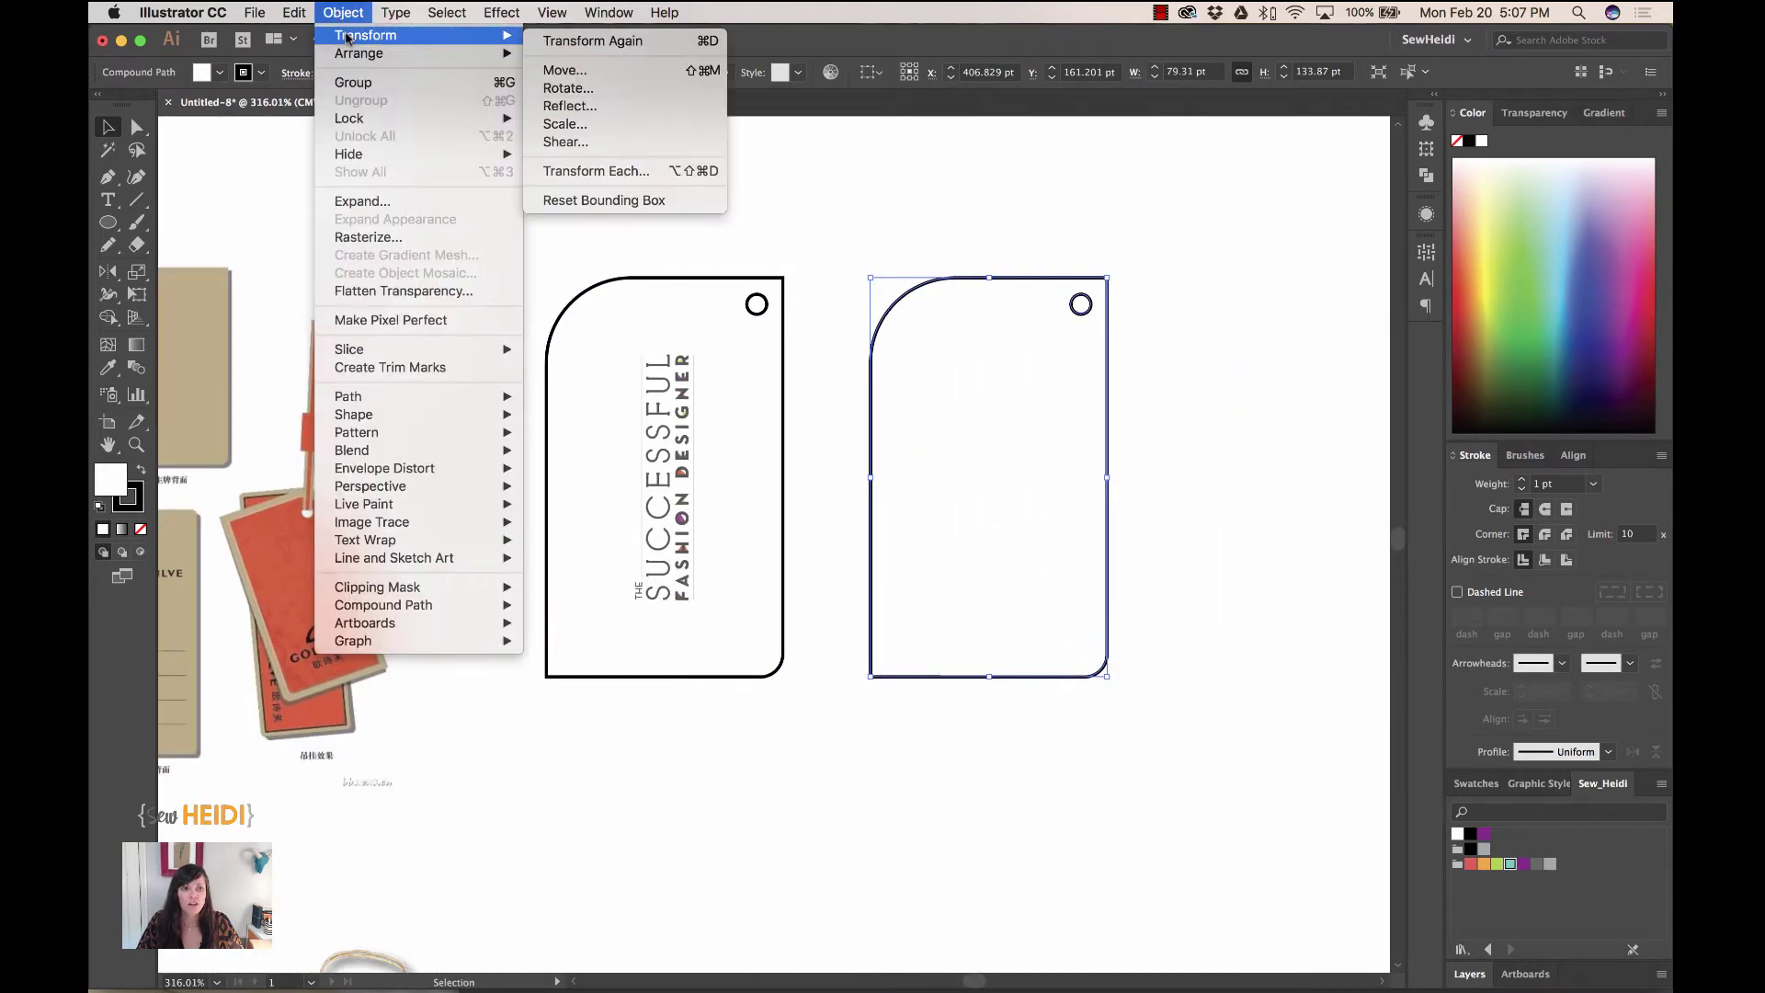
{"action": "left_click", "coordinate": [600, 107]}
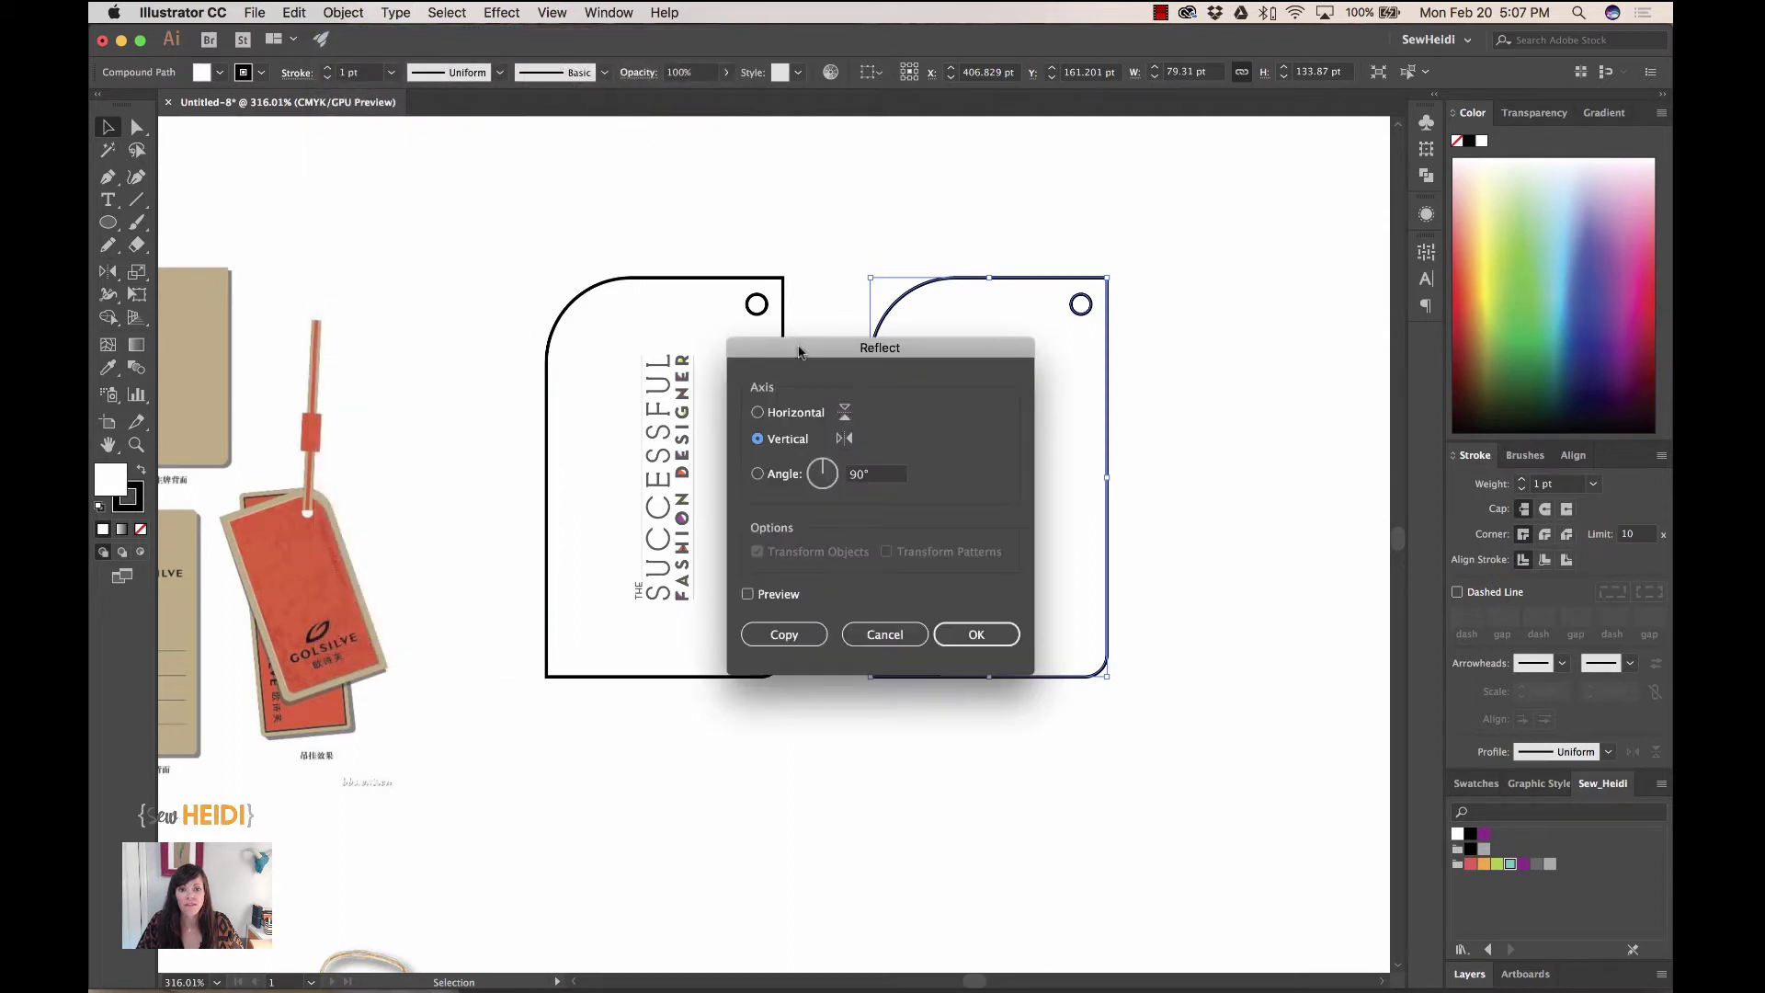
{"action": "left_click_drag", "start_coordinate": [798, 350], "coordinate": [598, 375]}
{"action": "left_click", "coordinate": [552, 619]}
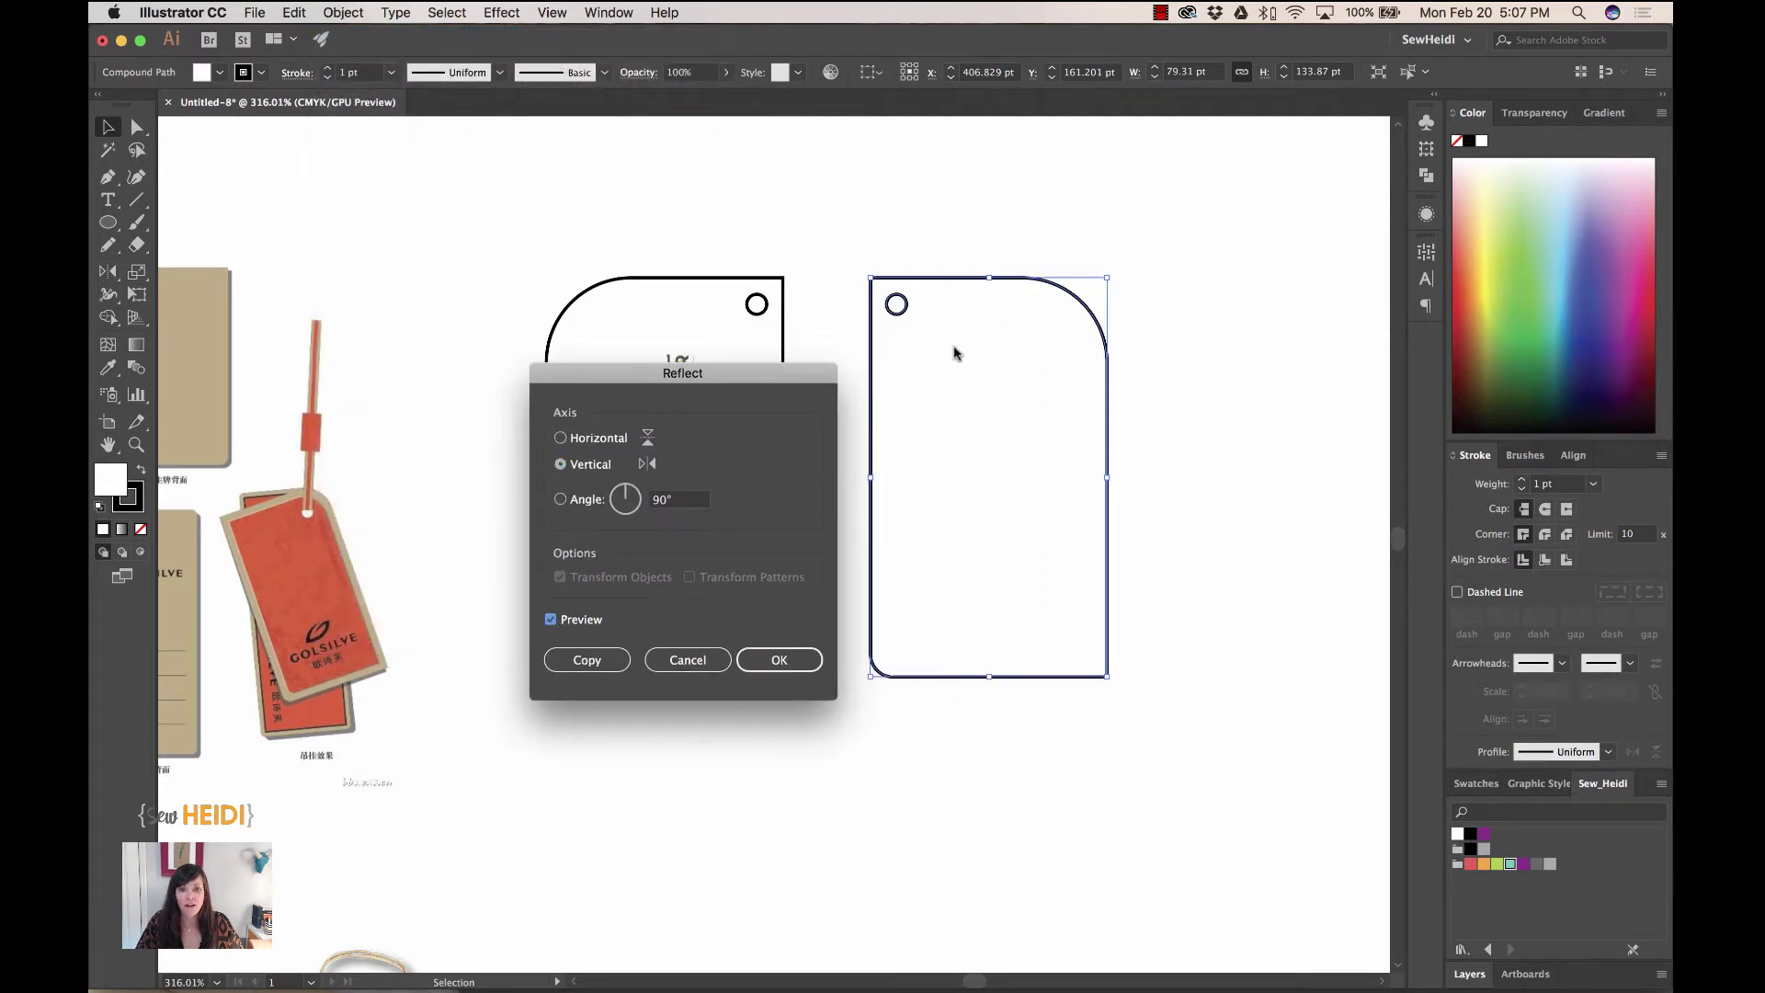
- Cancel the reflection, delete the blank copy, and select the original tag
{"action": "left_click", "coordinate": [703, 660]}
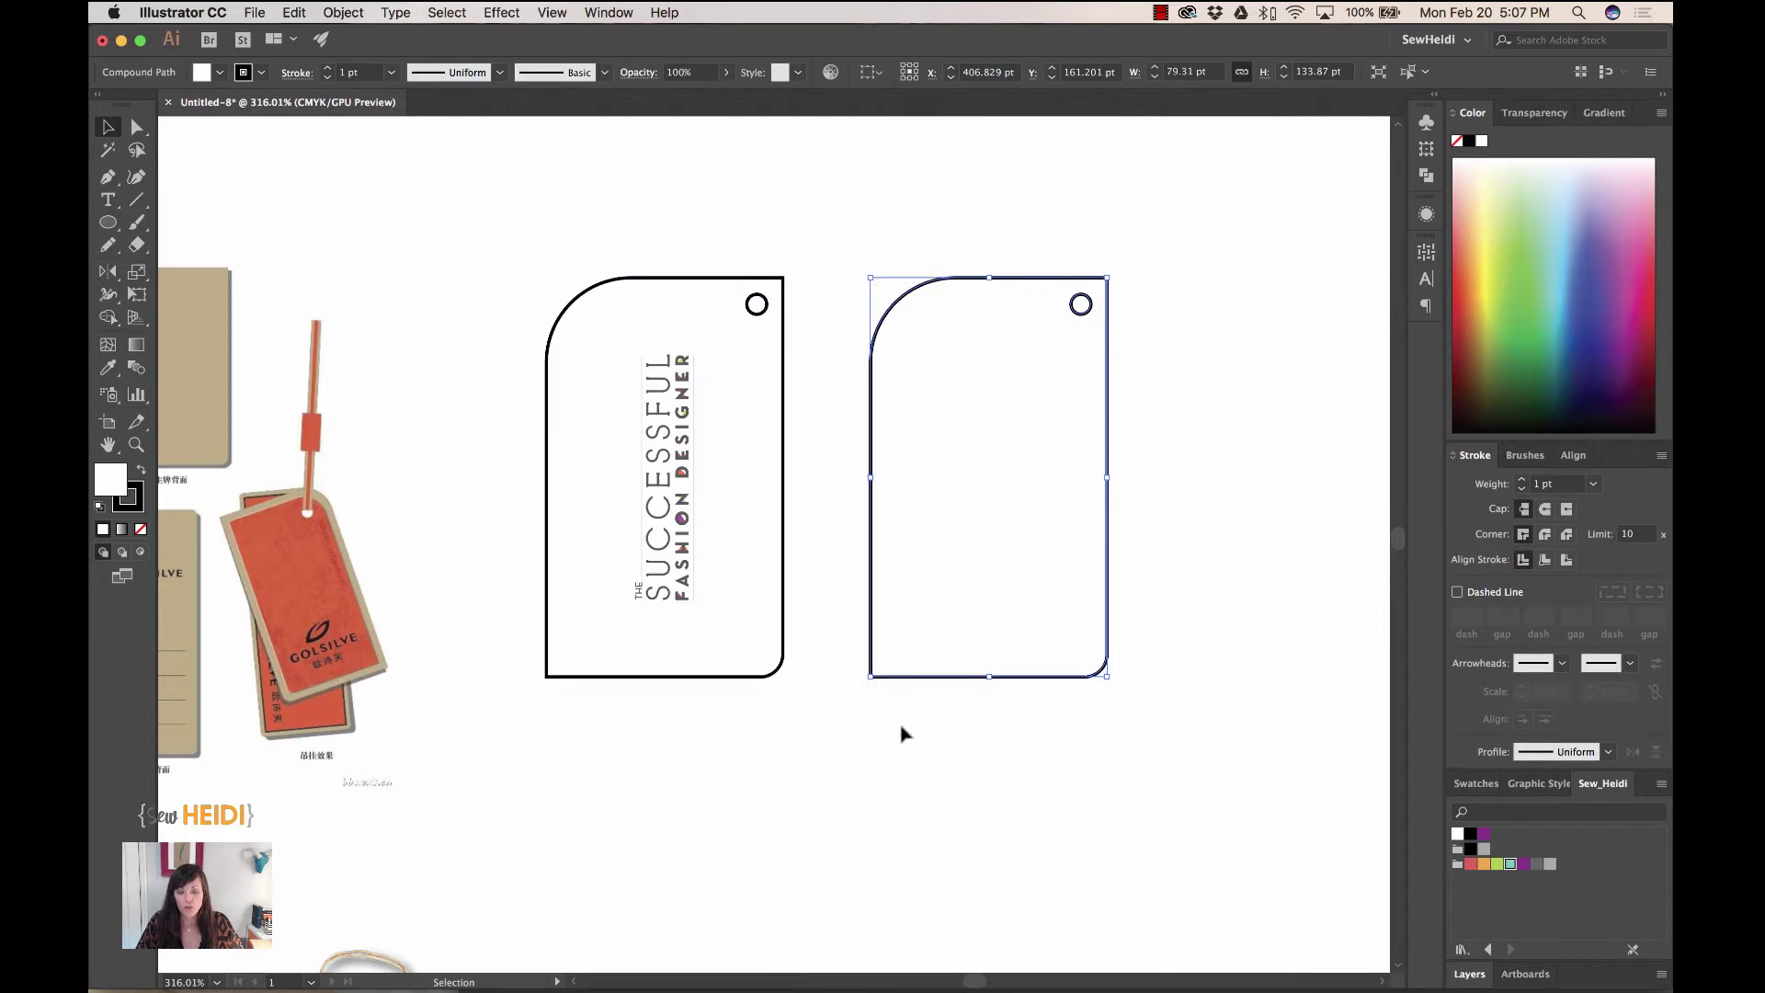
{"action": "key", "text": "Delete"}
{"action": "left_click", "coordinate": [732, 283]}
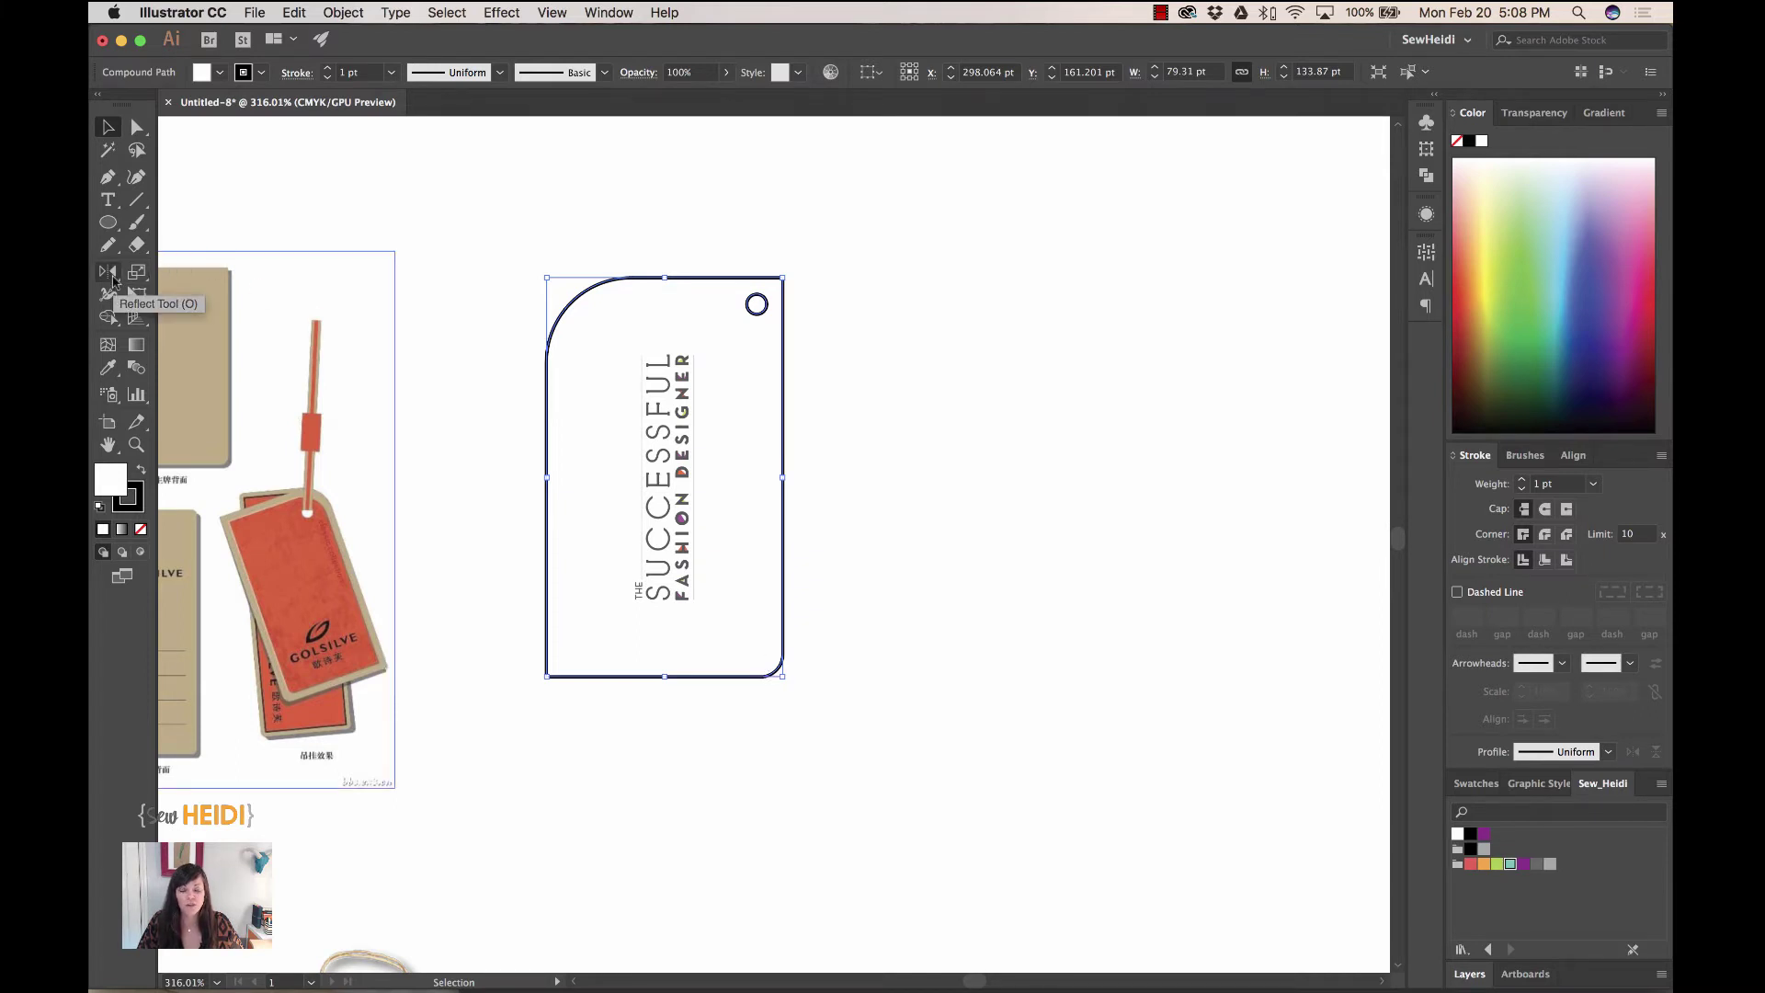
- Make a vertically mirrored copy of the tag with the Reflect tool, hole at top left
{"action": "left_click", "coordinate": [112, 276]}
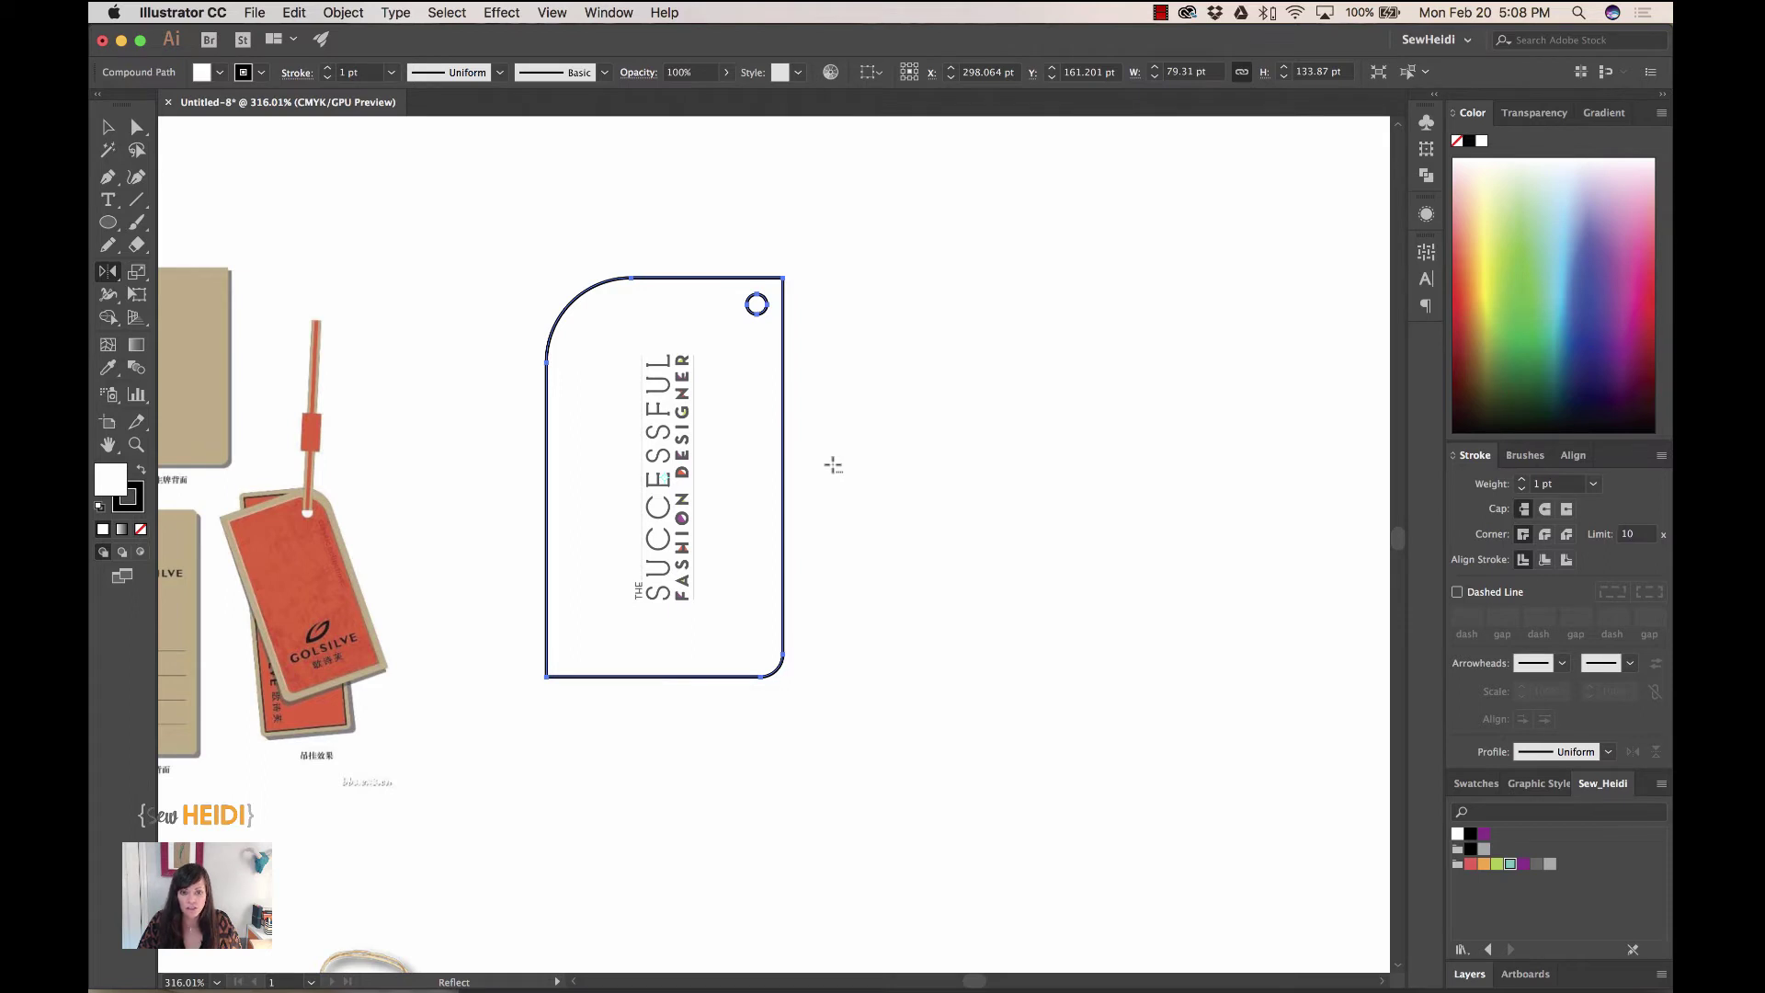
{"action": "left_click", "coordinate": [833, 465], "text": "alt"}
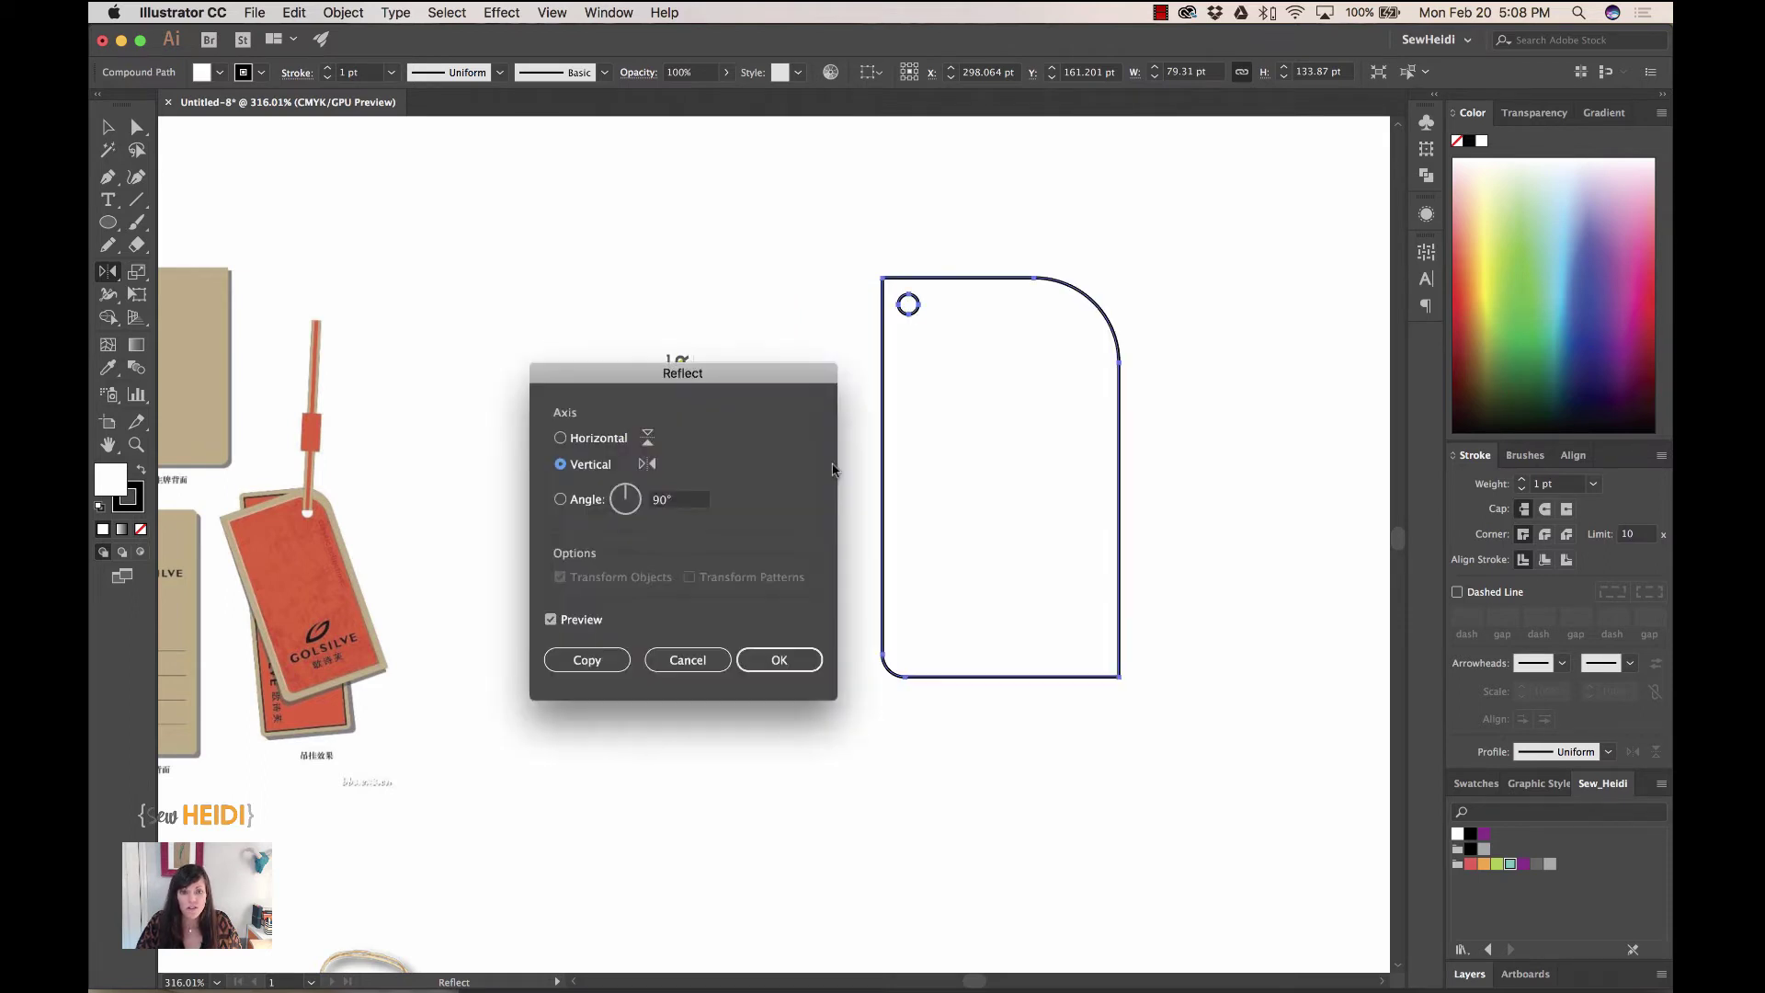
{"action": "left_click_drag", "start_coordinate": [735, 376], "coordinate": [1206, 440]}
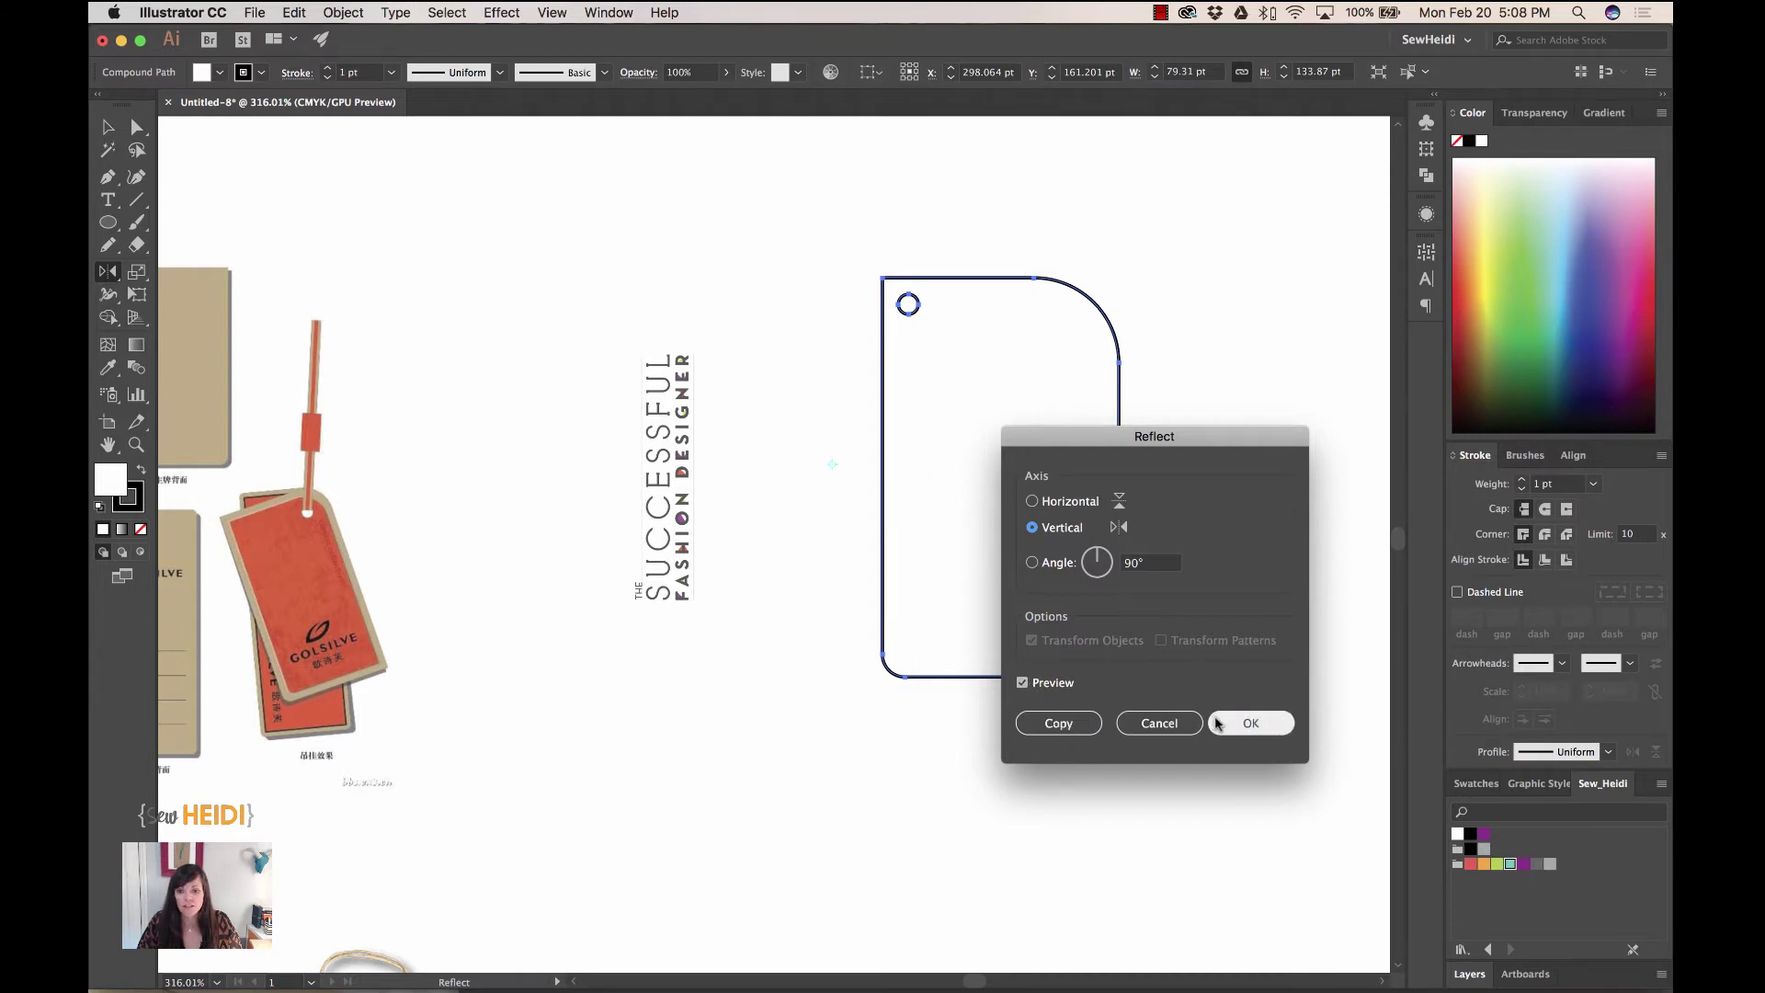
{"action": "left_click", "coordinate": [1062, 727]}
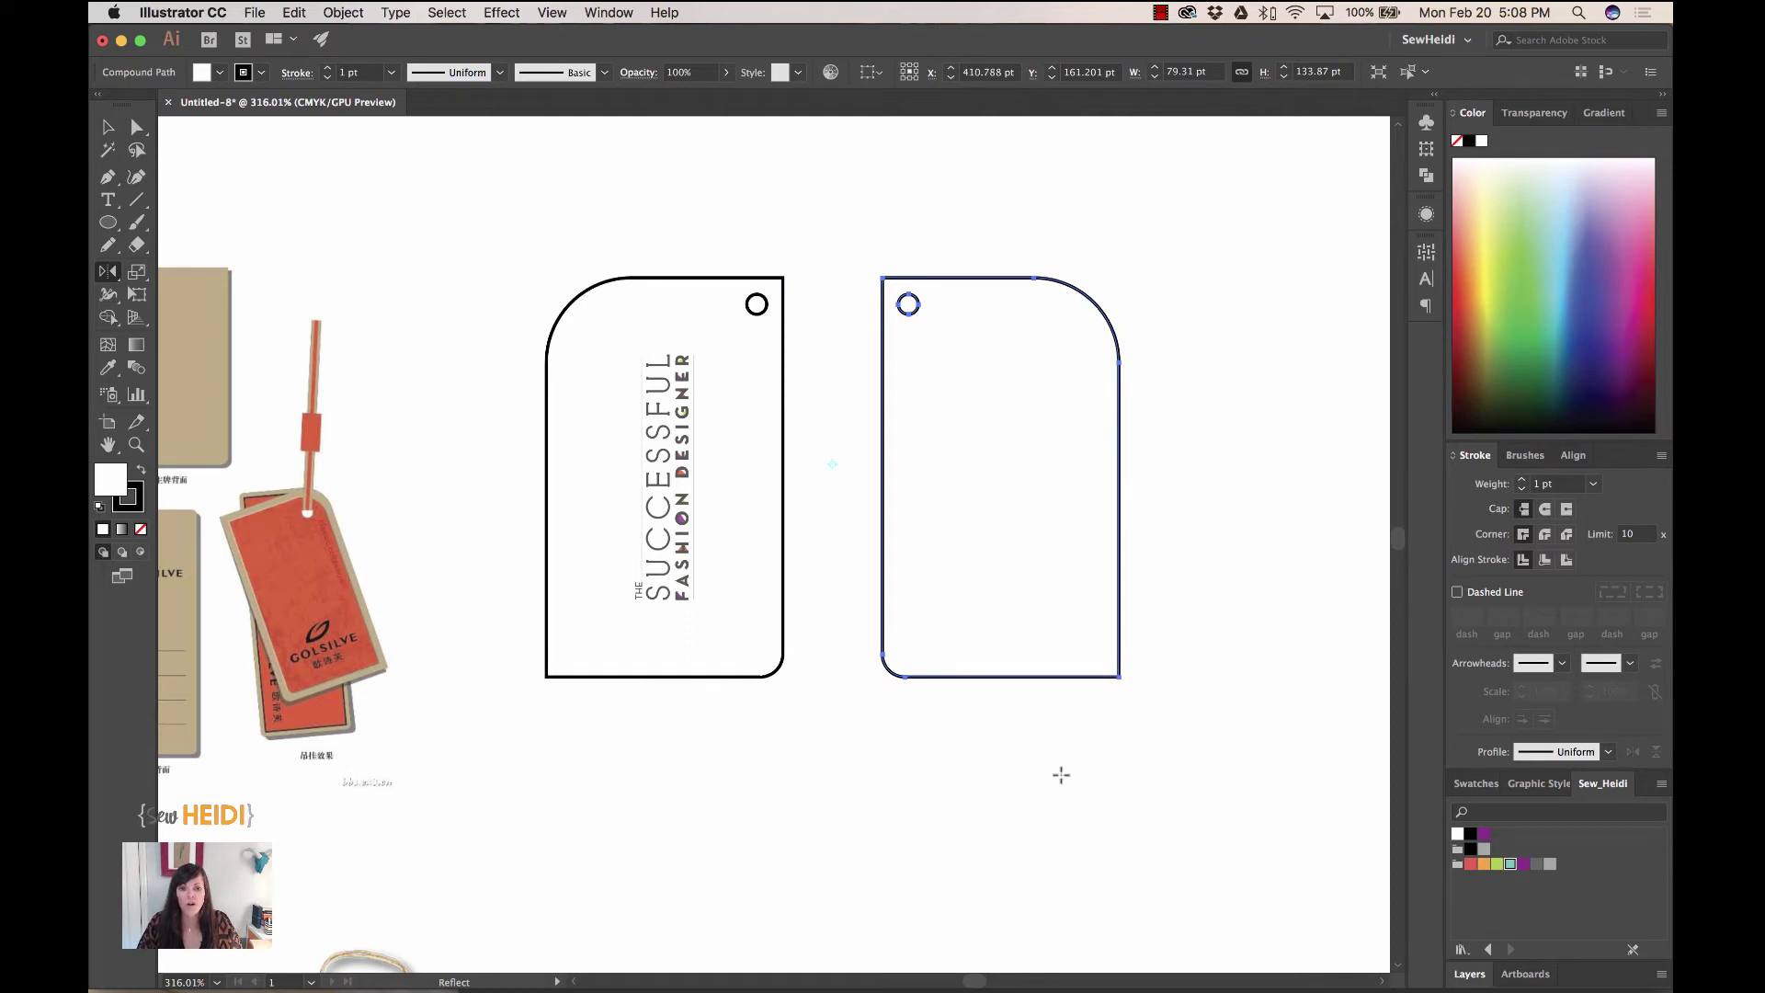
- Draw a 59.808 × 41.747 pt rectangle in the lower half of the mirrored back tag
{"action": "key", "text": "super+shift+a"}
{"action": "left_click", "coordinate": [107, 223]}
{"action": "left_click", "coordinate": [159, 225]}
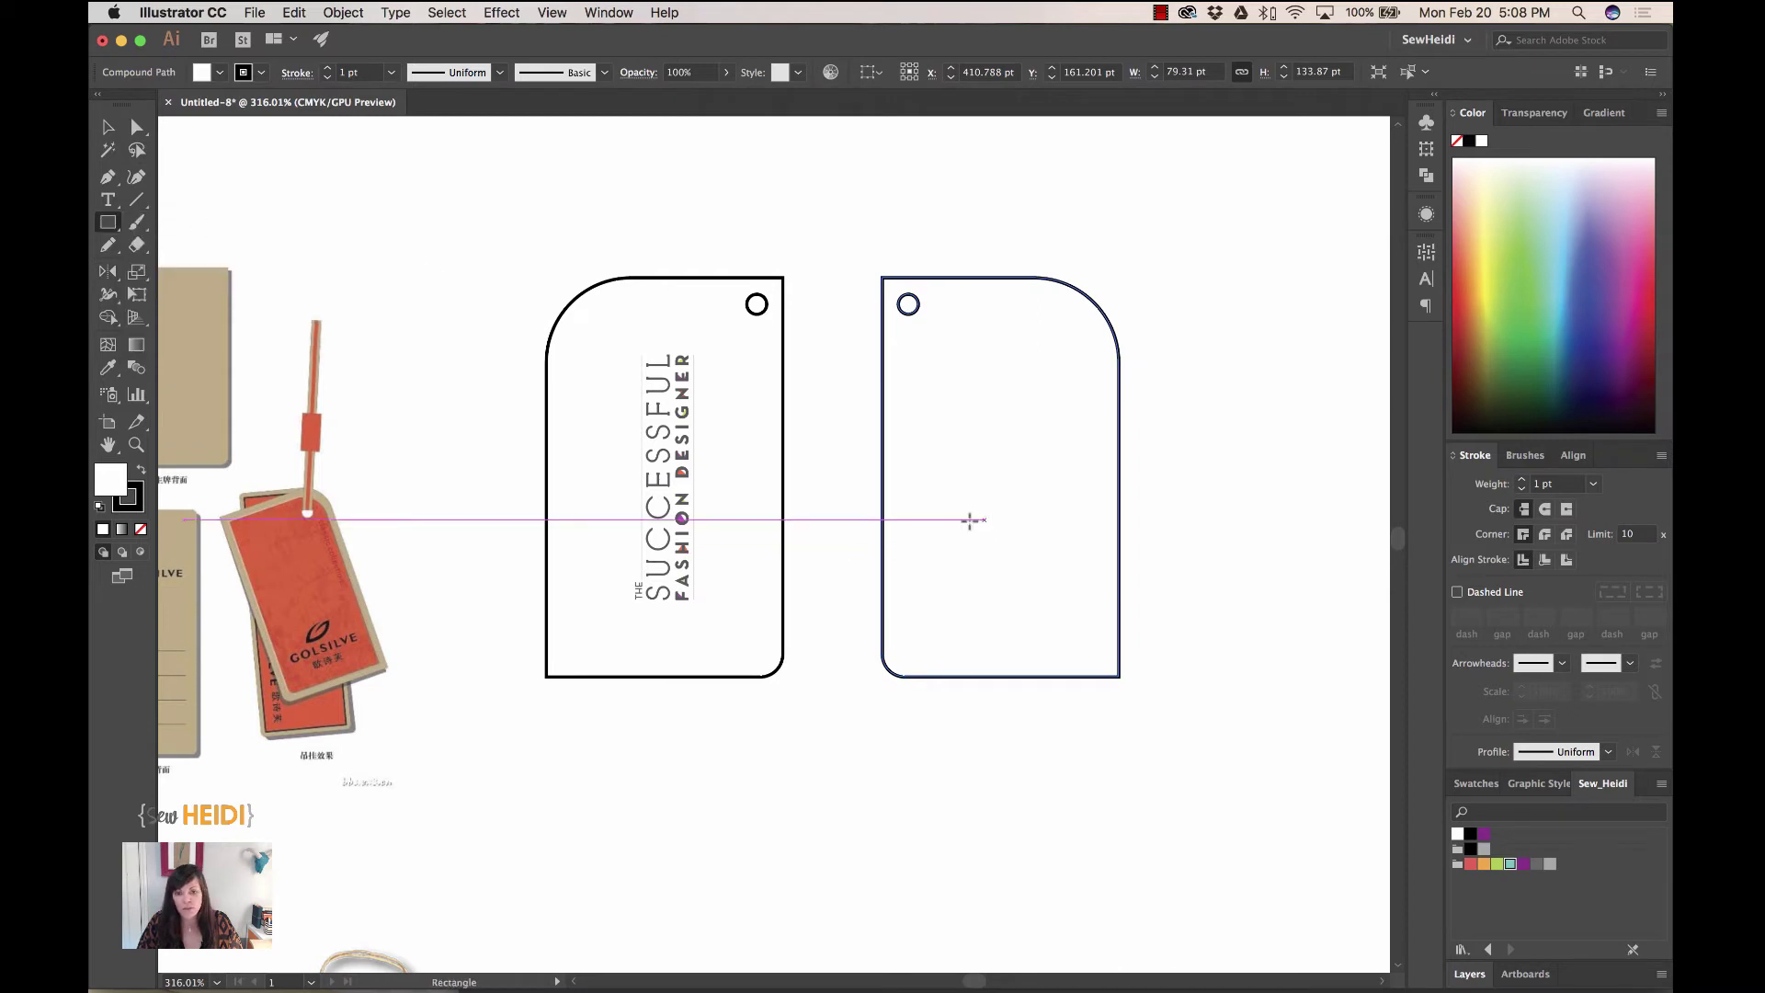
{"action": "left_click_drag", "start_coordinate": [912, 529], "coordinate": [1090, 653]}
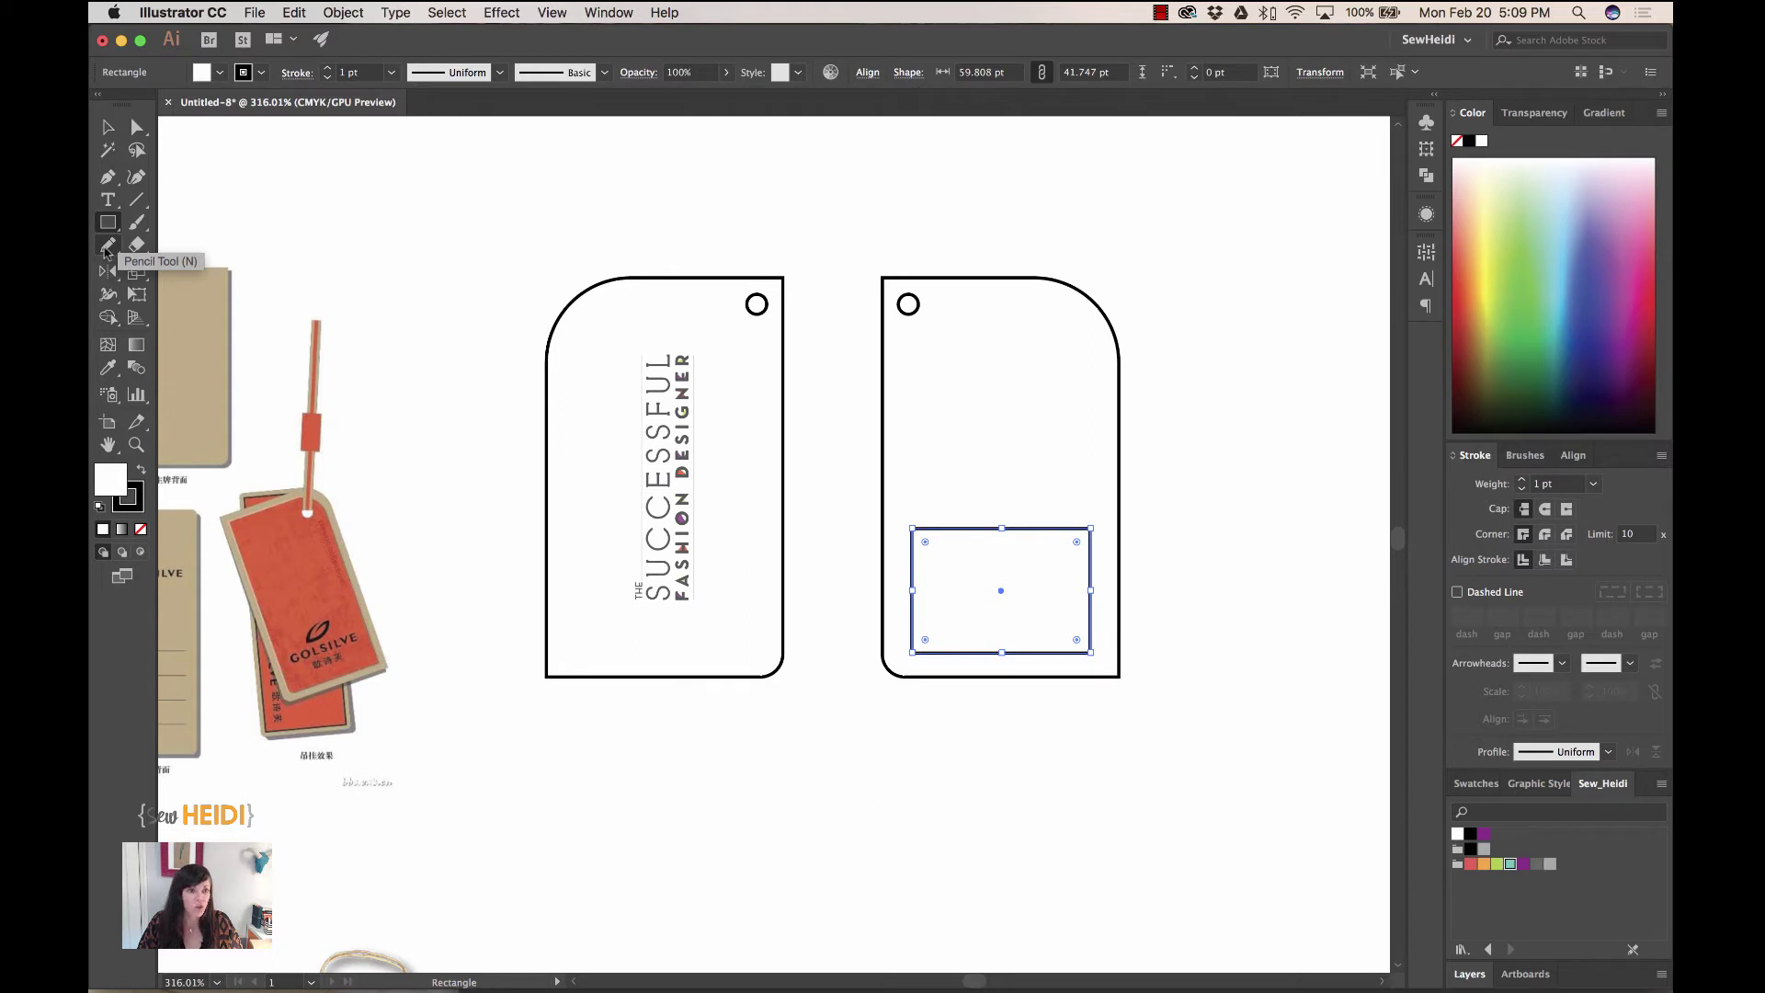
{"action": "left_click", "coordinate": [107, 246]}
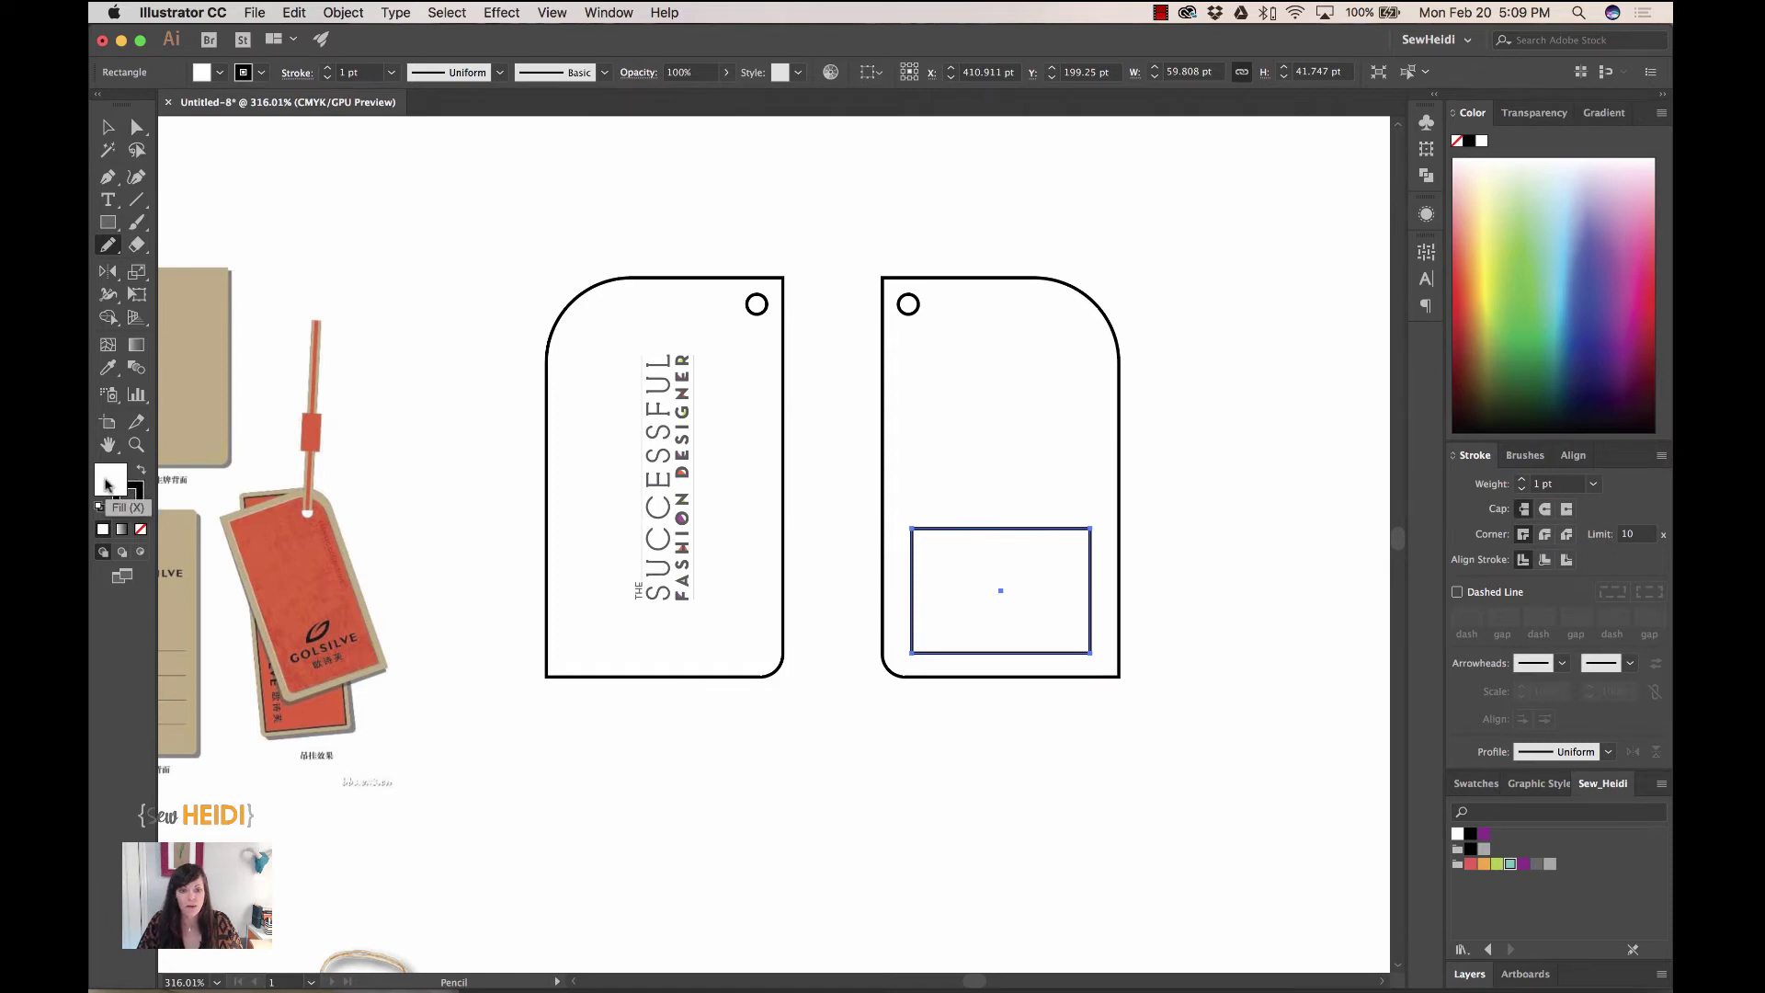
- Deselect all and set the fill to None with a red stroke
{"action": "key", "text": "super+shift+a"}
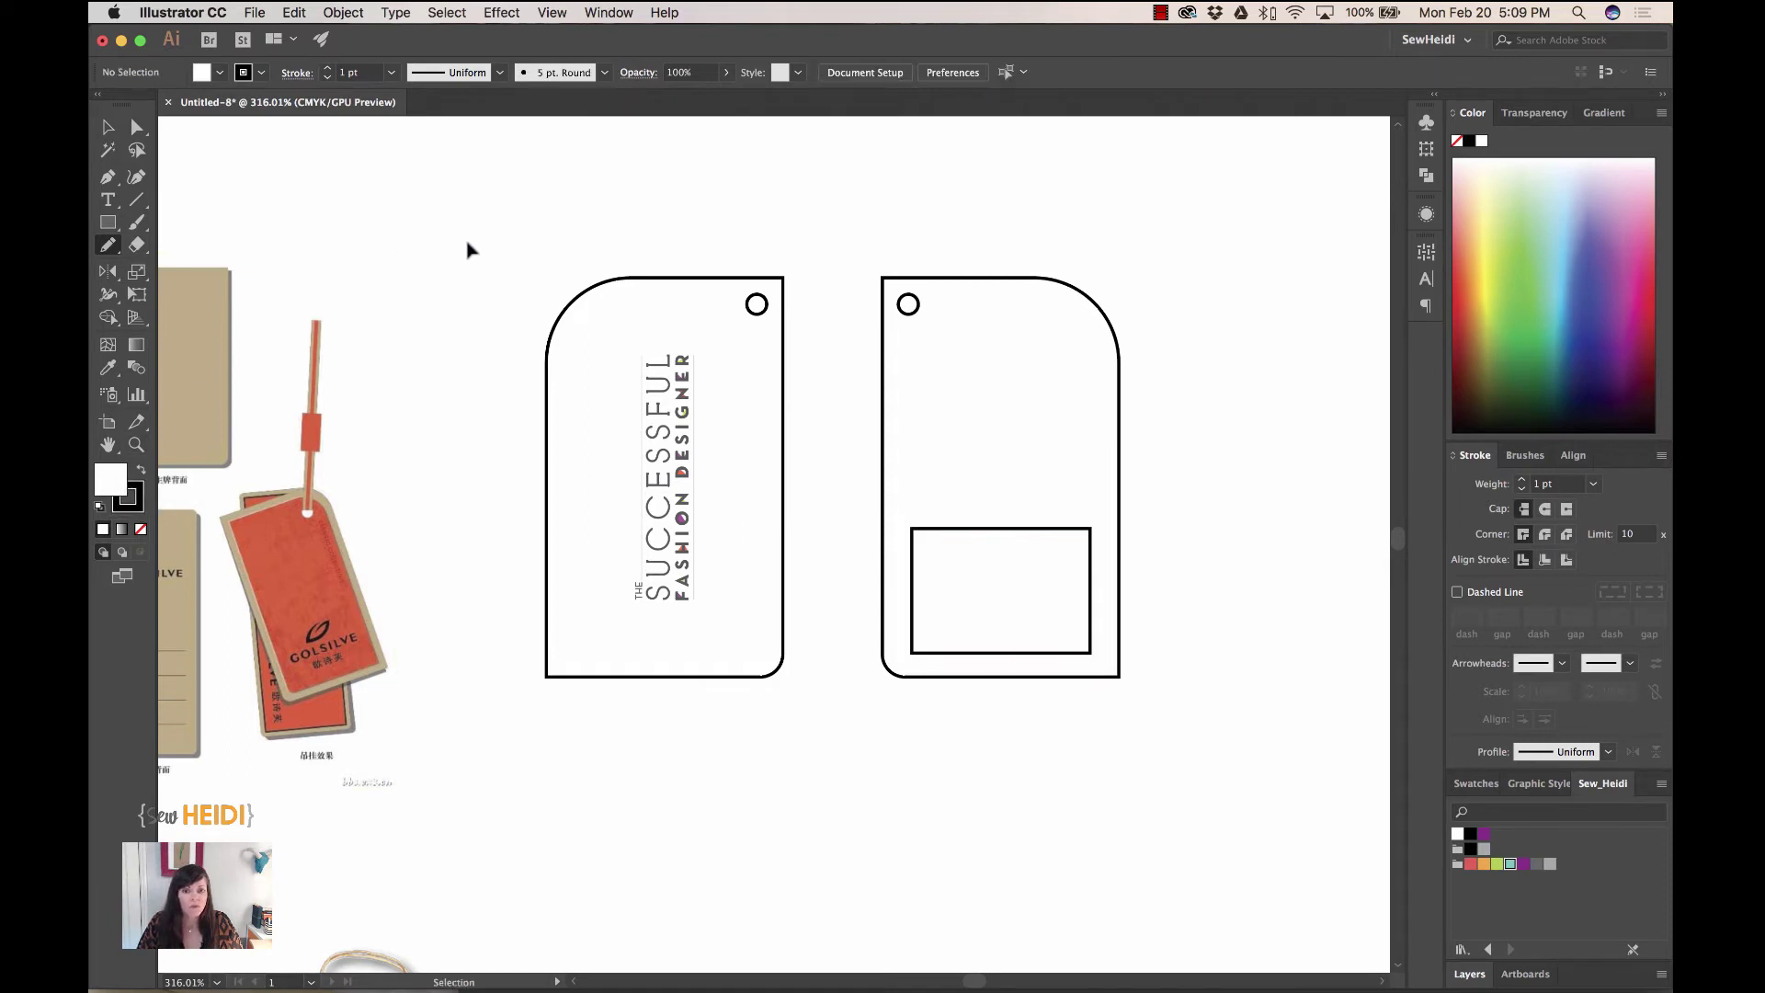
{"action": "left_click", "coordinate": [141, 531]}
{"action": "left_click", "coordinate": [136, 505]}
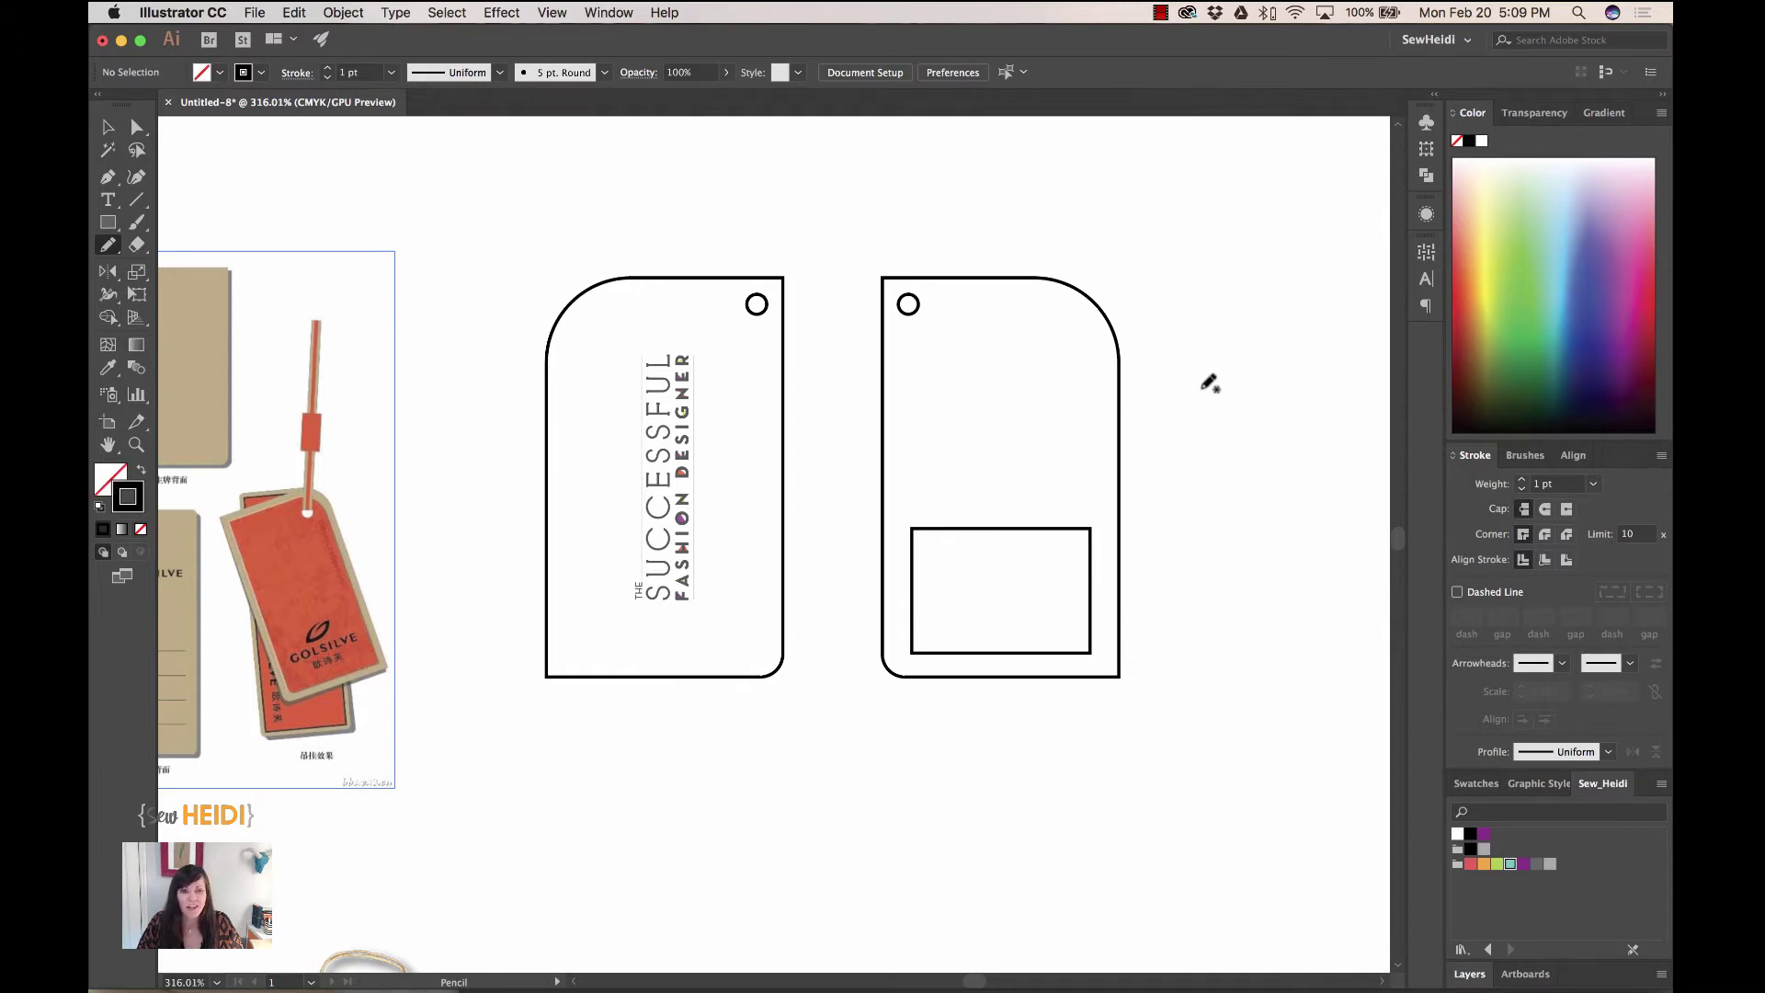
{"action": "left_click", "coordinate": [1471, 864]}
- Draw a freehand red string with the Pencil down to the left tag's hole
{"action": "key", "text": "super+equal"}
{"action": "key", "text": "super+equal"}
{"action": "key", "text": "super+equal"}
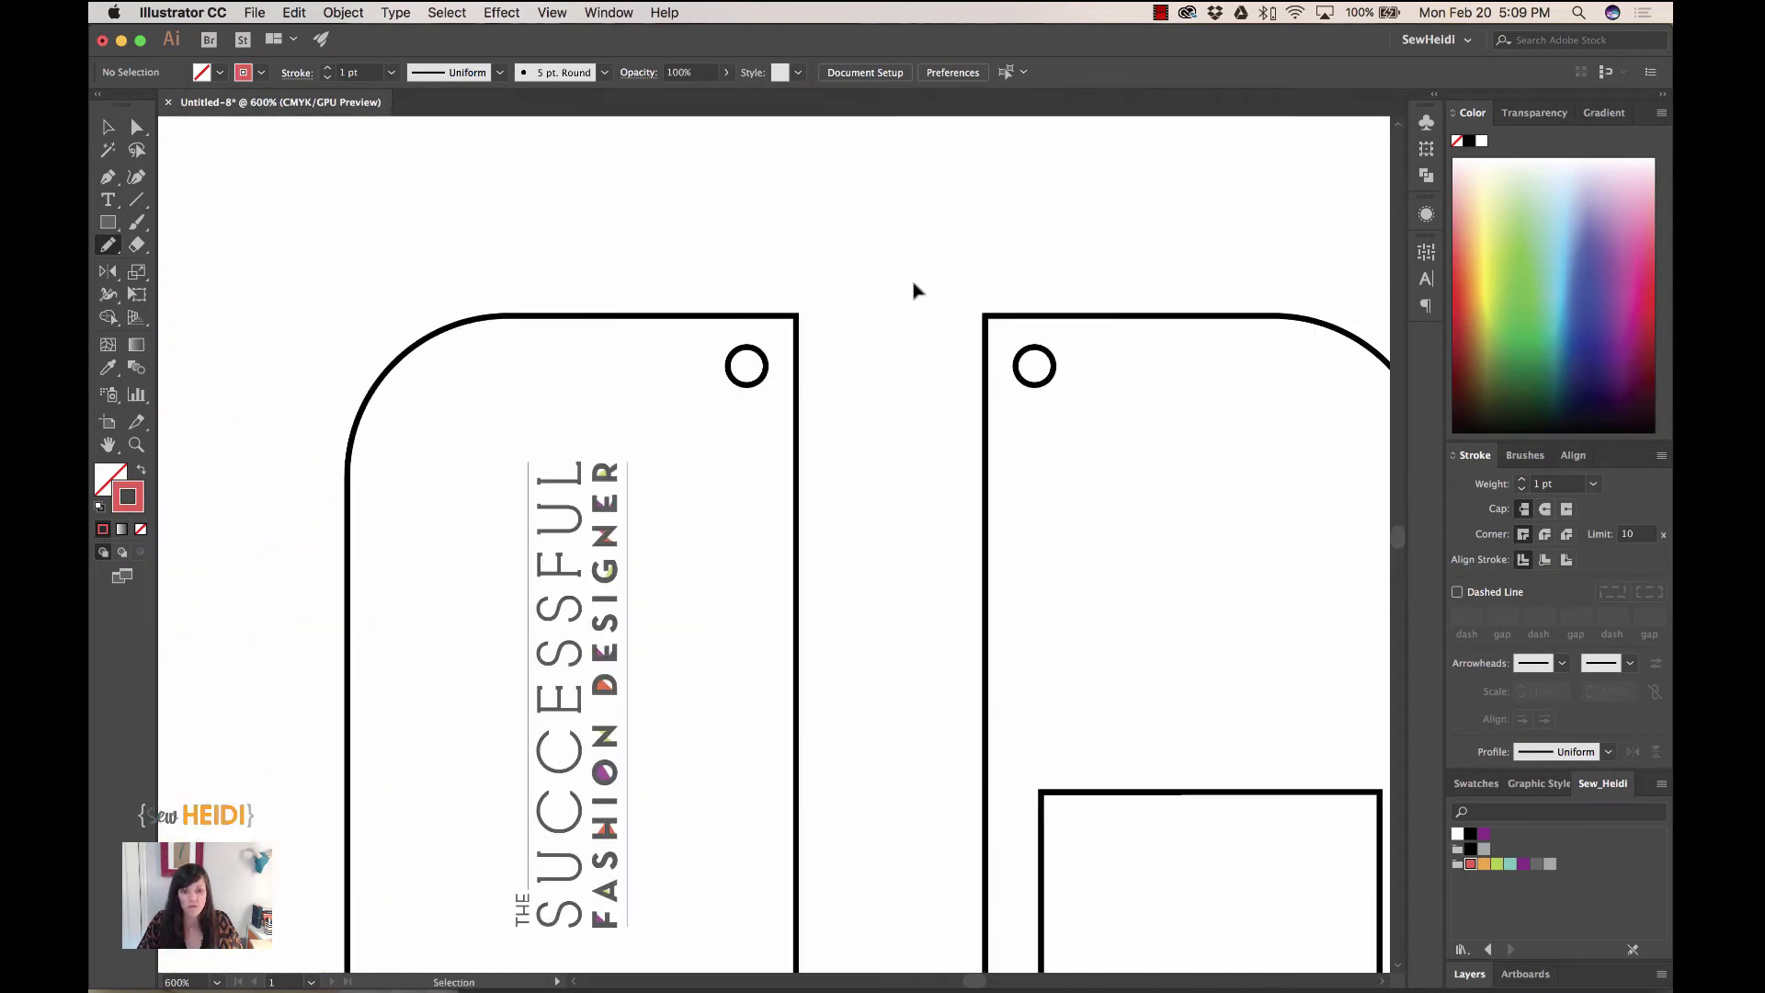
{"action": "scroll", "coordinate": [922, 278], "scroll_direction": "up", "scroll_amount": 5}
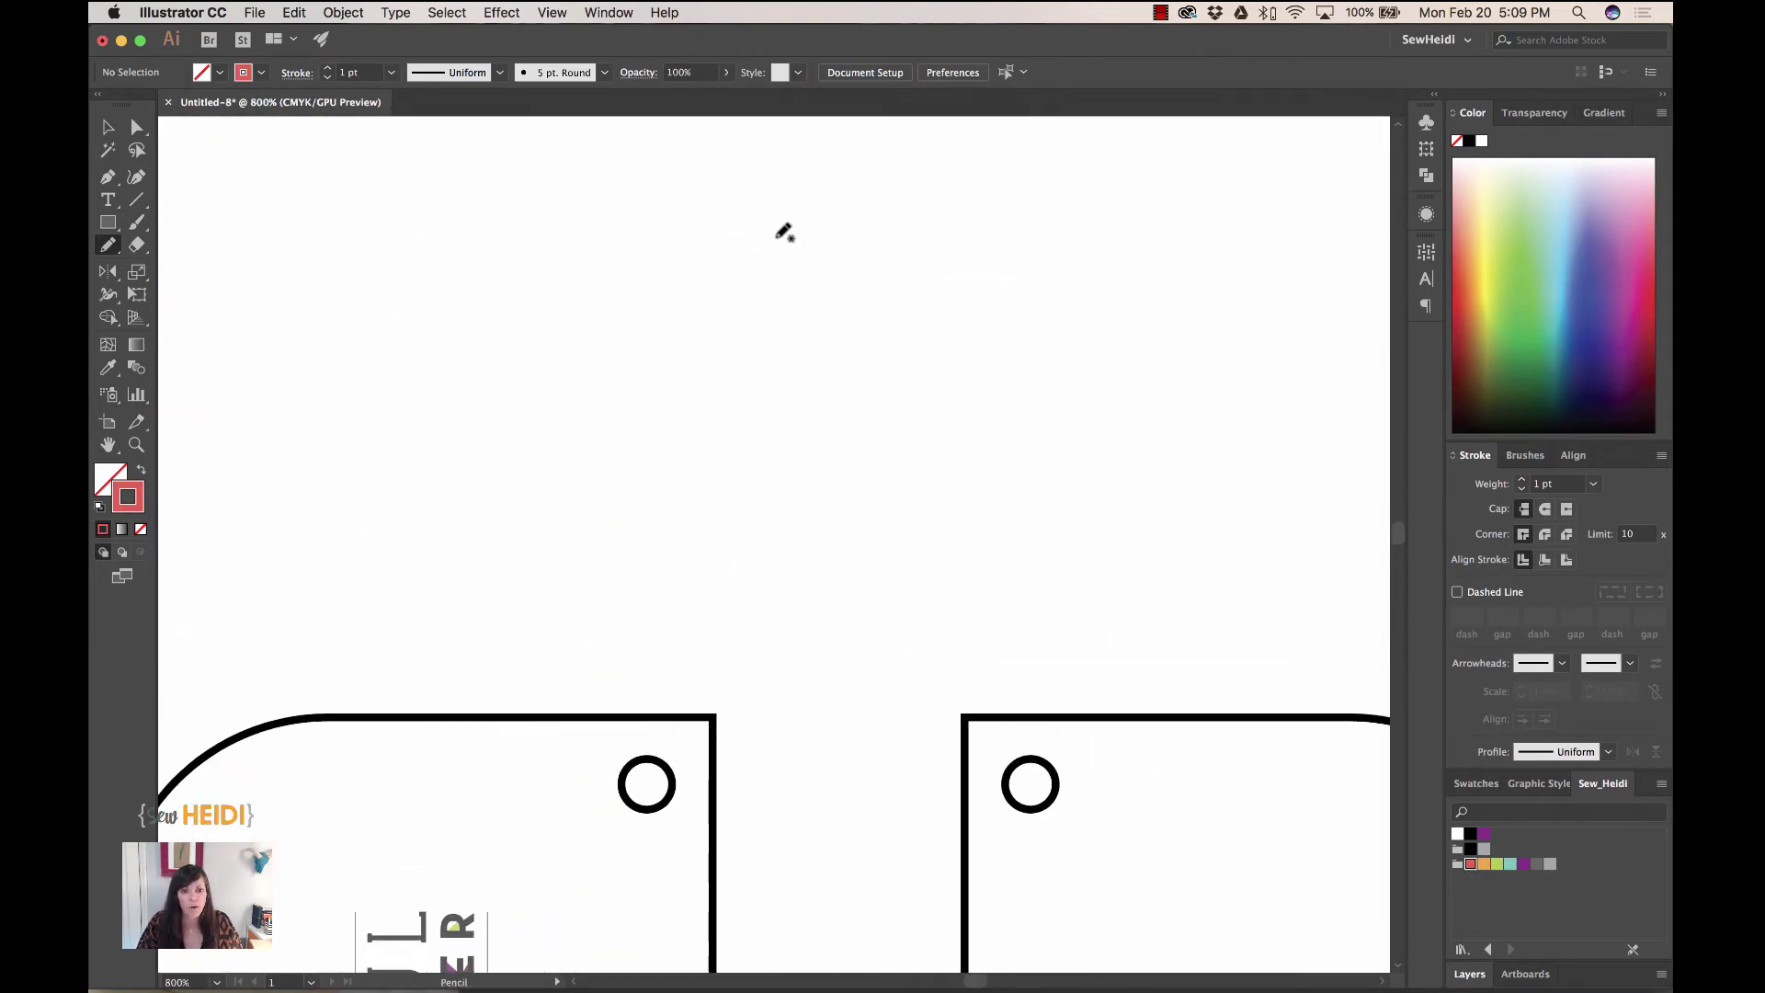
{"action": "mouse_move", "coordinate": [864, 160]}
{"action": "left_mouse_down"}
{"action": "mouse_move", "coordinate": [882, 157]}
{"action": "mouse_move", "coordinate": [853, 165]}
{"action": "left_mouse_up"}
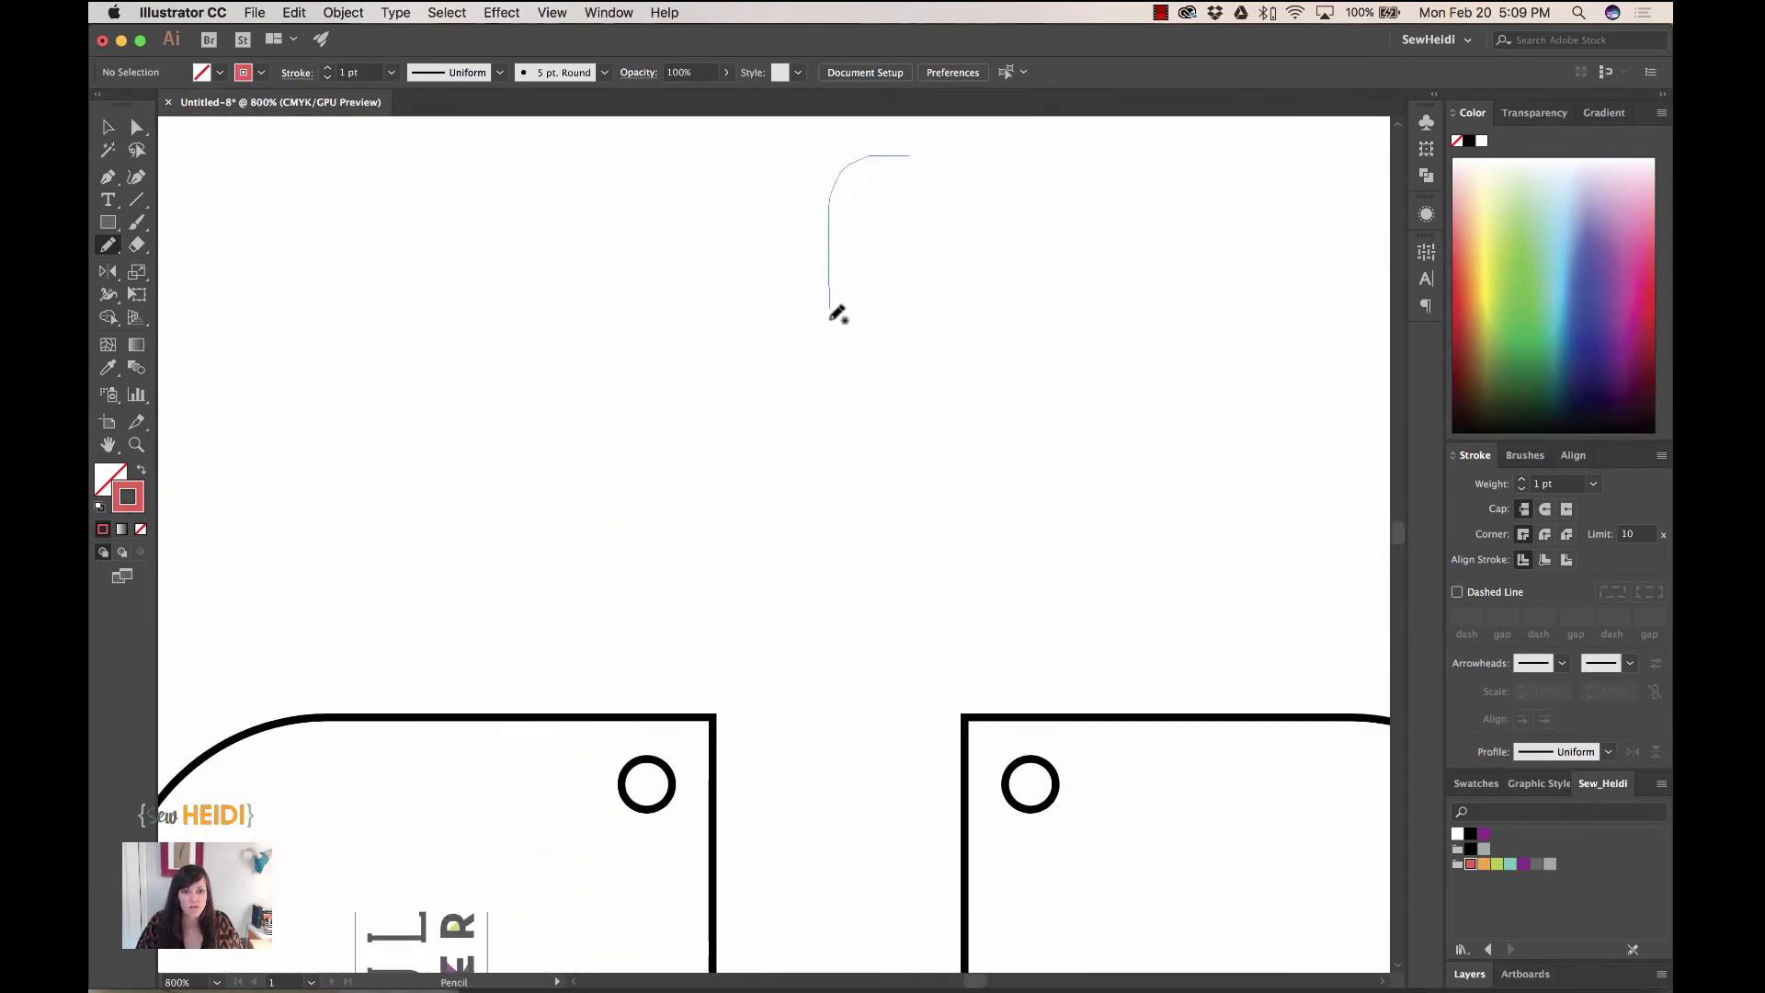
{"action": "mouse_move", "coordinate": [831, 320]}
{"action": "left_mouse_down"}
{"action": "mouse_move", "coordinate": [759, 500]}
{"action": "mouse_move", "coordinate": [748, 697]}
{"action": "mouse_move", "coordinate": [681, 768]}
{"action": "mouse_move", "coordinate": [653, 771]}
{"action": "left_mouse_up"}
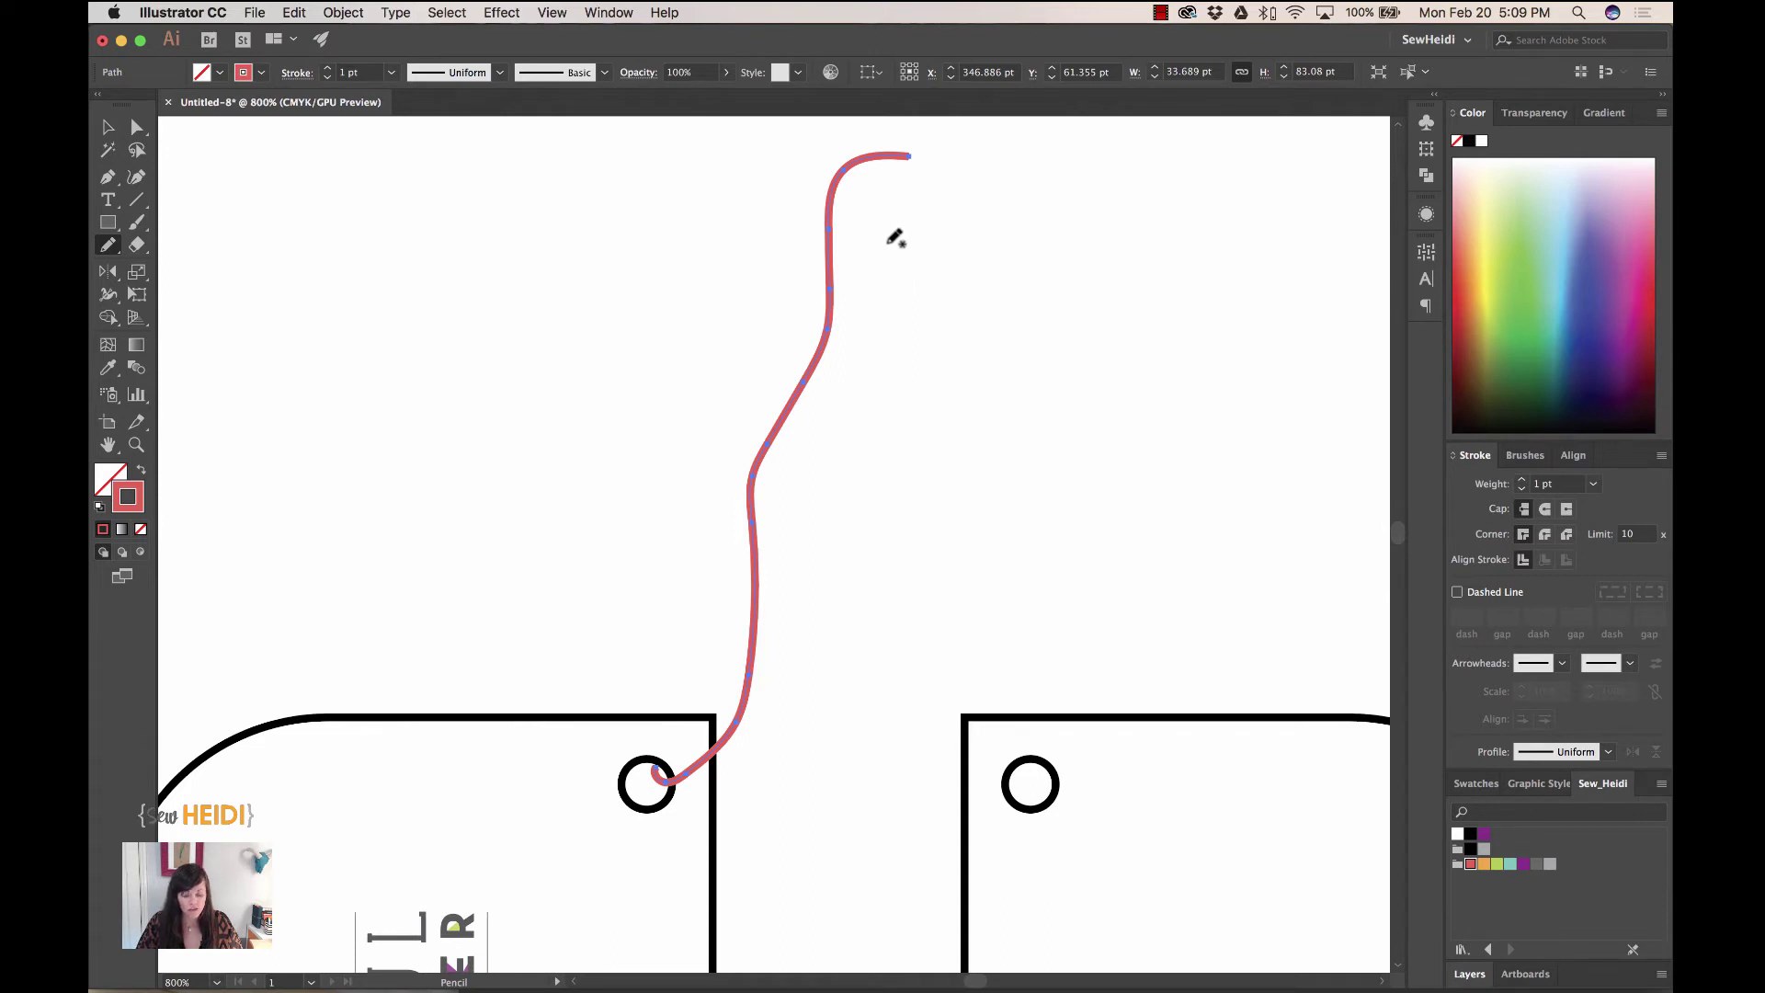
{"action": "key", "text": "super"}
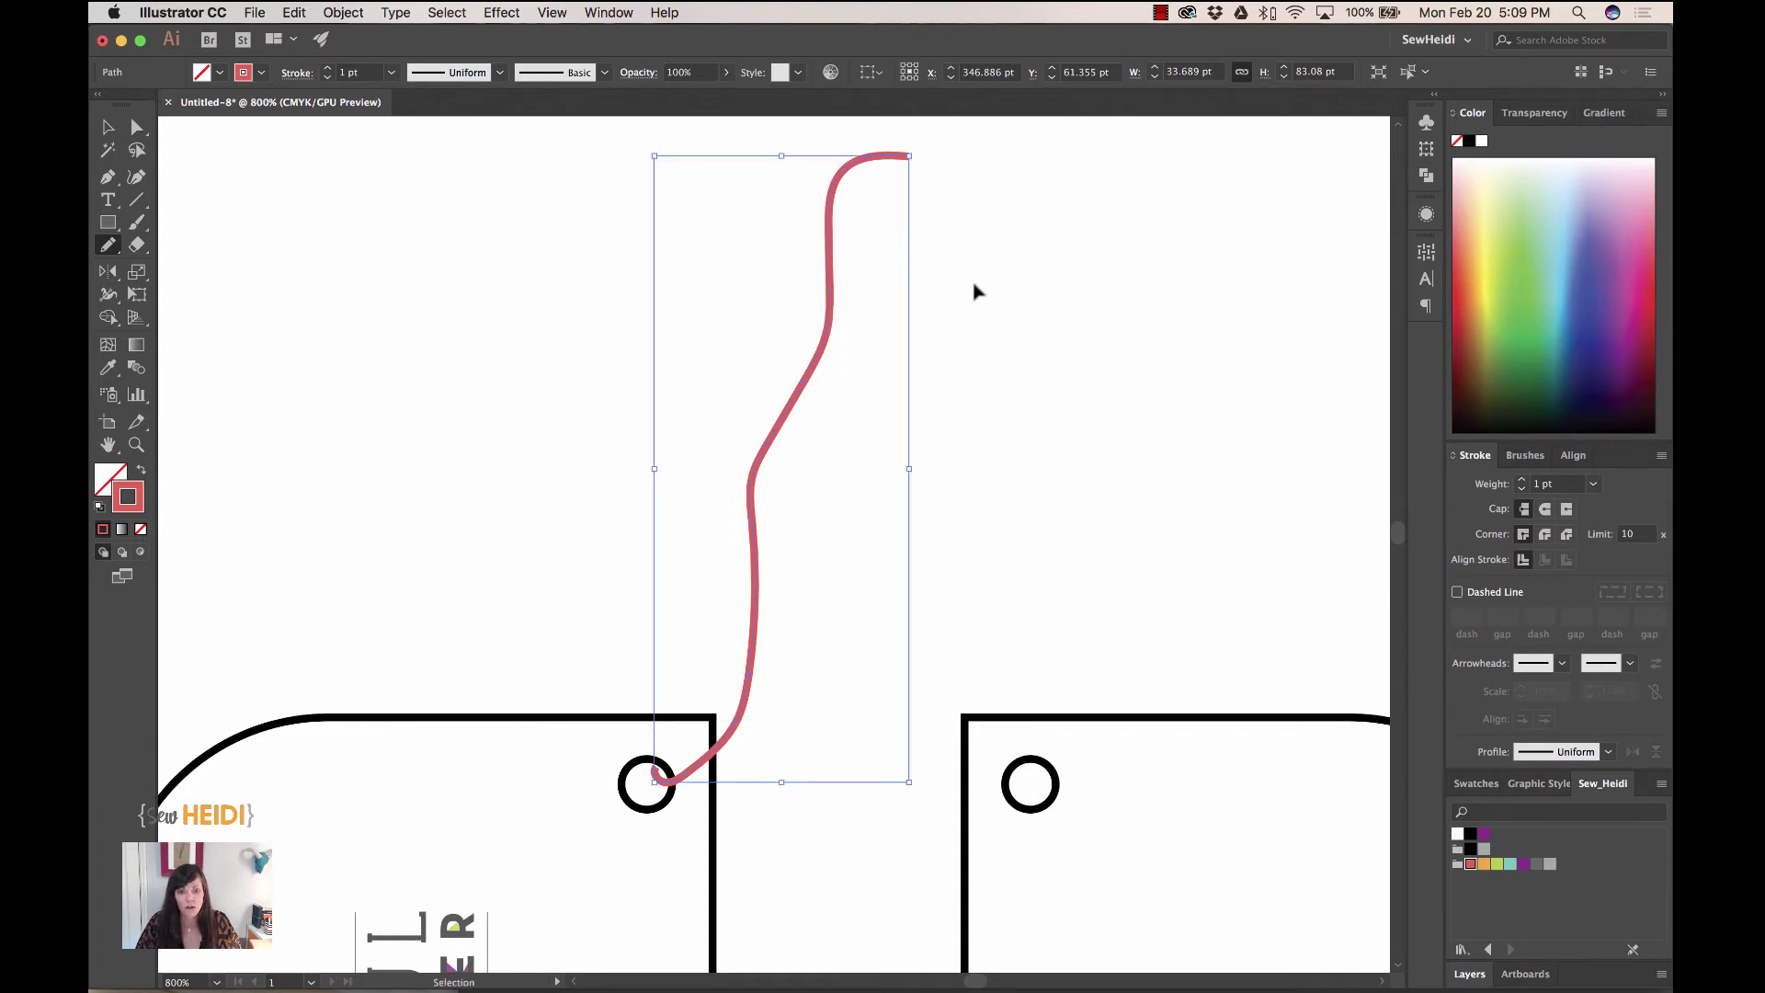
{"action": "left_click", "coordinate": [959, 248], "text": "super"}
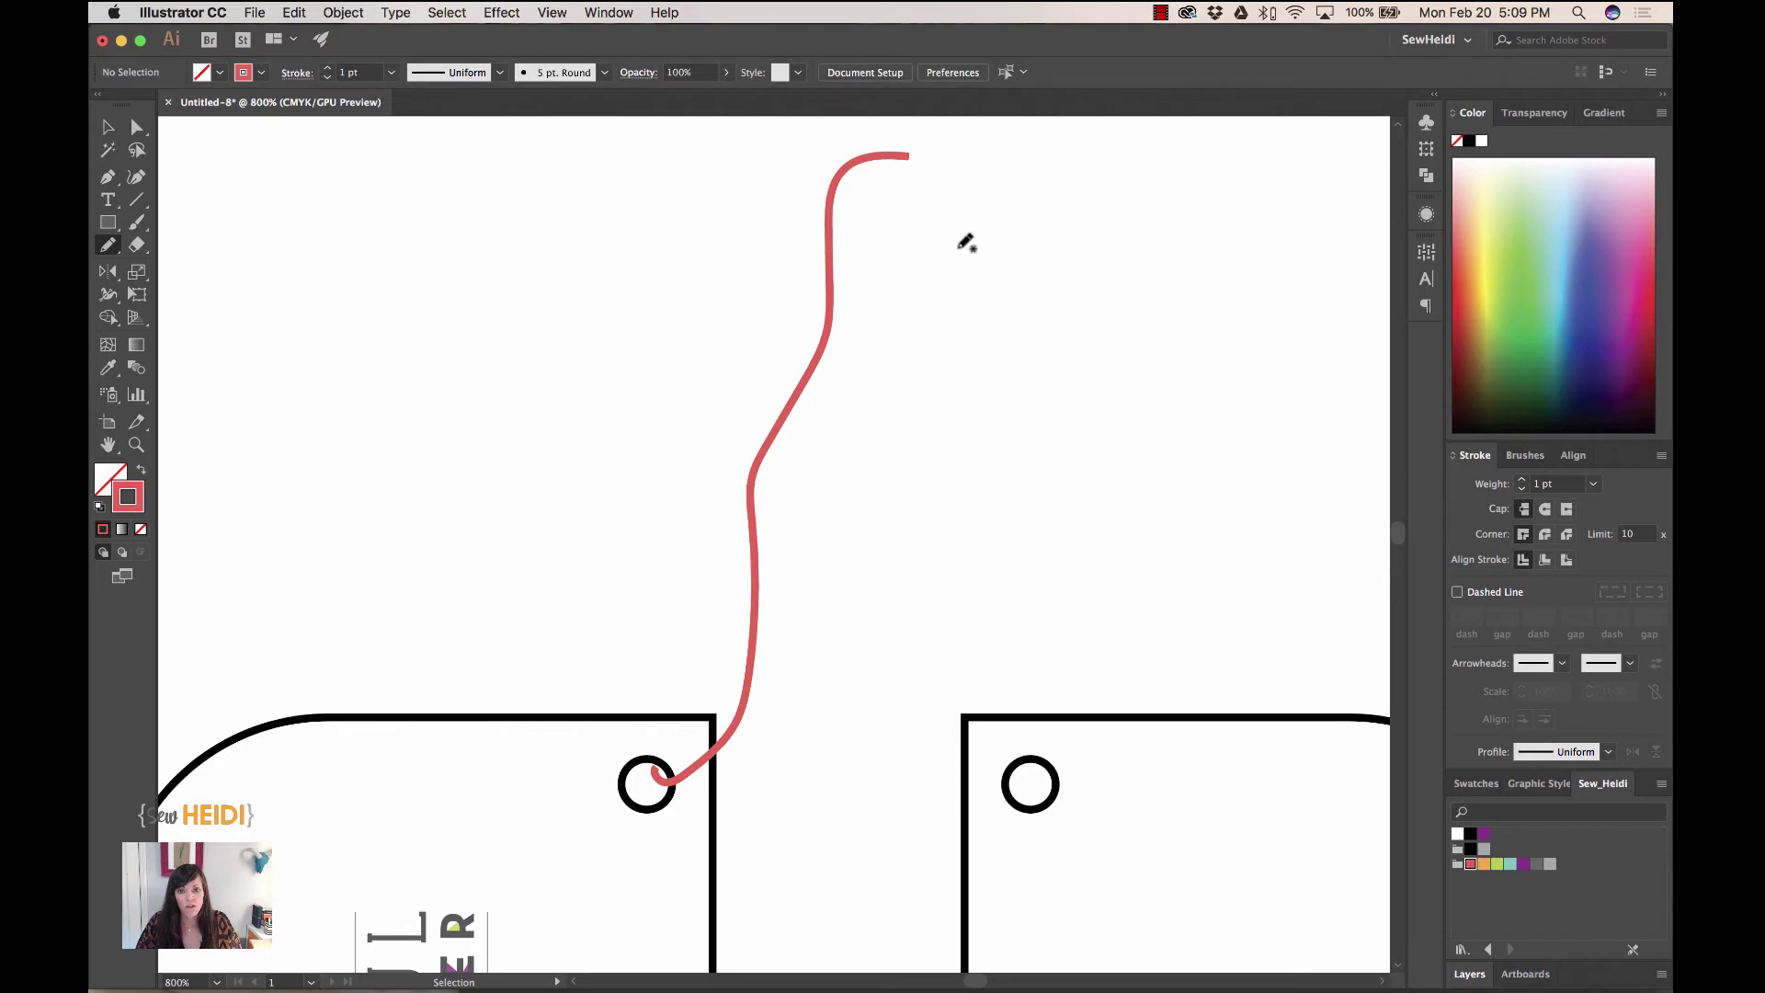
- Add a small knot near the string's top and a second strand rising from the tag
{"action": "left_click", "coordinate": [817, 222]}
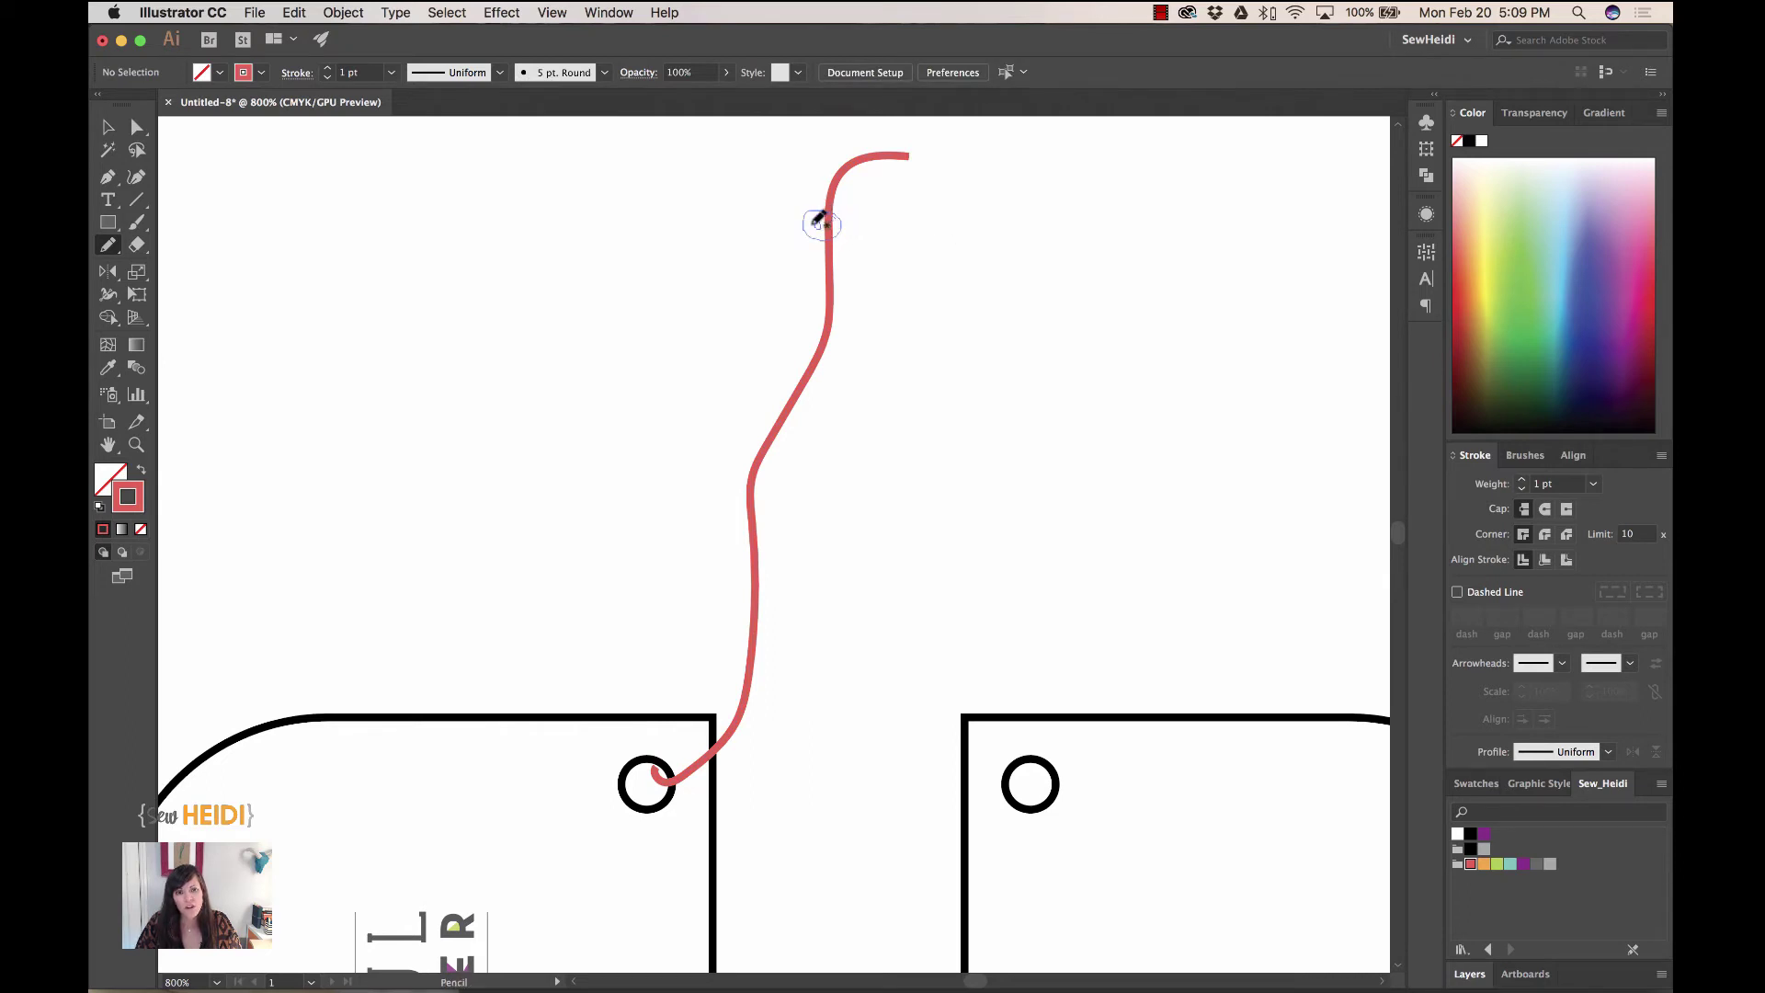
{"action": "left_click_drag", "start_coordinate": [817, 222], "coordinate": [821, 226]}
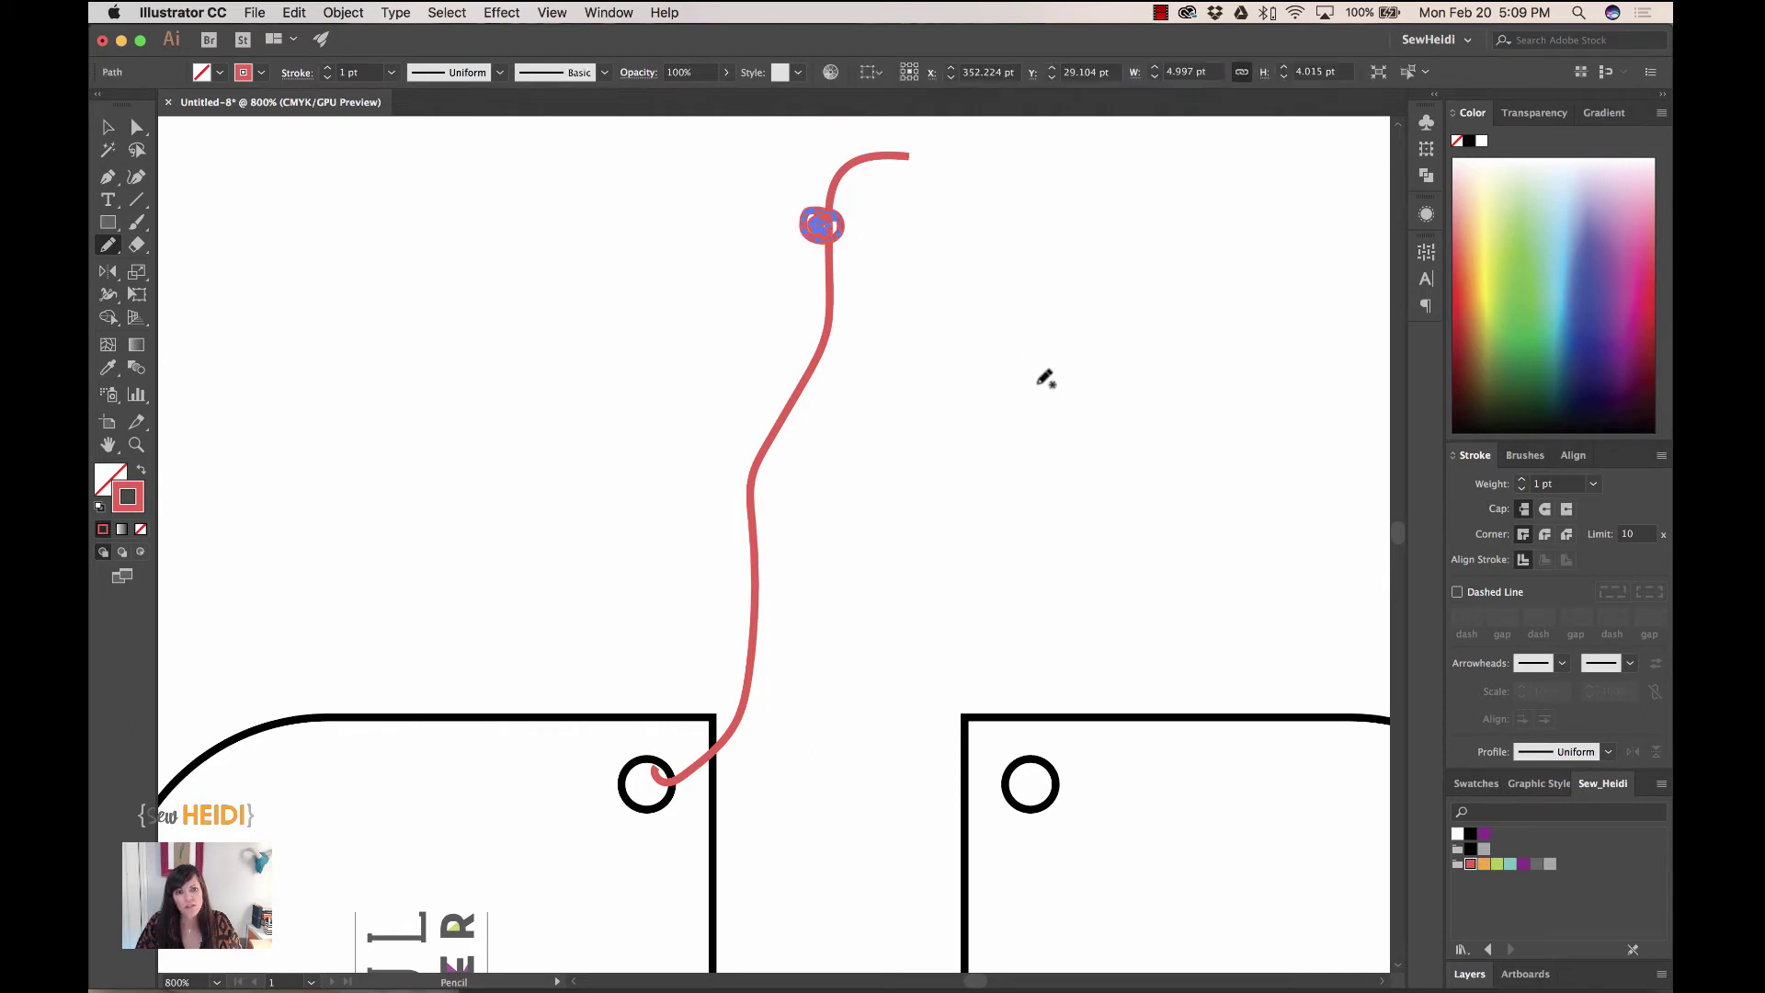
{"action": "left_click", "coordinate": [895, 554], "text": "super"}
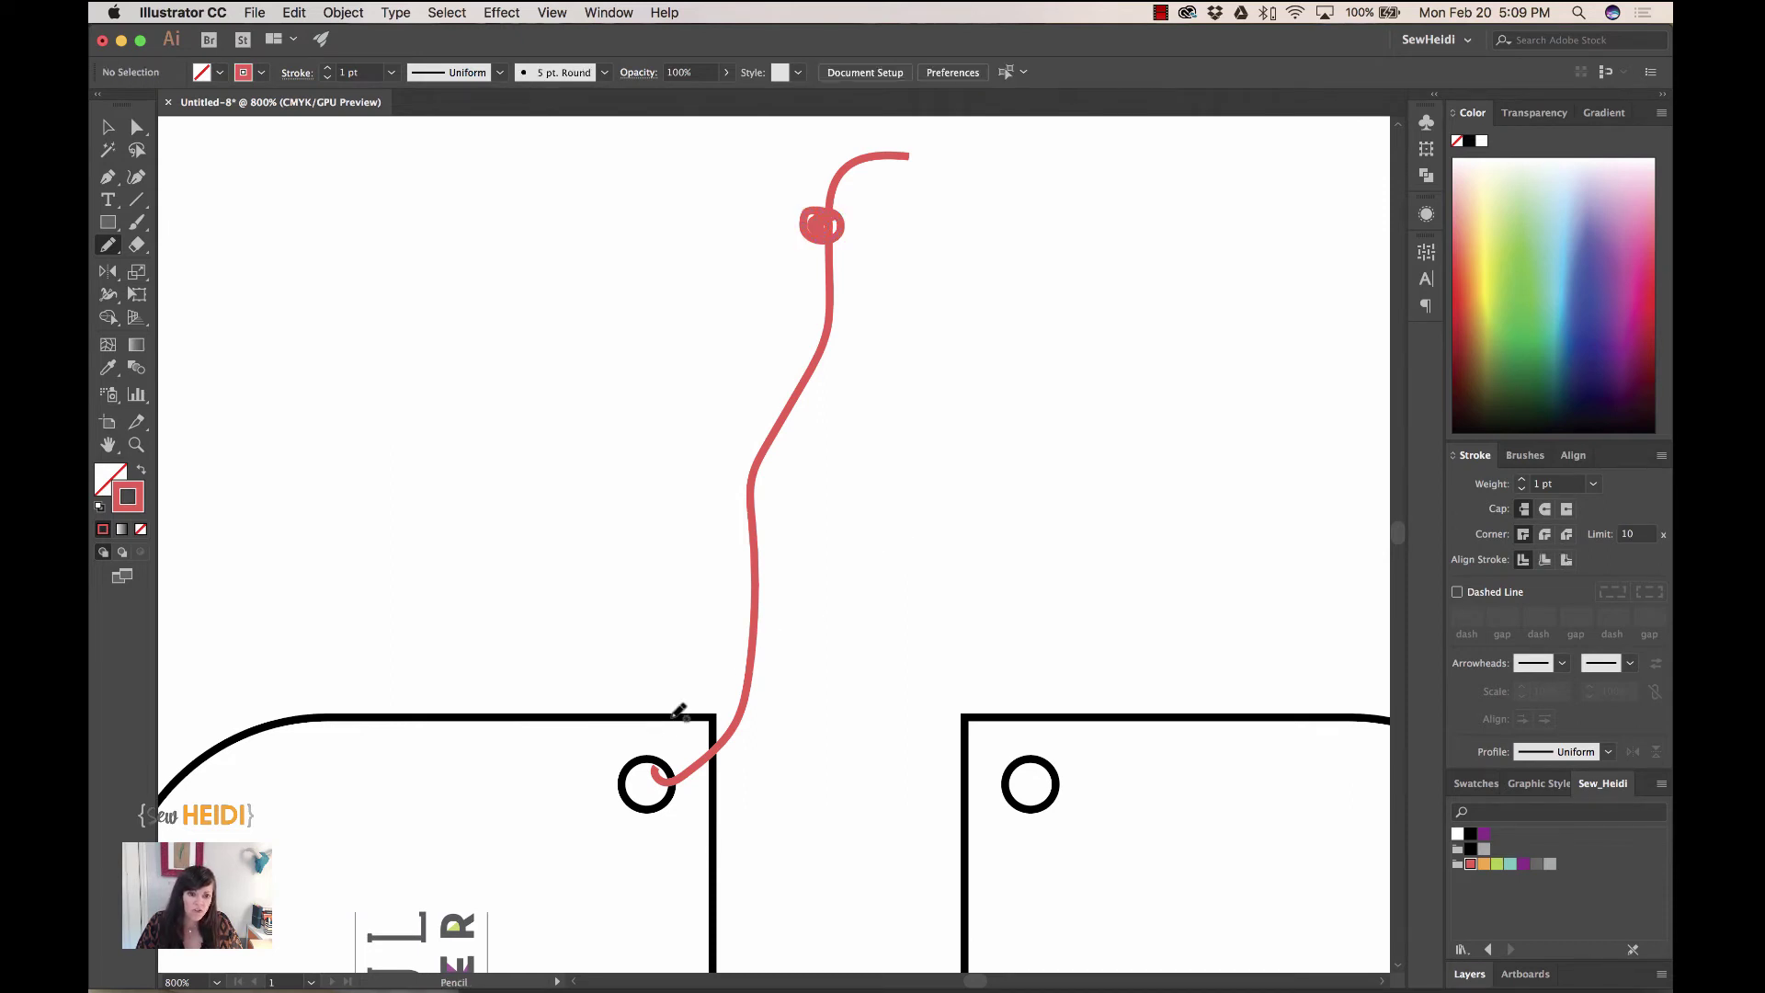
{"action": "mouse_move", "coordinate": [678, 709]}
{"action": "left_mouse_down"}
{"action": "mouse_move", "coordinate": [701, 488]}
{"action": "mouse_move", "coordinate": [821, 269]}
{"action": "mouse_move", "coordinate": [859, 124]}
{"action": "left_mouse_up"}
{"action": "left_click", "coordinate": [855, 730], "text": "super"}
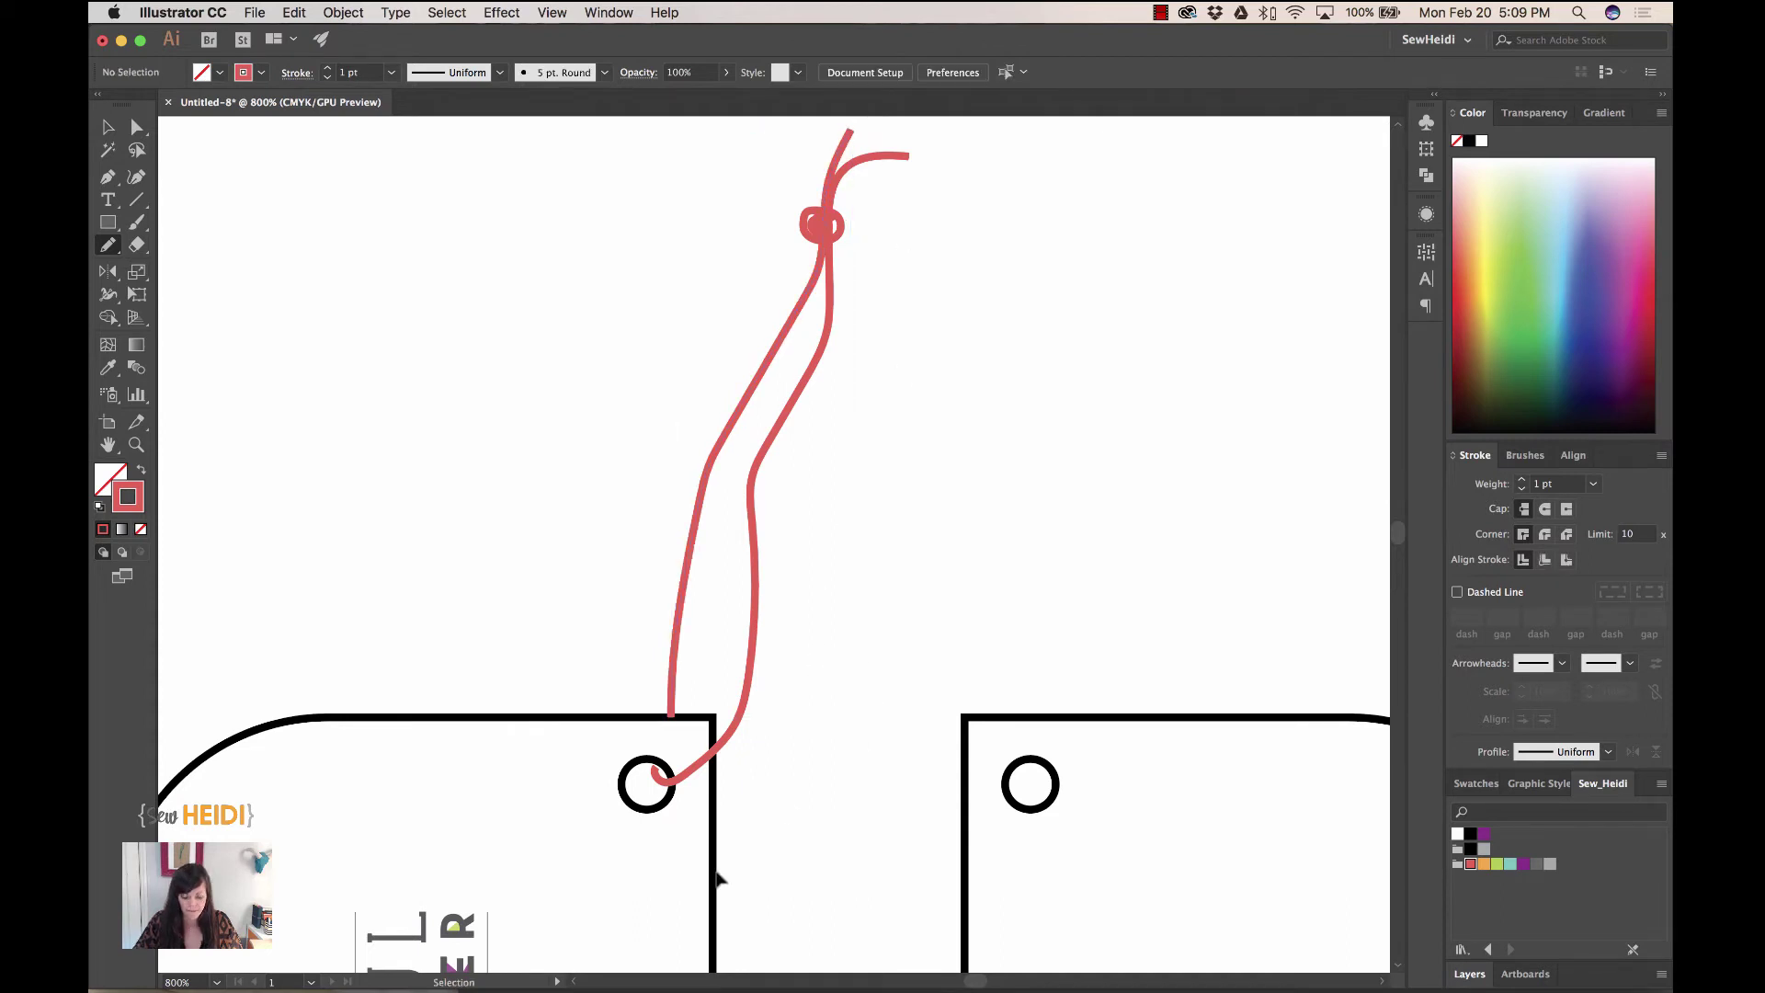
{"action": "key", "text": "super+minus"}
{"action": "key", "text": "super+minus"}
{"action": "key", "text": "super+minus"}
{"action": "key", "text": "super+minus"}
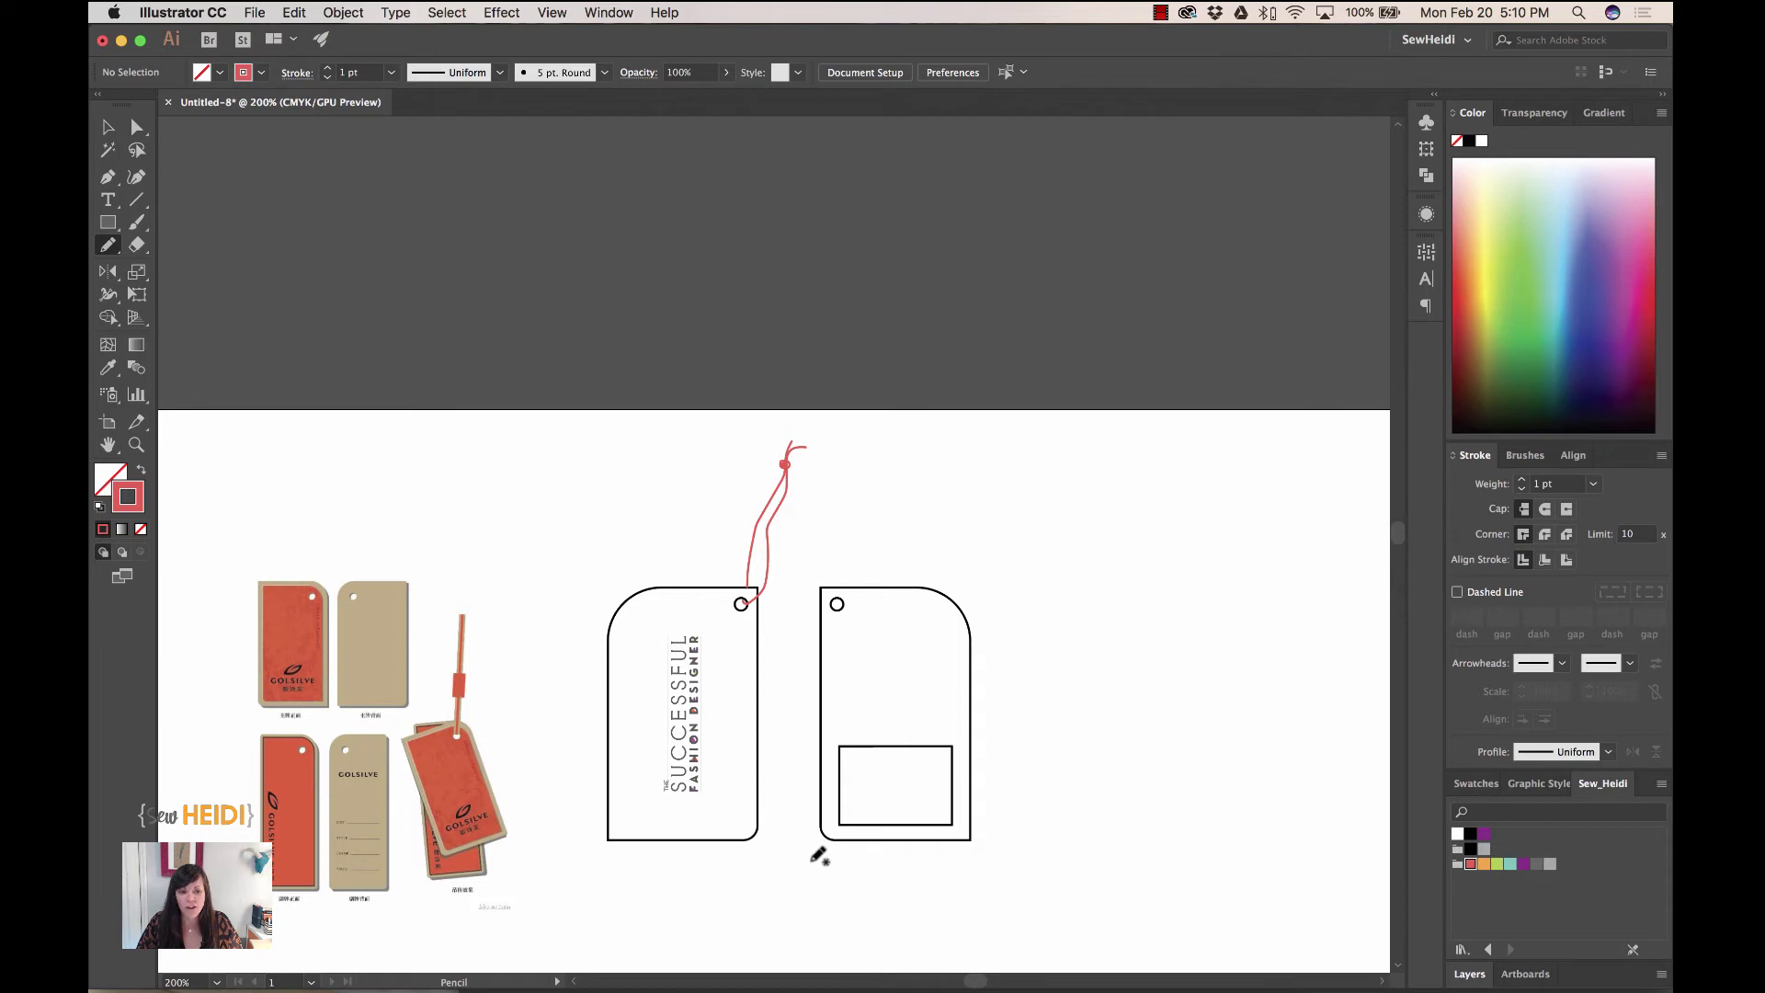
{"action": "scroll", "coordinate": [814, 859], "scroll_direction": "down", "scroll_amount": 2}
{"action": "scroll", "coordinate": [814, 859], "scroll_direction": "left", "scroll_amount": 1}
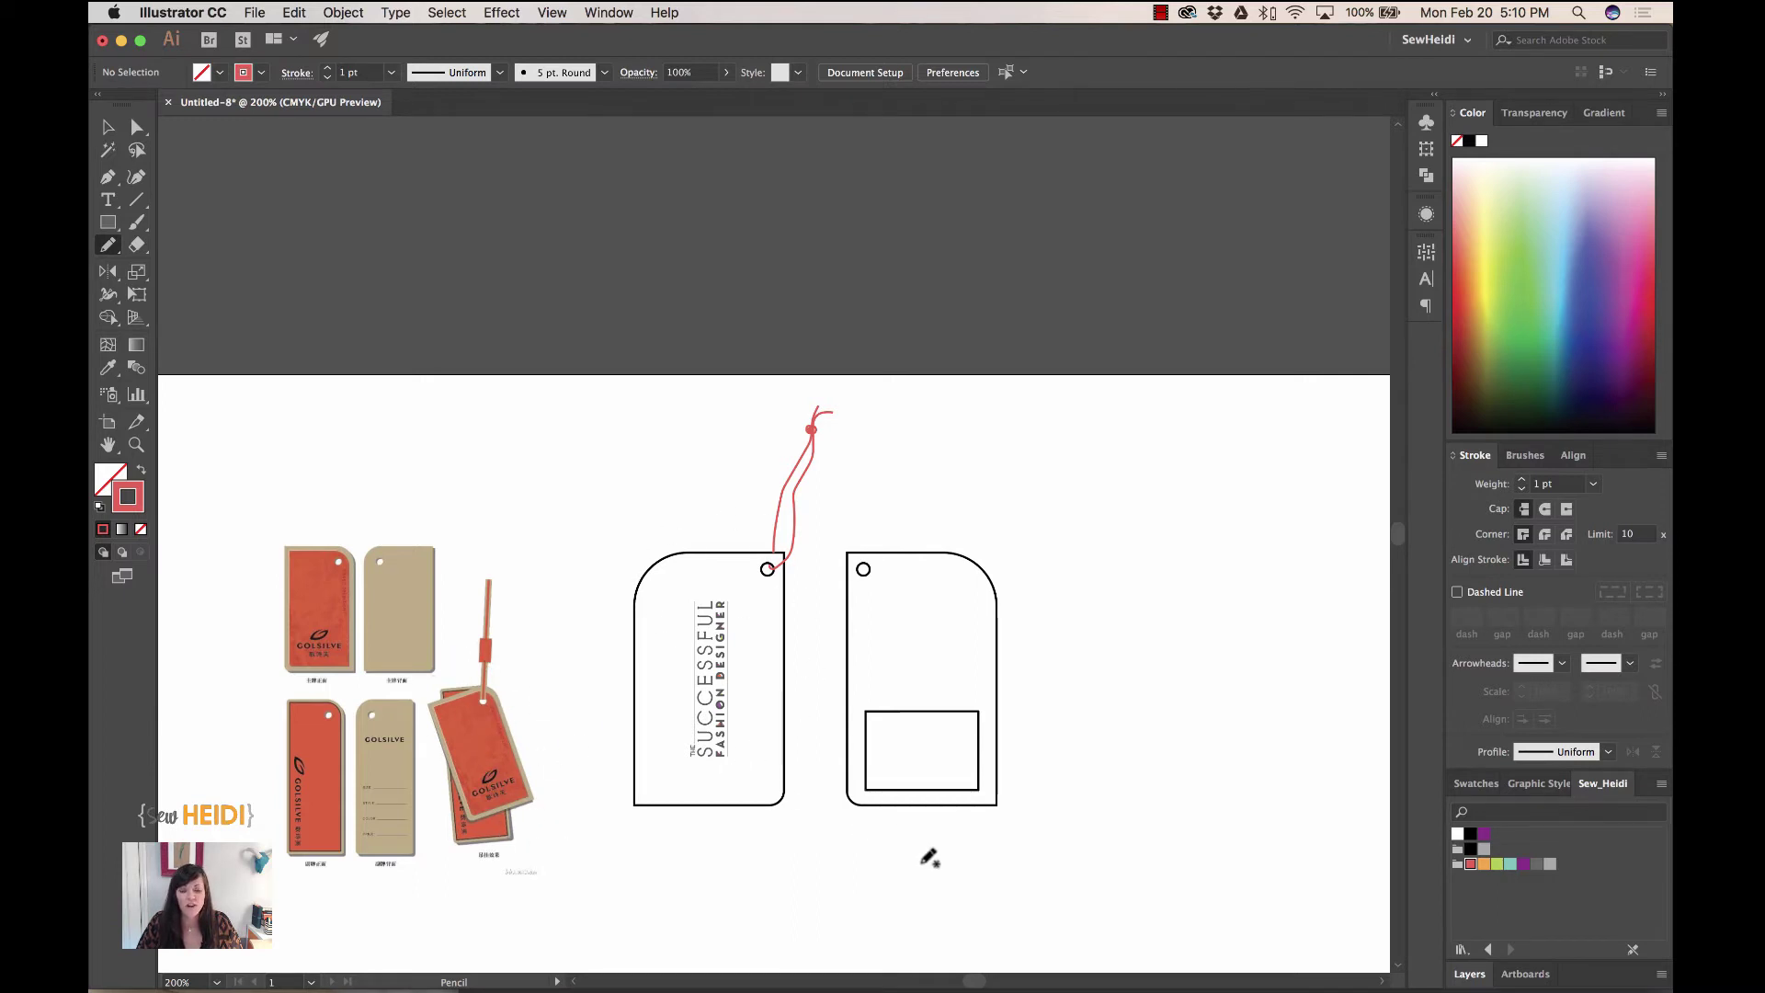
{"action": "scroll", "coordinate": [929, 853], "scroll_direction": "down", "scroll_amount": 10}
{"action": "scroll", "coordinate": [929, 853], "scroll_direction": "down", "scroll_amount": 5}
{"action": "scroll", "coordinate": [930, 853], "scroll_direction": "left", "scroll_amount": 2}
- Draw a tall white rectangle with a 1 pt black stroke beside the red reference tags
{"action": "key", "text": "z"}
{"action": "left_click_drag", "start_coordinate": [313, 475], "coordinate": [987, 898]}
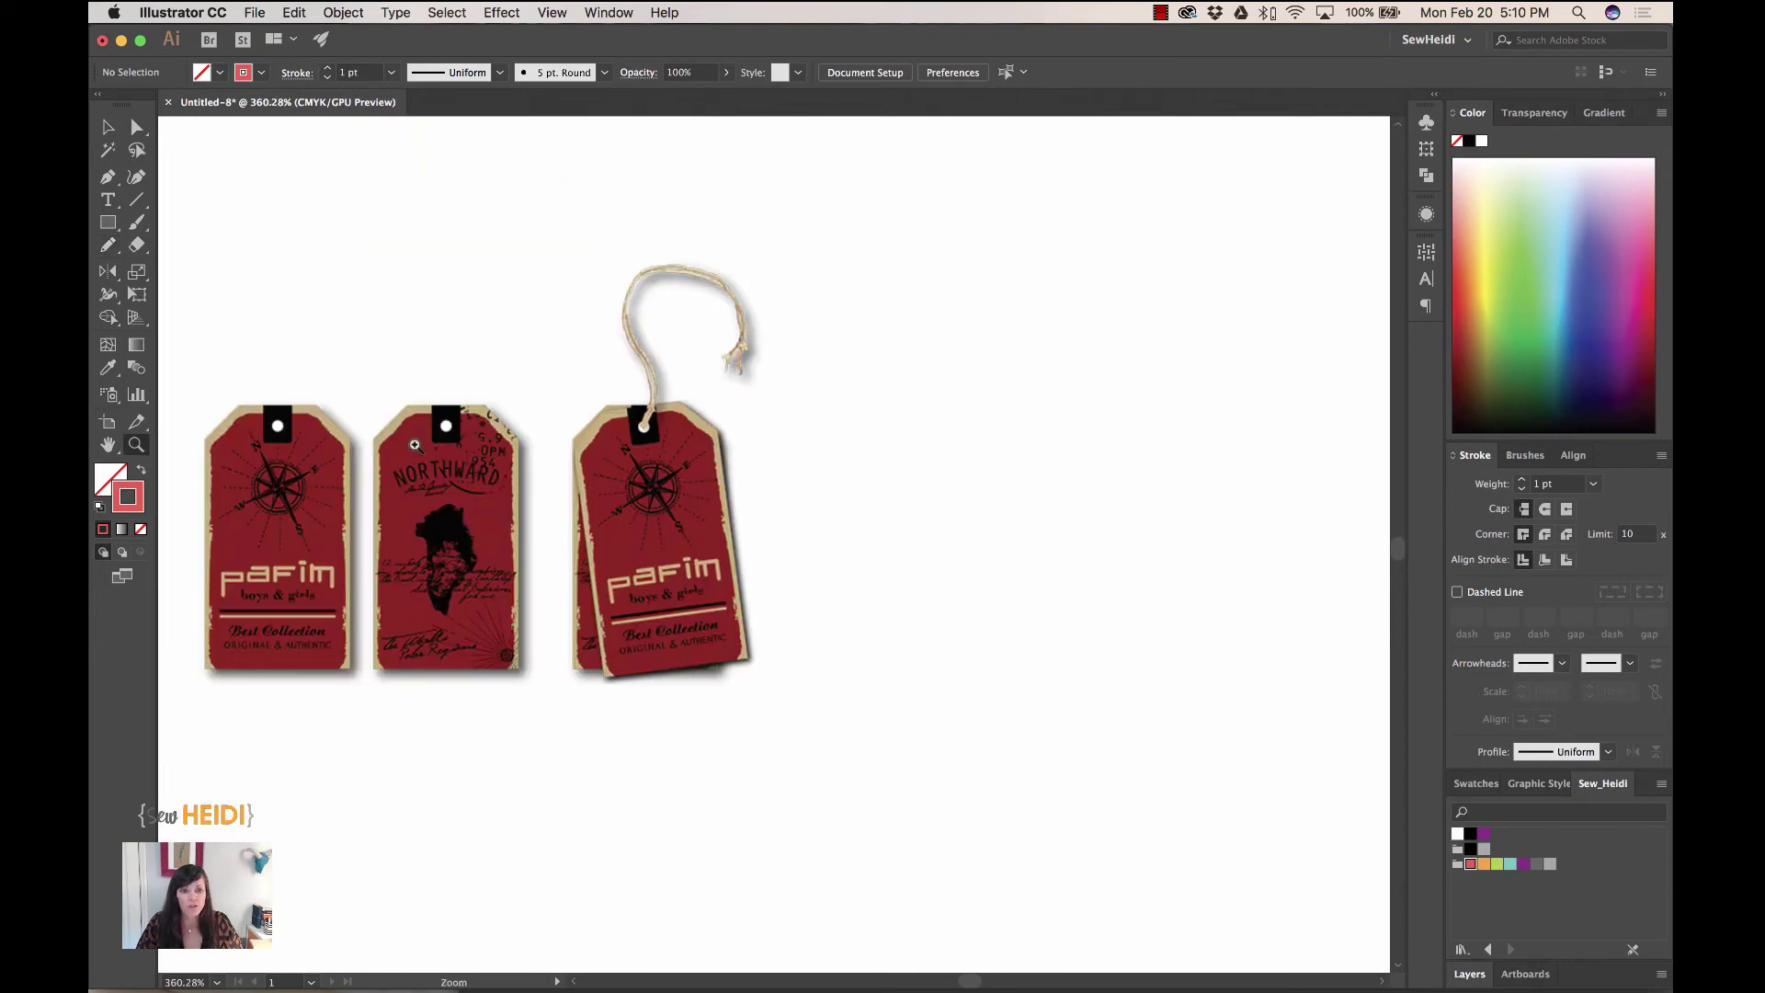
{"action": "left_click", "coordinate": [108, 223]}
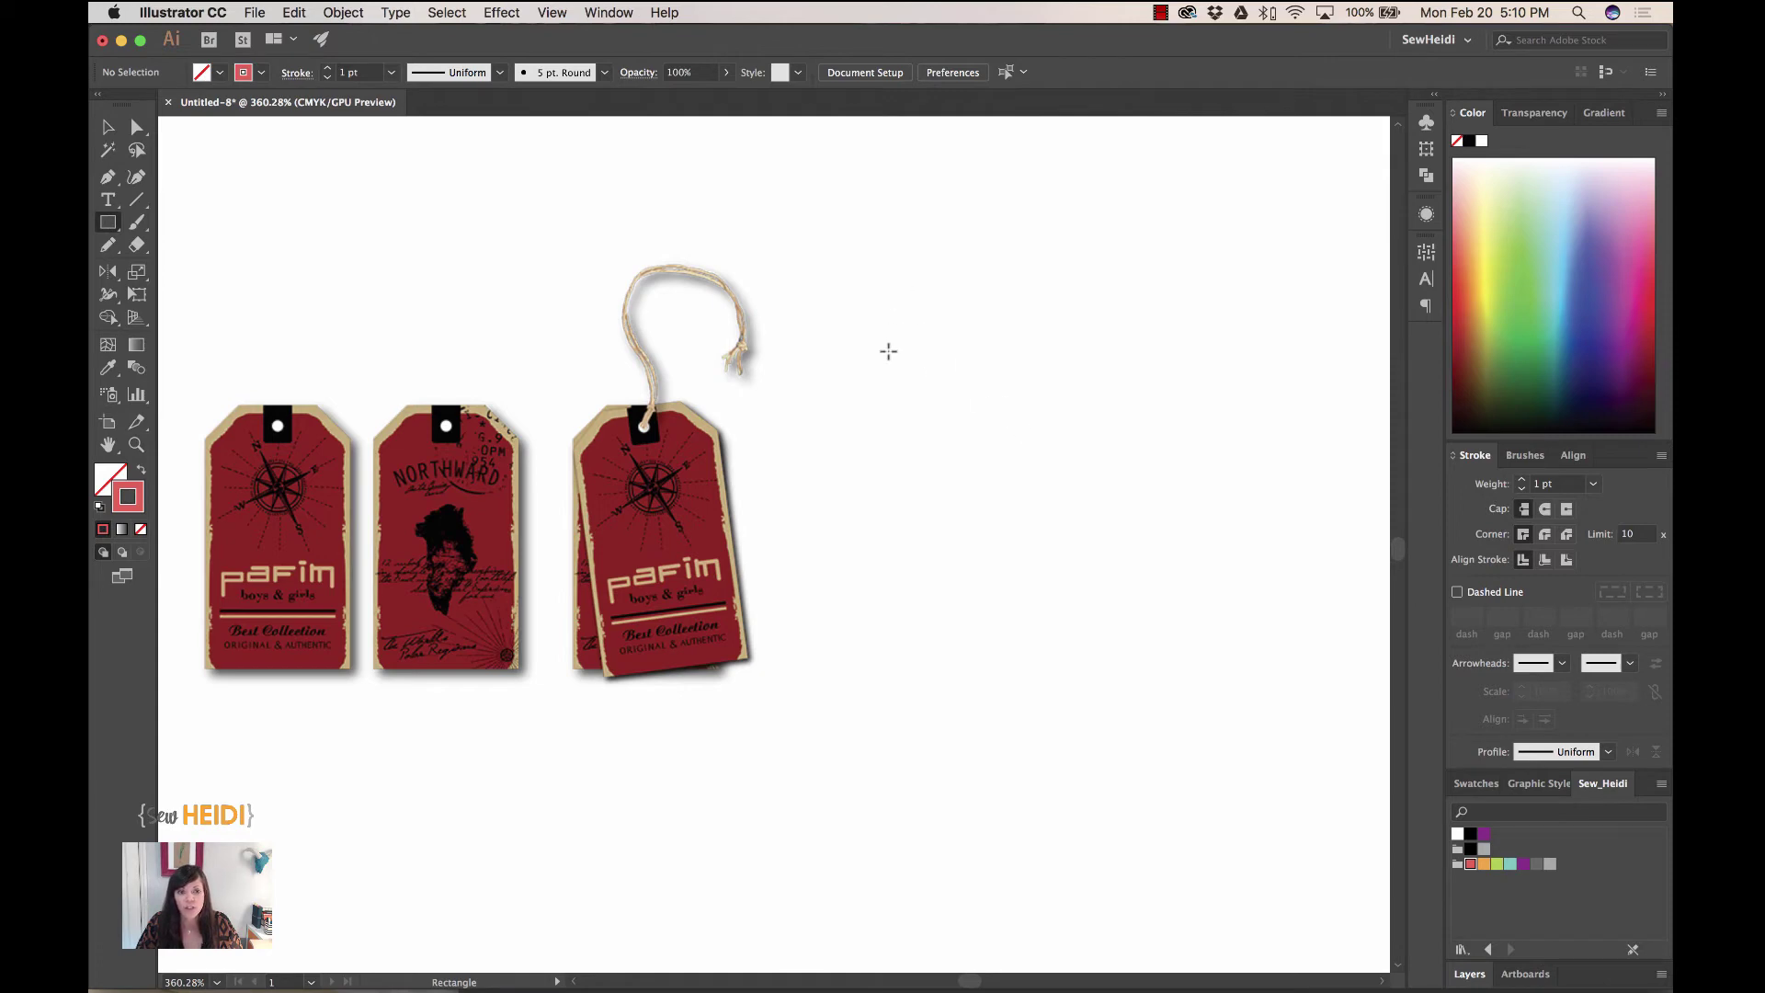
{"action": "left_click_drag", "start_coordinate": [887, 368], "coordinate": [1120, 734]}
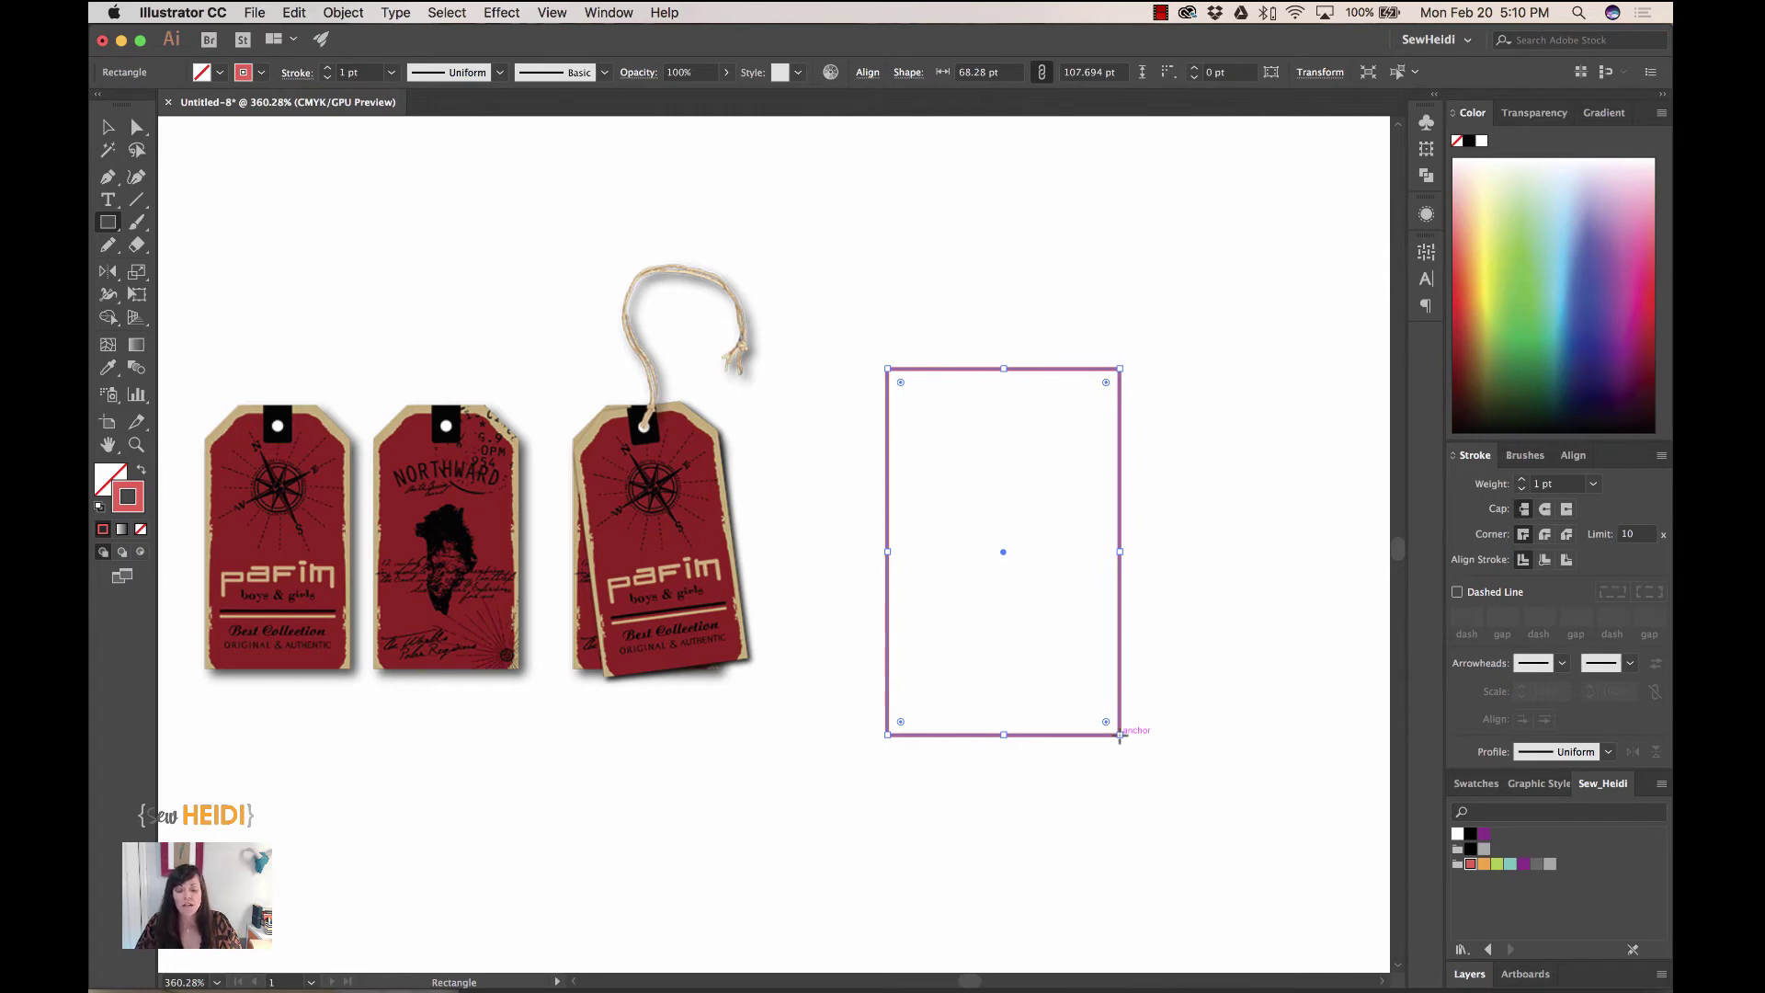
{"action": "key", "text": "d"}
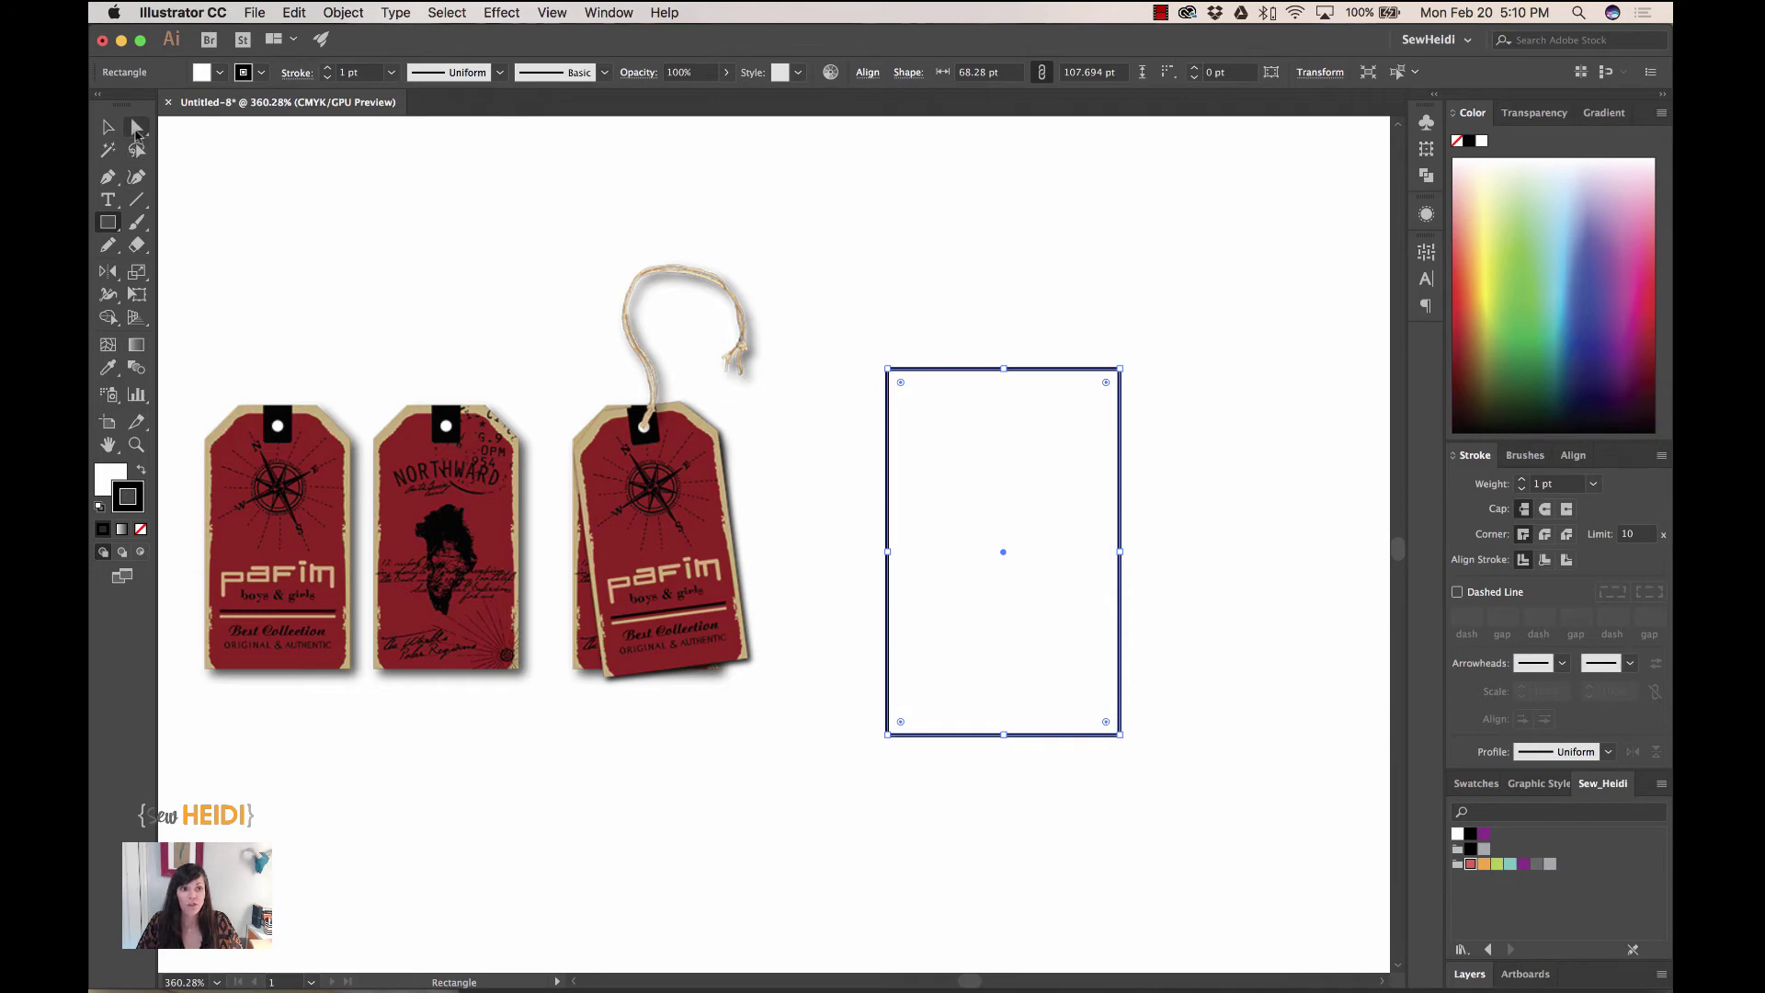
{"action": "left_click", "coordinate": [136, 130]}
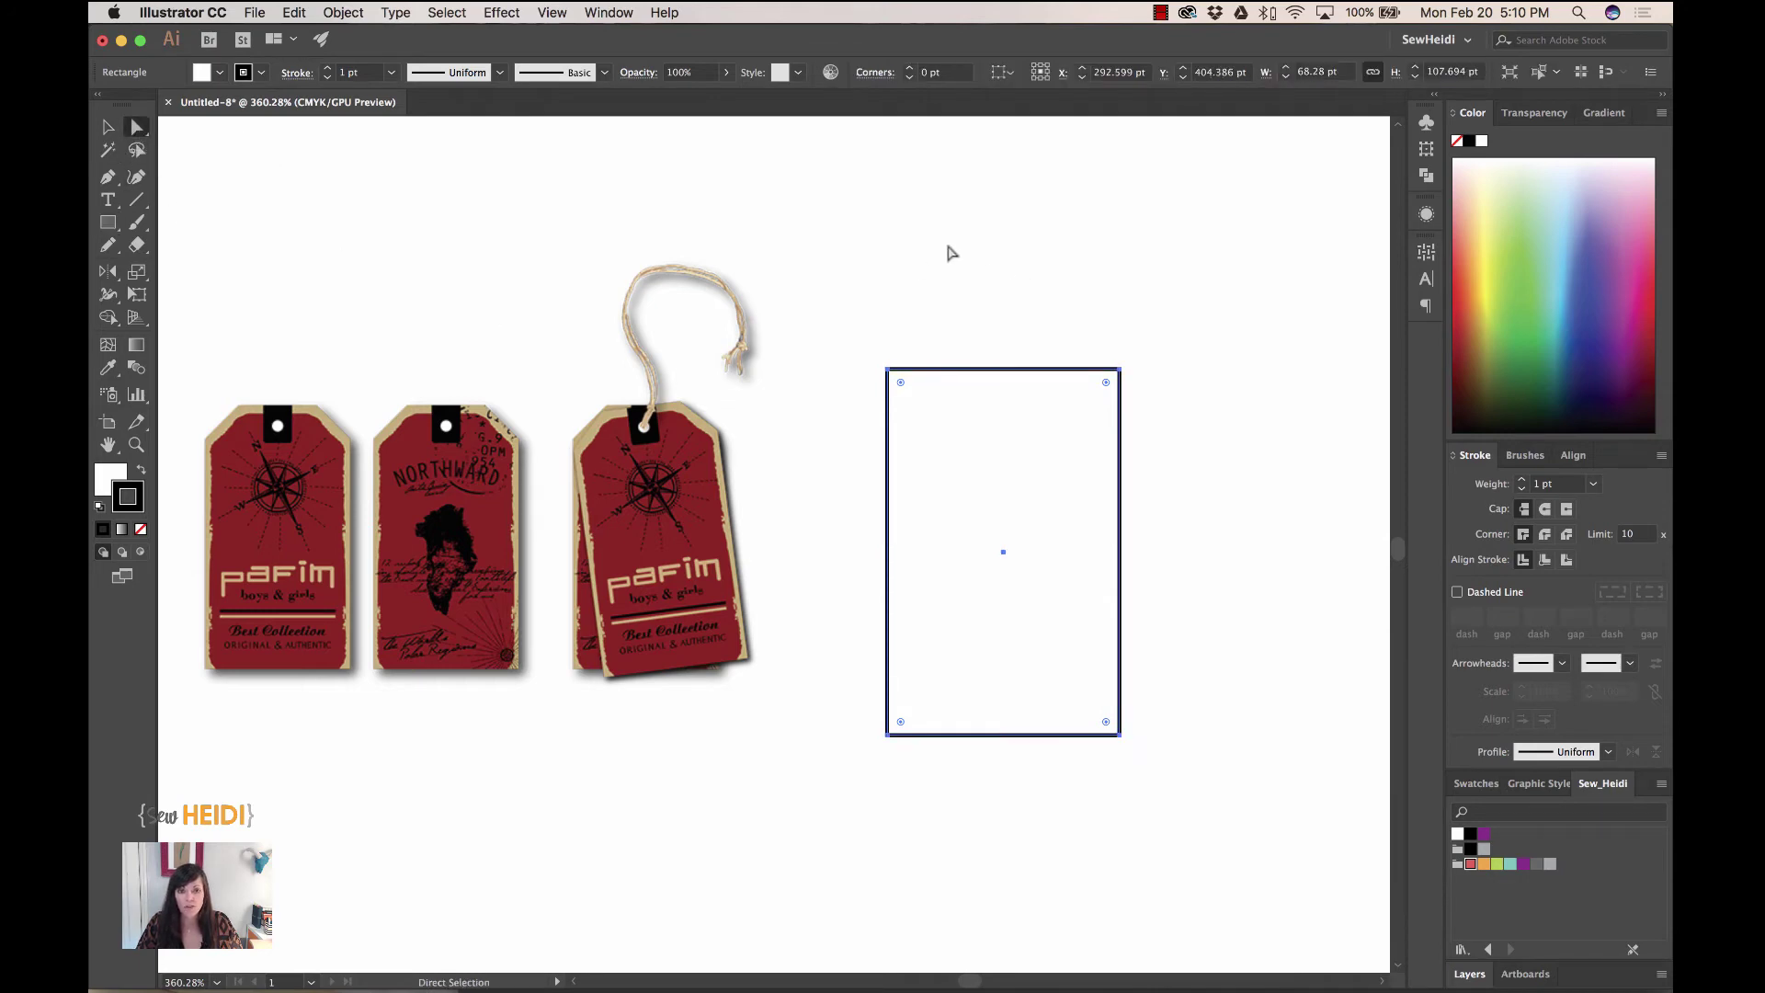
- Chamfer the rectangle's two top corners at about 17.93 pt
{"action": "left_click", "coordinate": [938, 262]}
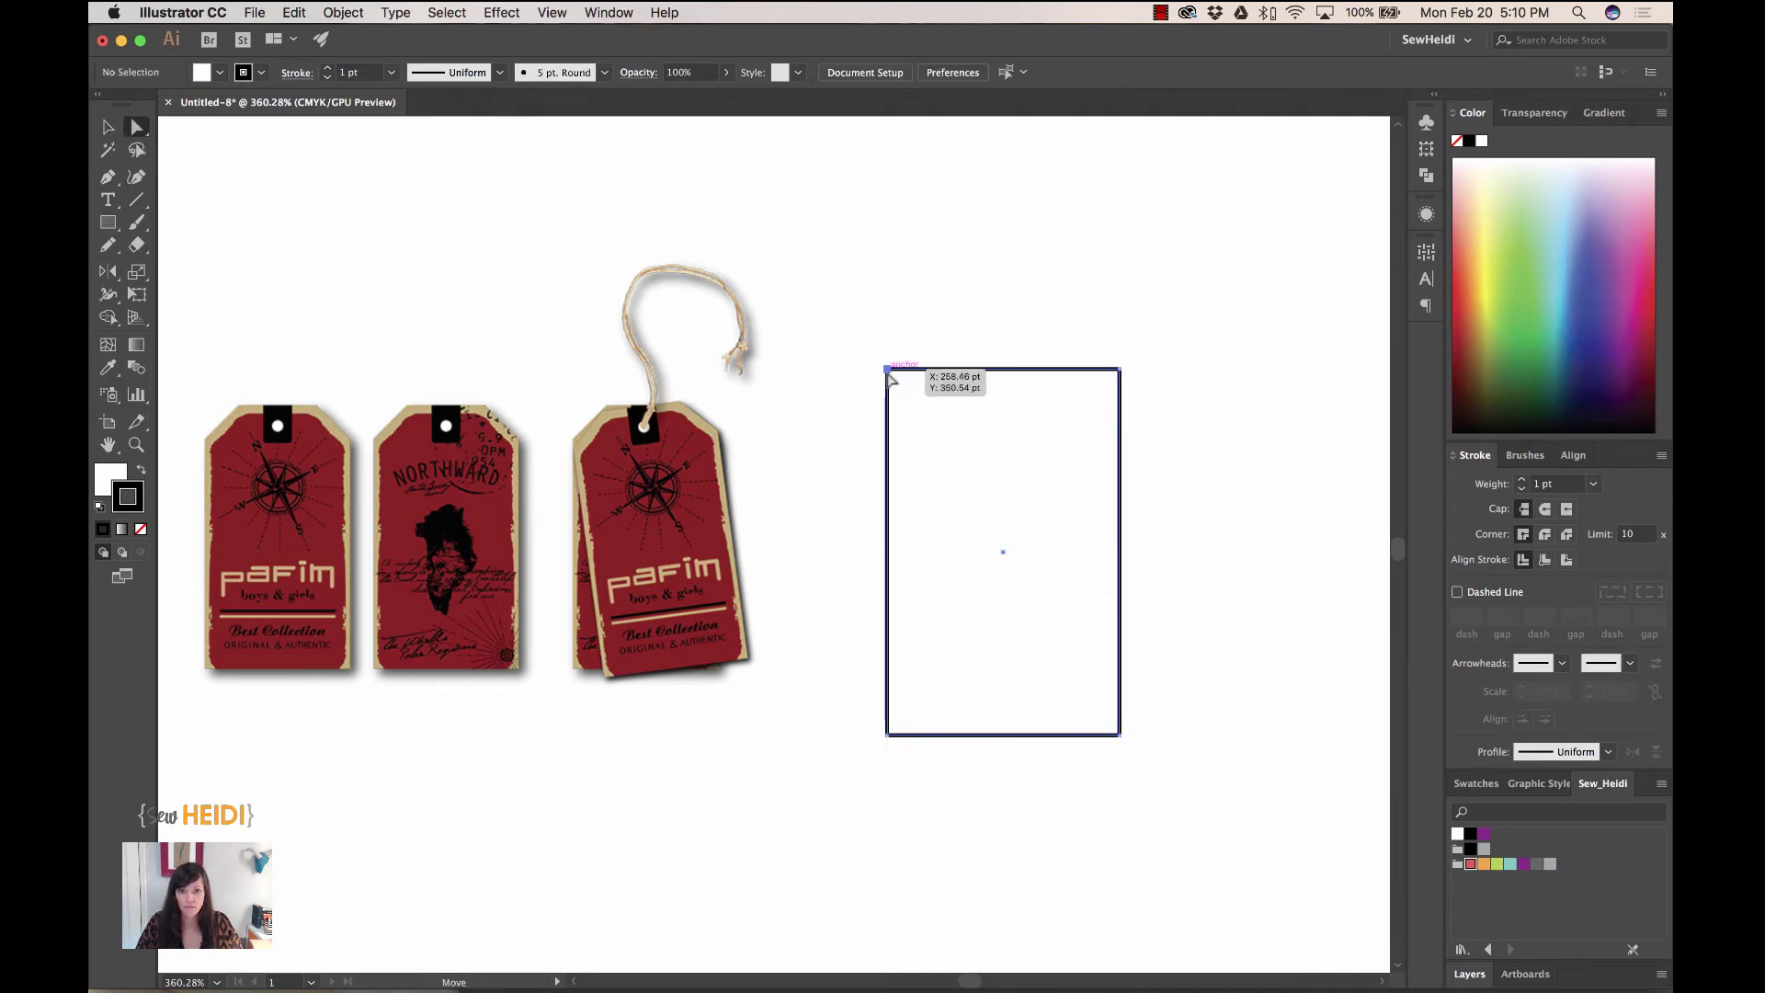
{"action": "left_click", "coordinate": [888, 370]}
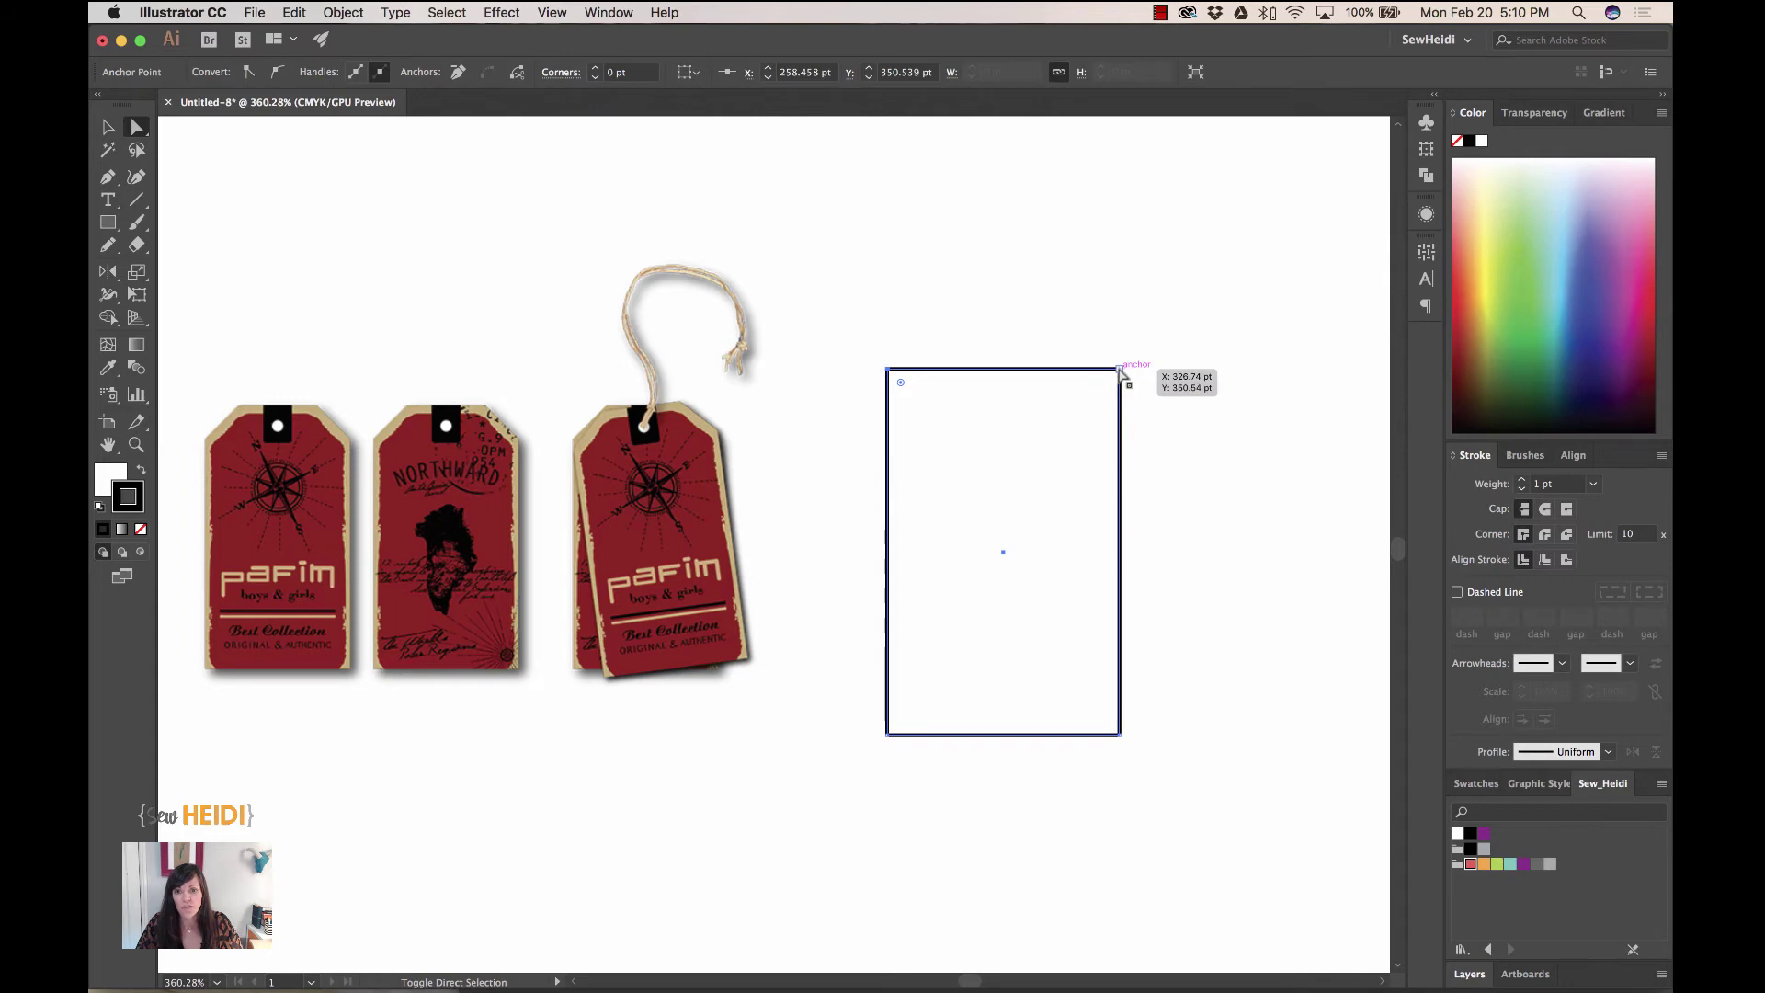
{"action": "left_click", "coordinate": [1119, 369], "text": "shift"}
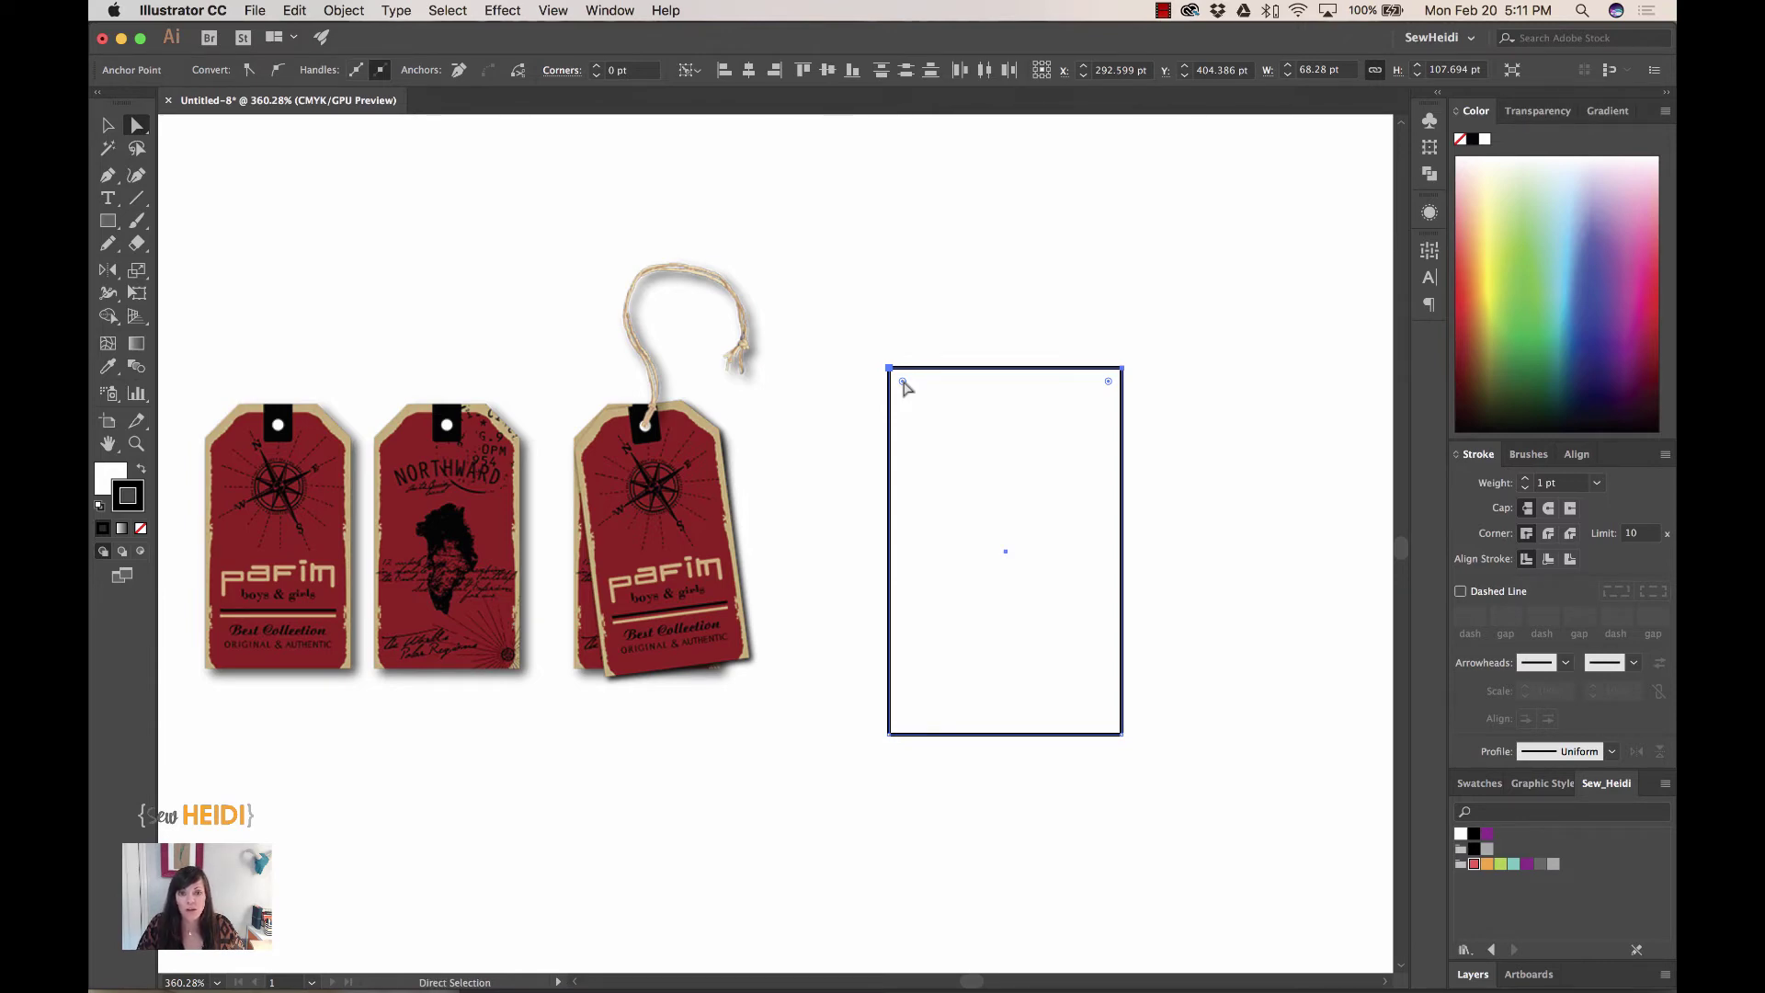
{"action": "left_click_drag", "start_coordinate": [903, 382], "coordinate": [953, 433]}
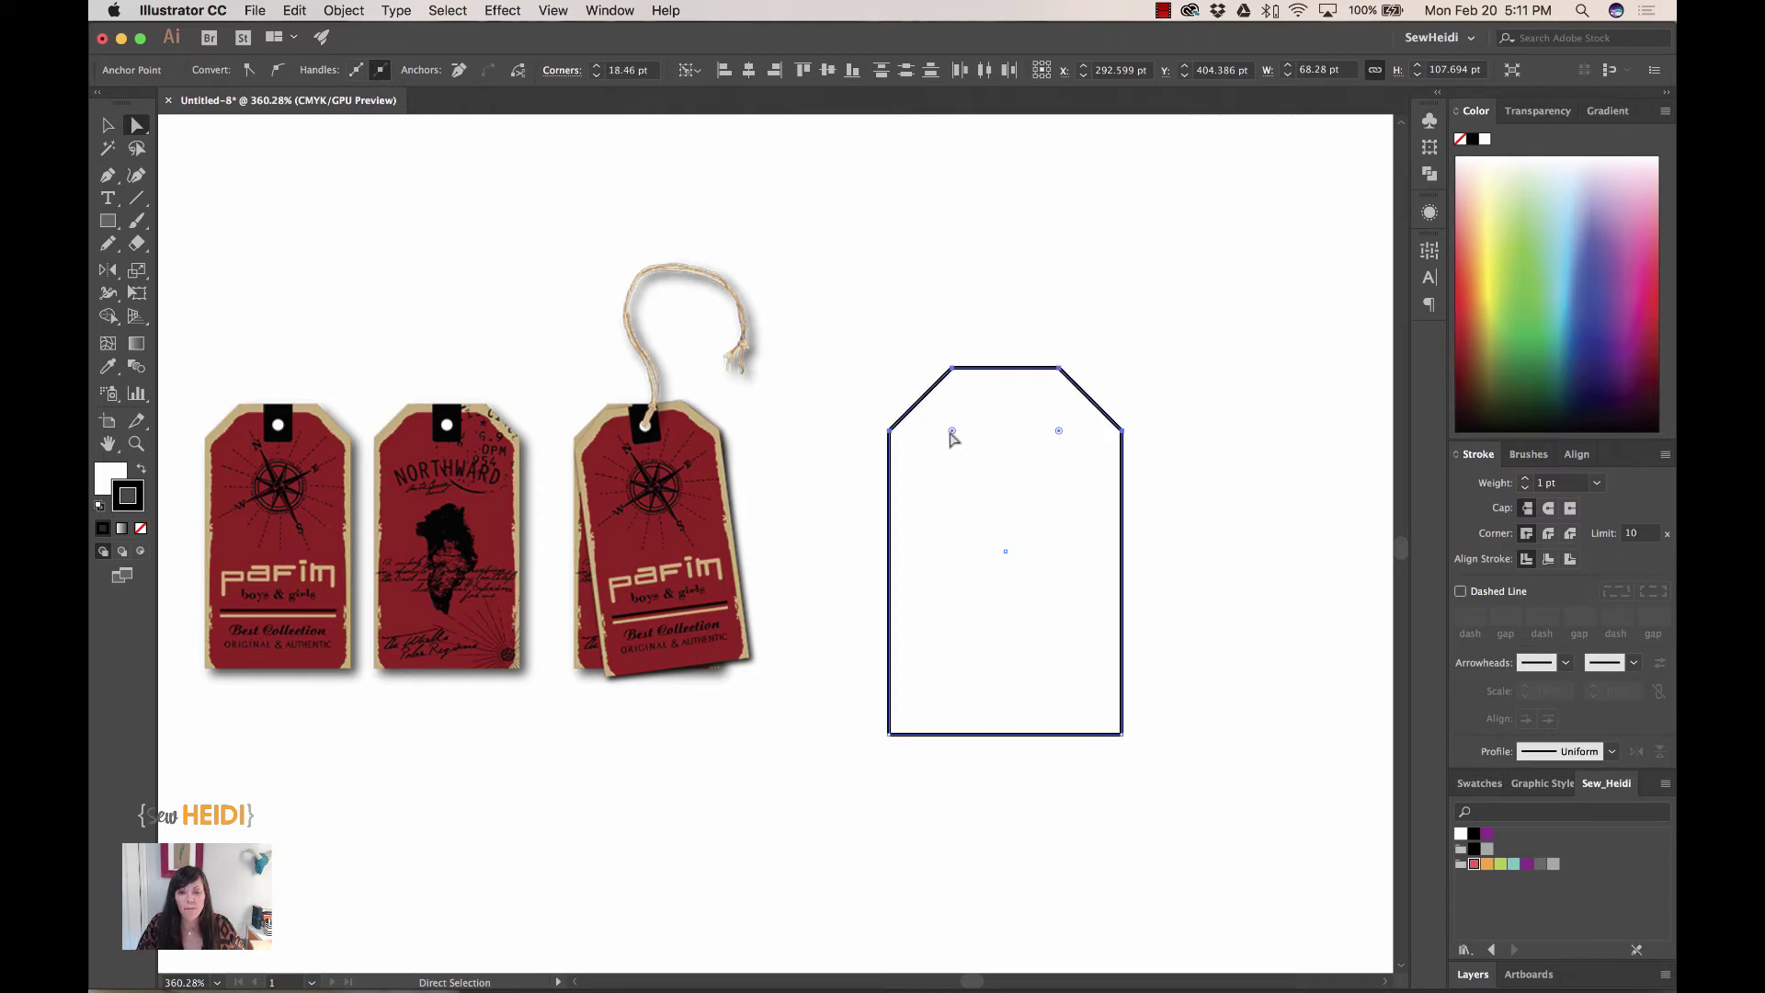
{"action": "key", "text": "super+z"}
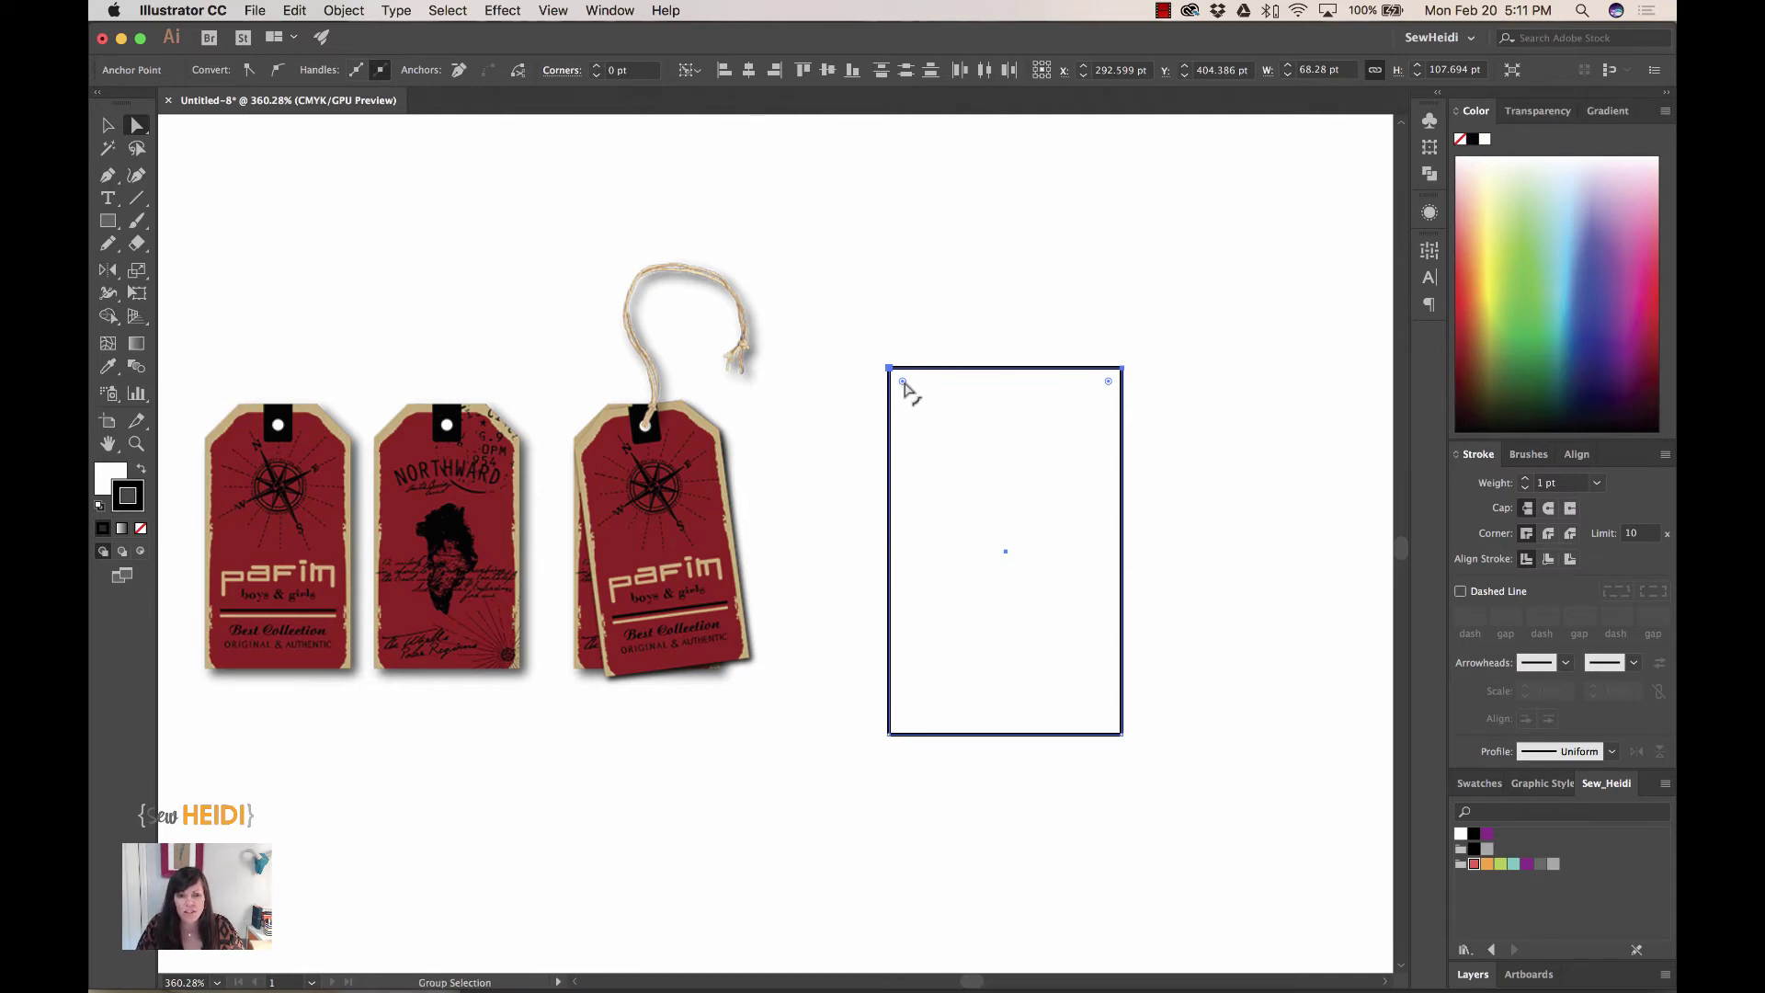
{"action": "left_click_drag", "start_coordinate": [902, 382], "coordinate": [950, 426]}
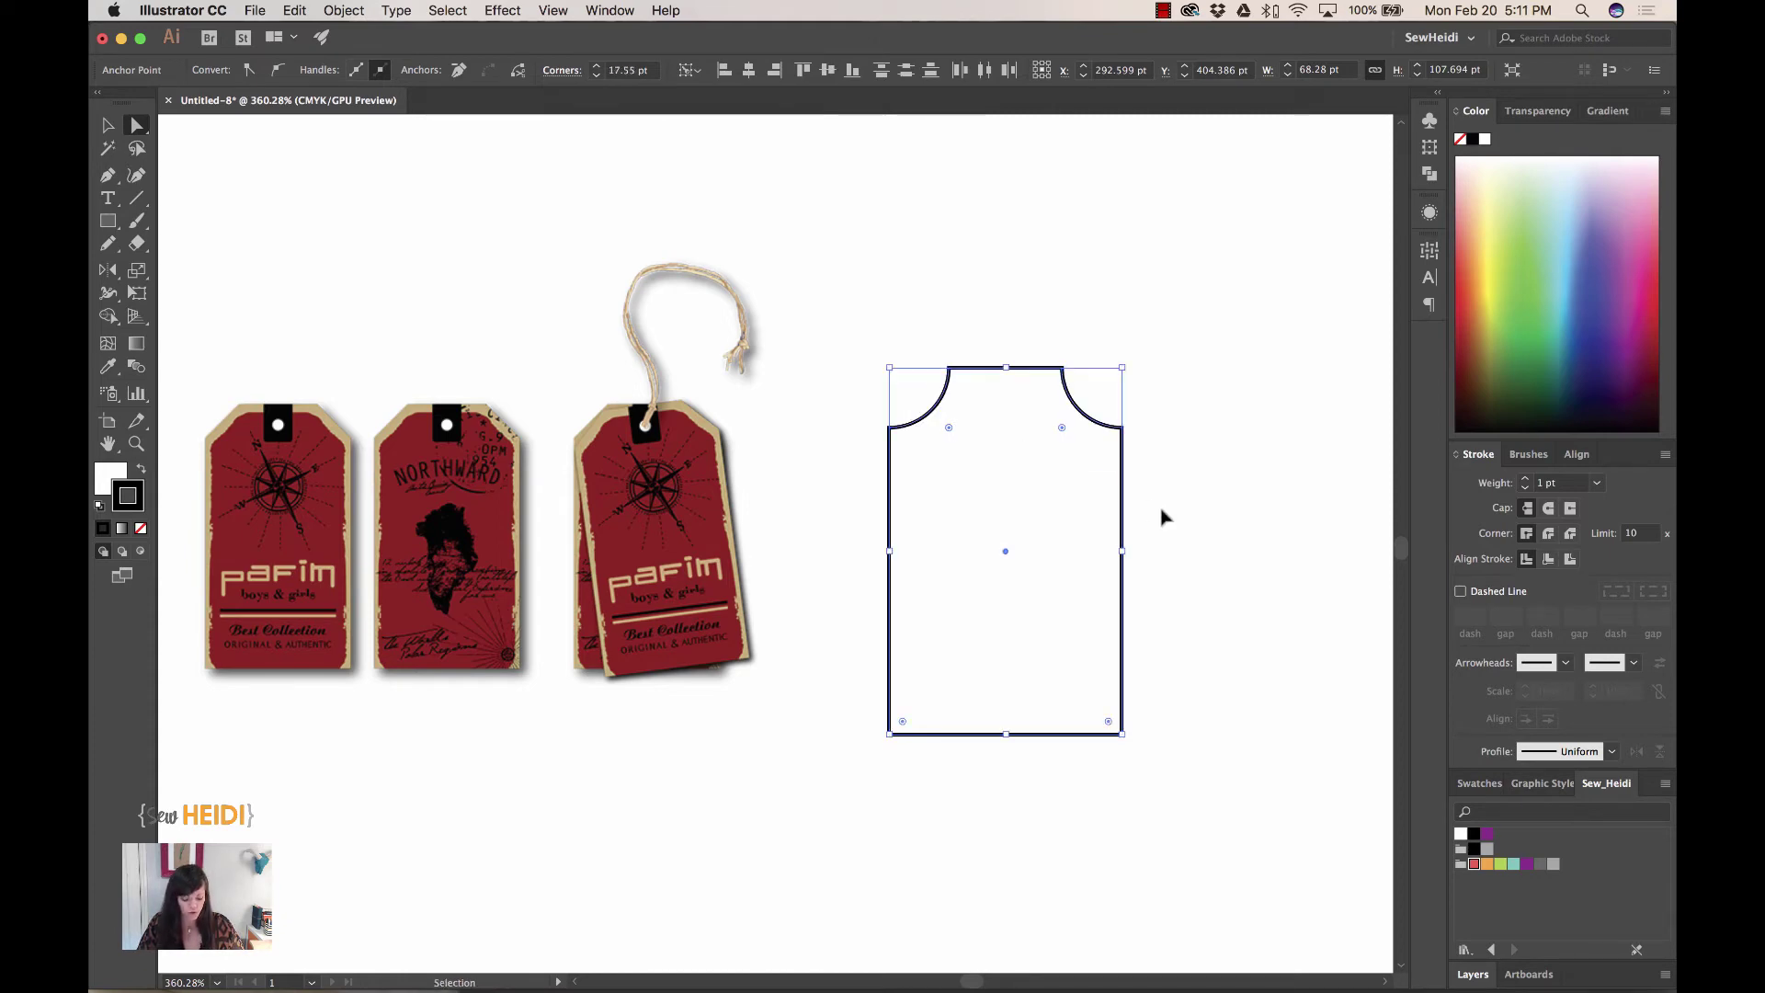
{"action": "key", "text": "super+z"}
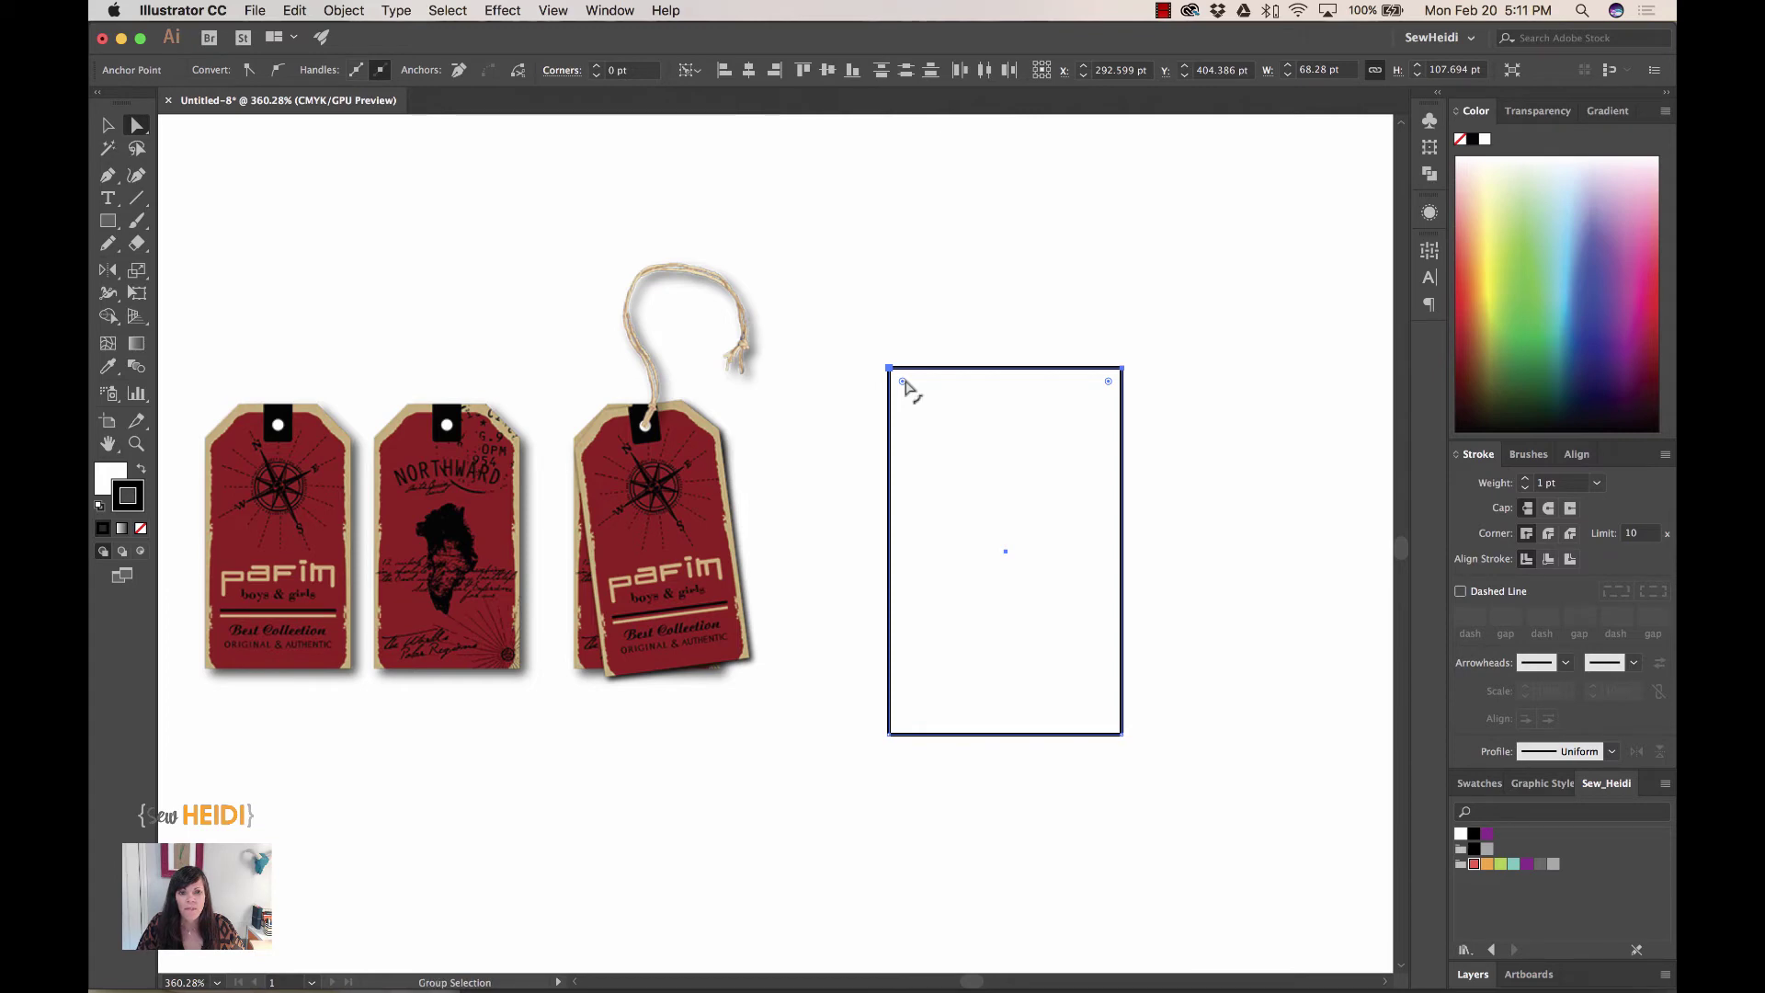
{"action": "left_click_drag", "start_coordinate": [903, 382], "coordinate": [956, 432]}
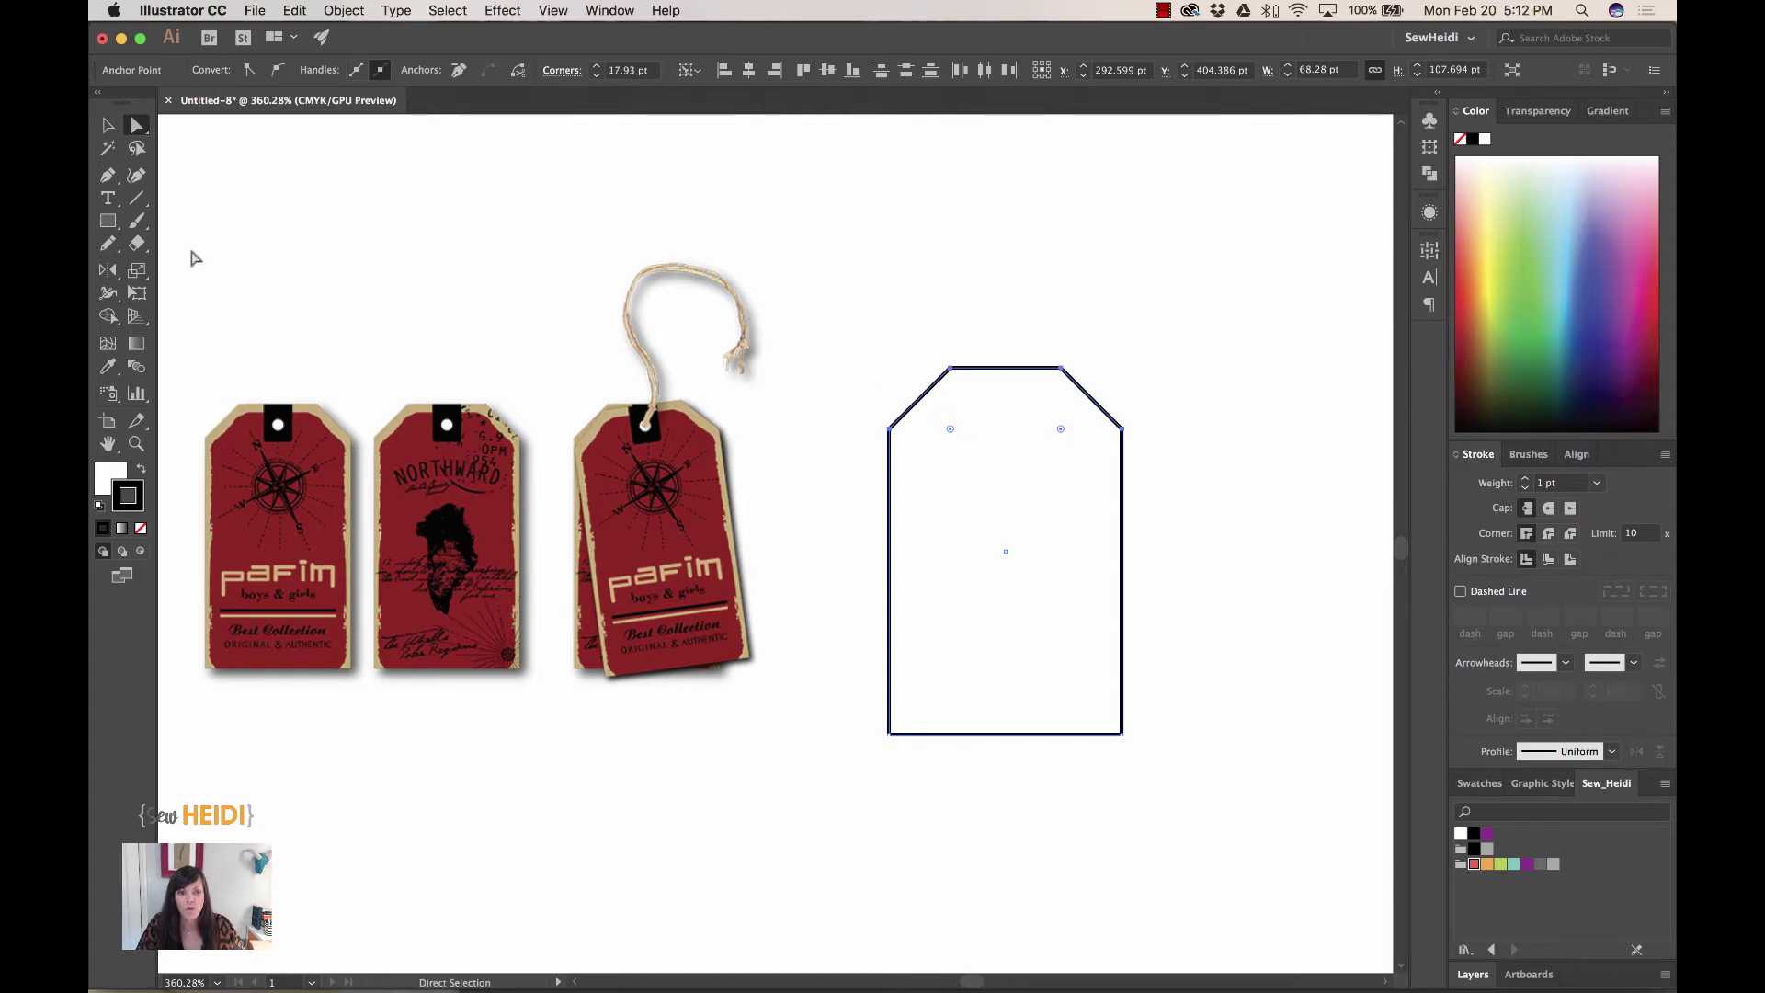
- Draw a small circle near the tag's top for the hole
{"action": "left_click_drag", "start_coordinate": [108, 220], "coordinate": [212, 265]}
{"action": "left_click_drag", "start_coordinate": [989, 385], "coordinate": [1018, 415]}
{"action": "left_click", "coordinate": [1262, 491], "text": "super"}
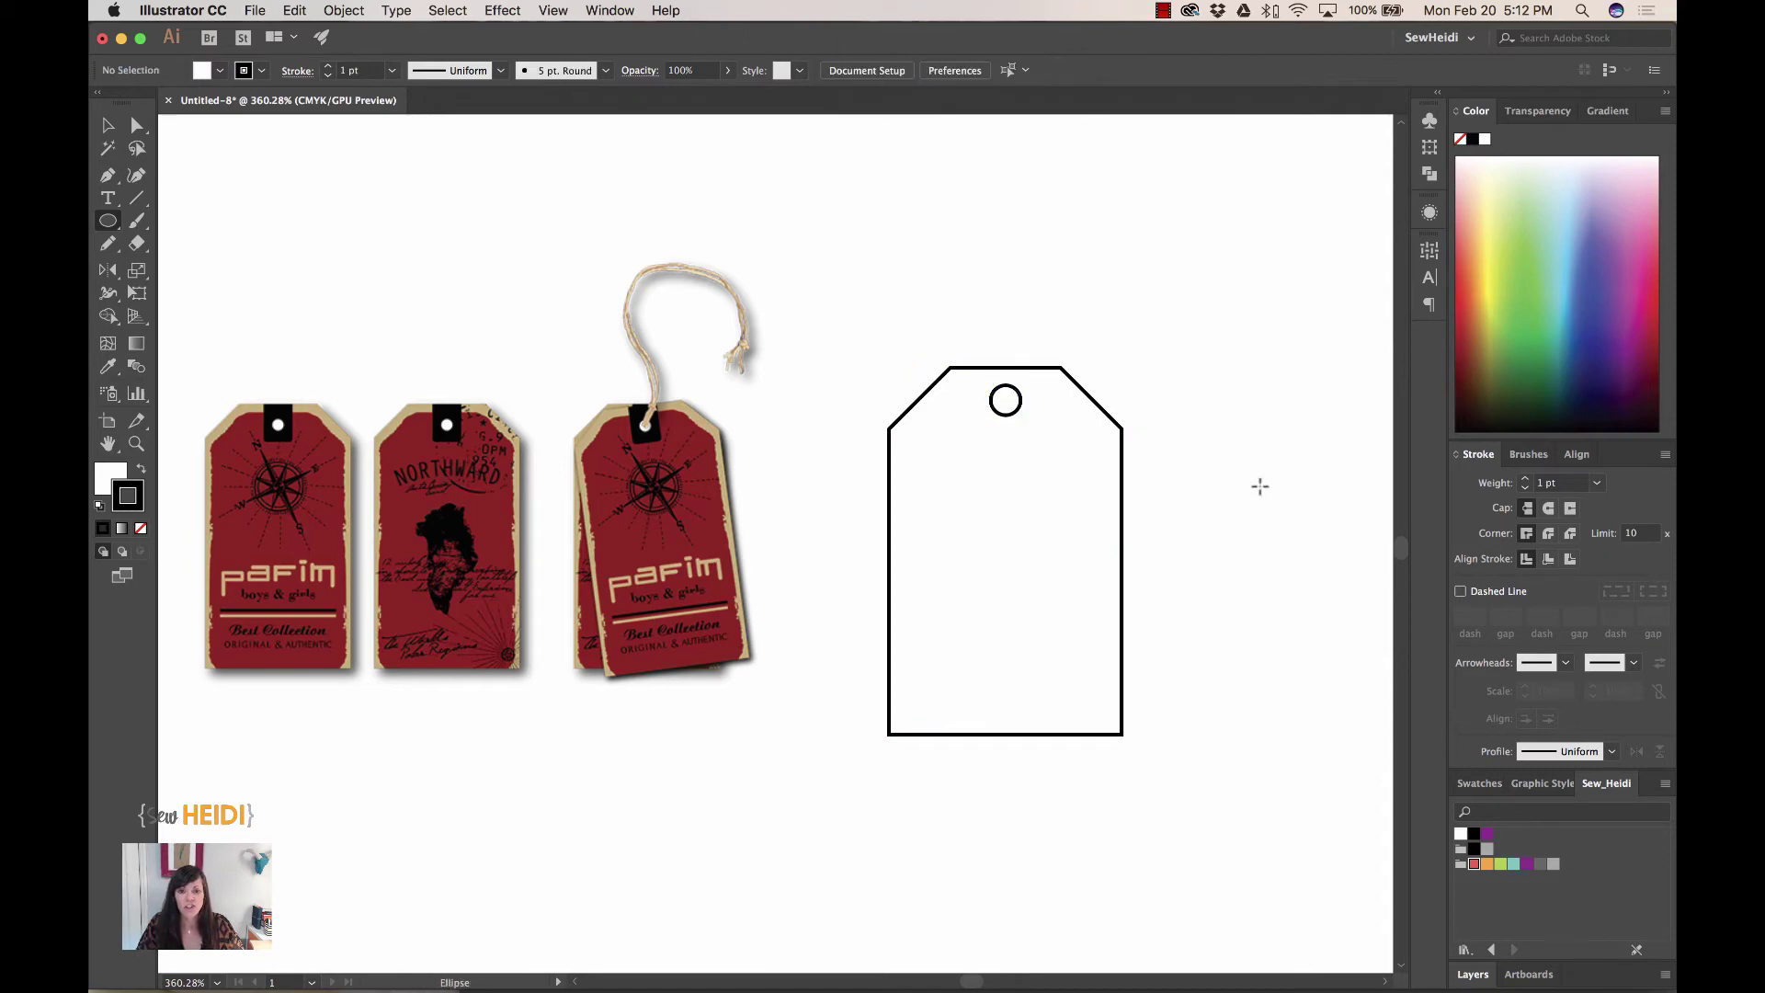
- Punch the circle out of the tag with Shape Builder and reposition the holed tag
{"action": "key", "text": "v"}
{"action": "left_click_drag", "start_coordinate": [950, 299], "coordinate": [1057, 540]}
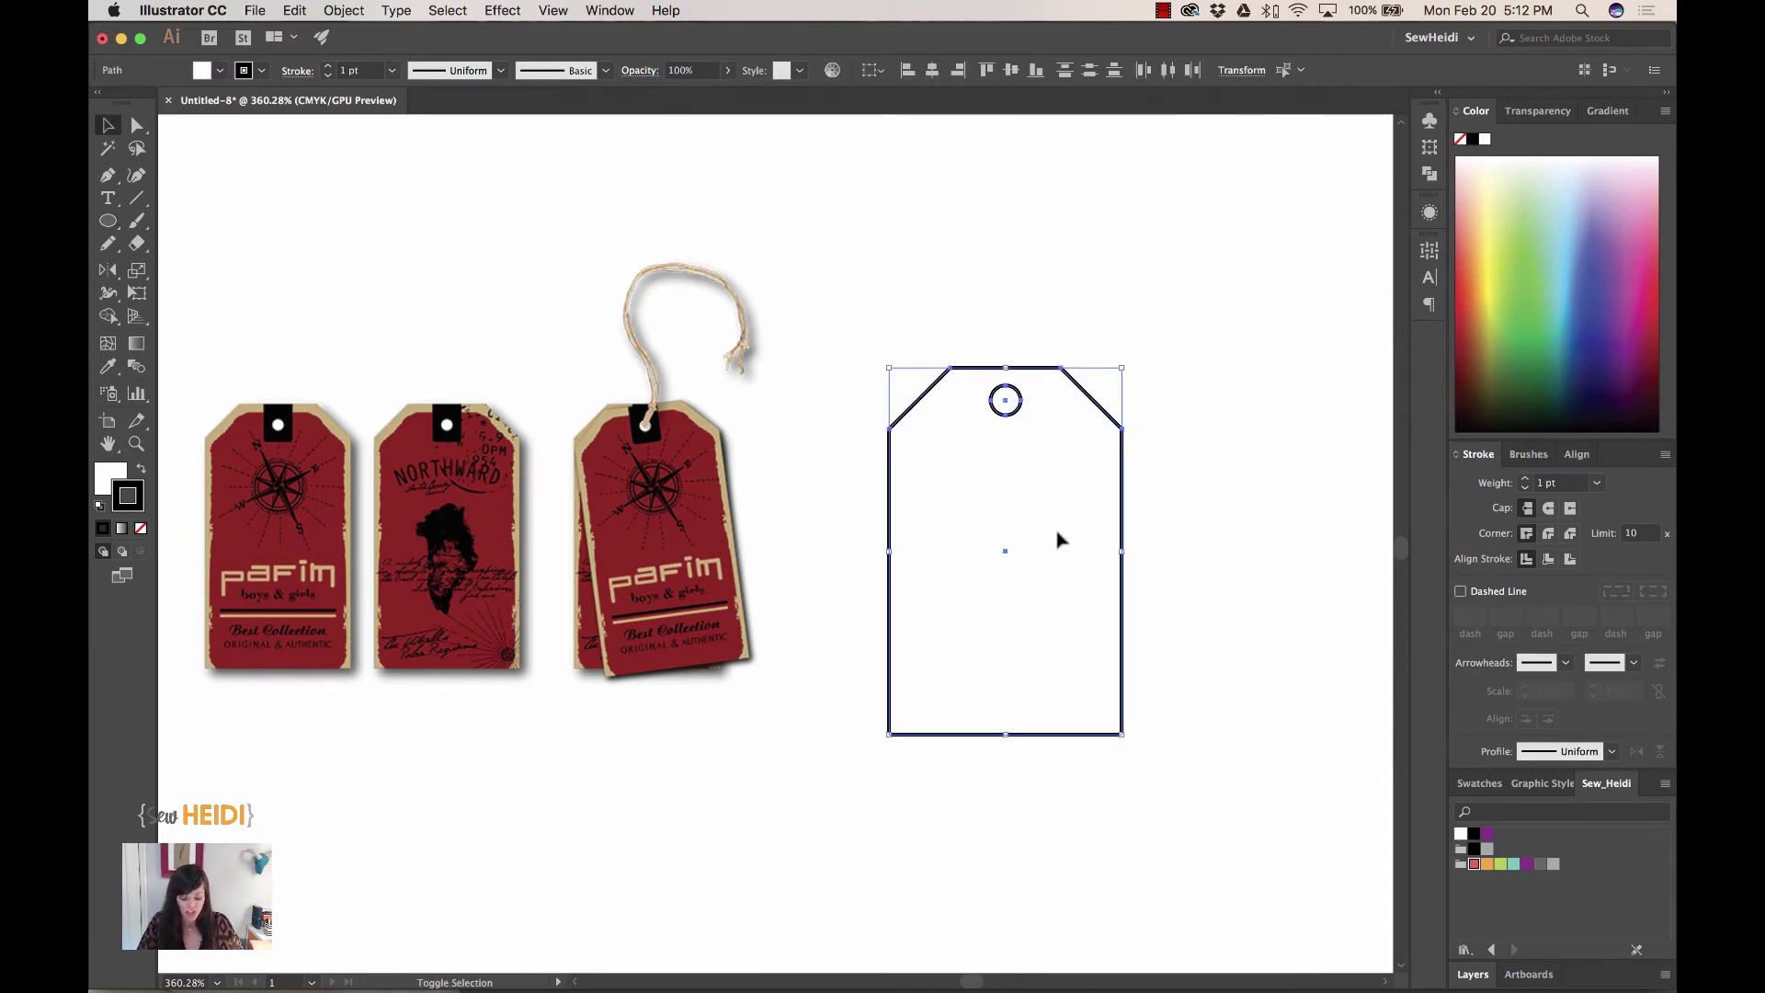
{"action": "key", "text": "shift+m"}
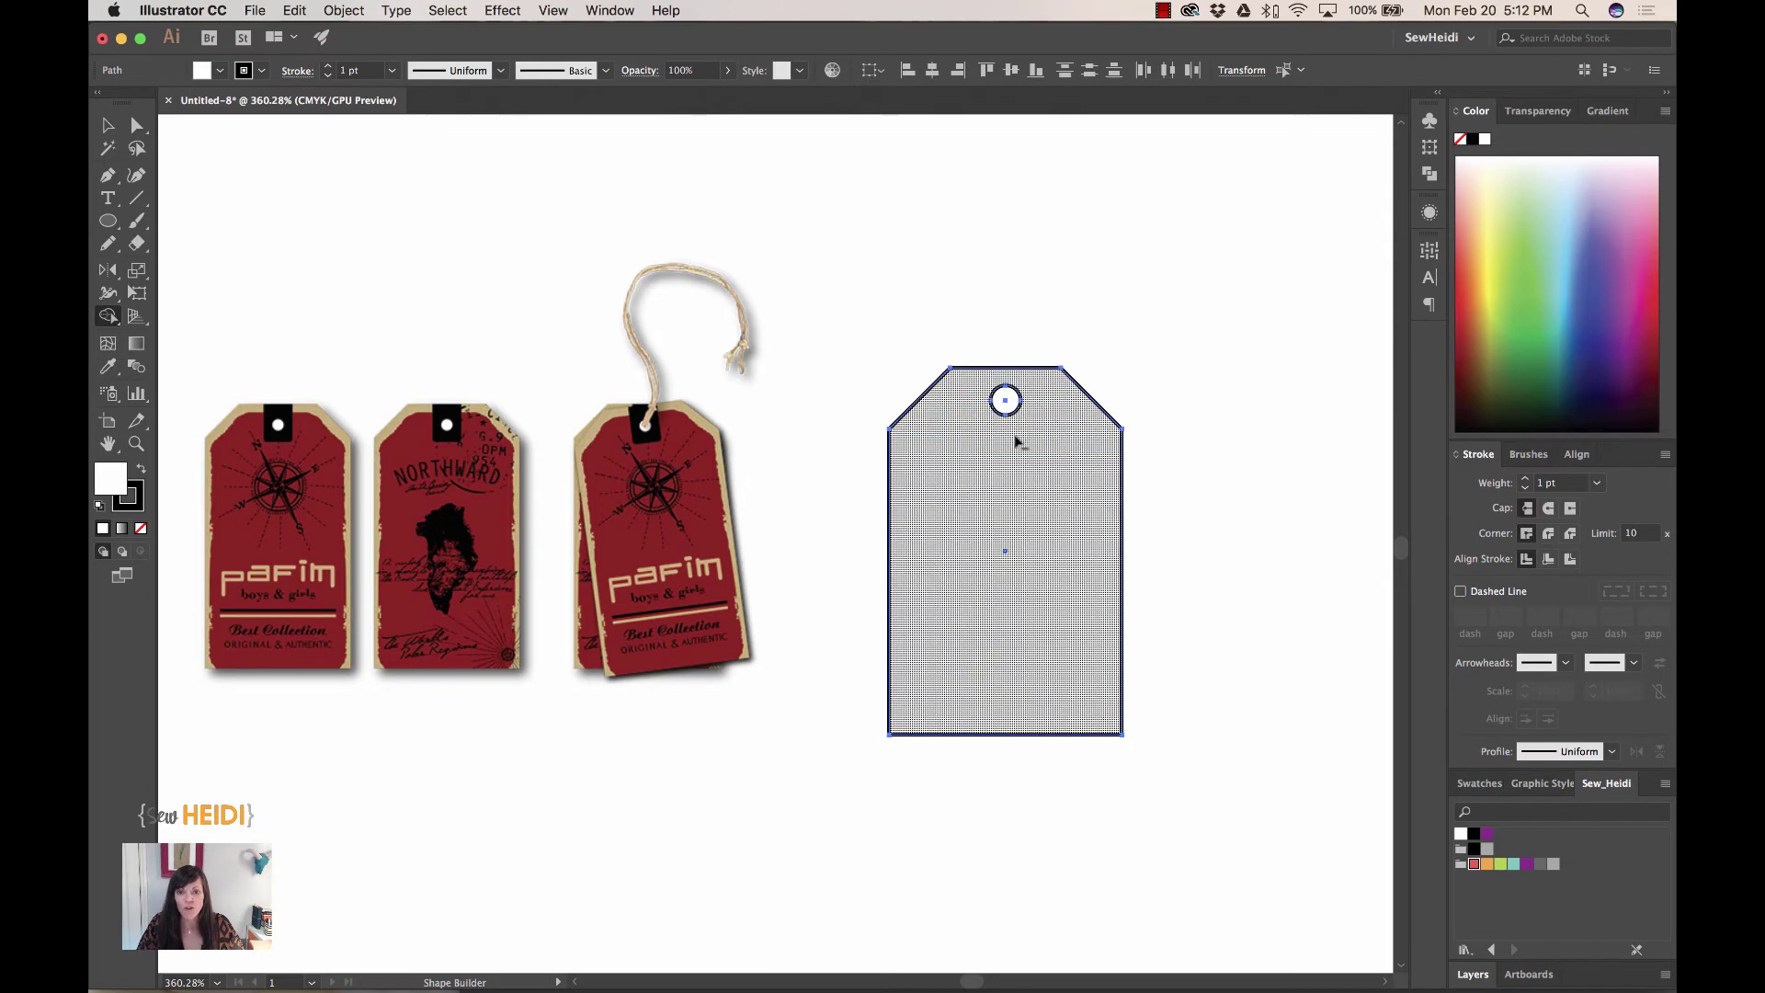
{"action": "left_click", "coordinate": [1005, 400], "text": "alt"}
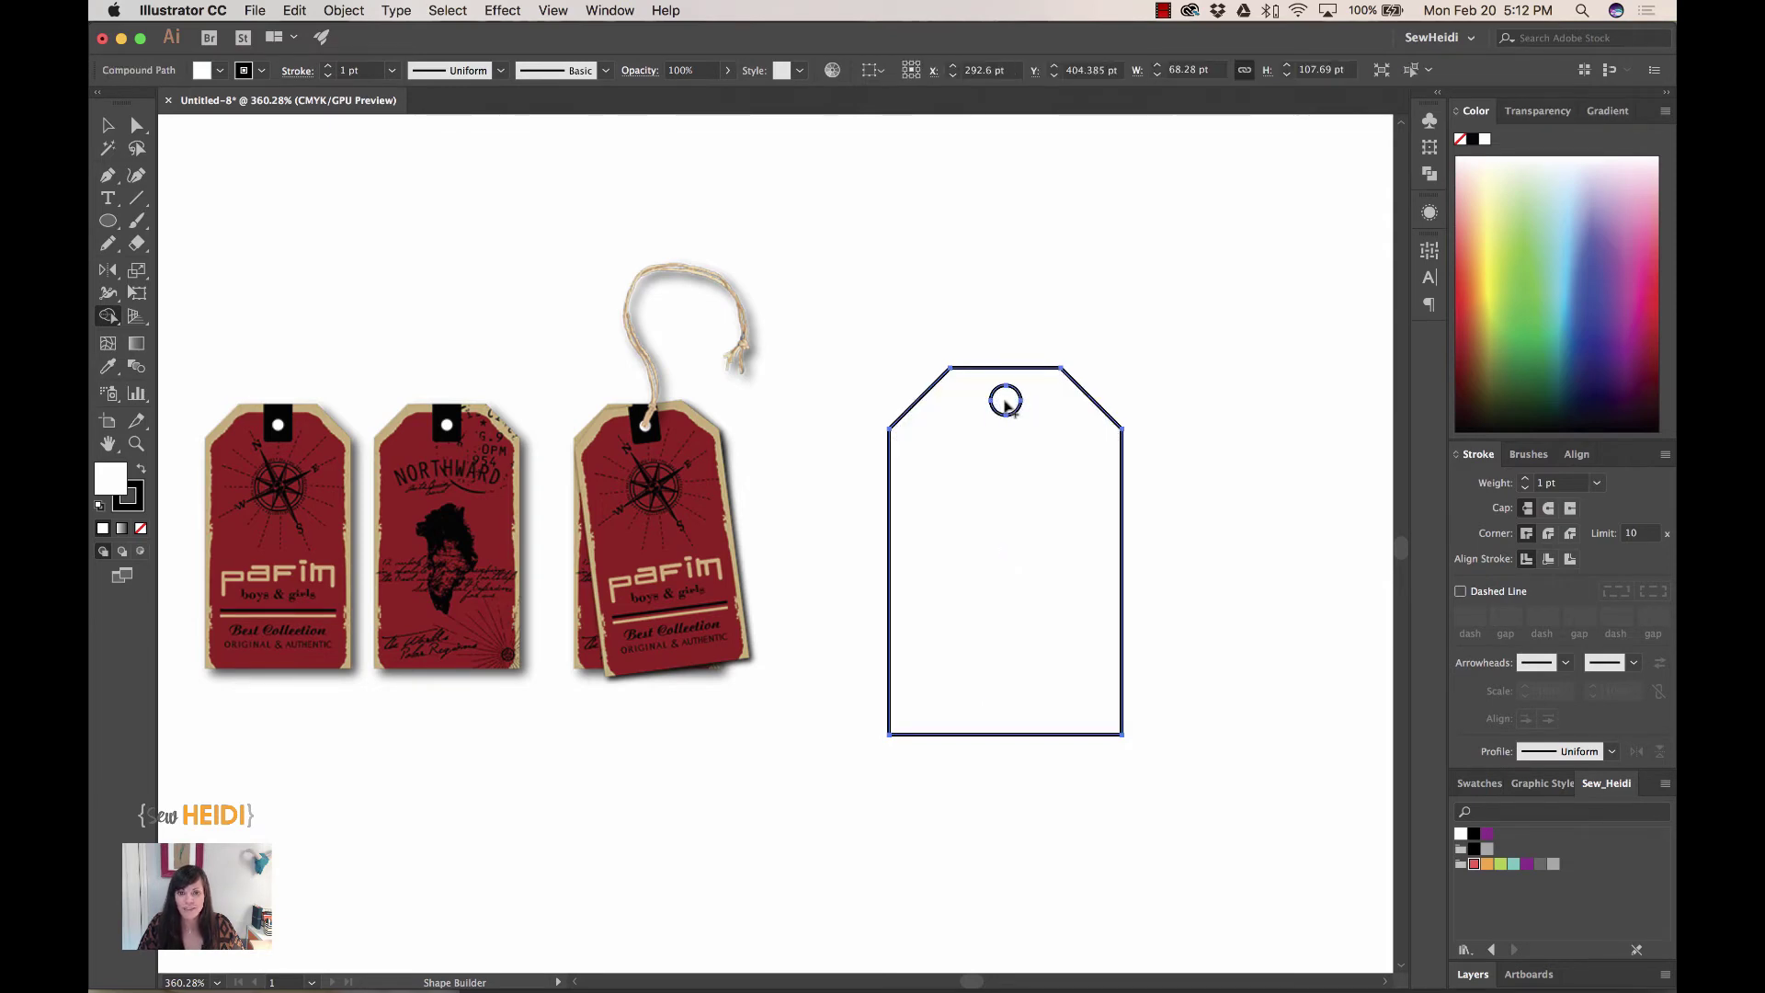
{"action": "left_click", "coordinate": [111, 124]}
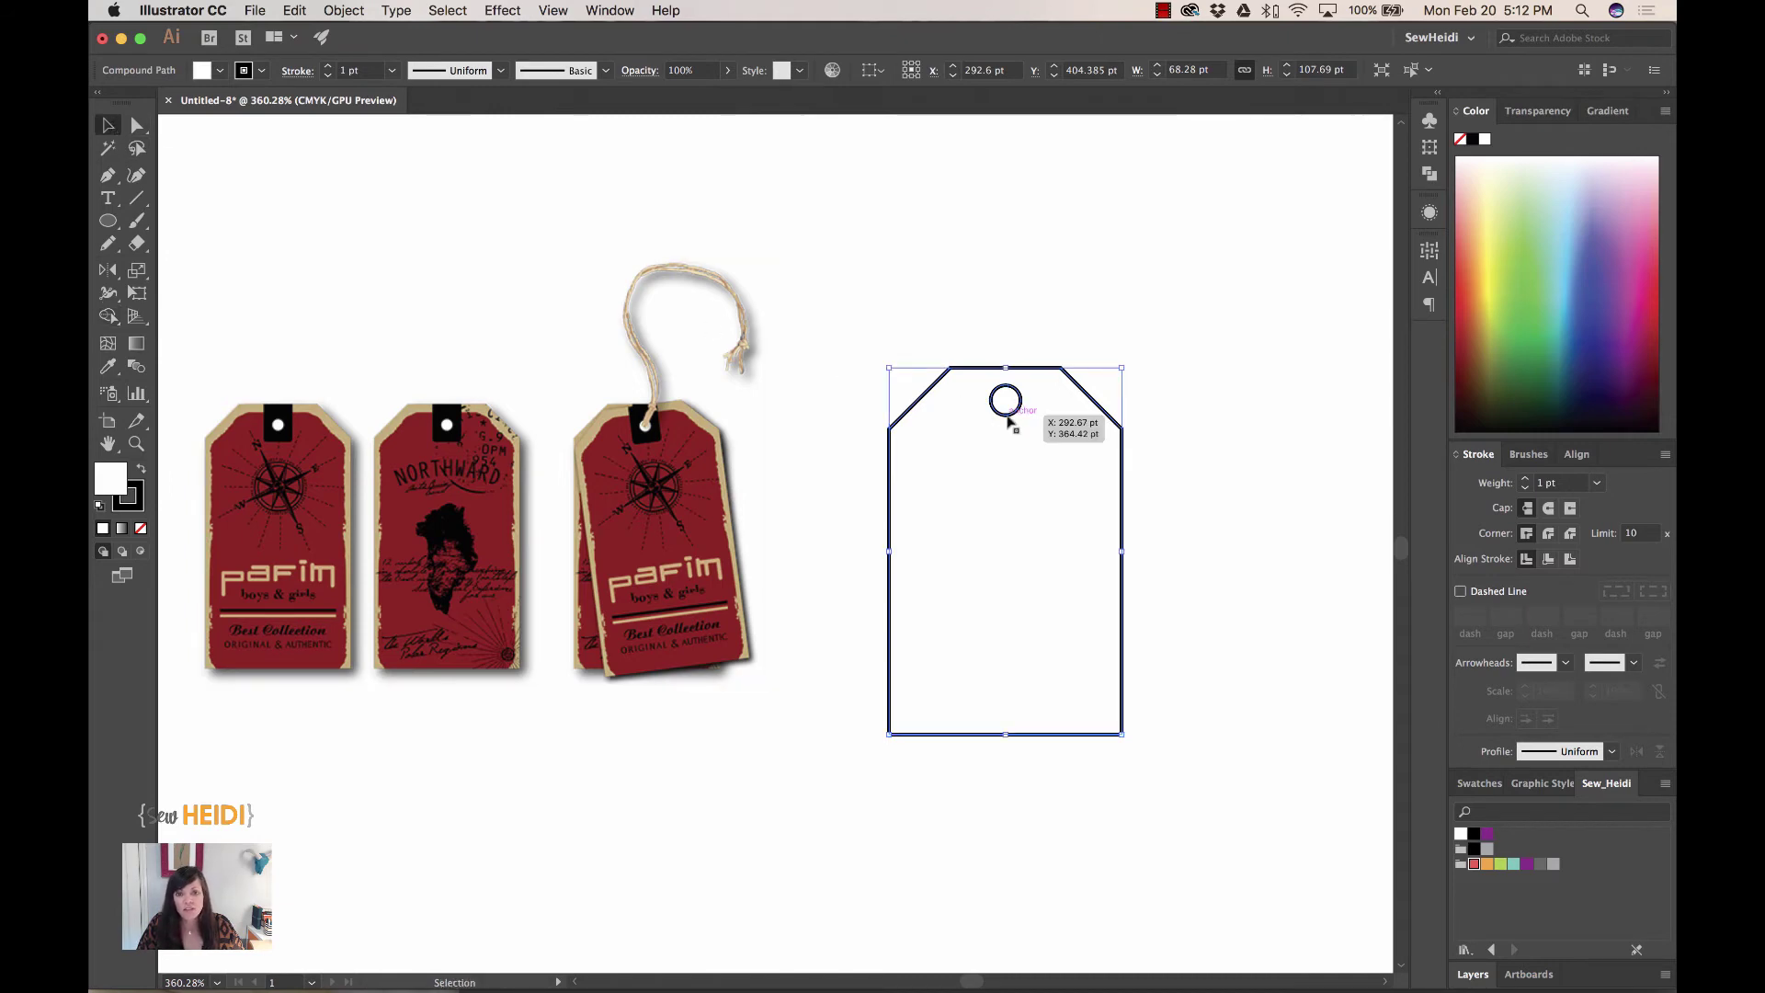
{"action": "mouse_move", "coordinate": [1007, 415]}
{"action": "left_mouse_down"}
{"action": "mouse_move", "coordinate": [696, 493]}
{"action": "mouse_move", "coordinate": [1038, 382]}
{"action": "left_mouse_up"}
{"action": "left_click", "coordinate": [1268, 356]}
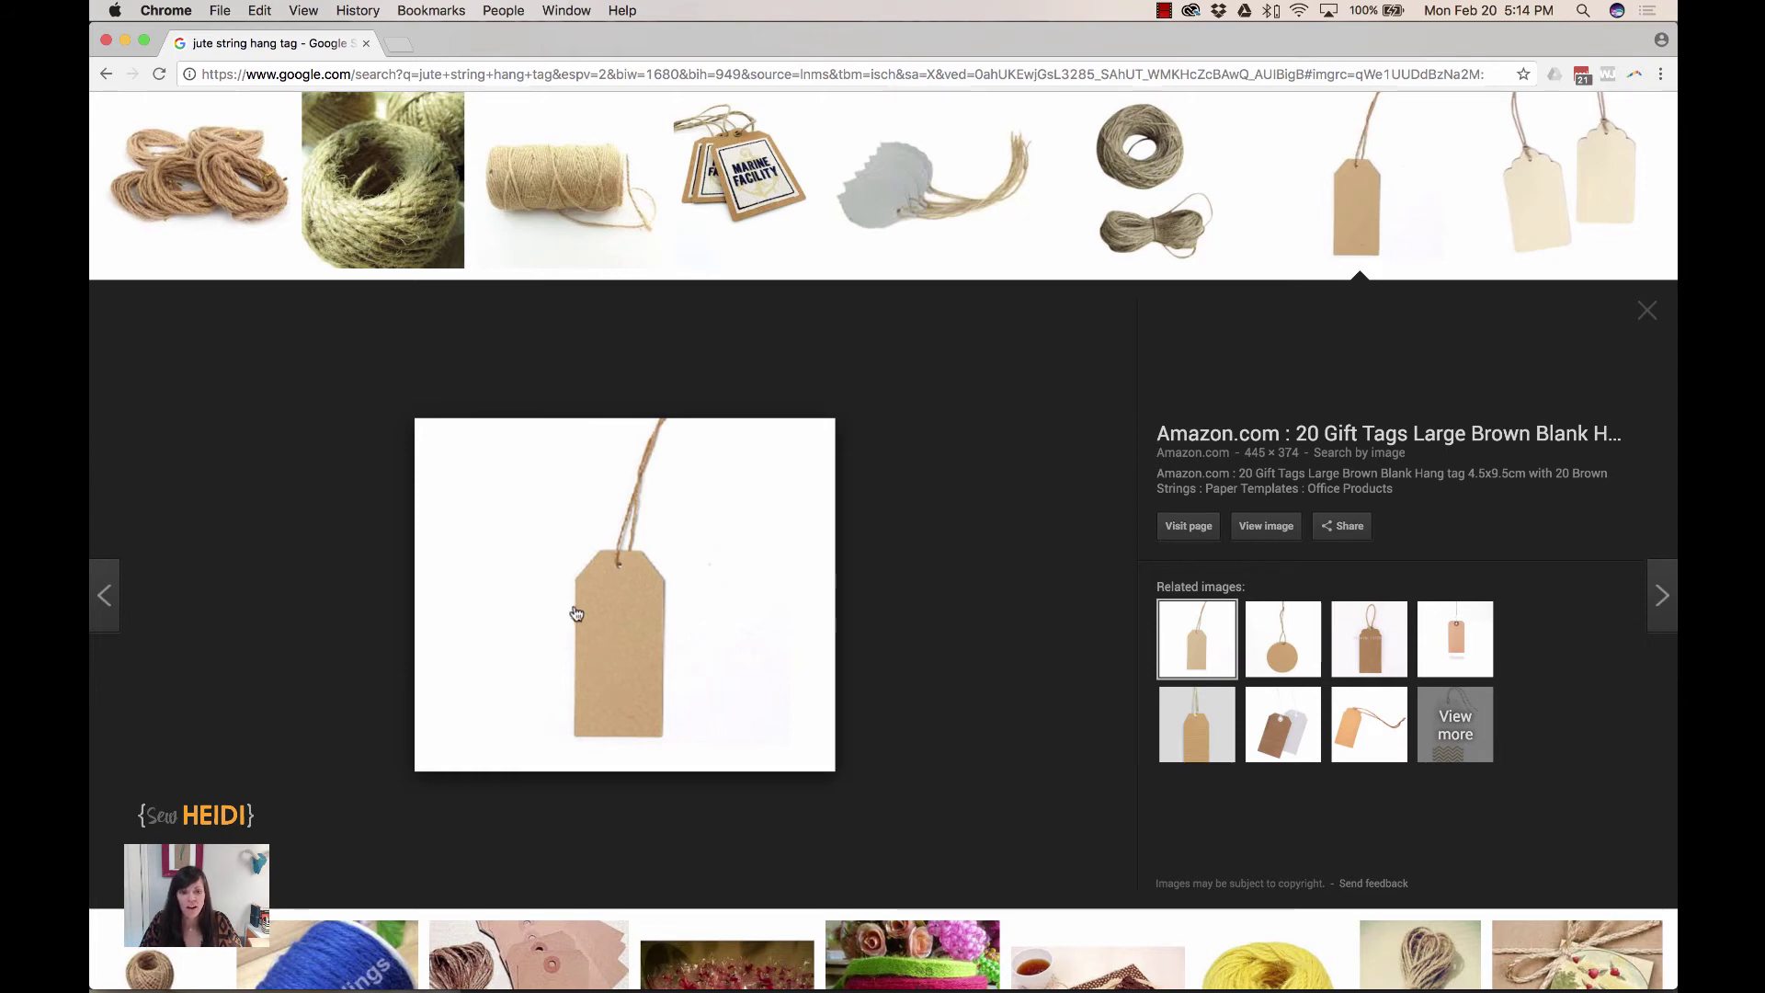
- Bring up the context menu on the brown jute-string tag image in Google Images
{"action": "right_click", "coordinate": [612, 605]}
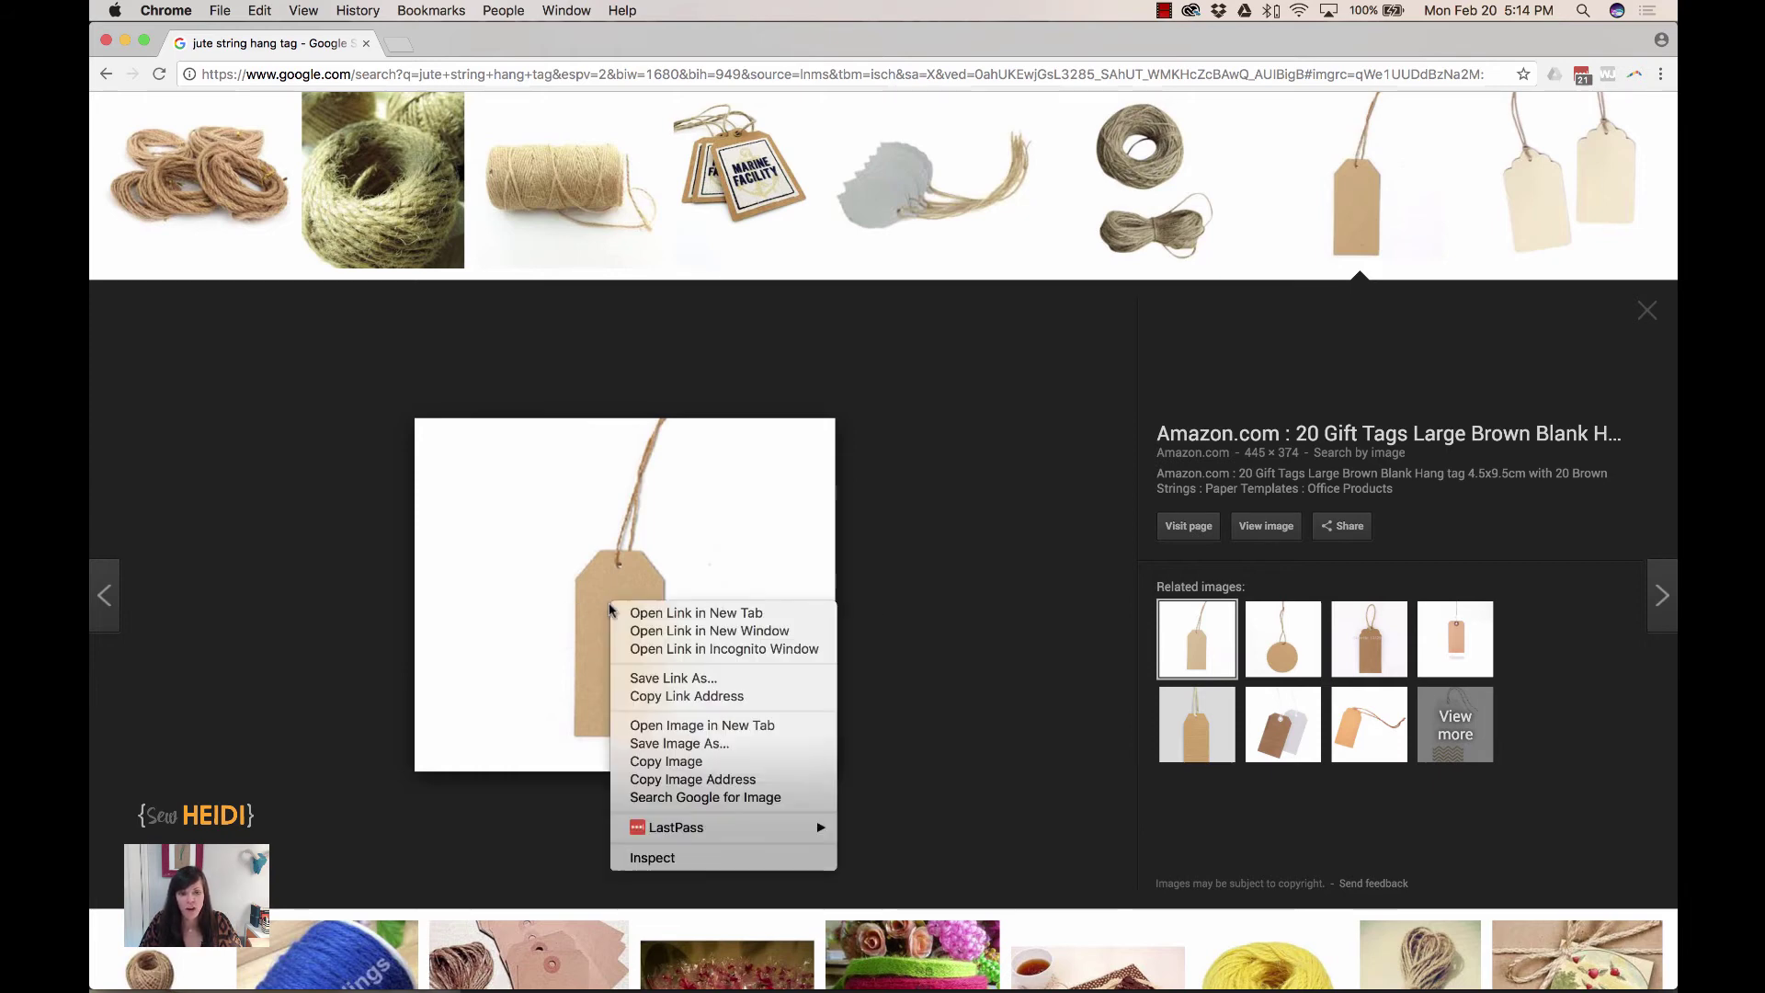
- Copy the tag photo and paste it into a new 445 × 374 px Photoshop document
{"action": "left_click", "coordinate": [659, 761]}
{"action": "key", "text": "super+Tab"}
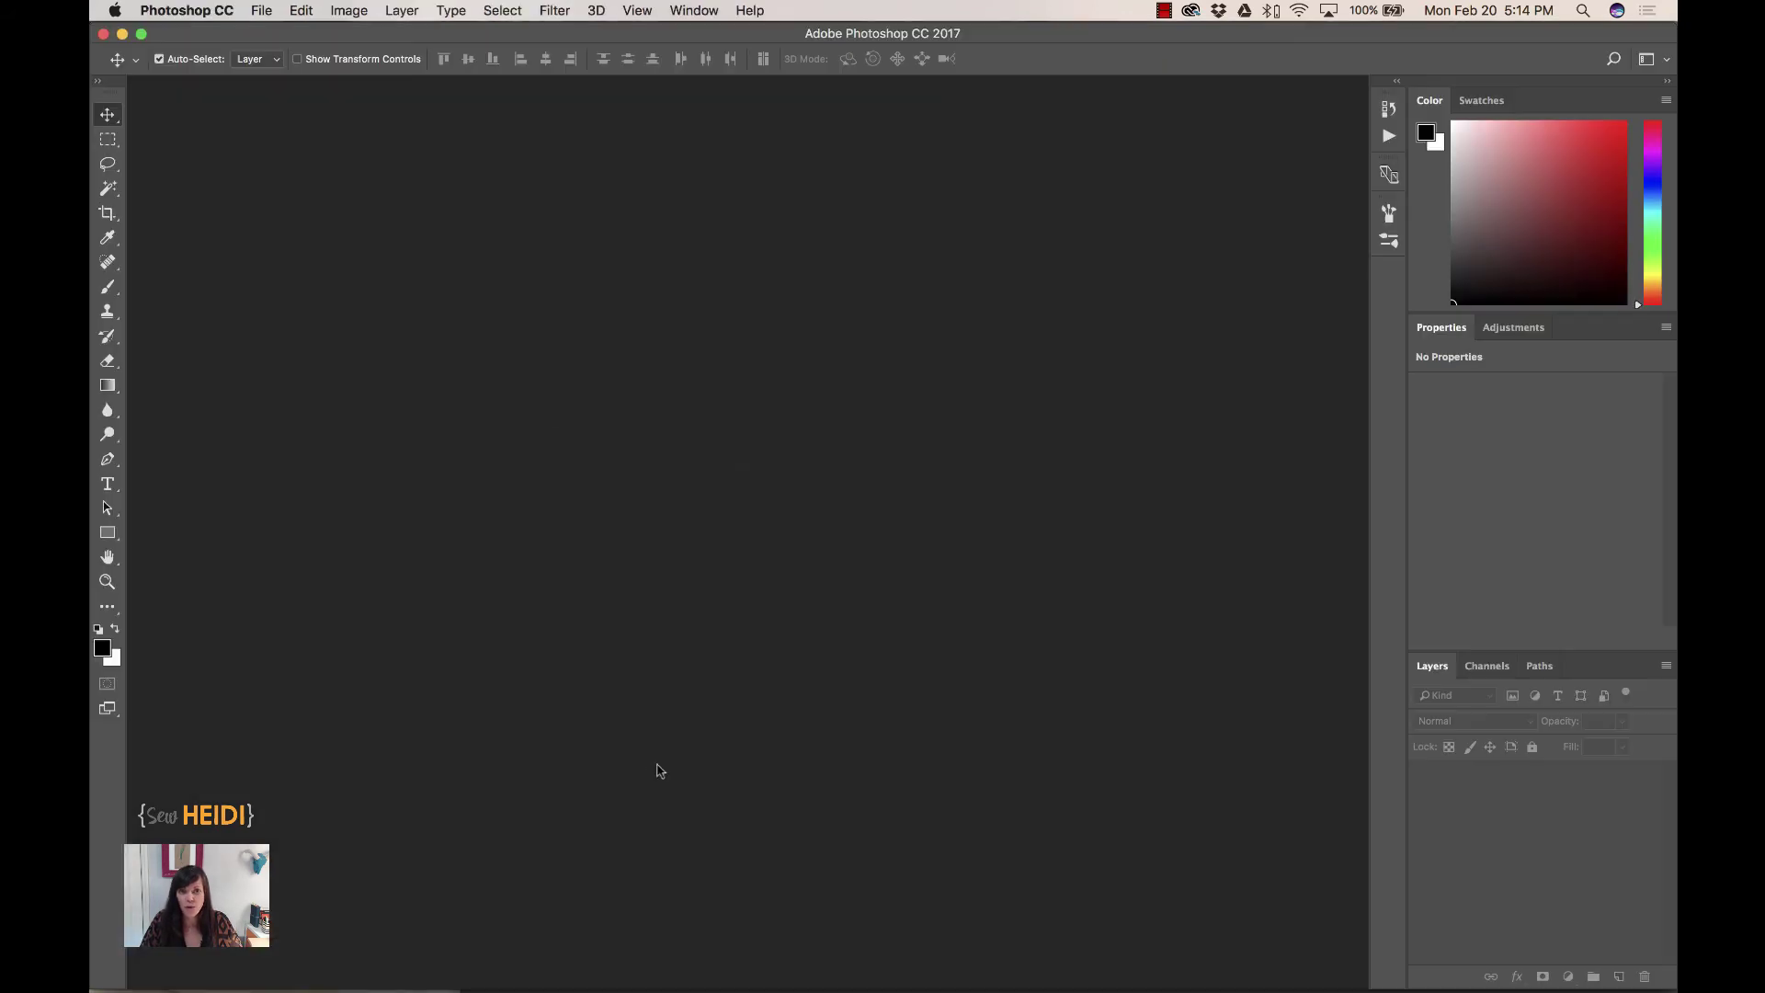
{"action": "key", "text": "super"}
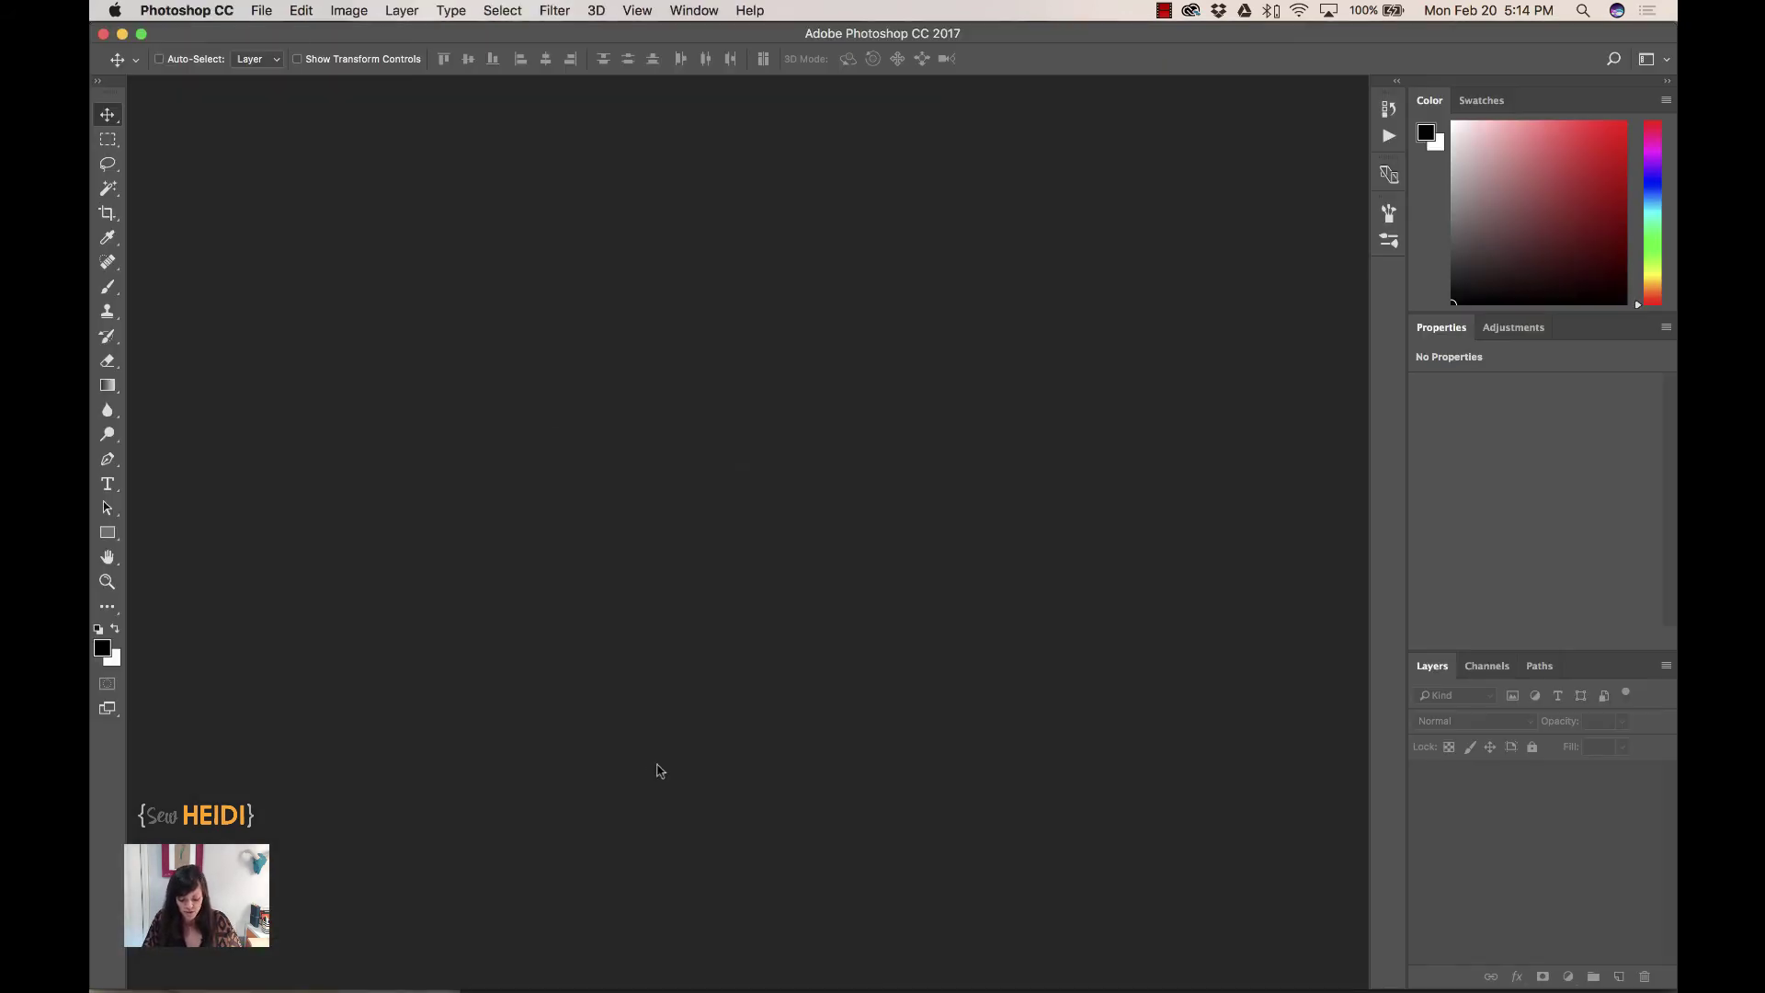
{"action": "key", "text": "super+n"}
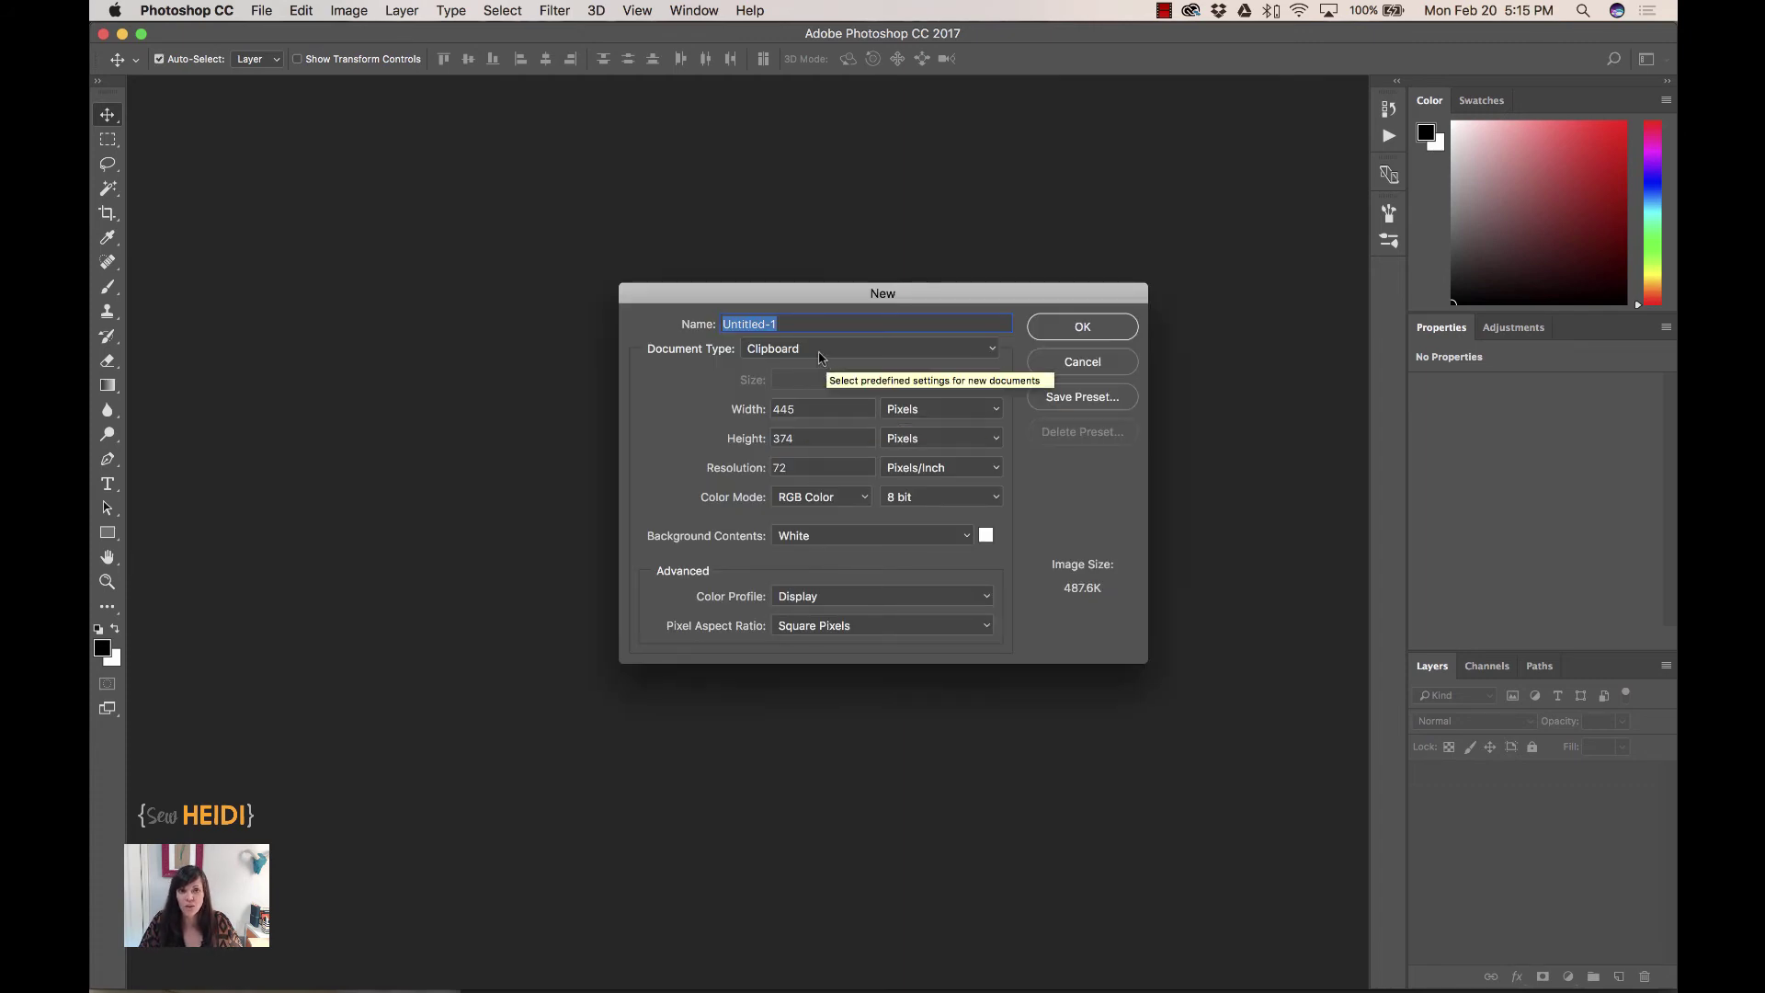
{"action": "left_click", "coordinate": [1099, 331]}
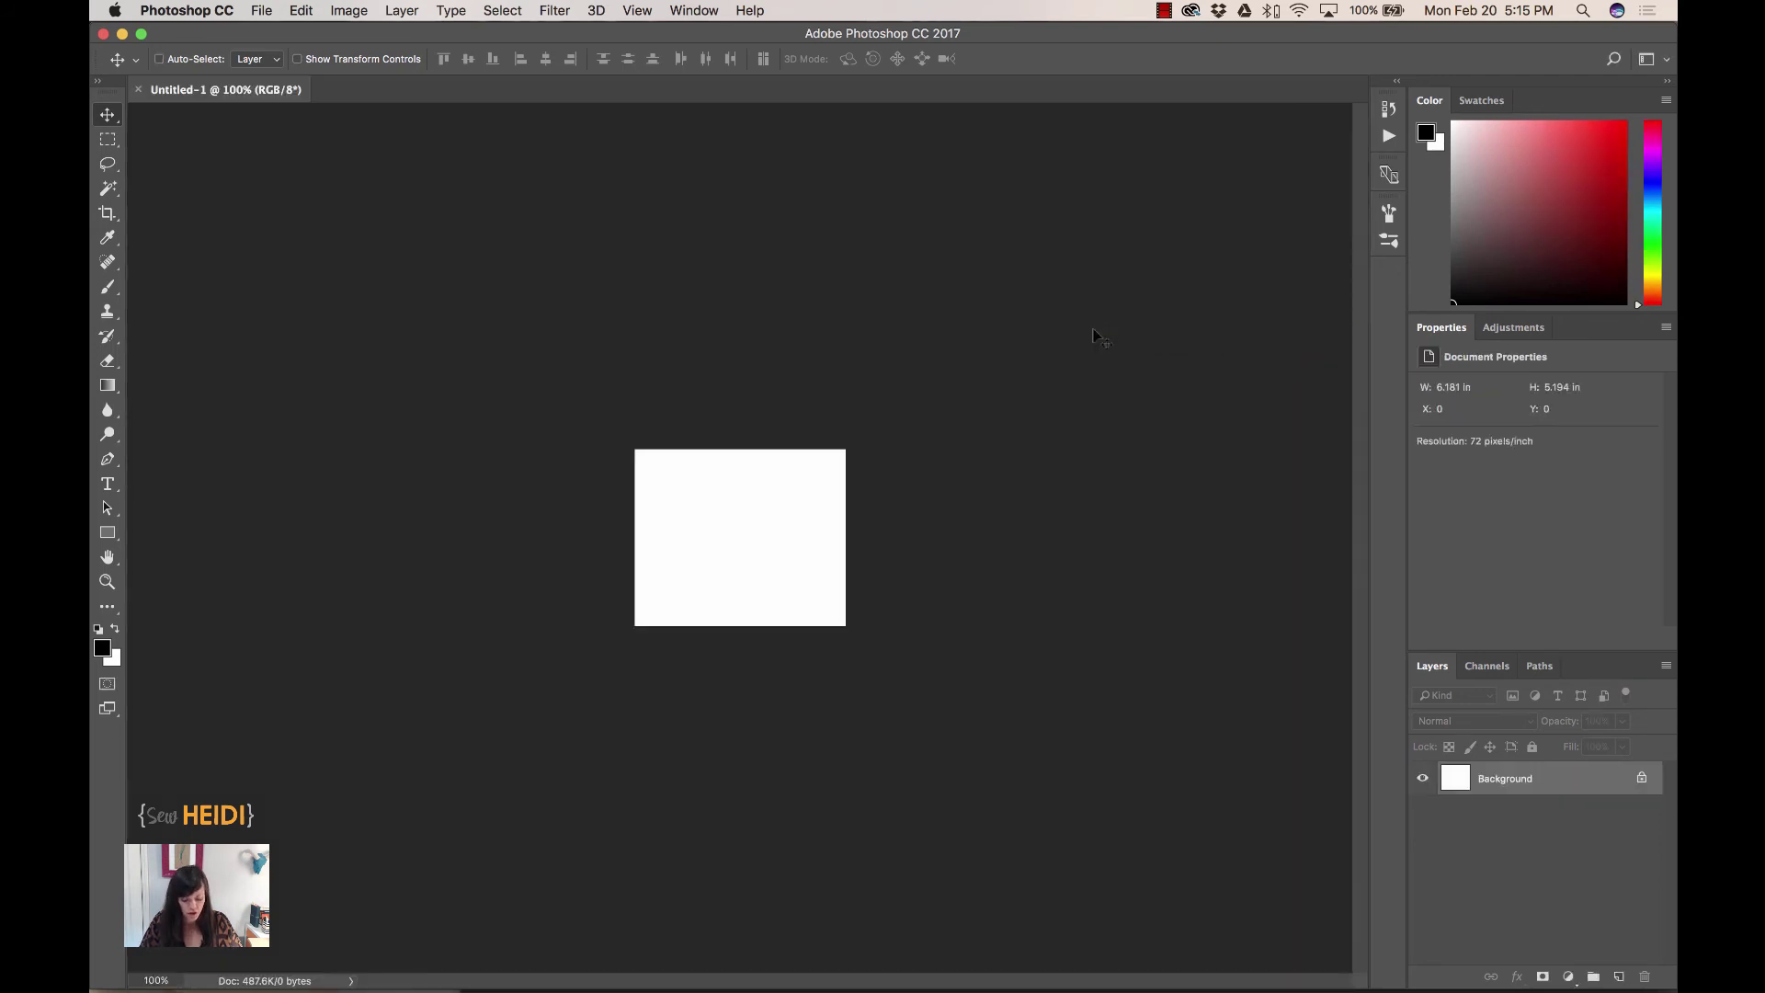
{"action": "key", "text": "super+v"}
{"action": "key", "text": "super+equal"}
{"action": "key", "text": "super+equal"}
{"action": "key", "text": "super+equal"}
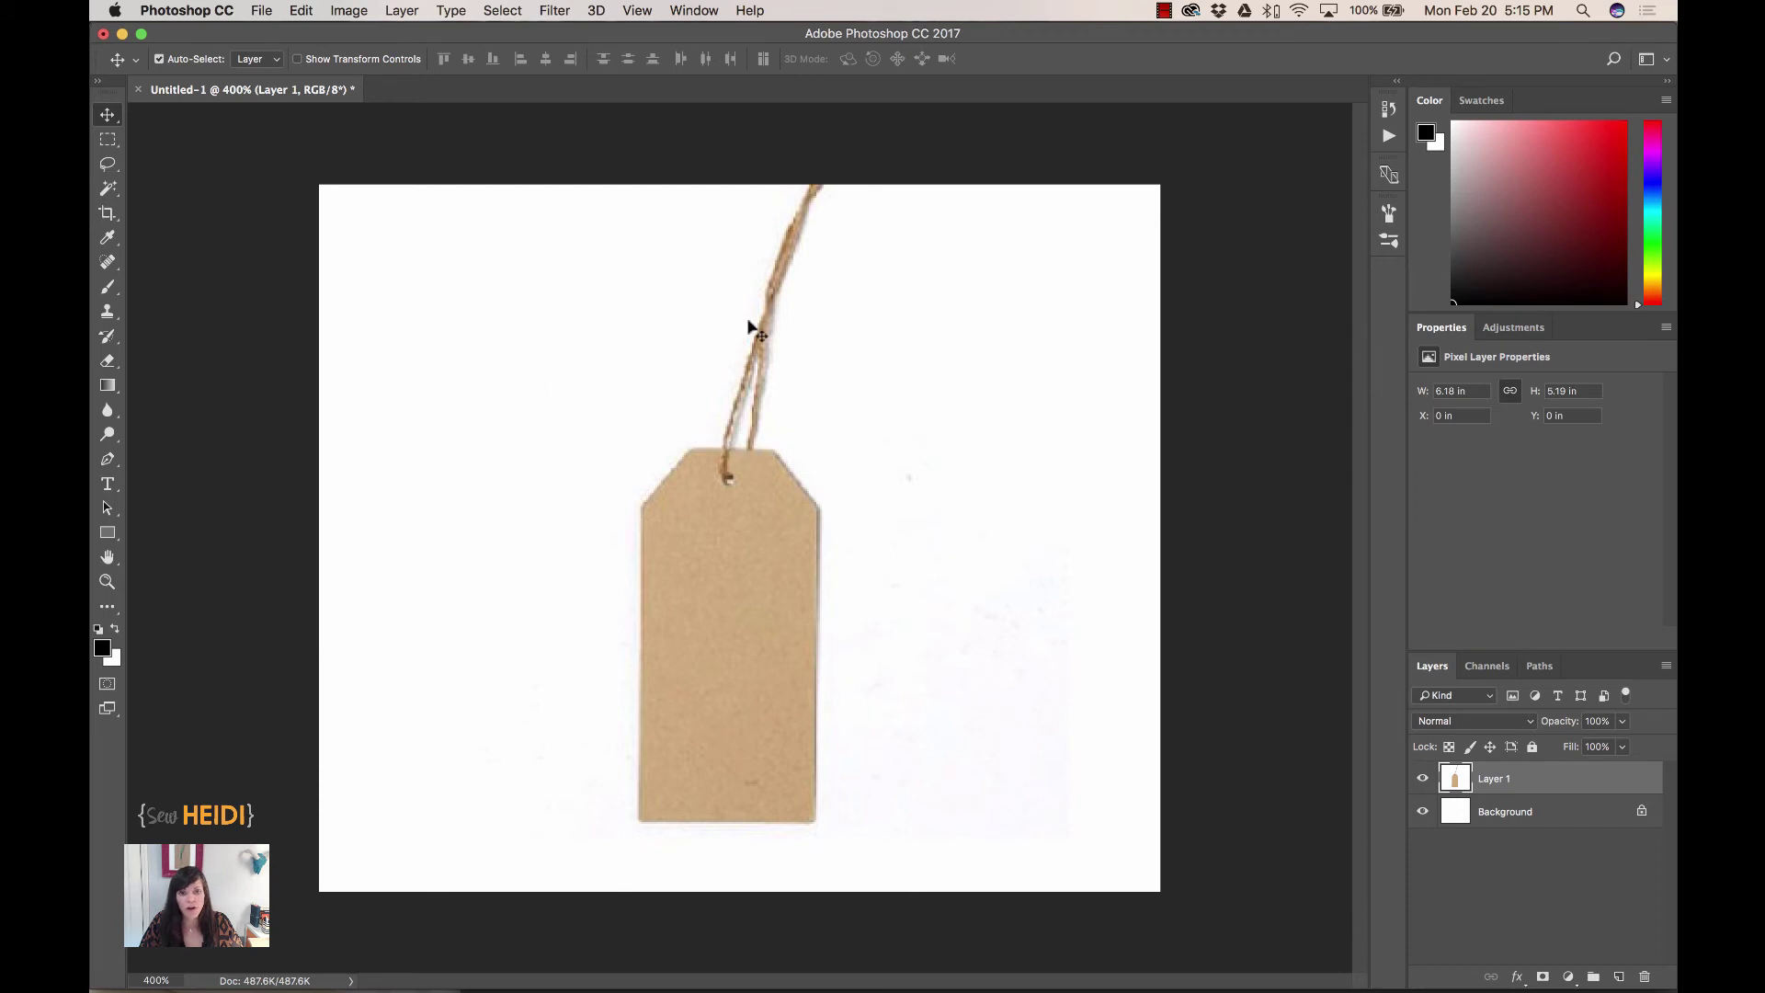
{"action": "left_click", "coordinate": [109, 191]}
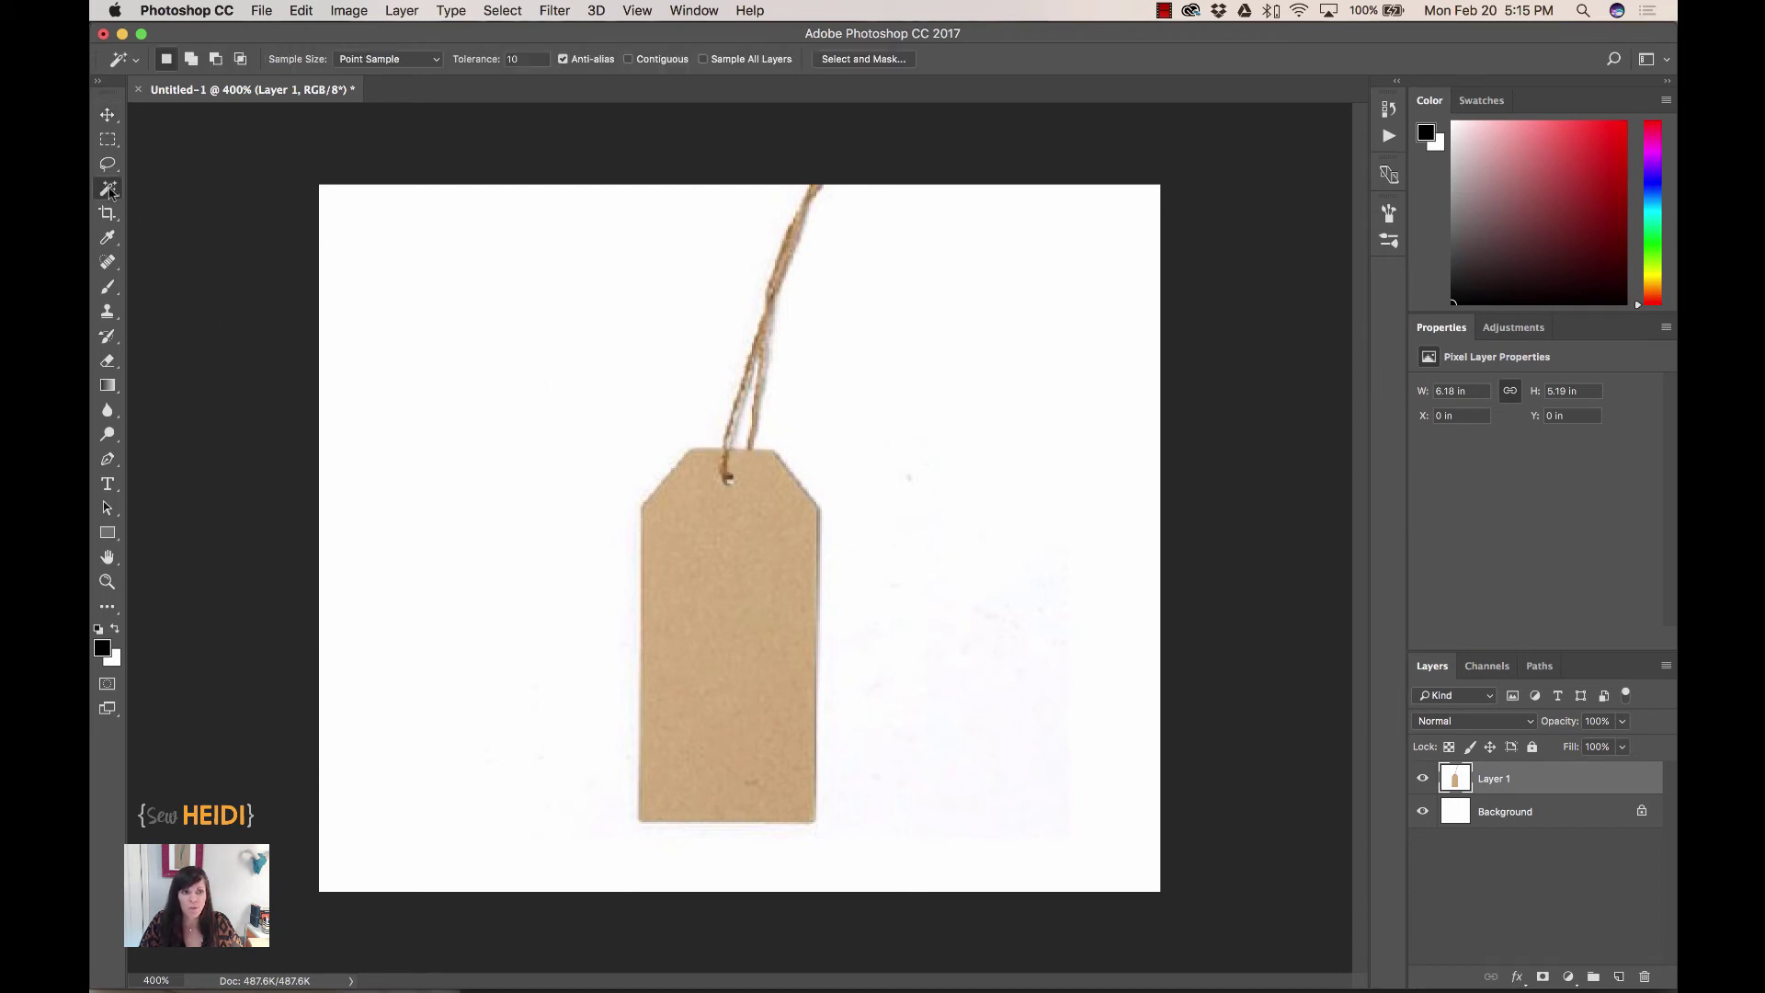
{"action": "right_click", "coordinate": [108, 190]}
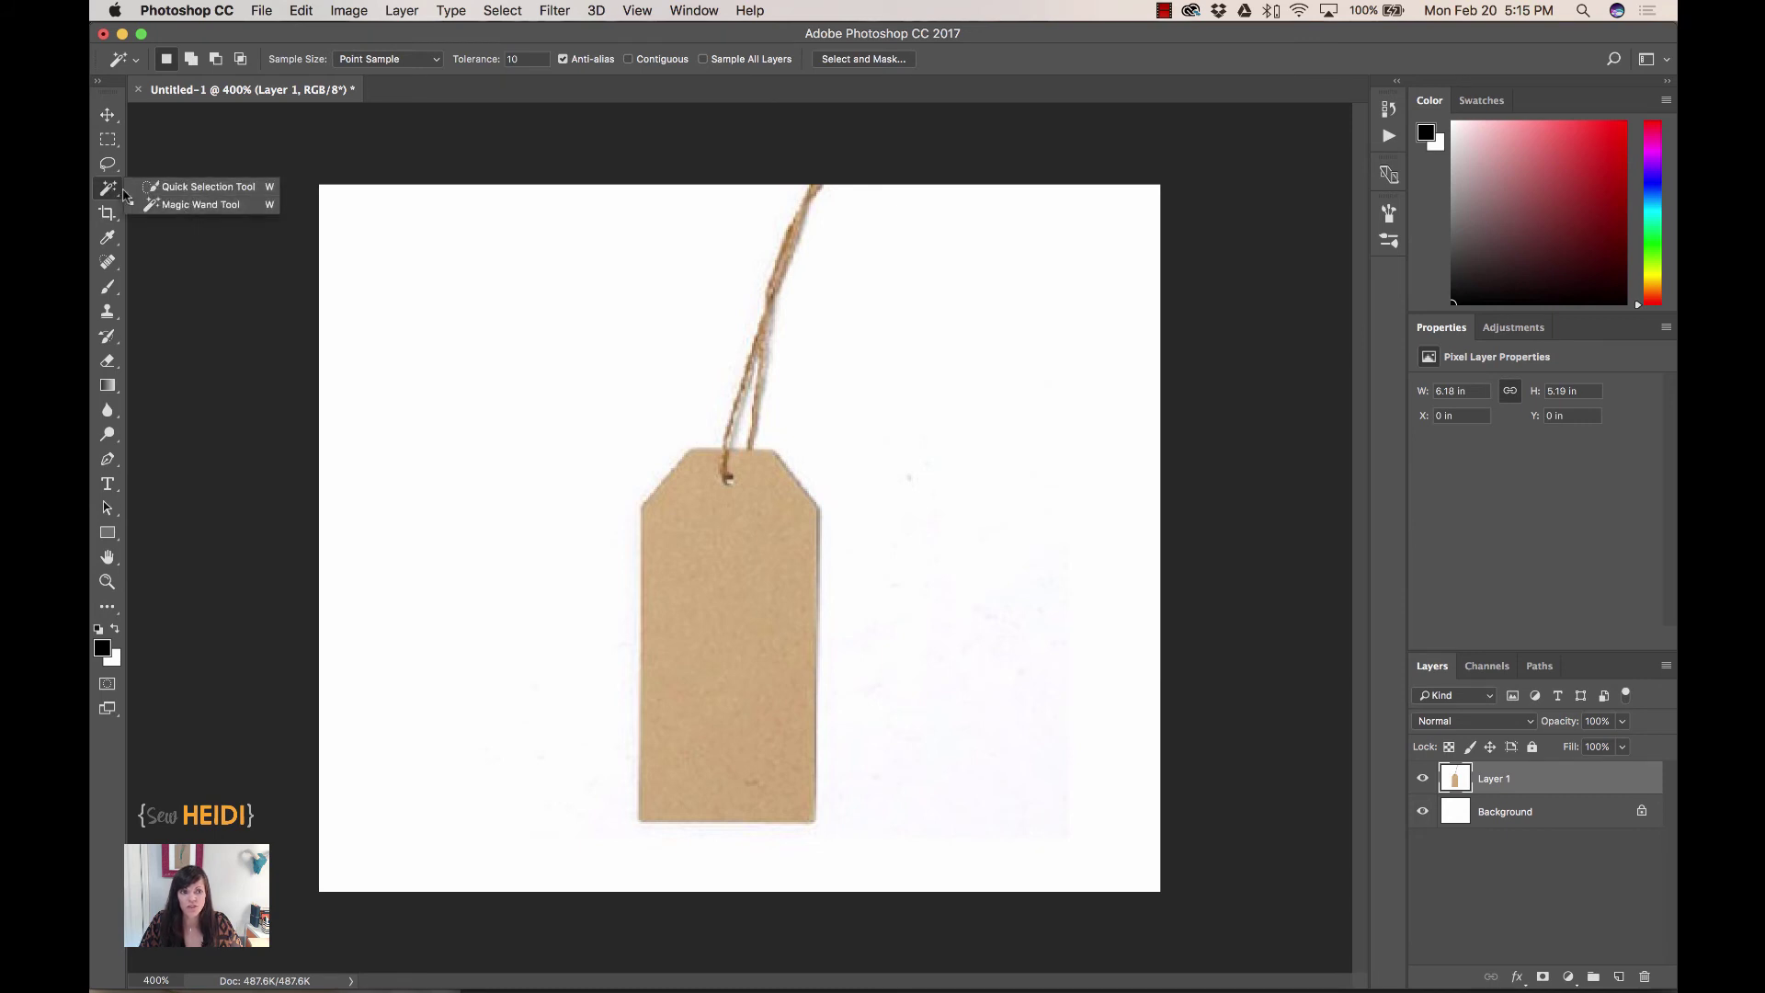
{"action": "left_click", "coordinate": [173, 206]}
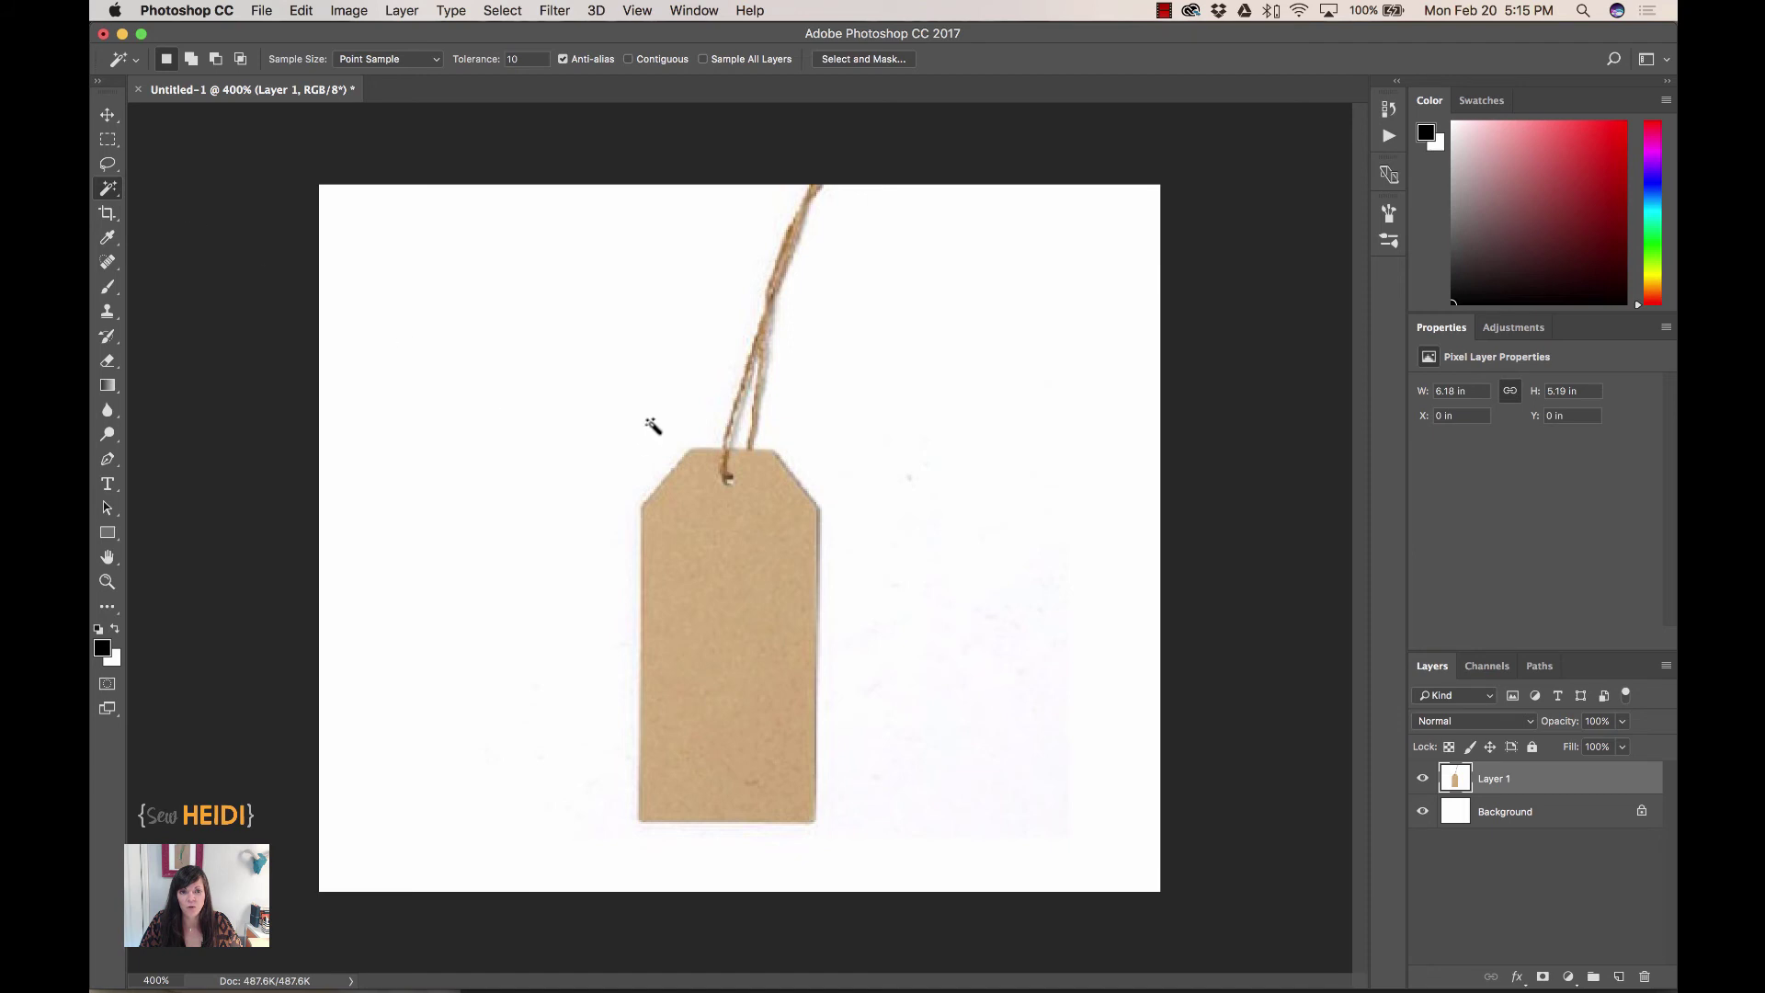
{"action": "left_click", "coordinate": [648, 370]}
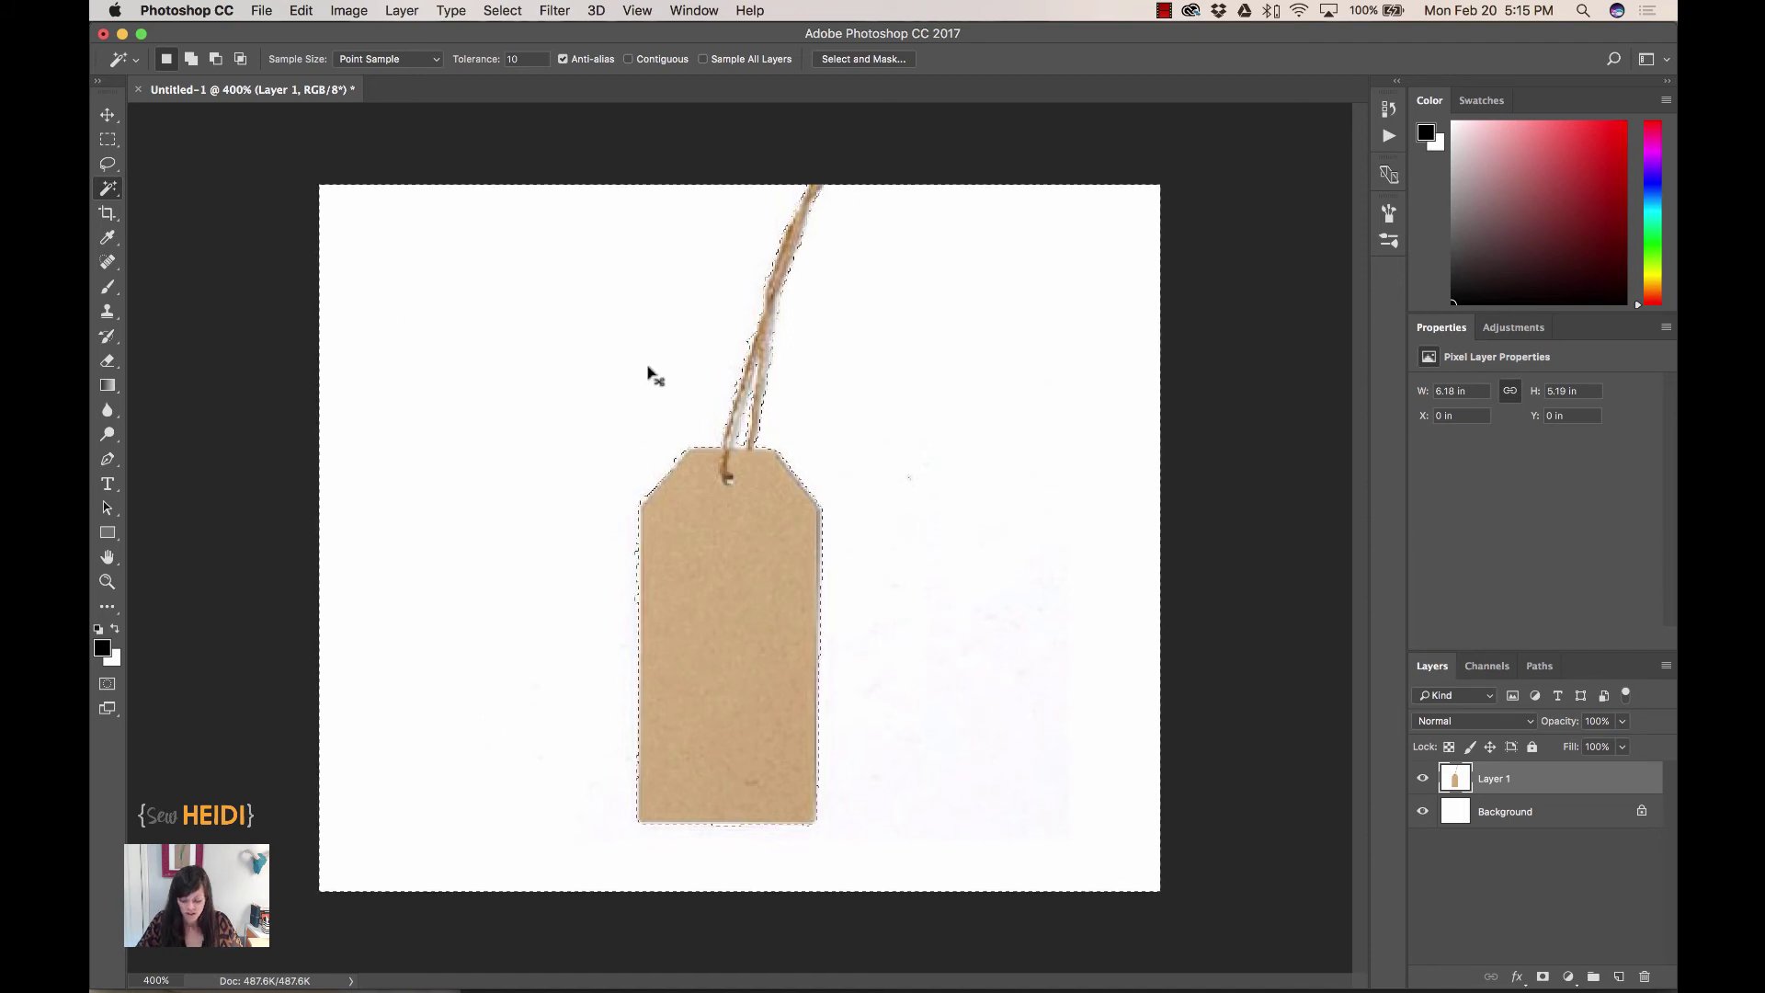
{"action": "key", "text": "super+plus"}
{"action": "key", "text": "super+plus"}
{"action": "key", "text": "super+plus"}
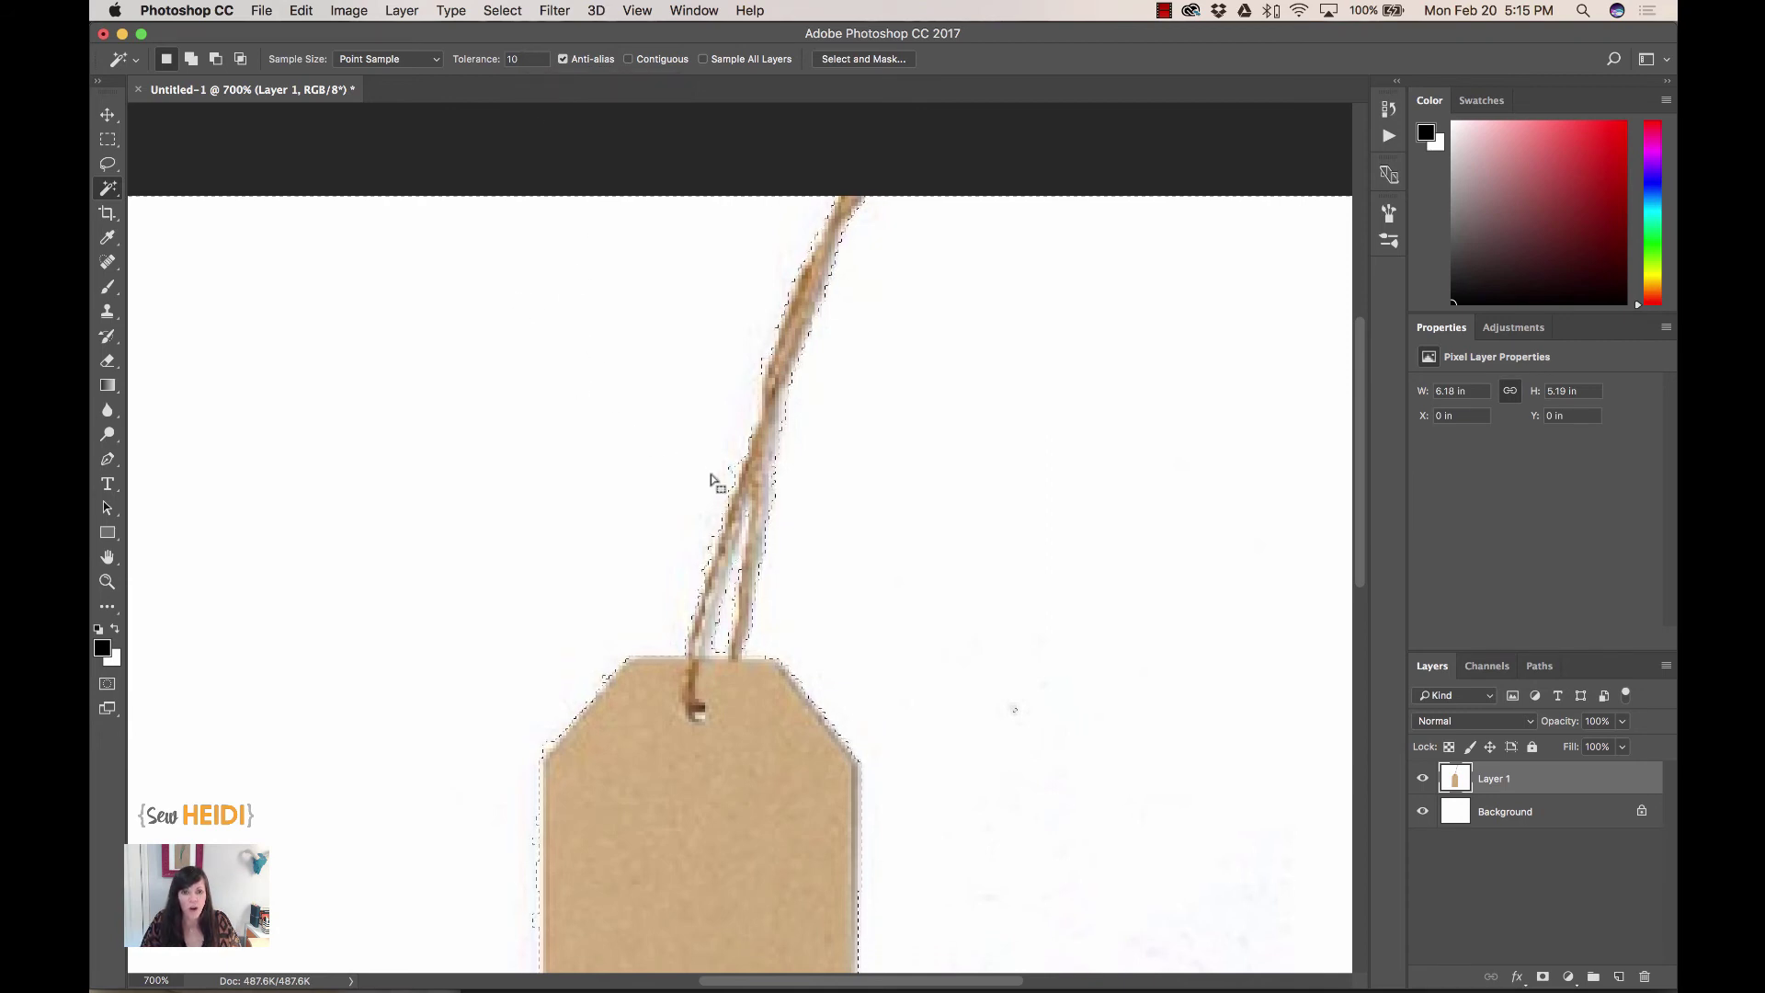
{"action": "key", "text": "super+plus"}
{"action": "key", "text": "super+plus"}
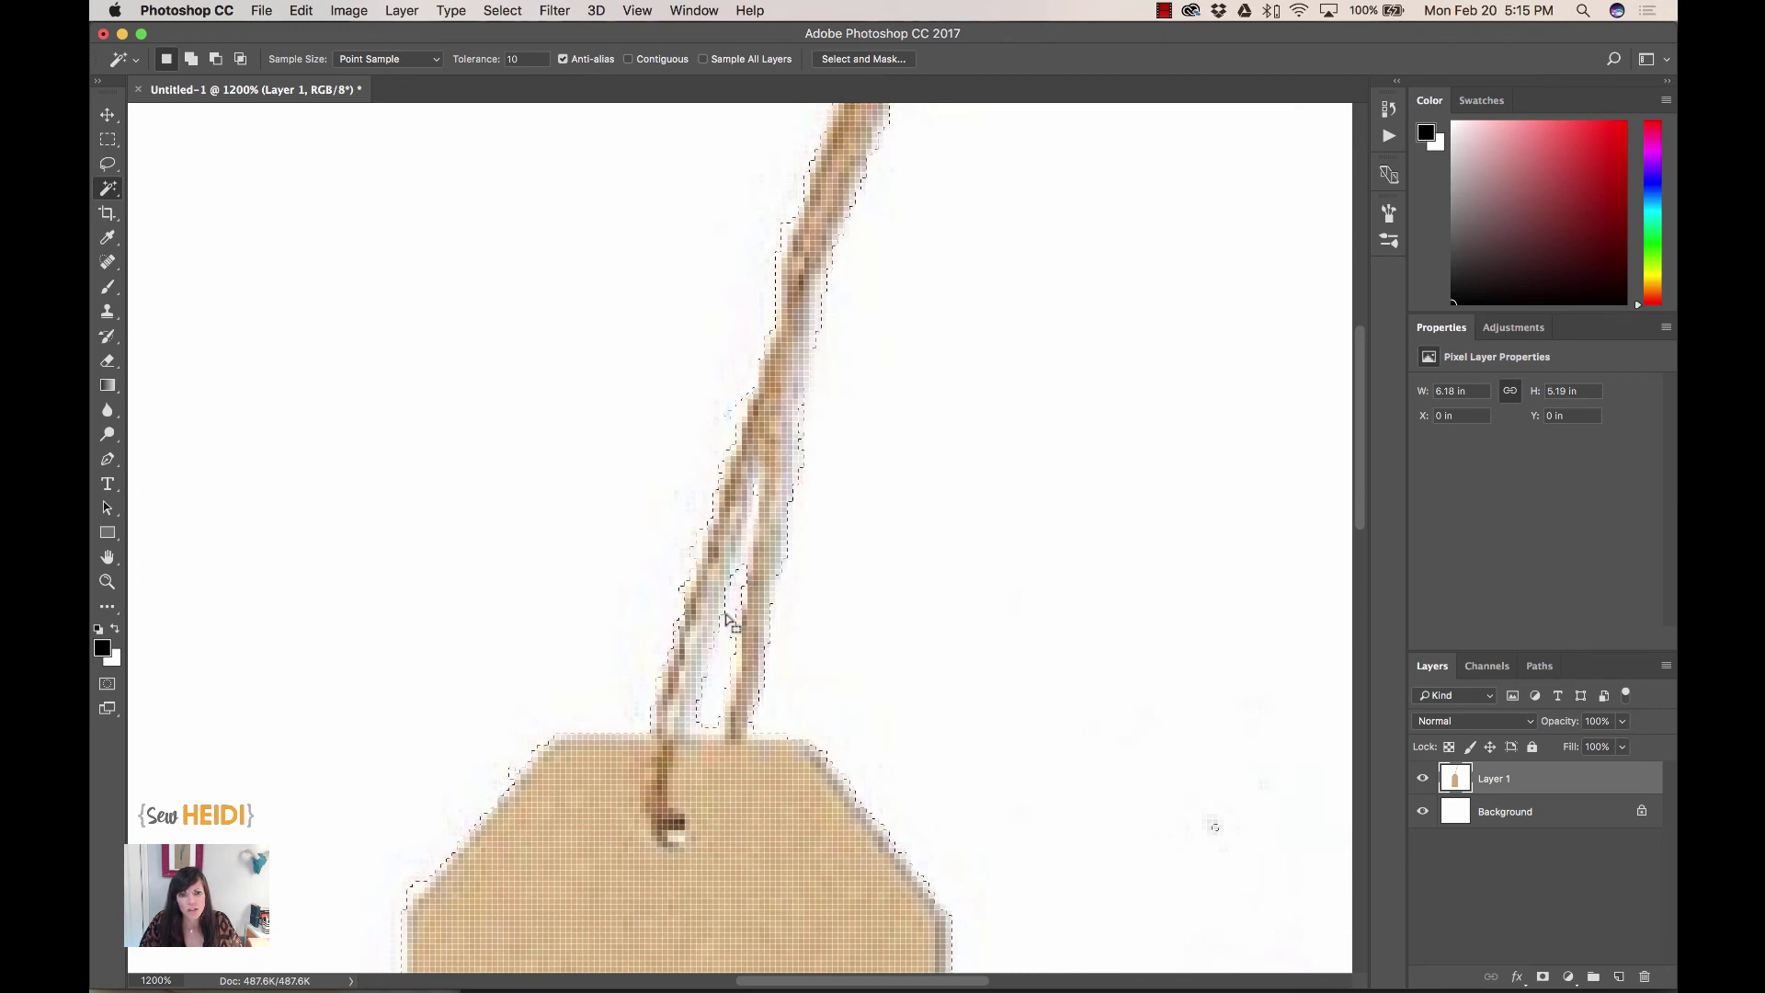
{"action": "key", "text": "super+d"}
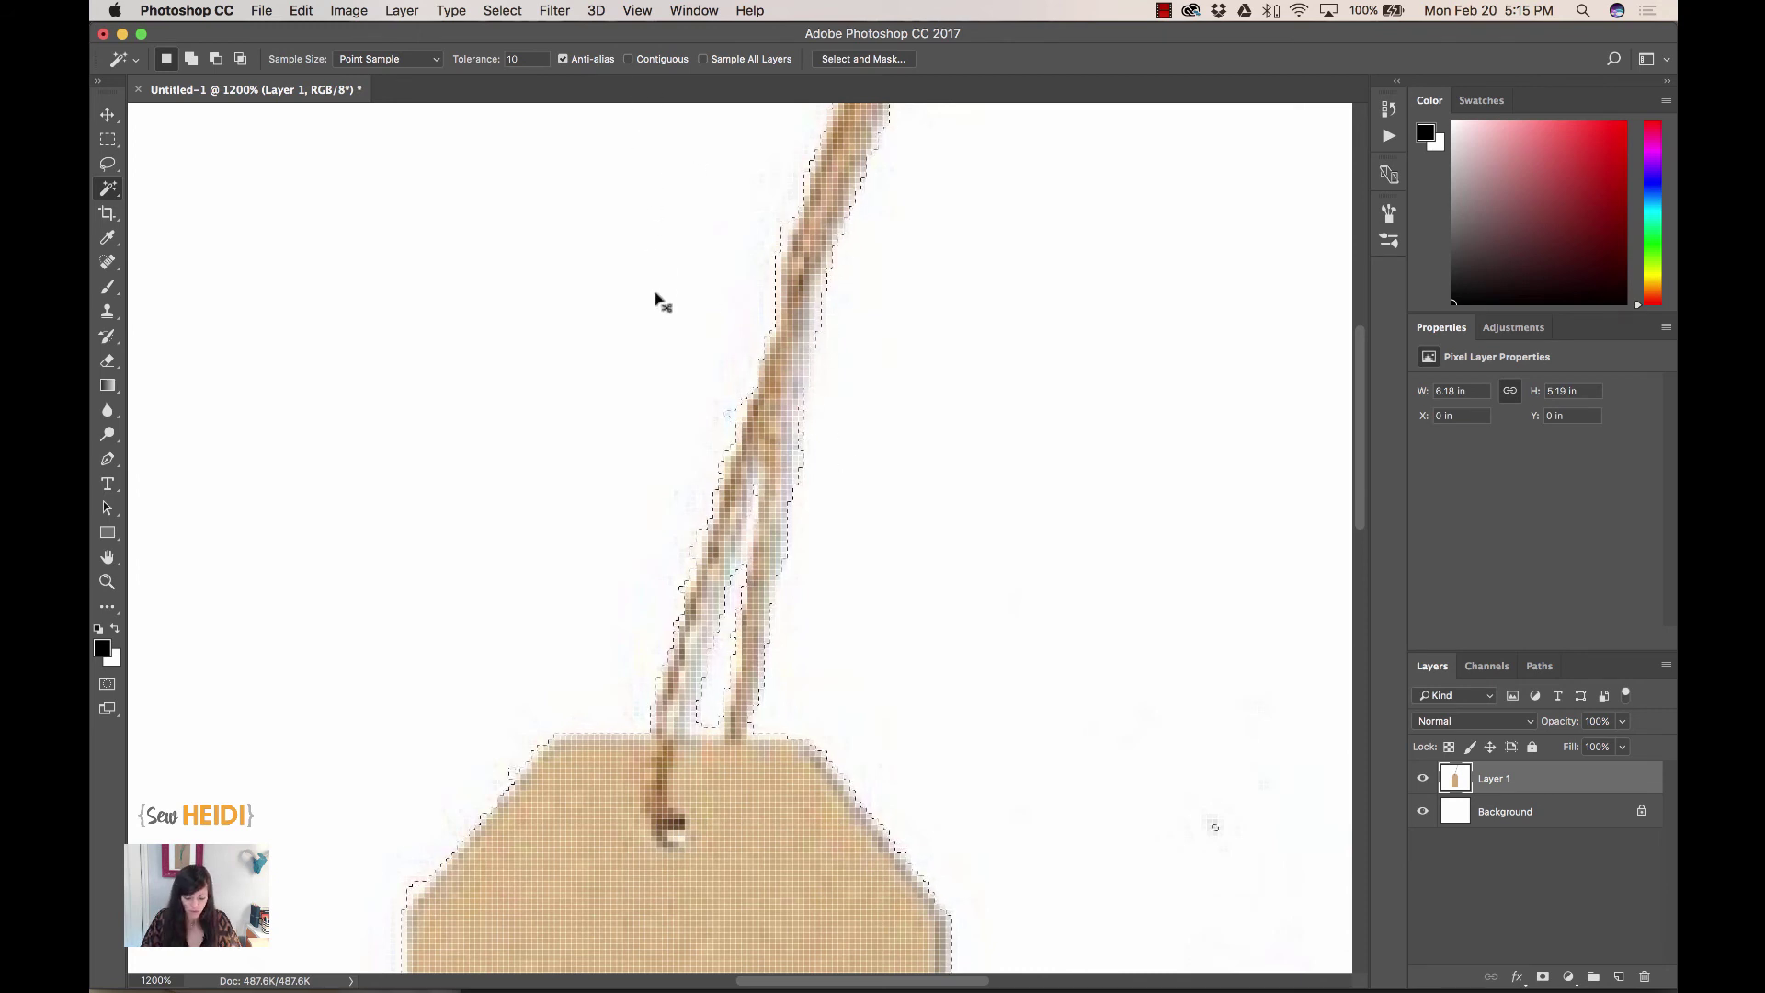
- Delete the white background with Magic Wand tolerance 20 and hide the Background layer
{"action": "left_click", "coordinate": [513, 59]}
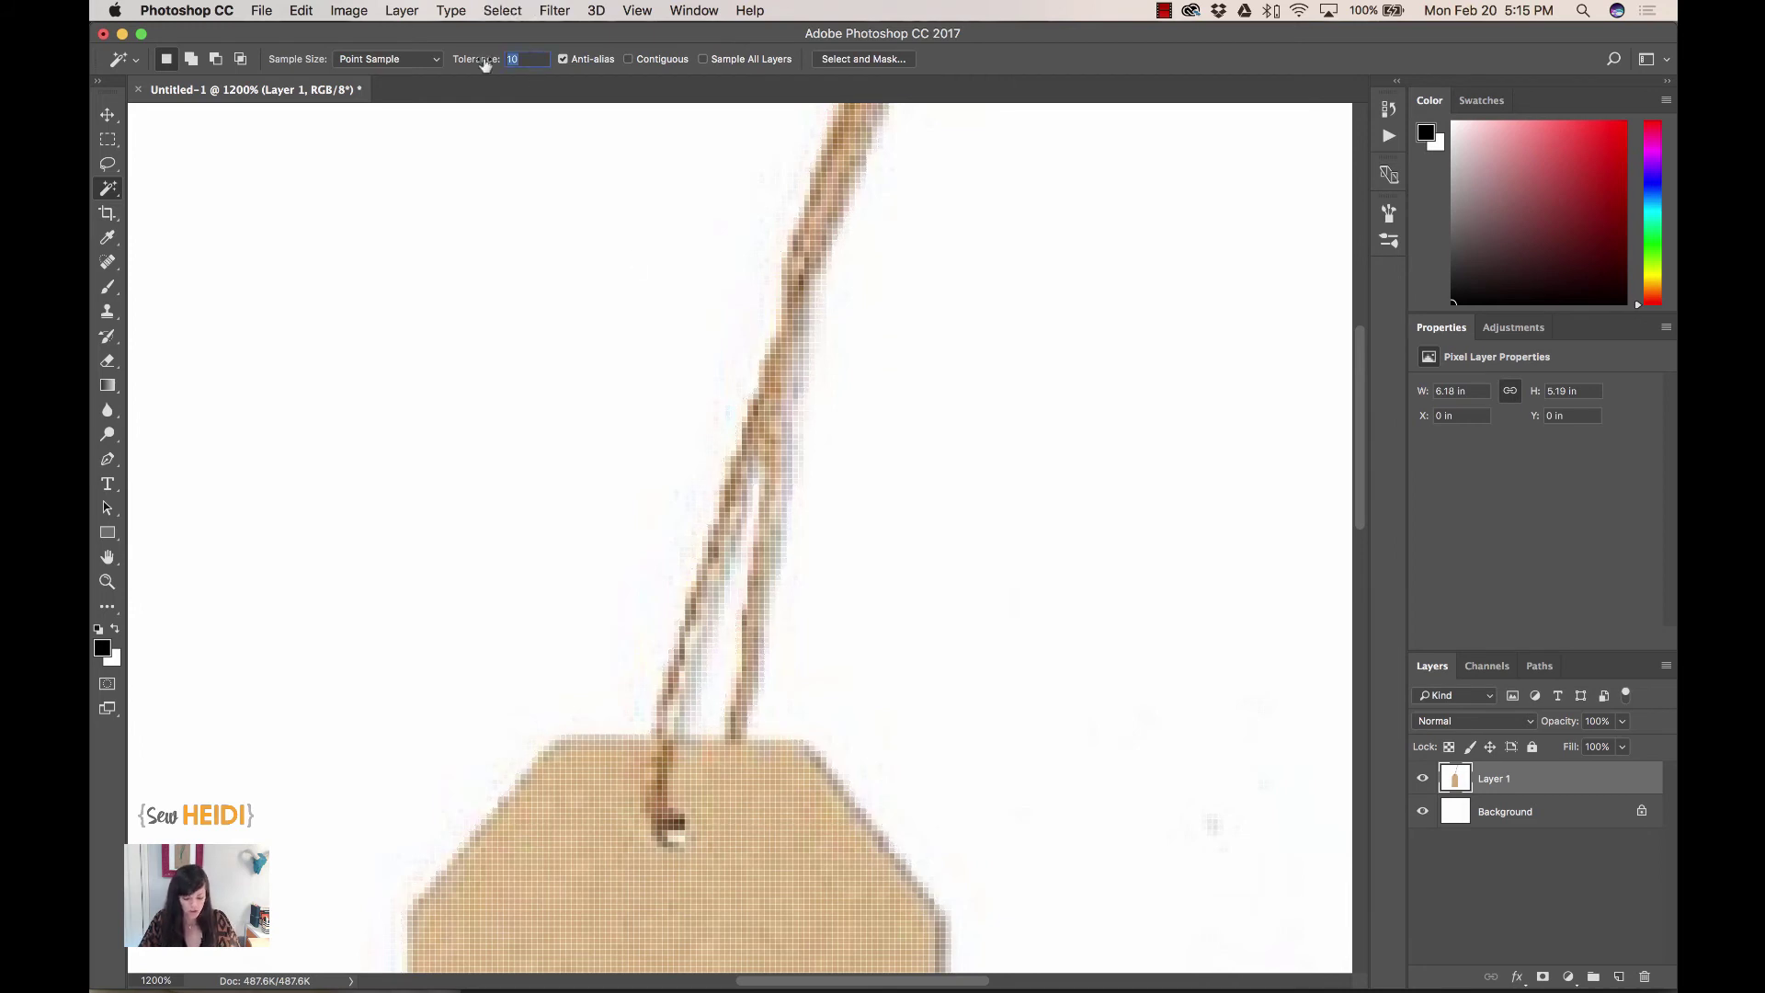
{"action": "type", "text": "20"}
{"action": "key", "text": "Return"}
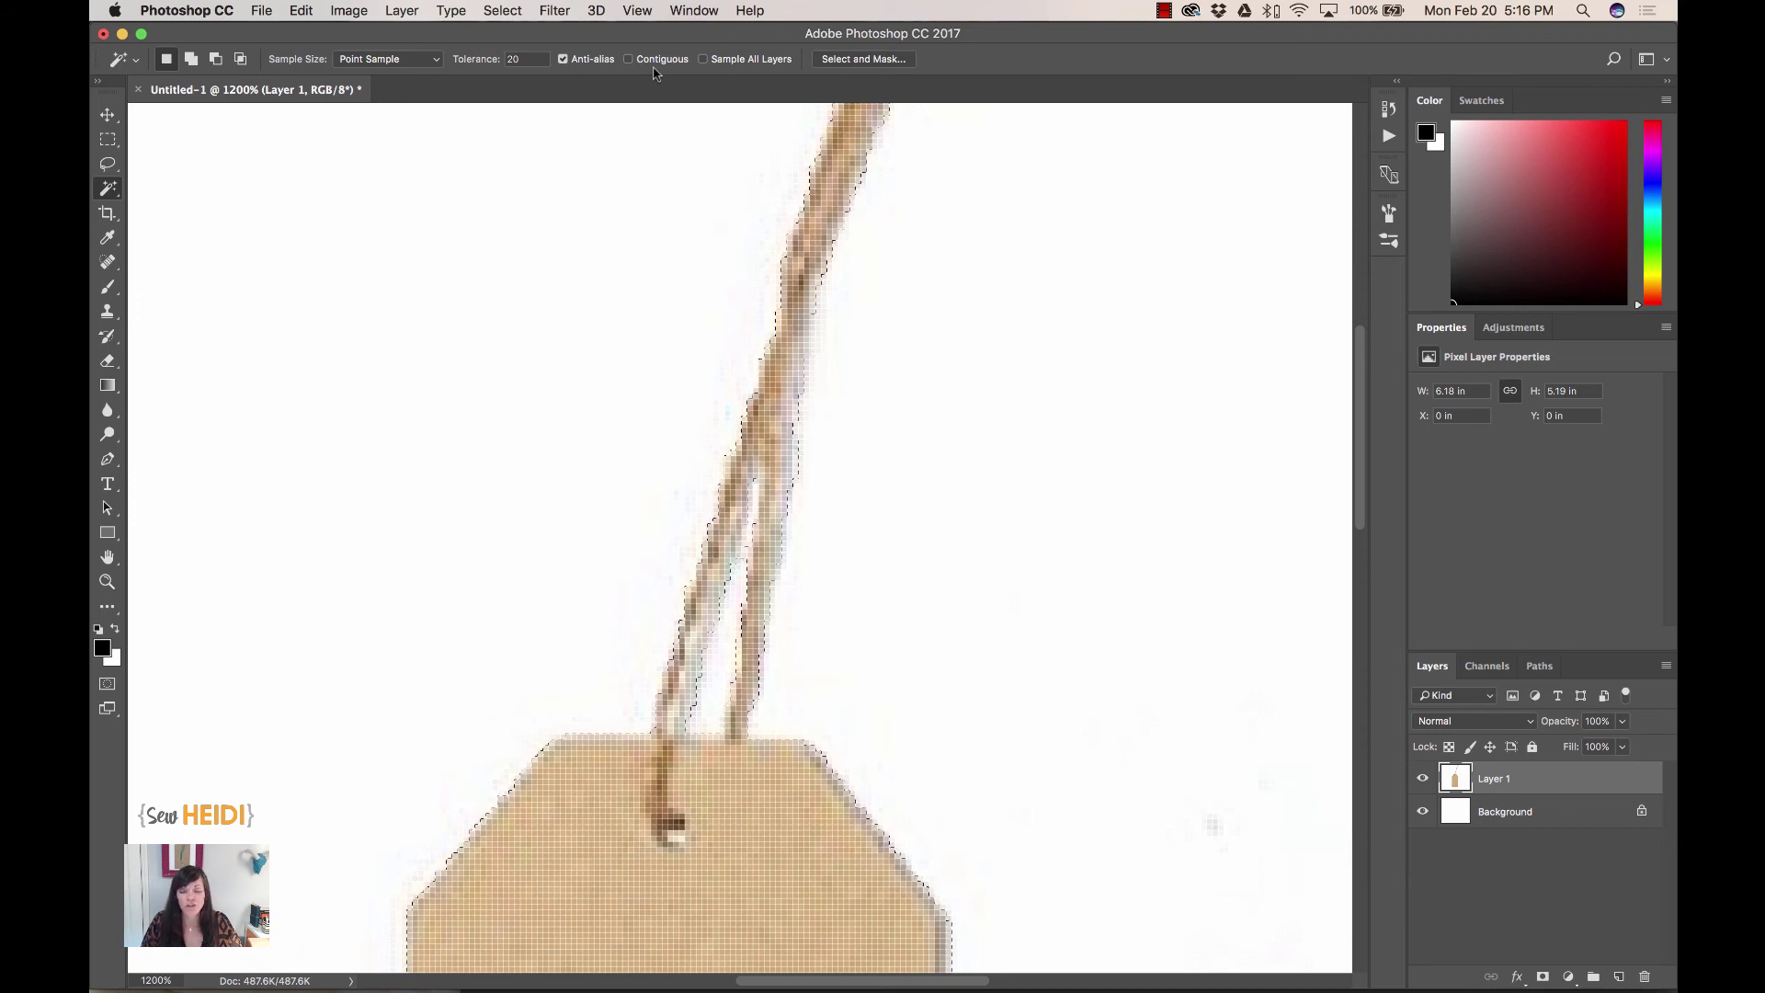
{"action": "key", "text": "super+minus"}
{"action": "key", "text": "super+minus"}
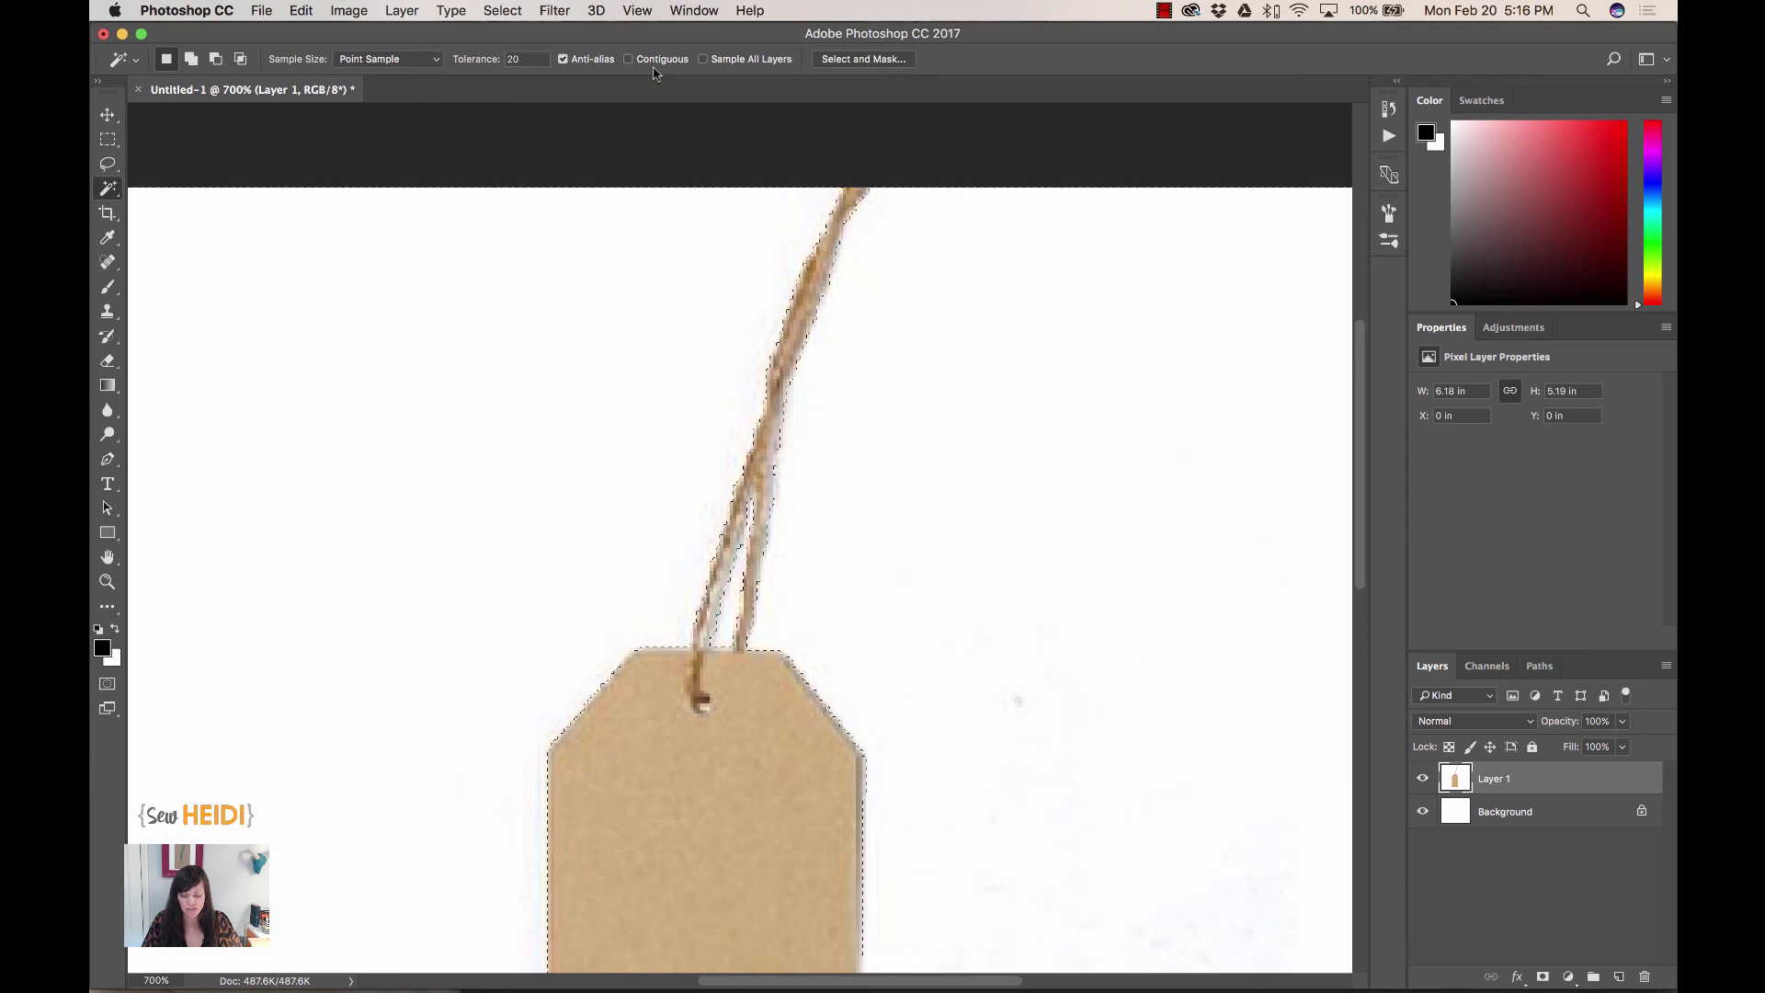
{"action": "key", "text": "Delete"}
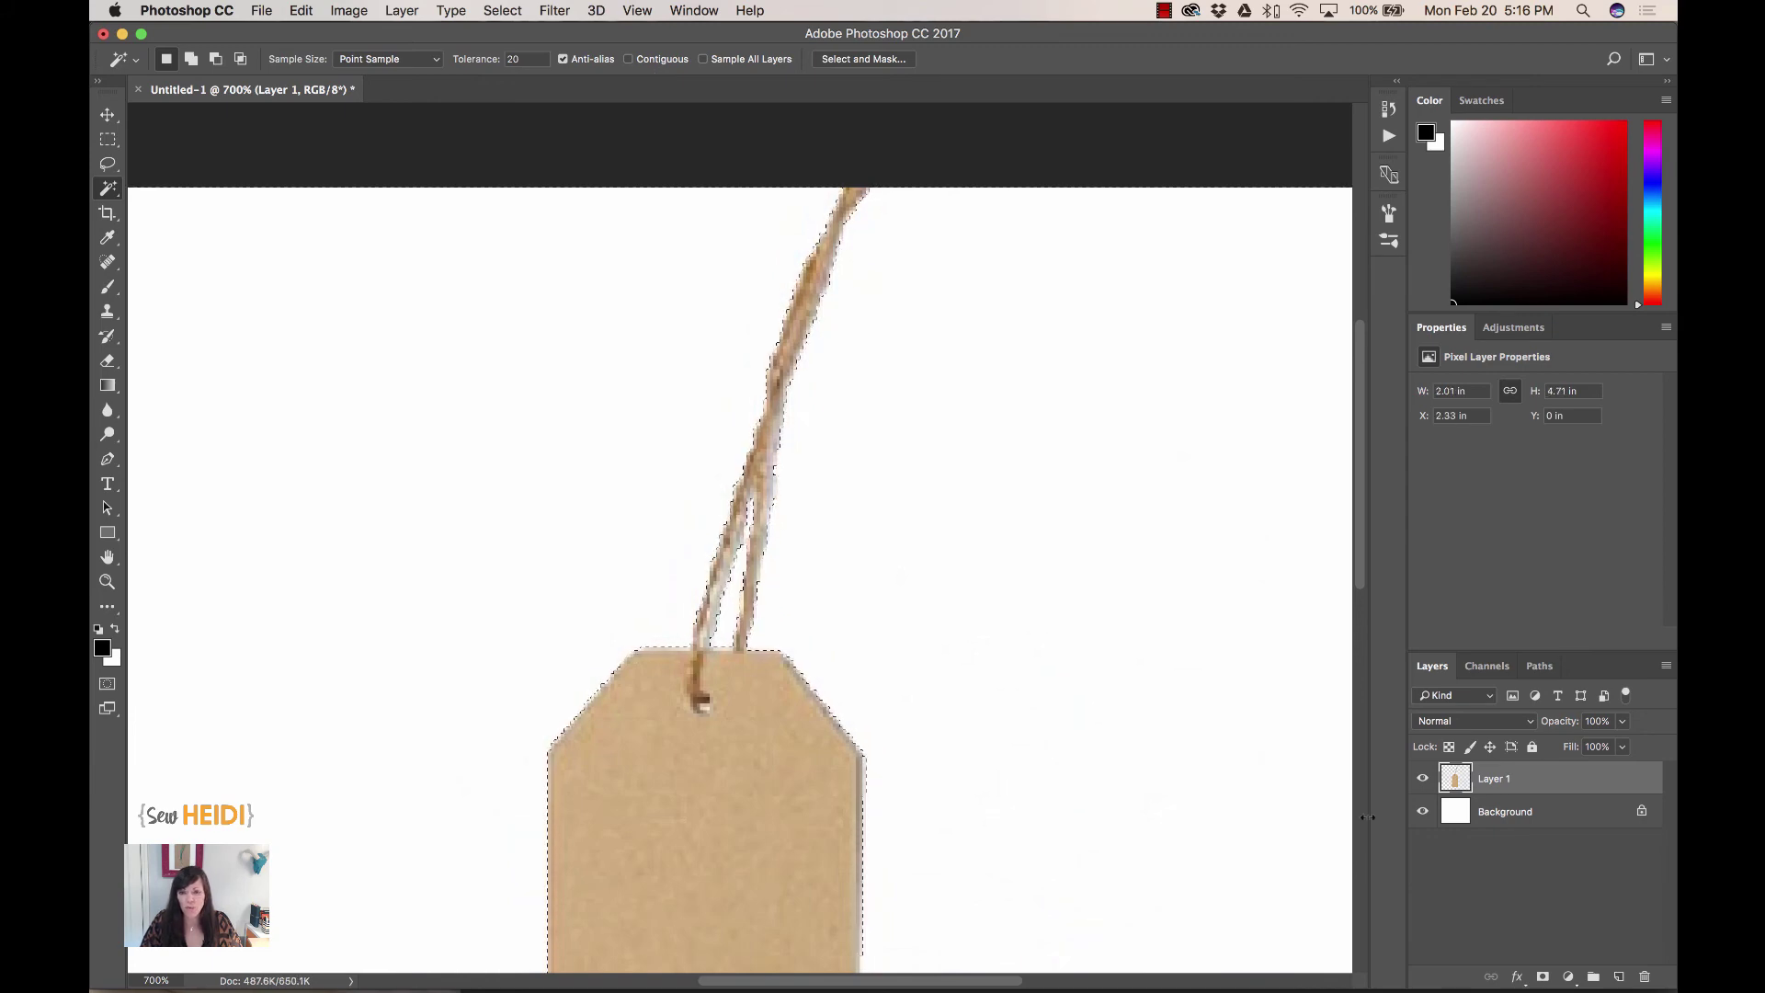
{"action": "left_click", "coordinate": [1423, 812]}
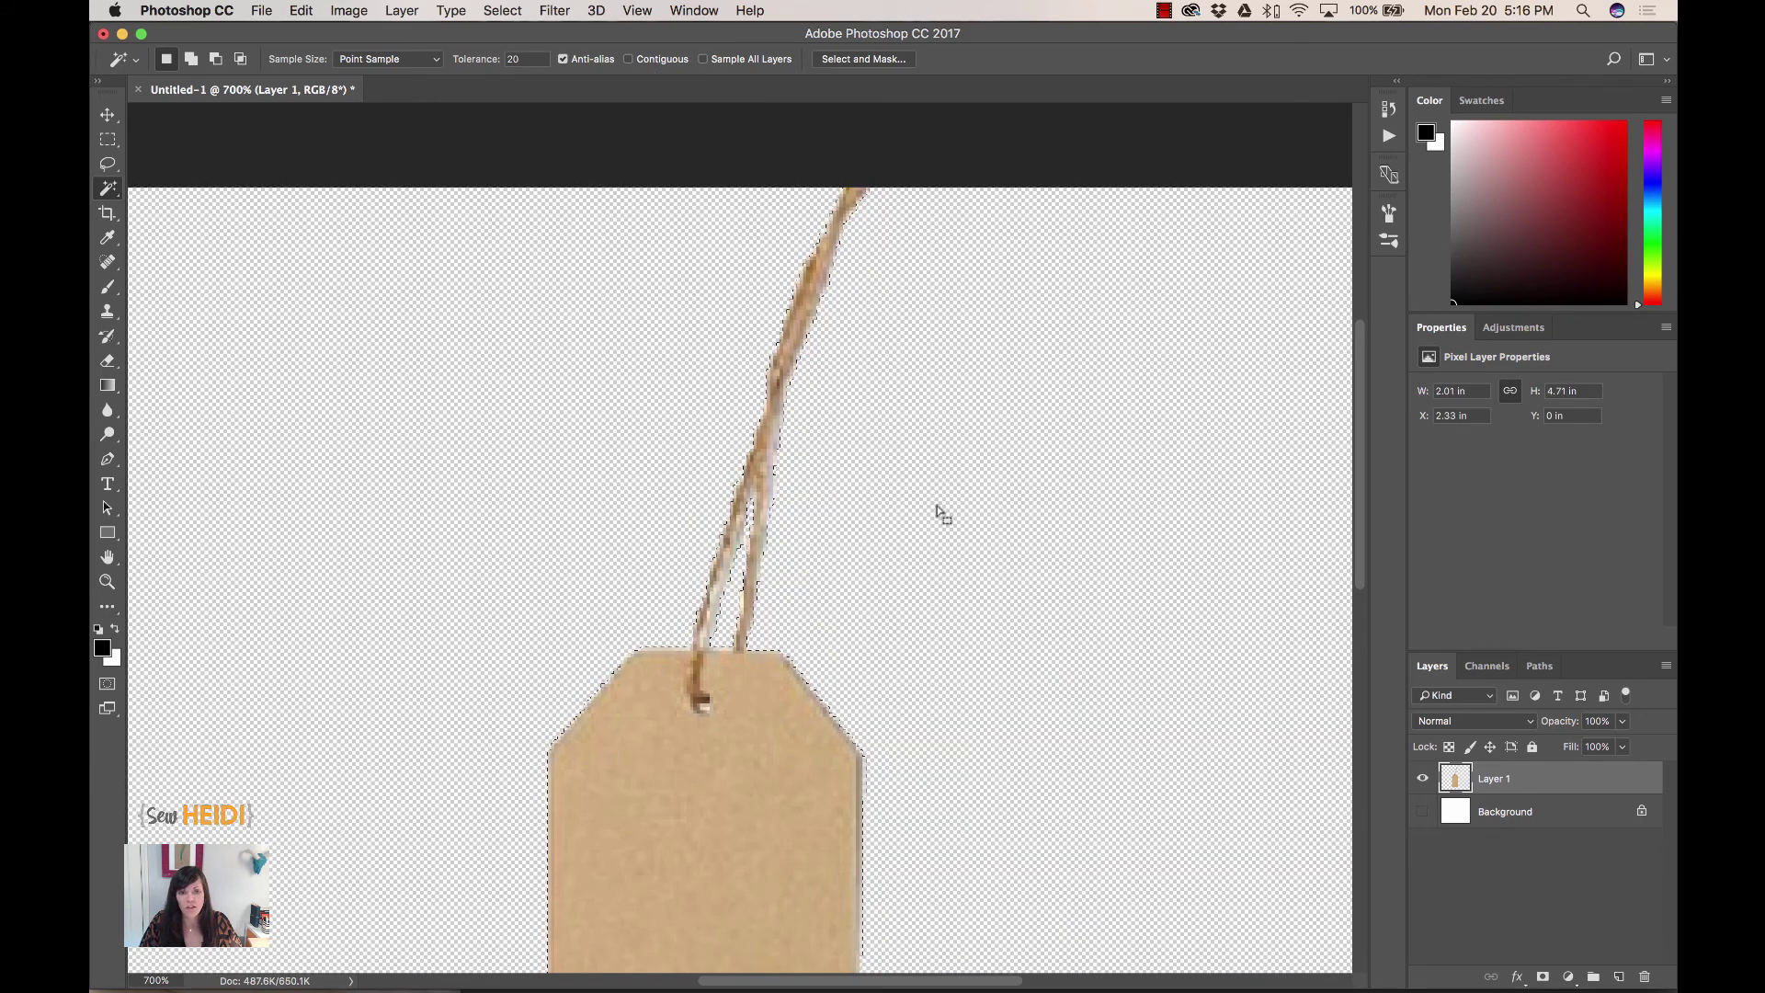
{"action": "scroll", "coordinate": [890, 756], "scroll_direction": "down", "scroll_amount": 5}
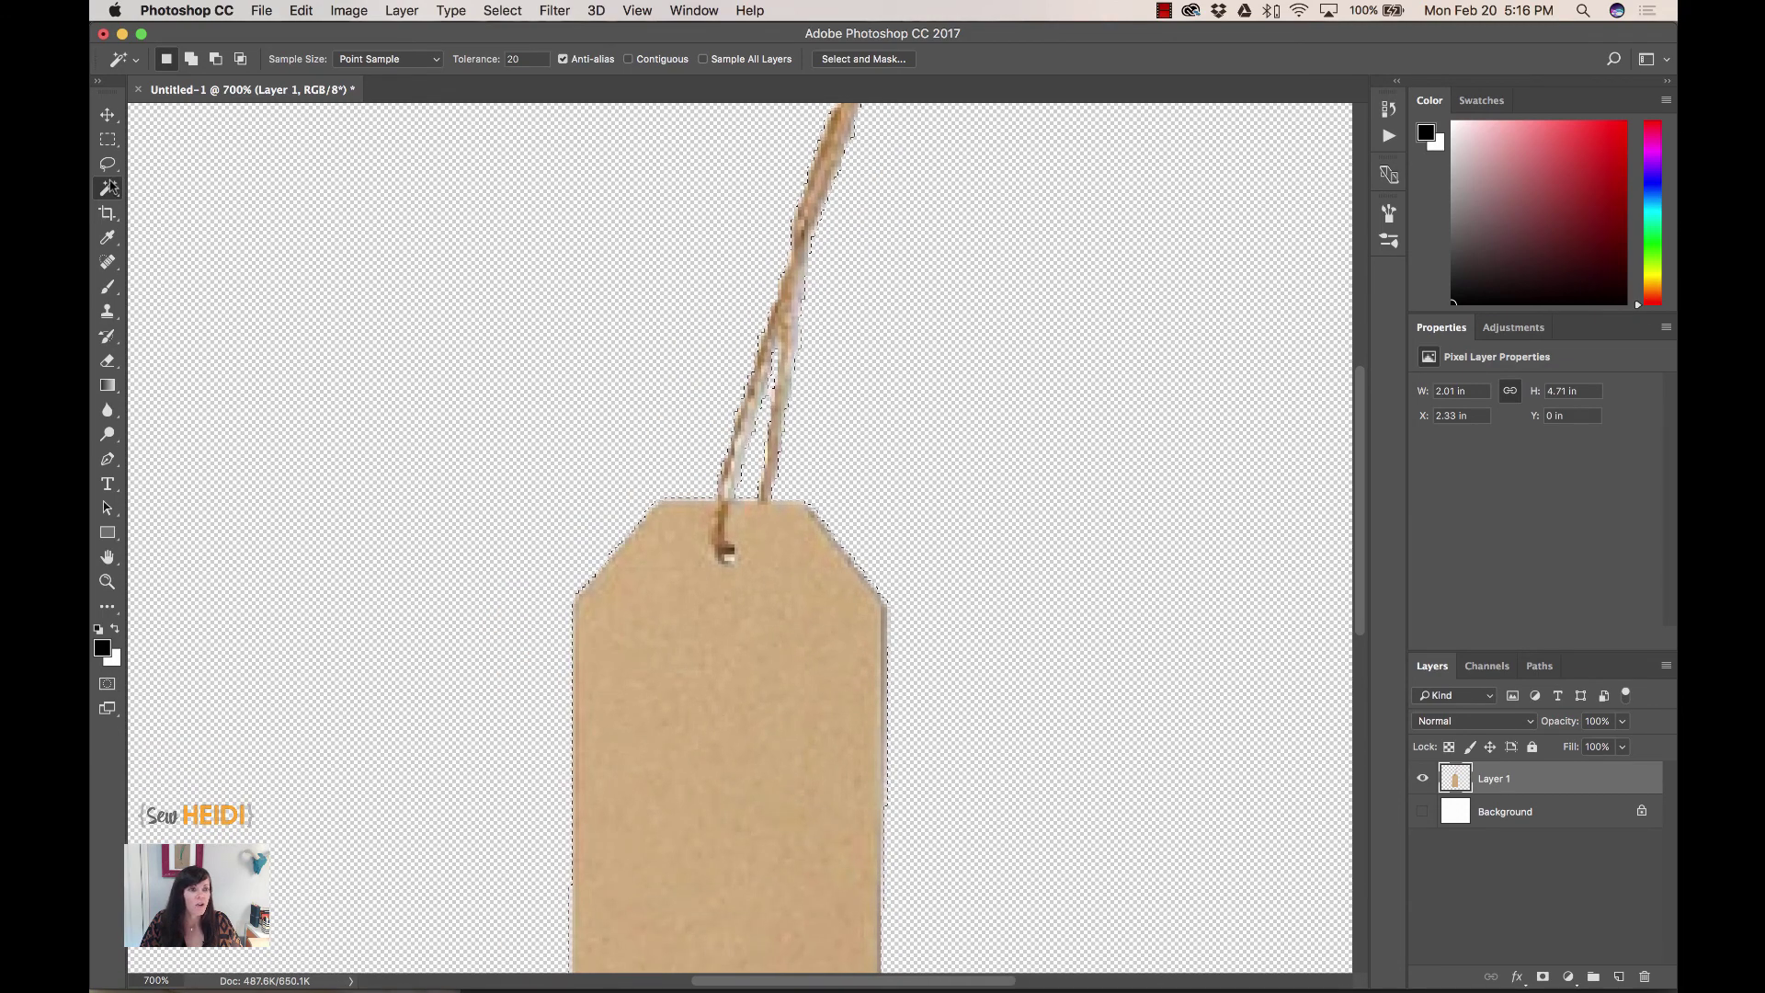
- Erase a notch from the tag's top edge around the jute string
{"action": "key", "text": "e"}
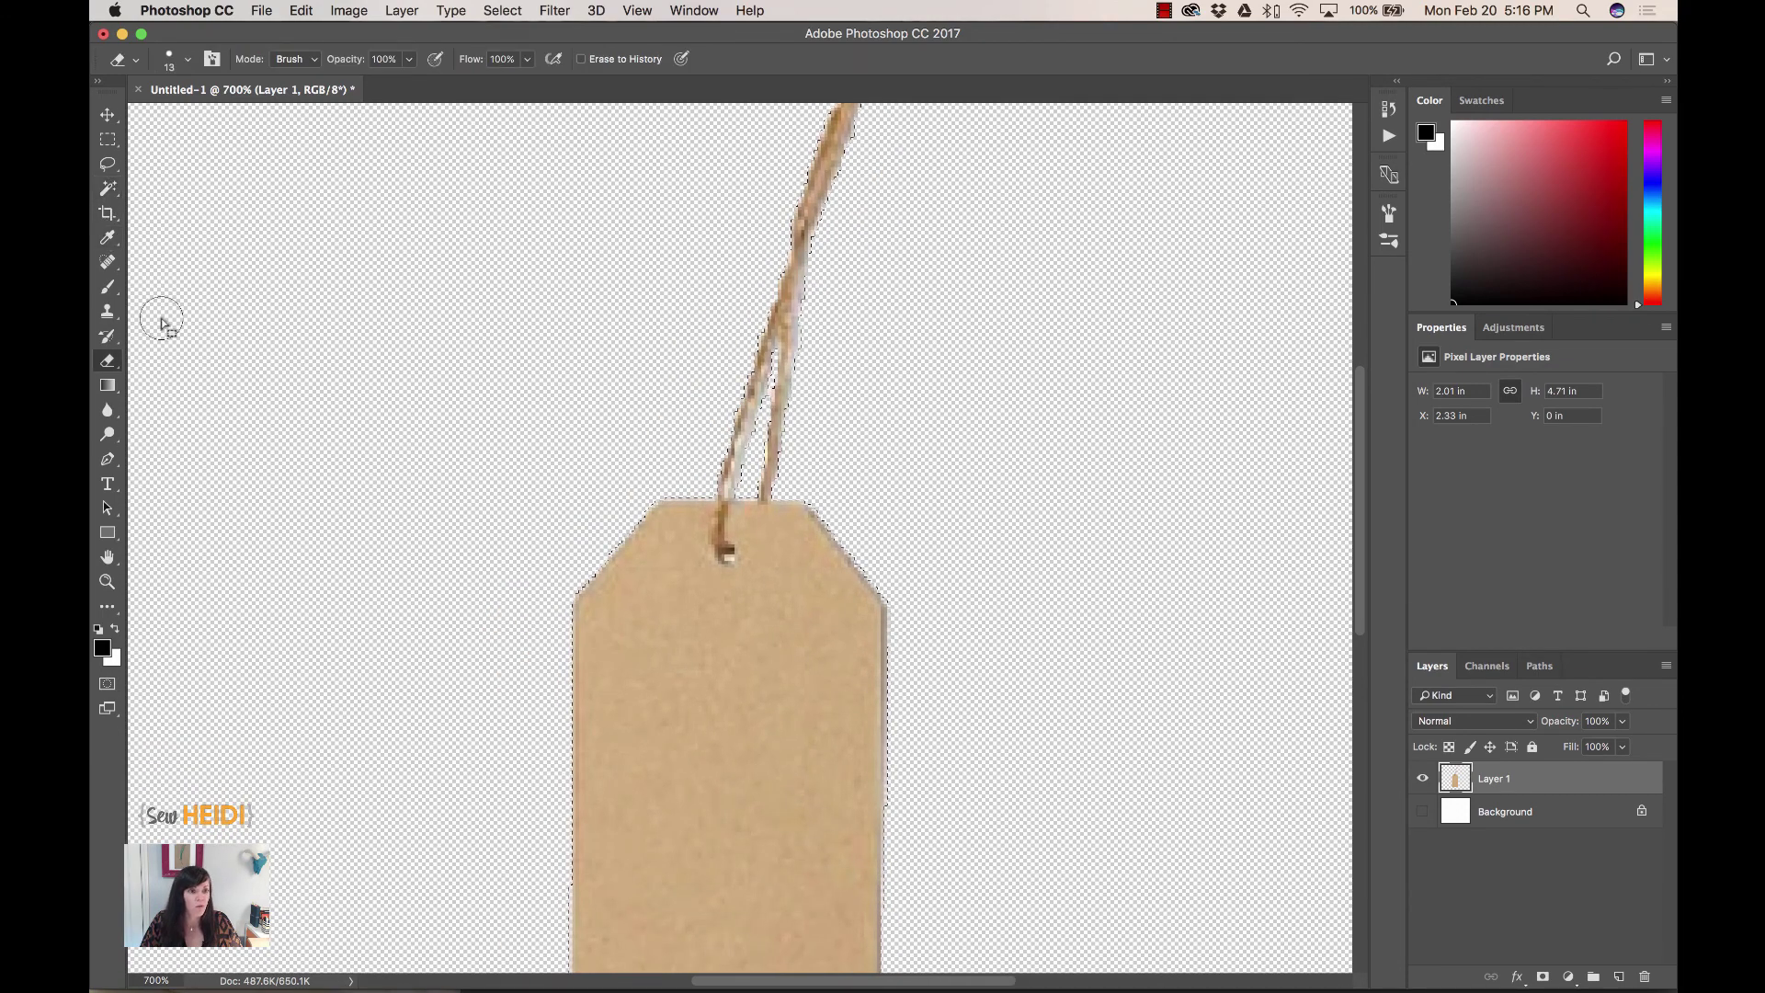
{"action": "right_click", "coordinate": [111, 365]}
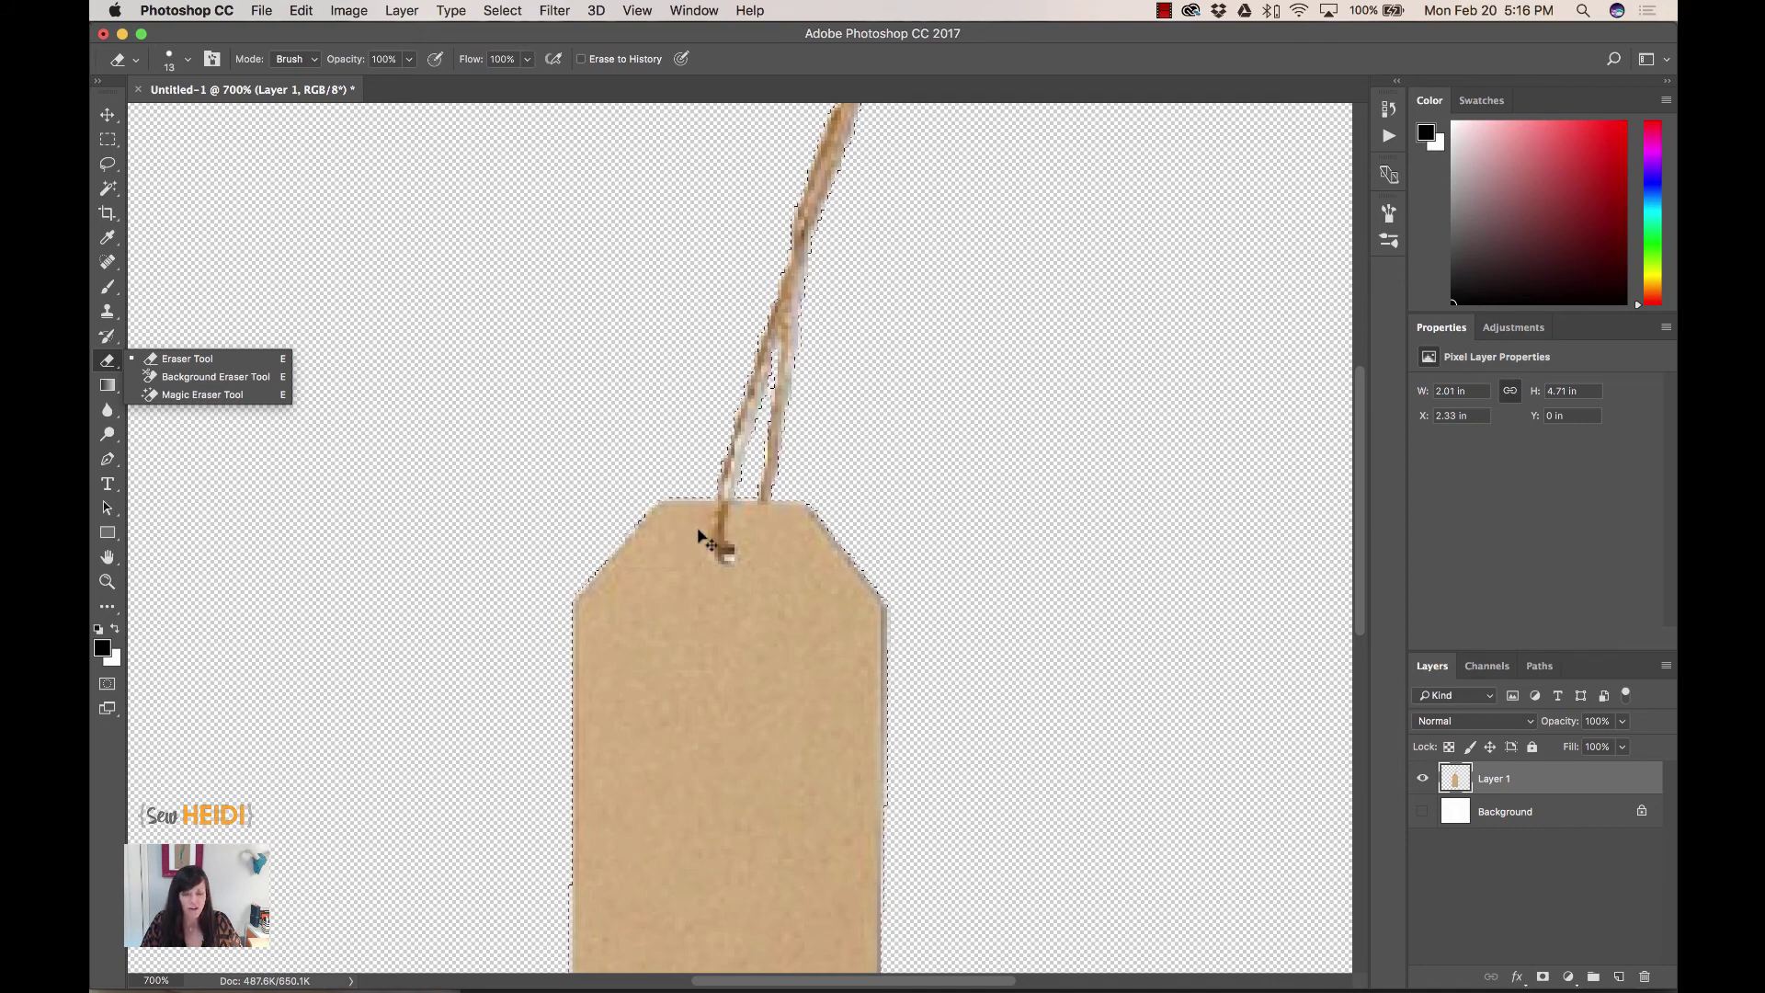
{"action": "key", "text": "super+d"}
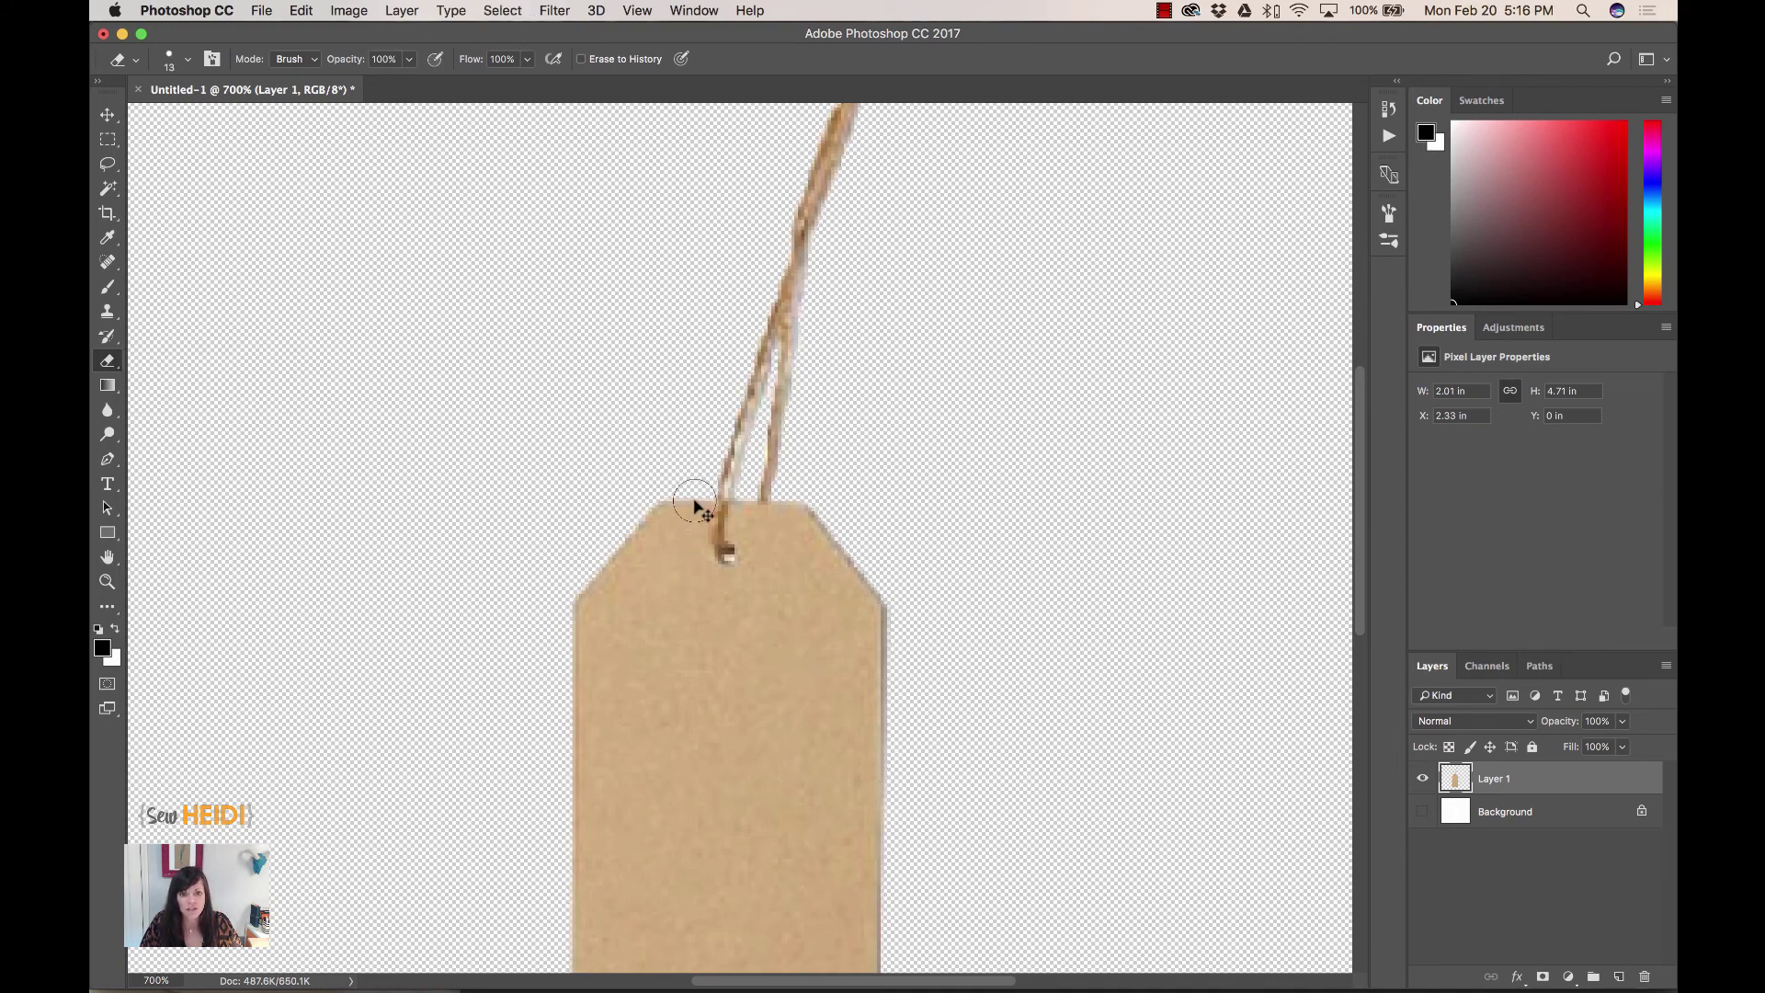
{"action": "mouse_move", "coordinate": [689, 505]}
{"action": "left_mouse_down"}
{"action": "mouse_move", "coordinate": [703, 571]}
{"action": "mouse_move", "coordinate": [743, 579]}
{"action": "mouse_move", "coordinate": [746, 522]}
{"action": "mouse_move", "coordinate": [805, 516]}
{"action": "mouse_move", "coordinate": [782, 589]}
{"action": "mouse_move", "coordinate": [804, 547]}
{"action": "mouse_move", "coordinate": [728, 610]}
{"action": "mouse_move", "coordinate": [675, 553]}
{"action": "mouse_move", "coordinate": [667, 510]}
{"action": "mouse_move", "coordinate": [680, 628]}
{"action": "mouse_move", "coordinate": [643, 549]}
{"action": "mouse_move", "coordinate": [662, 605]}
{"action": "mouse_move", "coordinate": [663, 527]}
{"action": "mouse_move", "coordinate": [610, 603]}
{"action": "left_mouse_up"}
{"action": "key", "text": "super+minus"}
{"action": "key", "text": "super+minus"}
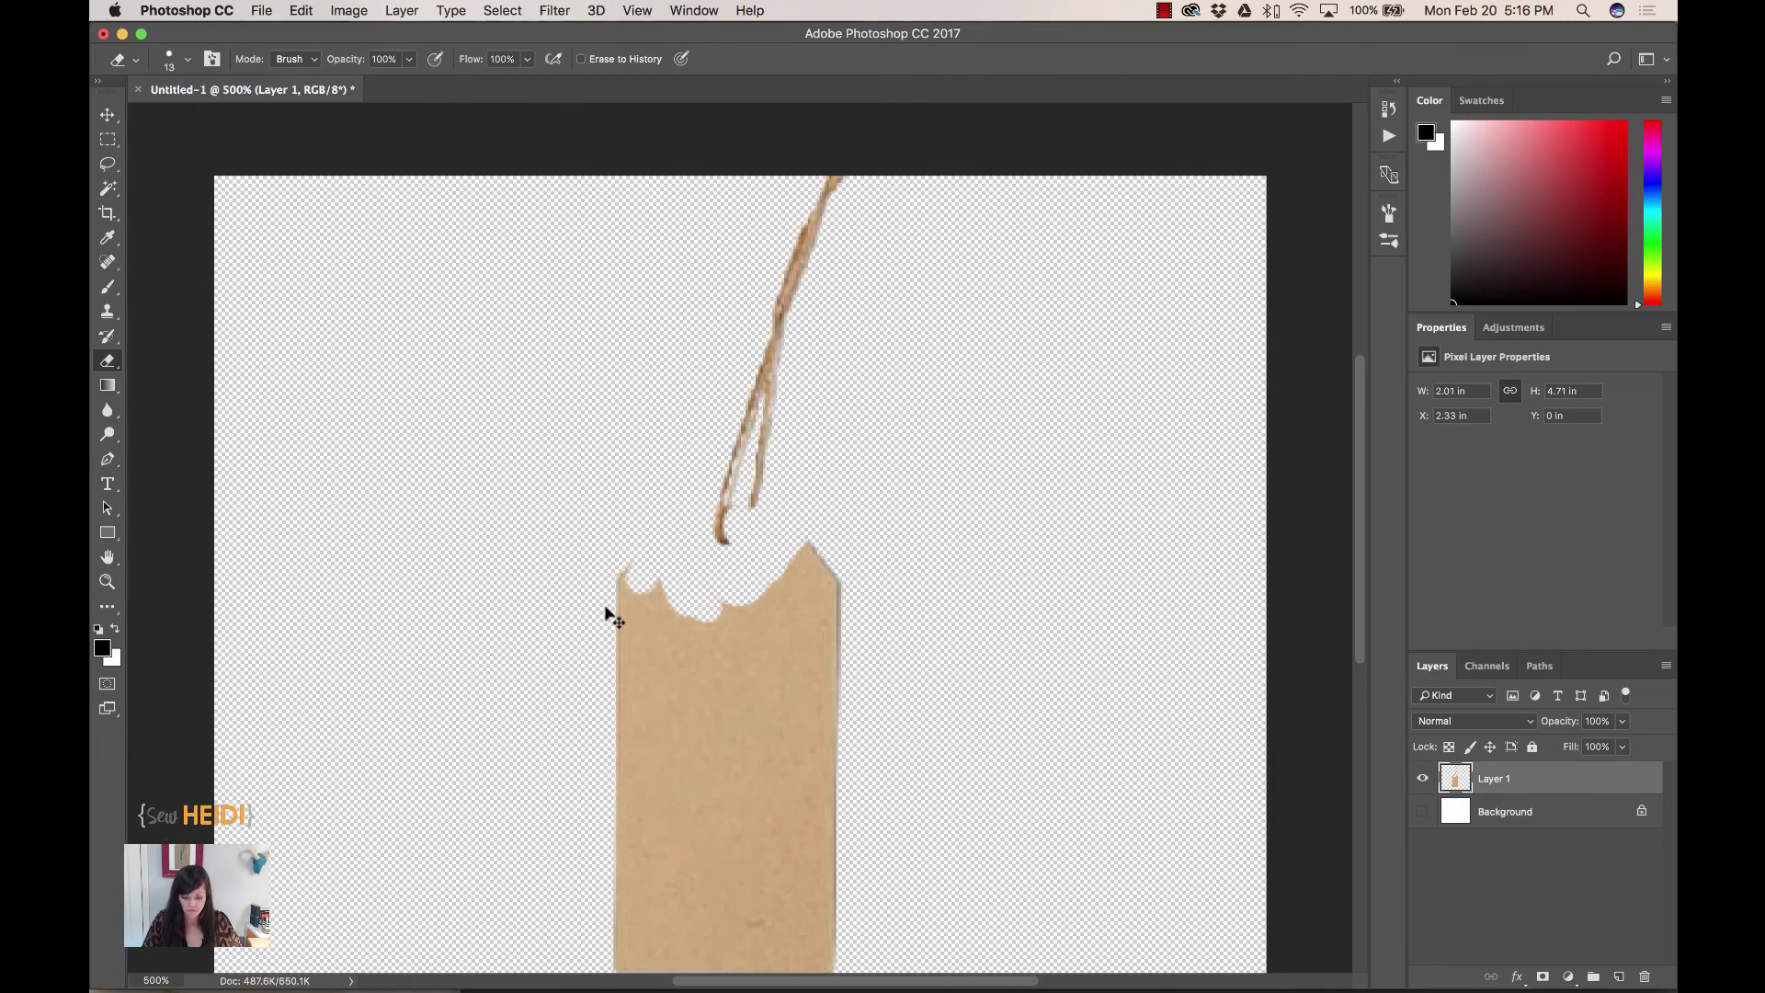
{"action": "key", "text": "super+minus"}
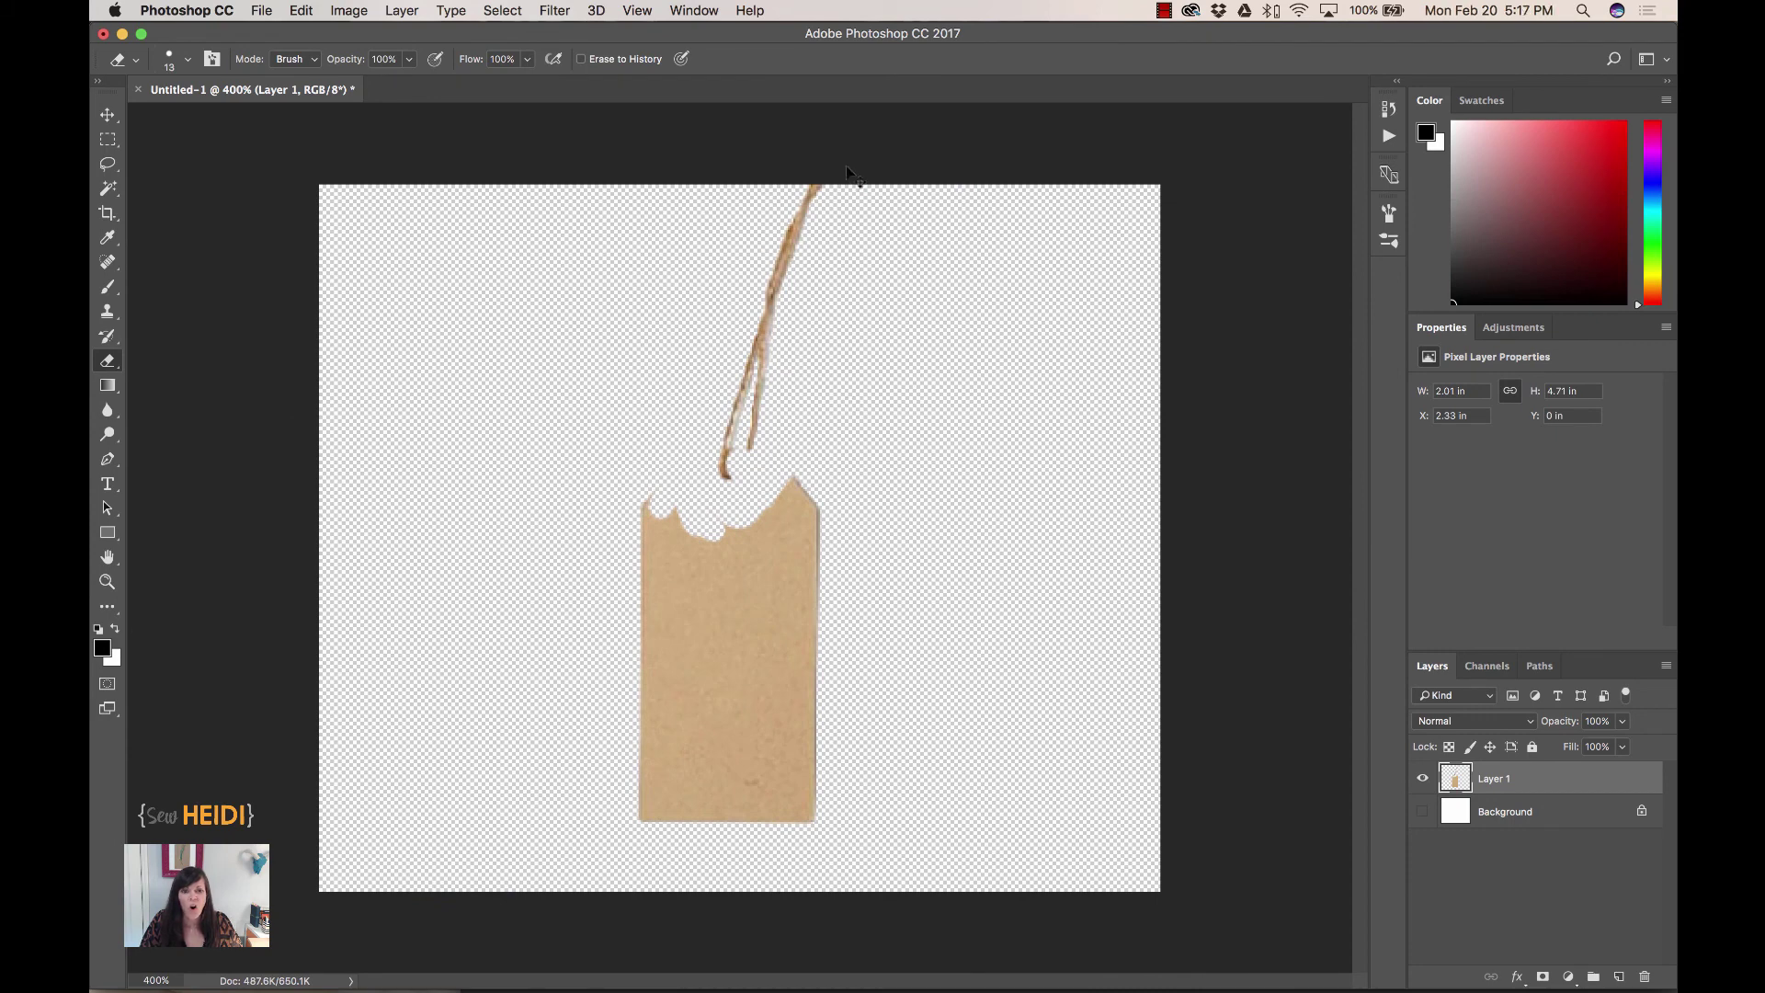
- Lasso a loose selection around the jute string and switch to Illustrator
{"action": "left_click", "coordinate": [108, 163]}
{"action": "mouse_move", "coordinate": [780, 187]}
{"action": "left_mouse_down"}
{"action": "mouse_move", "coordinate": [750, 219]}
{"action": "mouse_move", "coordinate": [706, 369]}
{"action": "mouse_move", "coordinate": [697, 499]}
{"action": "mouse_move", "coordinate": [718, 516]}
{"action": "mouse_move", "coordinate": [764, 490]}
{"action": "mouse_move", "coordinate": [836, 336]}
{"action": "left_mouse_up"}
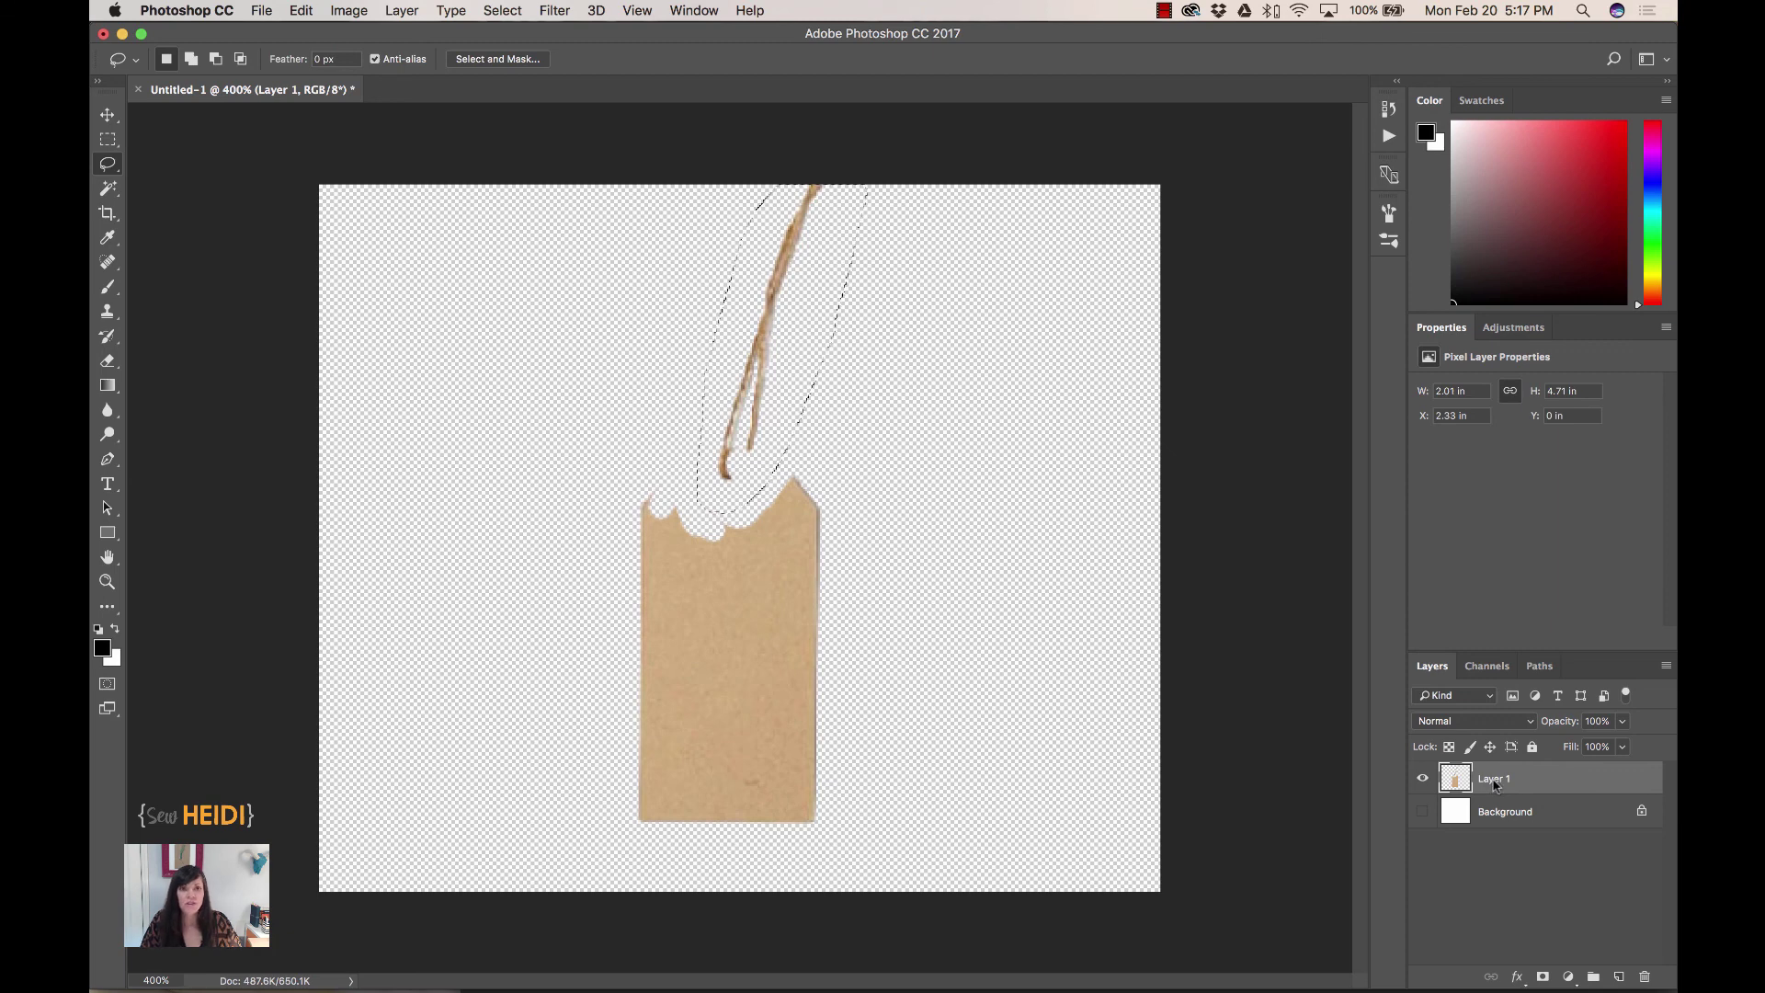
{"action": "key", "text": "super+Tab"}
{"action": "key", "text": "super+Tab"}
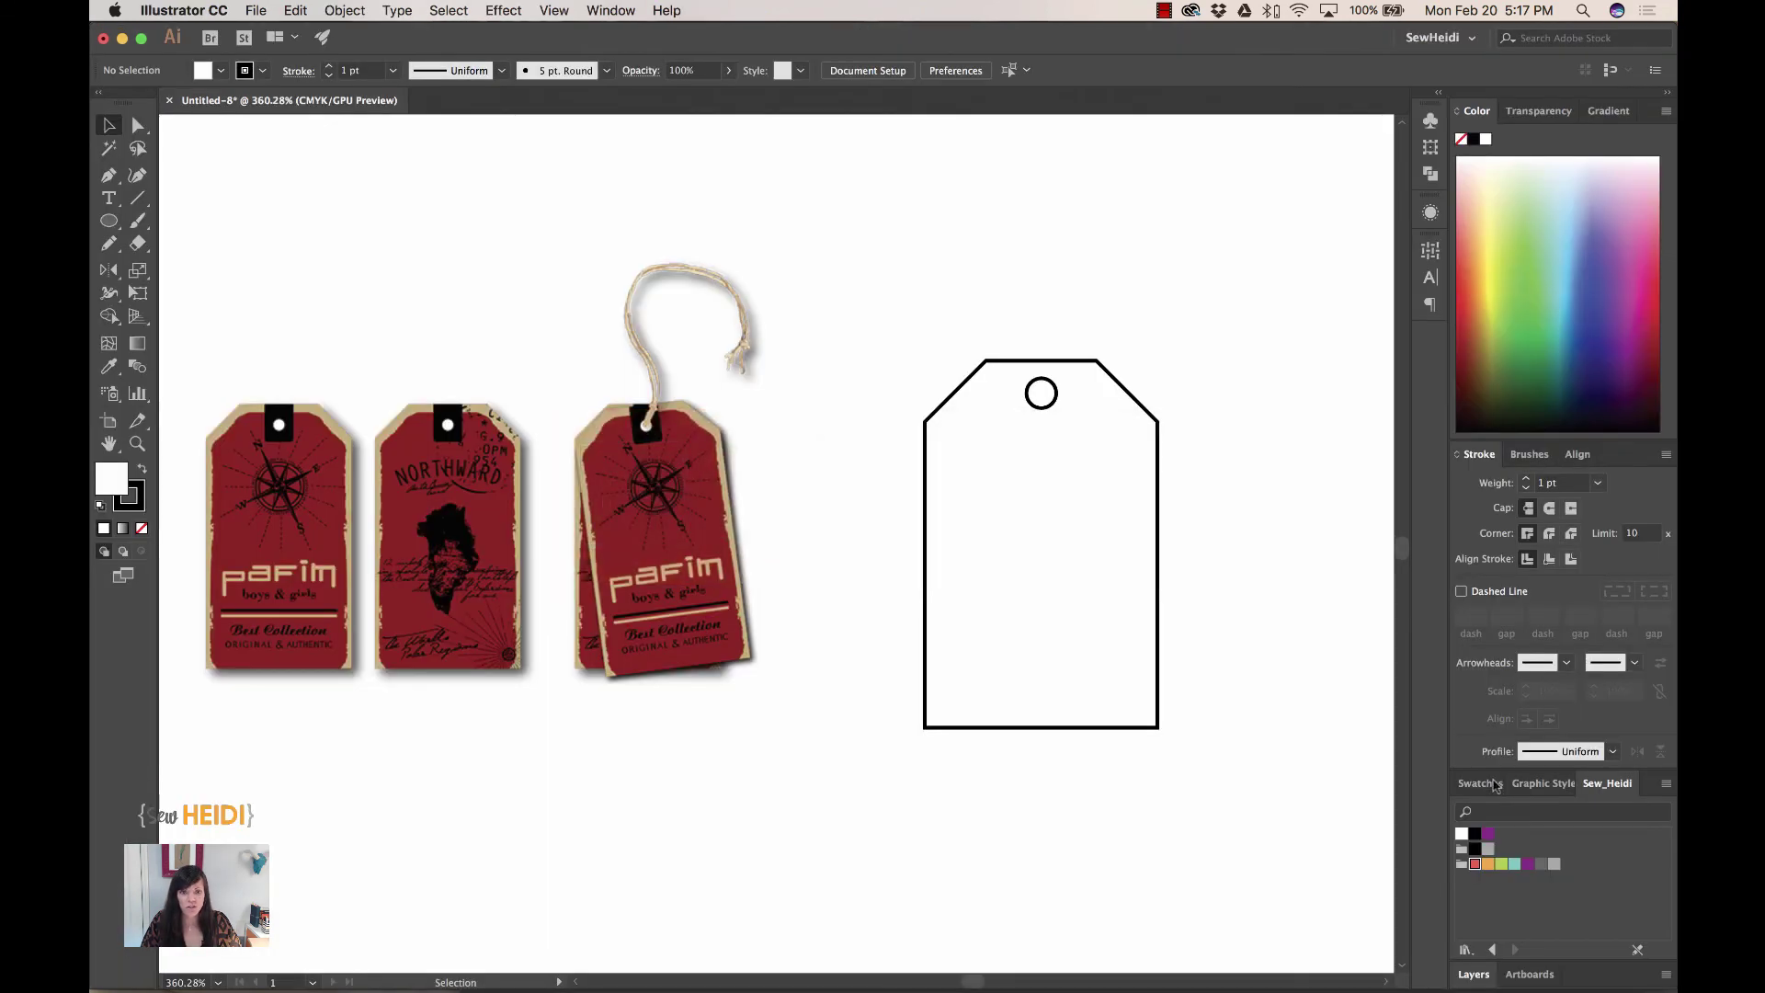
- Paste the string image onto the tag and scale it down to about 40.3 × 109.6 pt
{"action": "key", "text": "super+v"}
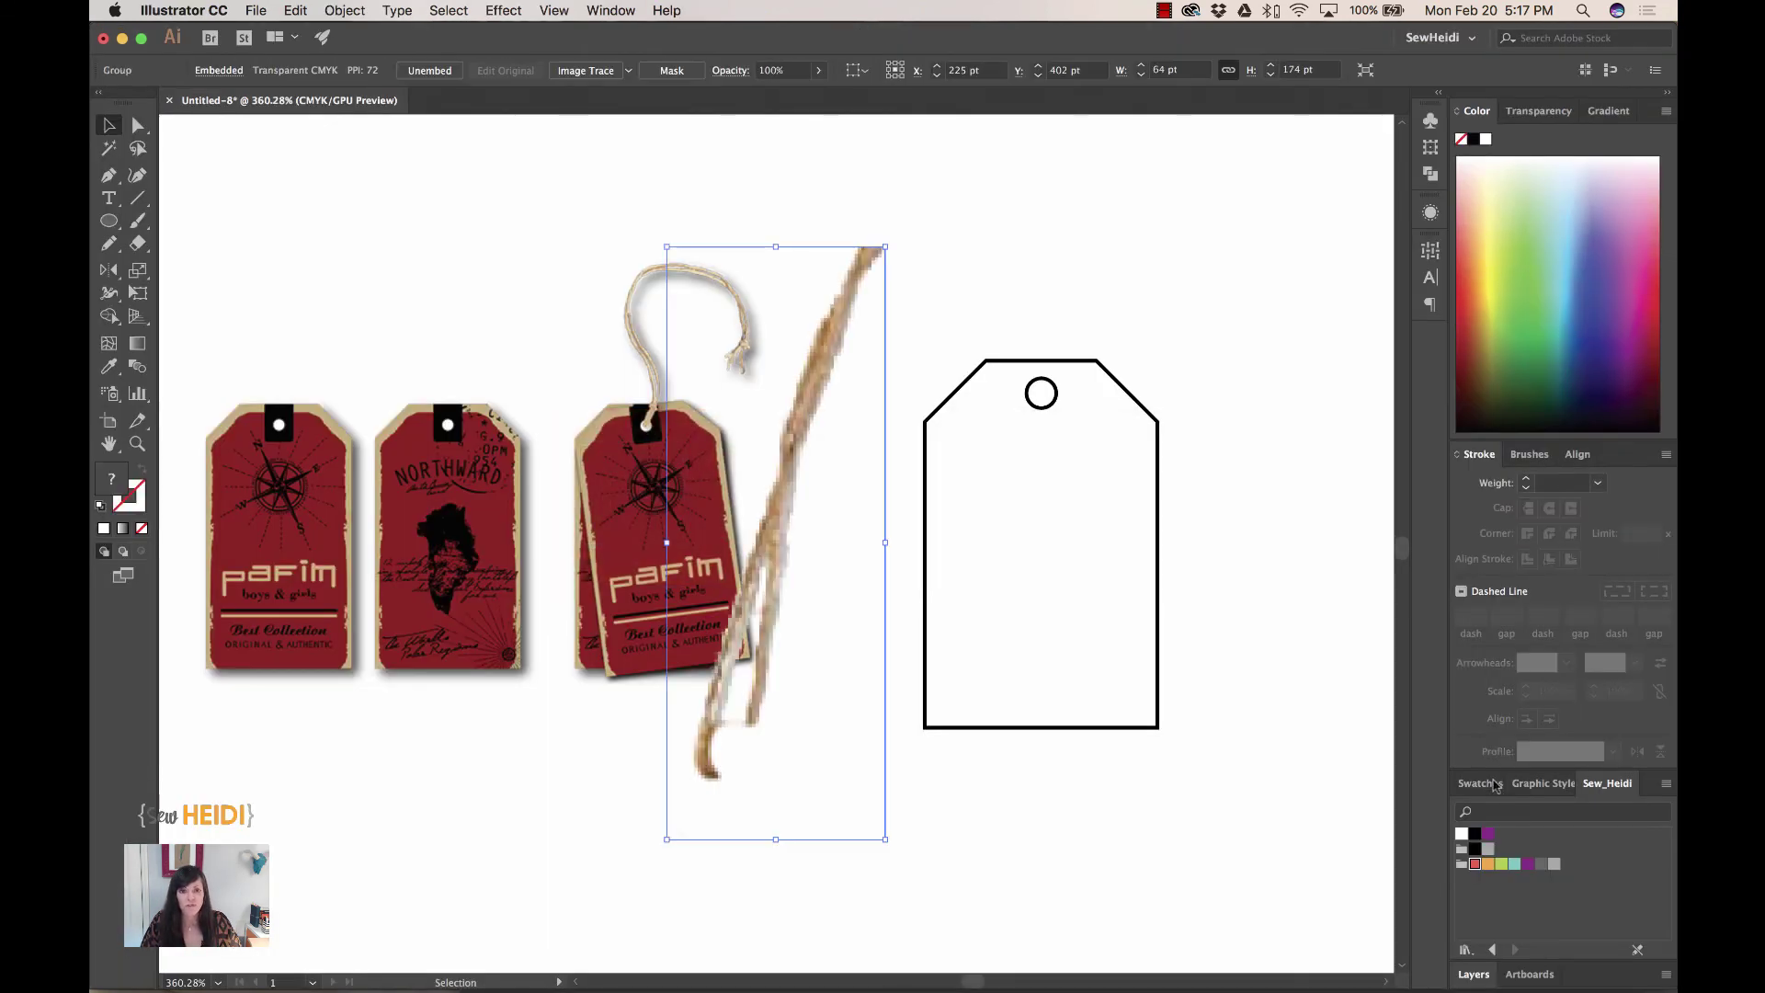
{"action": "left_click_drag", "start_coordinate": [768, 629], "coordinate": [1067, 276]}
{"action": "left_click_drag", "start_coordinate": [1130, 374], "coordinate": [965, 660]}
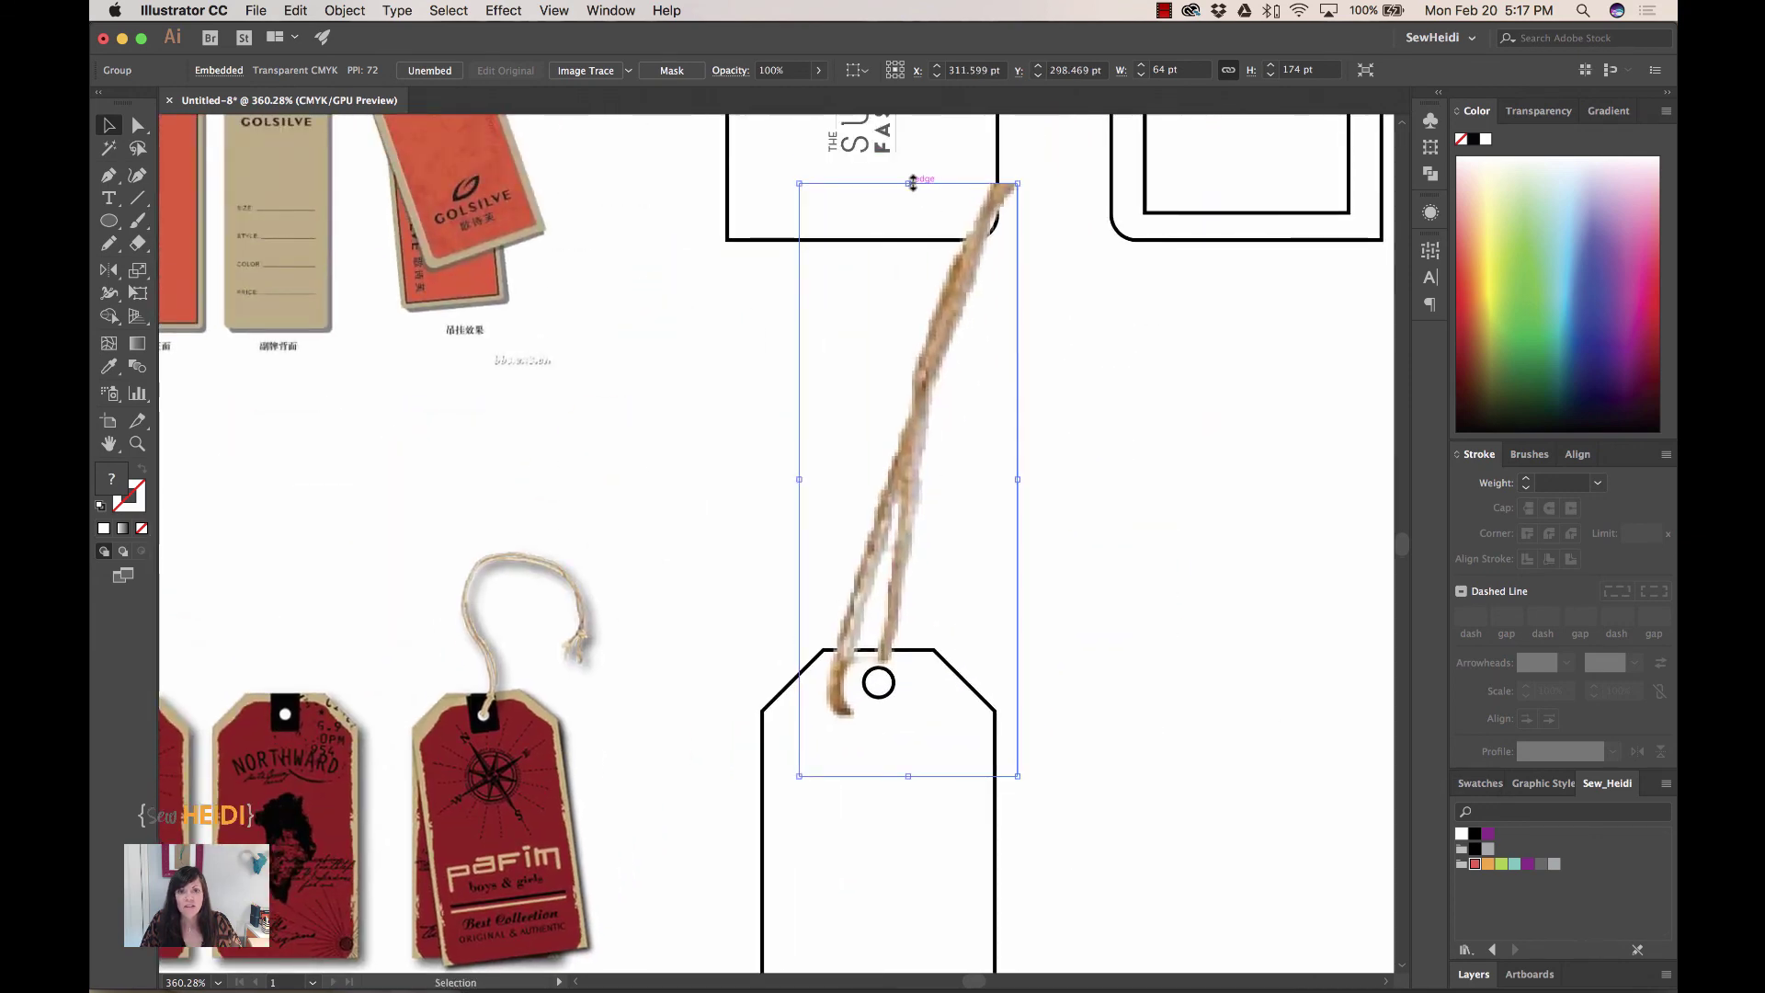
{"action": "left_click_drag", "start_coordinate": [914, 179], "coordinate": [900, 413]}
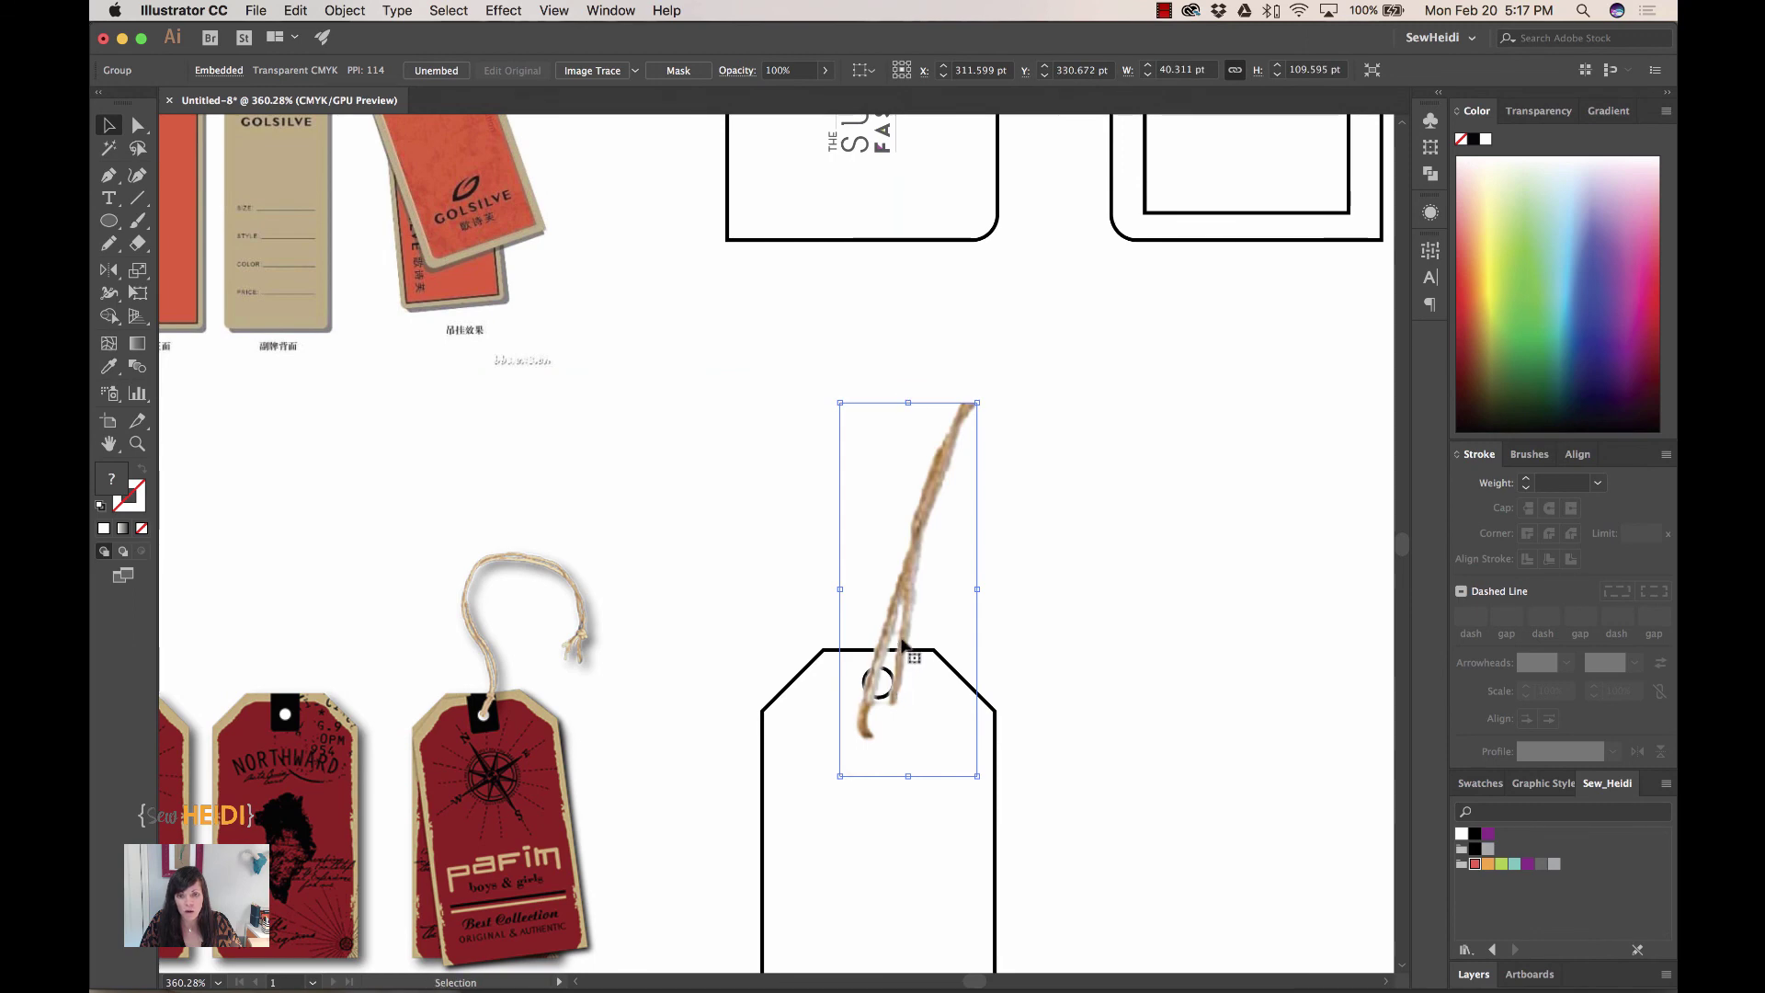
{"action": "left_click_drag", "start_coordinate": [910, 648], "coordinate": [922, 607]}
- Nudge the string so its end sits precisely in the tag's hole
{"action": "left_click_drag", "start_coordinate": [820, 512], "coordinate": [1008, 777]}
{"action": "key", "text": "Up"}
{"action": "key", "text": "a"}
{"action": "left_click", "coordinate": [1211, 540]}
{"action": "key", "text": "super+minus"}
{"action": "key", "text": "super+minus"}
{"action": "key", "text": "super+minus"}
{"action": "key", "text": "super+minus"}
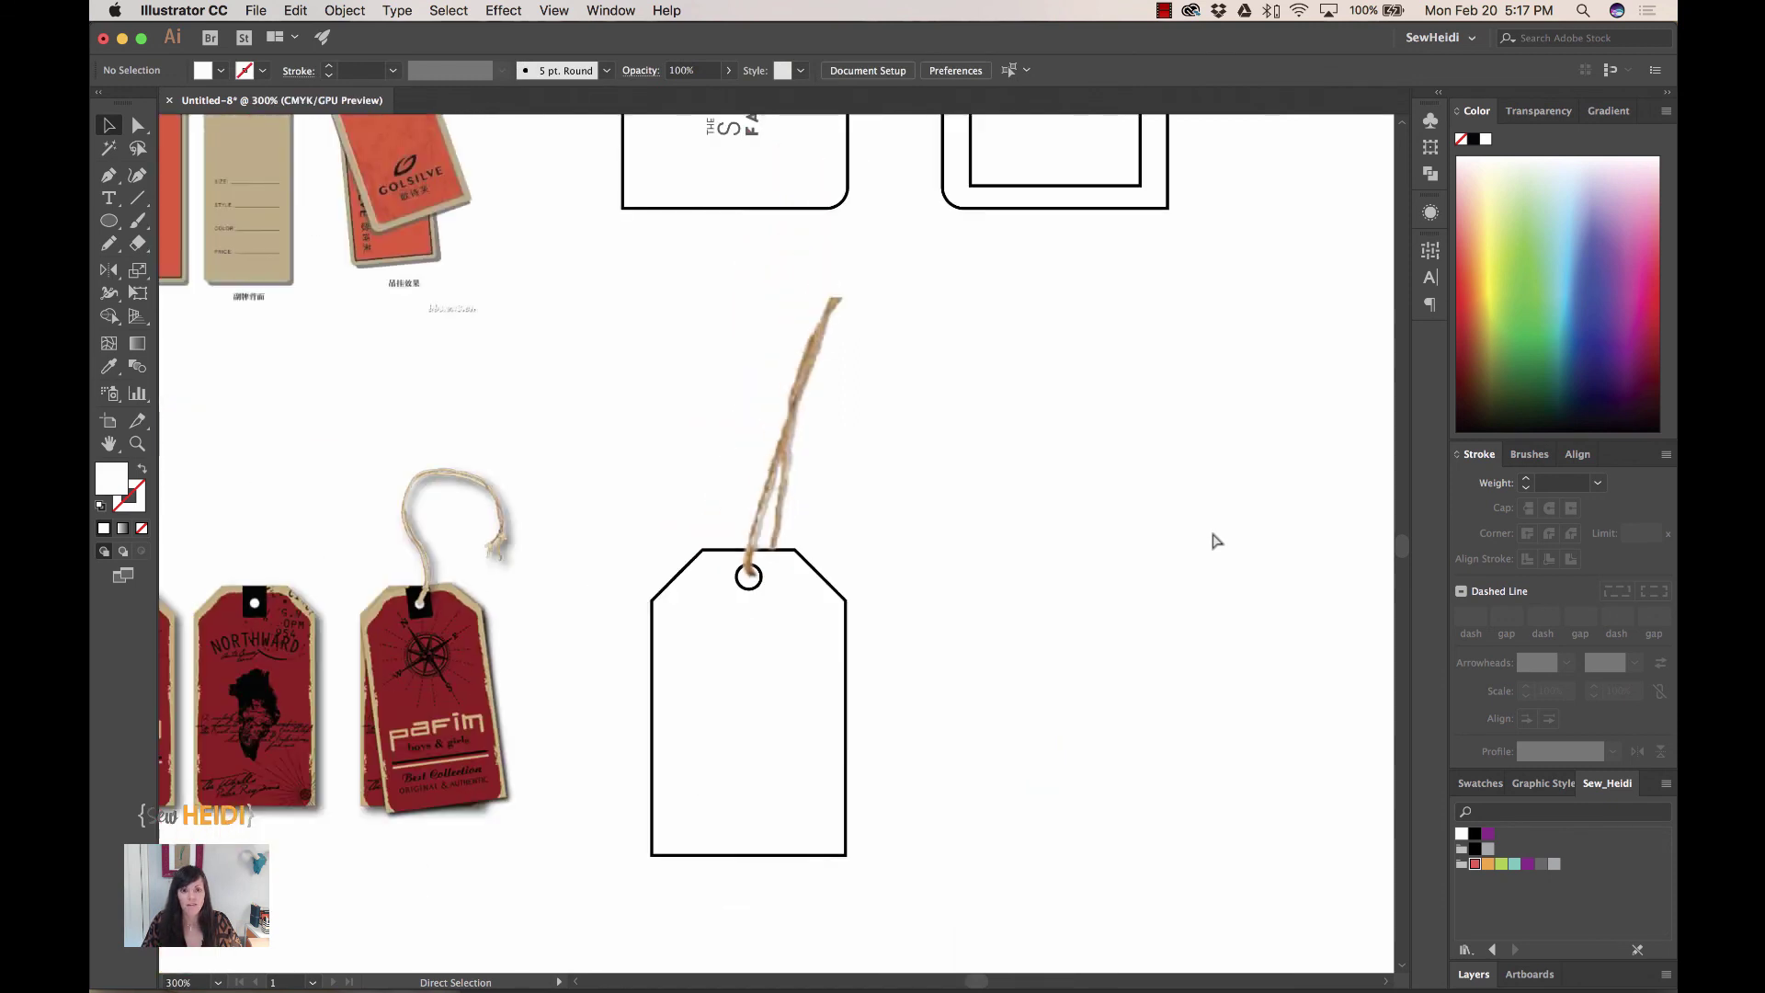
{"action": "key", "text": "v"}
{"action": "left_click", "coordinate": [816, 361]}
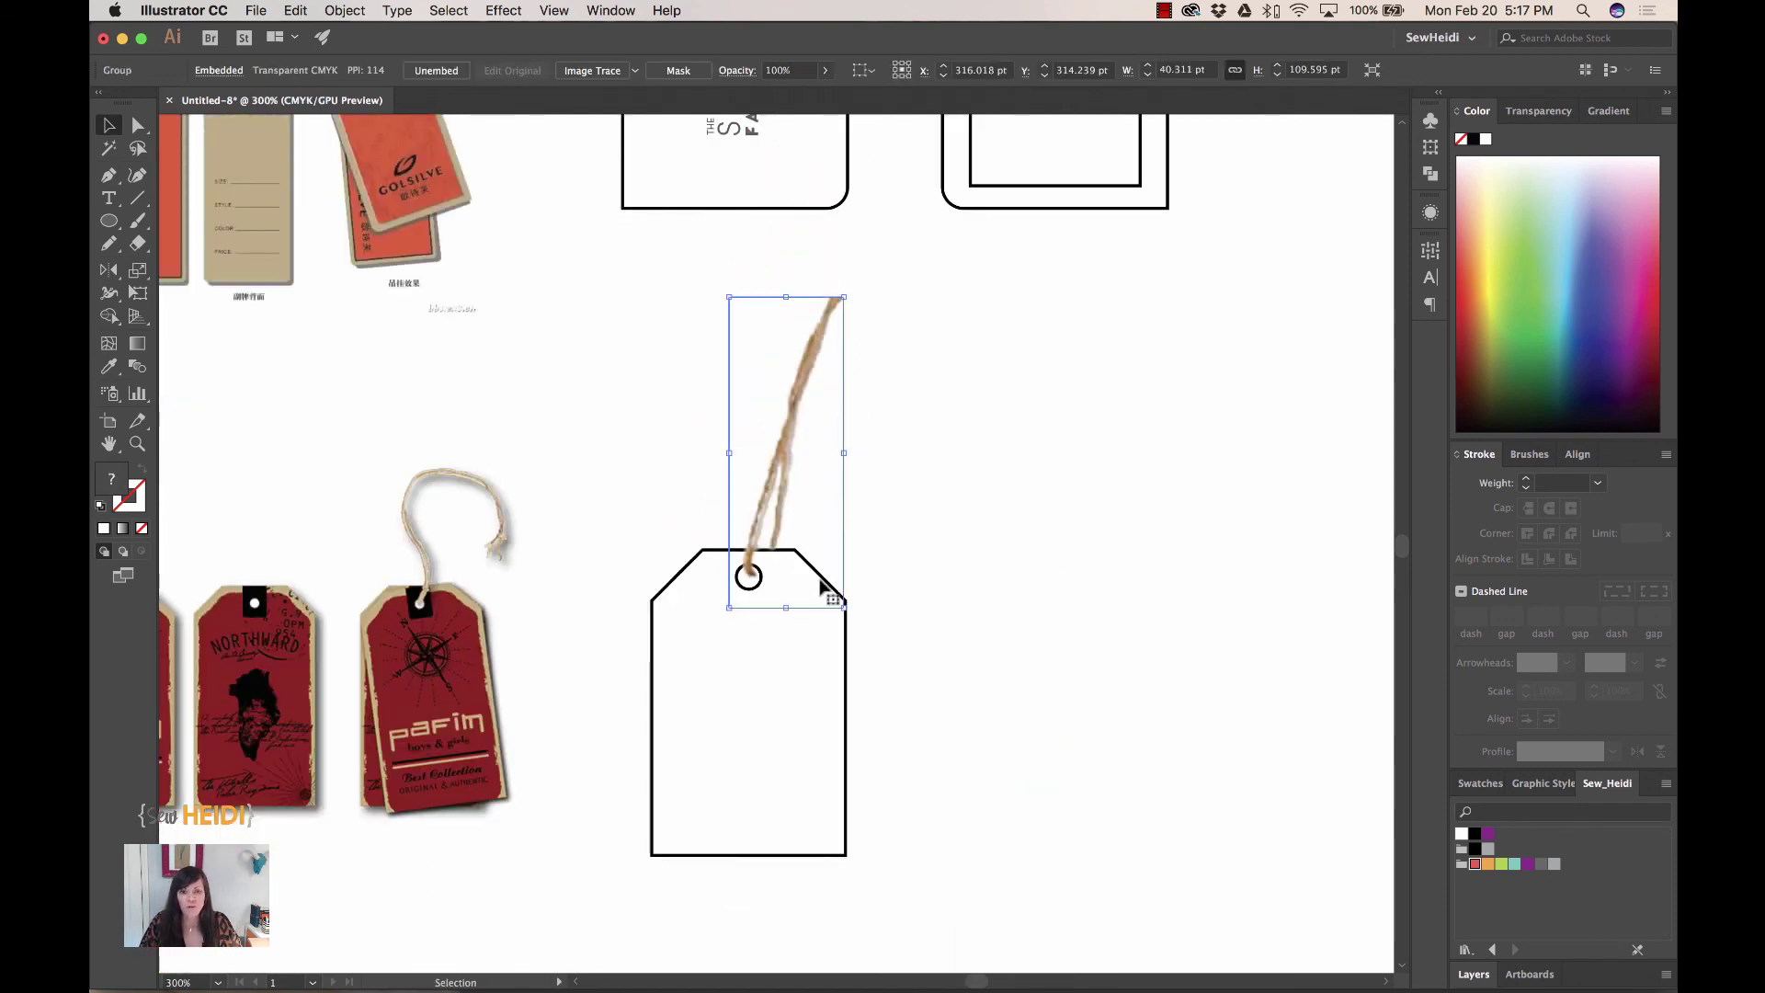
- Apply a Drop Shadow effect to the selected string with preview turned on
{"action": "left_click", "coordinate": [502, 10]}
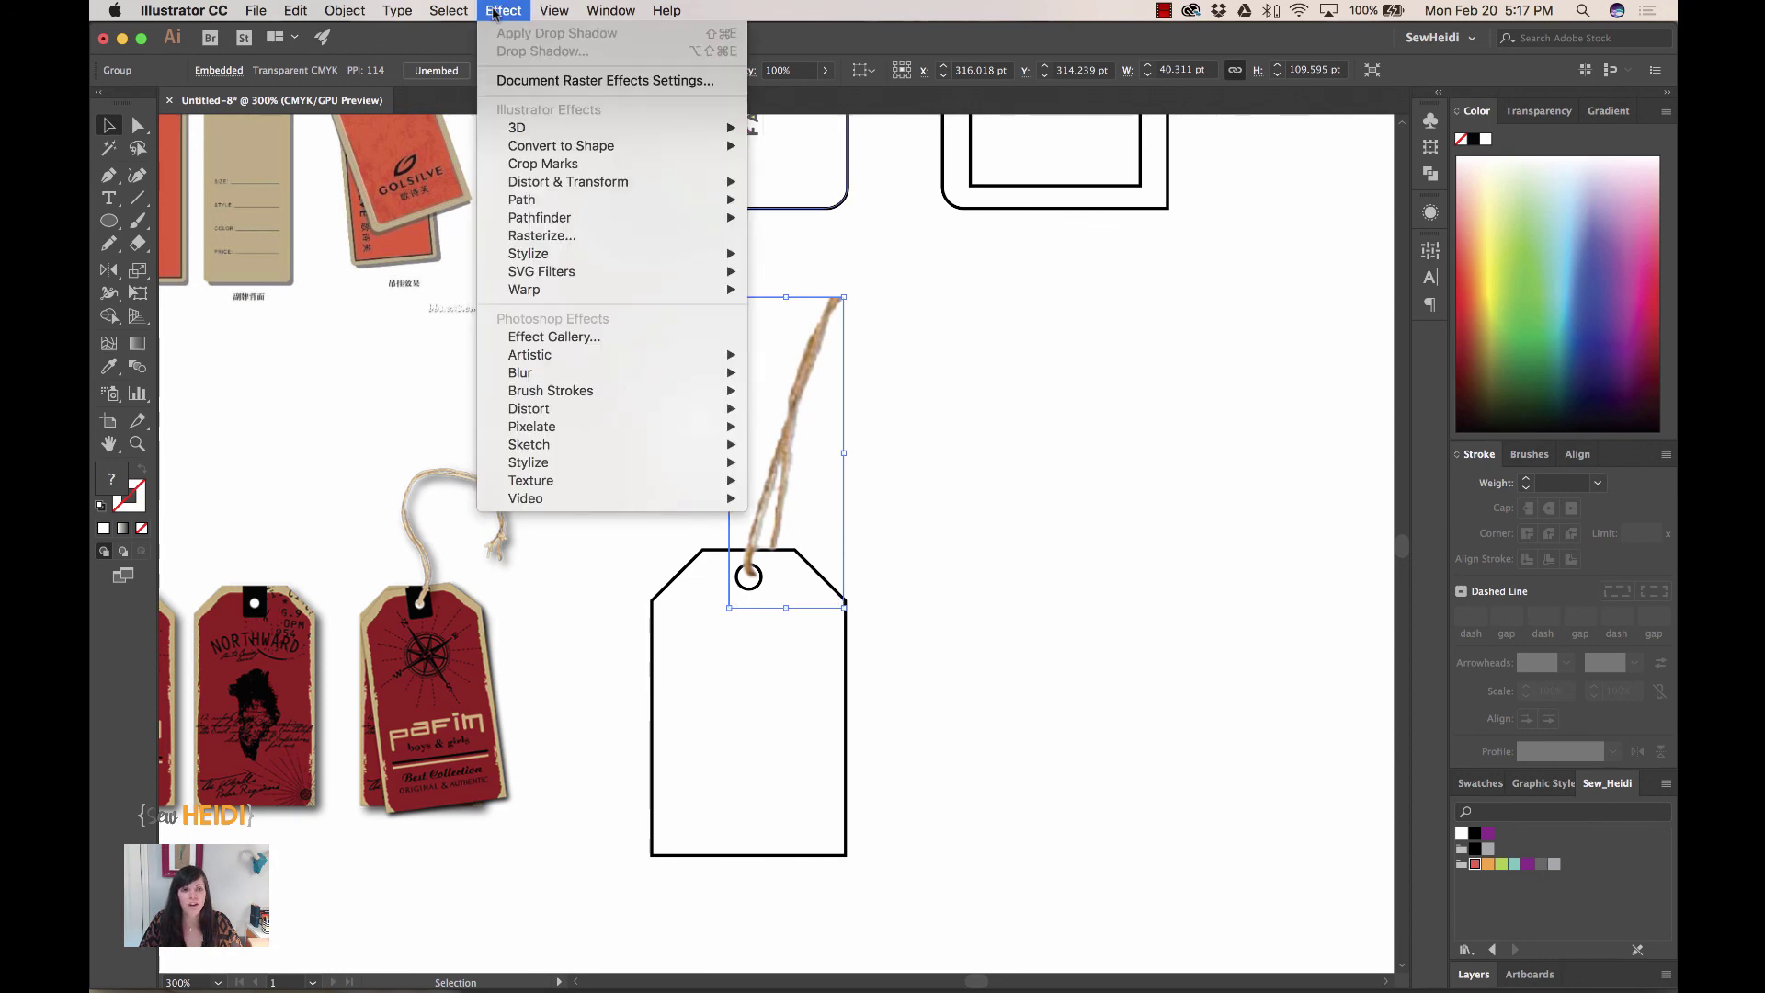
{"action": "mouse_move", "coordinate": [529, 261]}
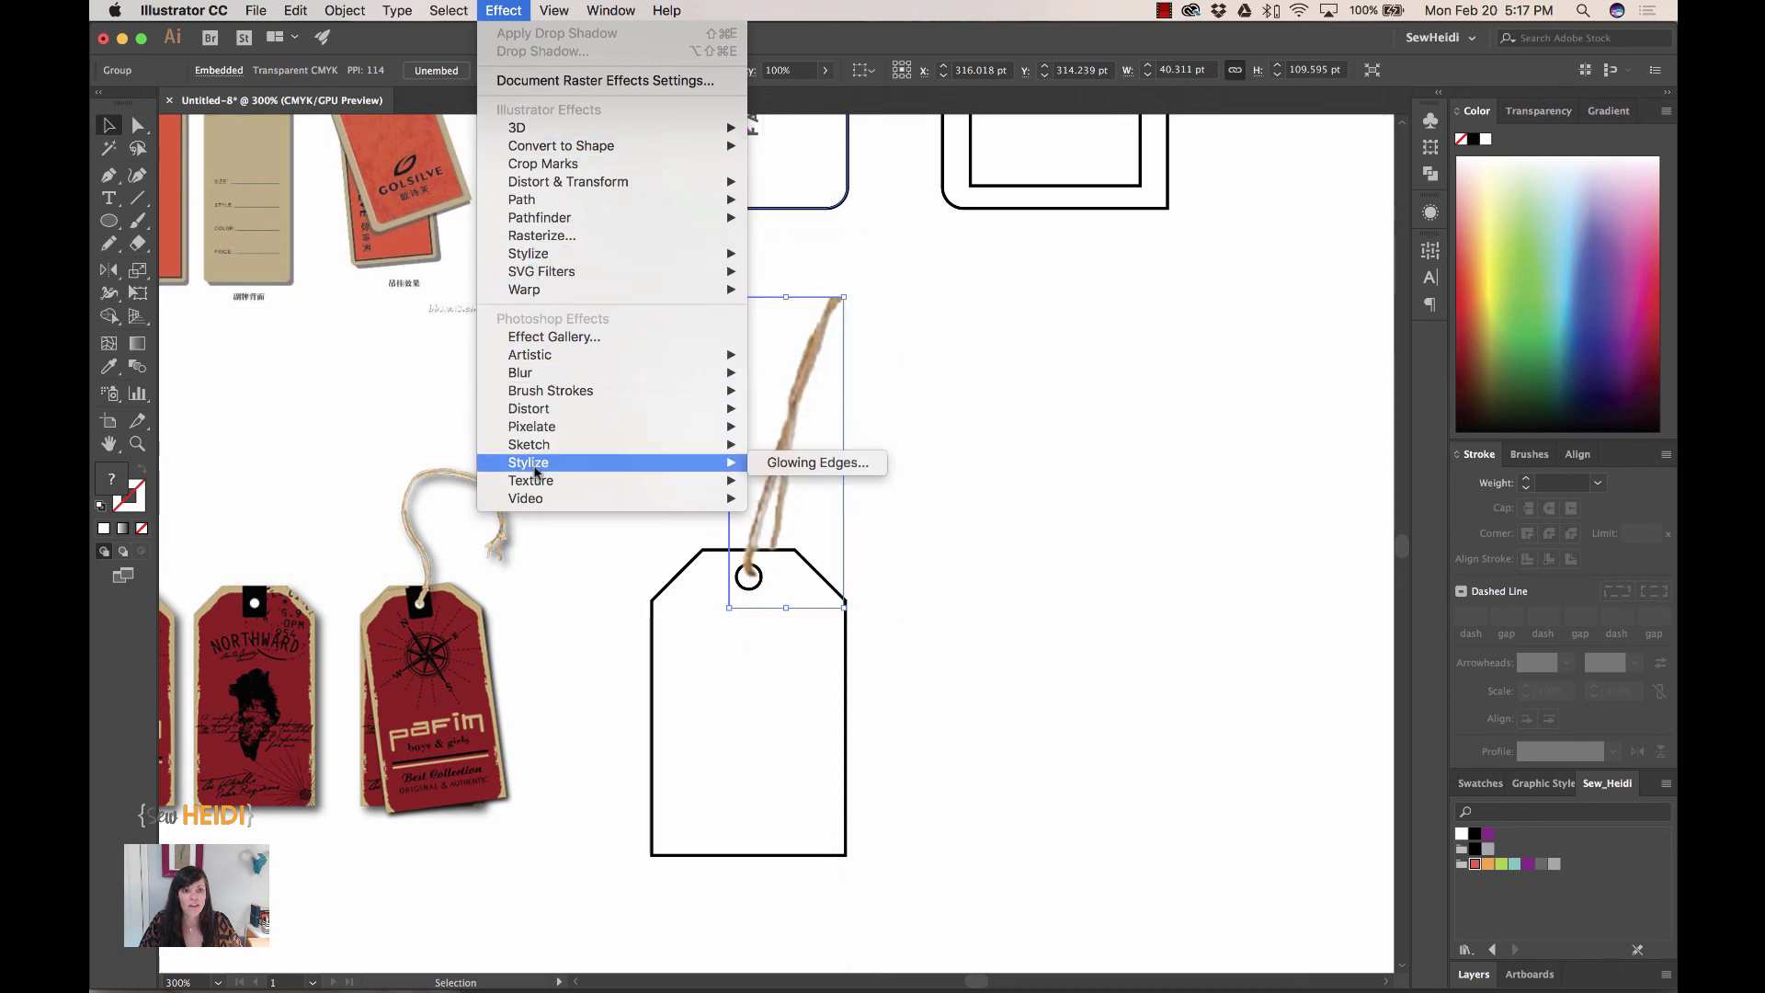
{"action": "mouse_move", "coordinate": [528, 466]}
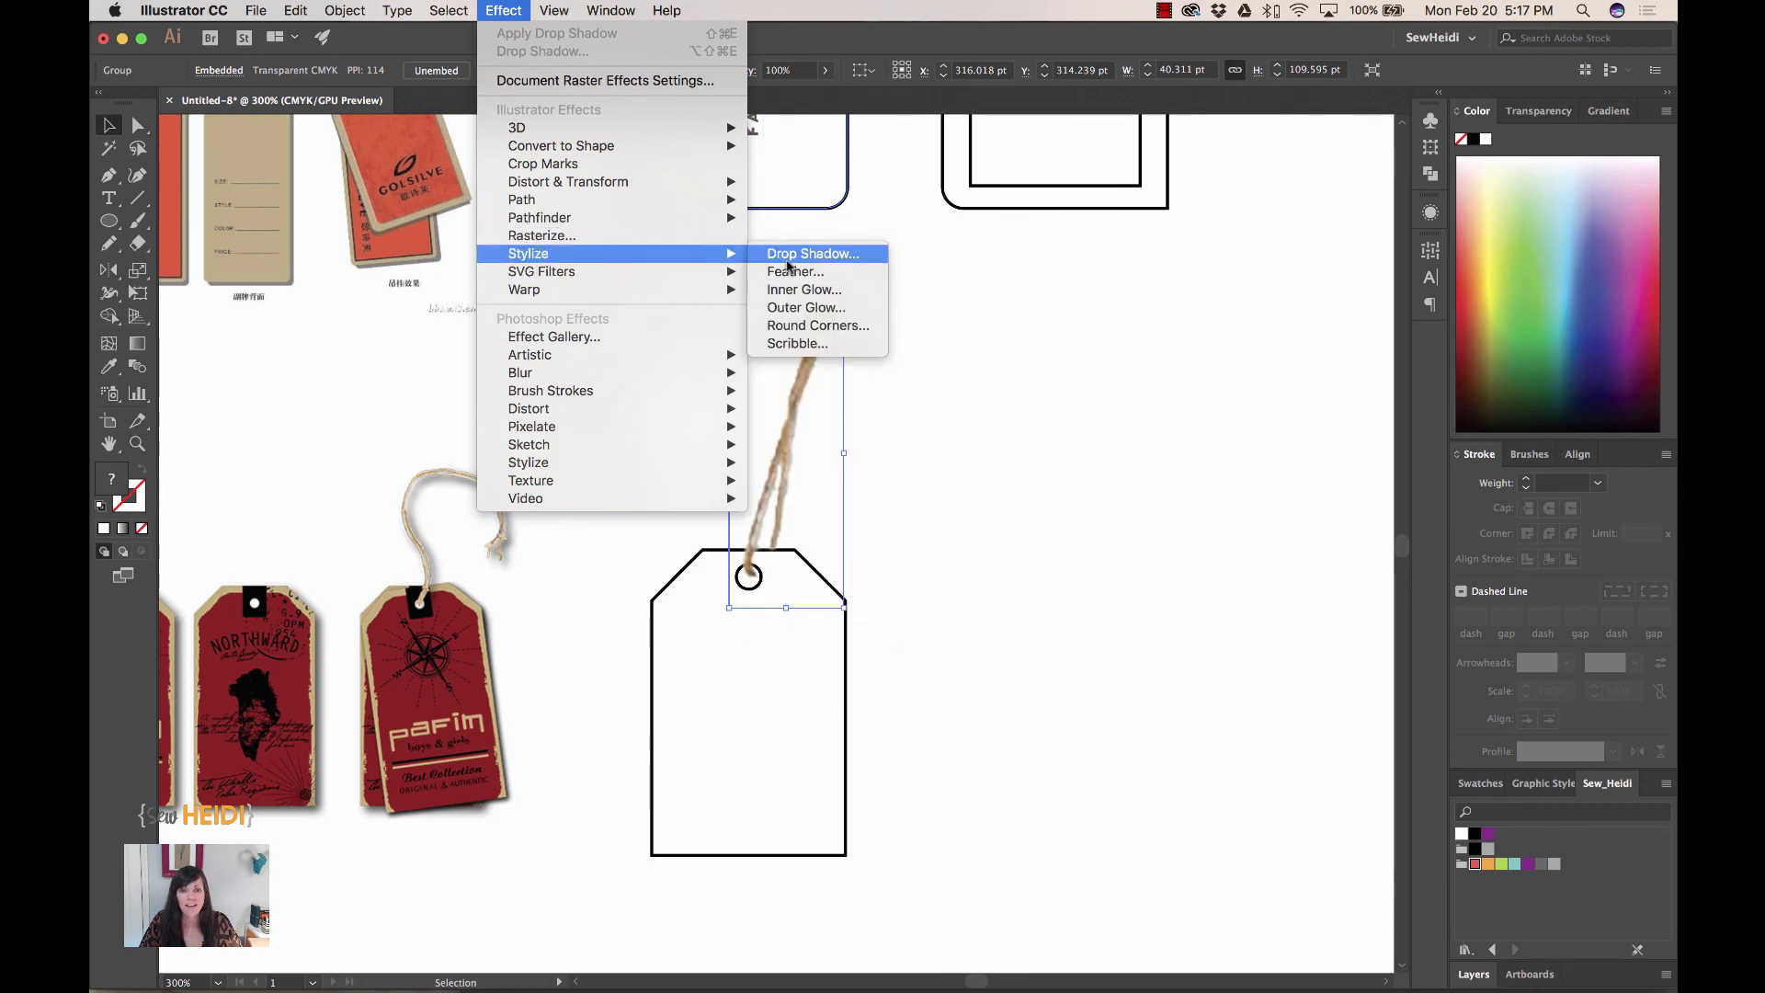
{"action": "left_click", "coordinate": [792, 265]}
{"action": "left_click", "coordinate": [757, 604]}
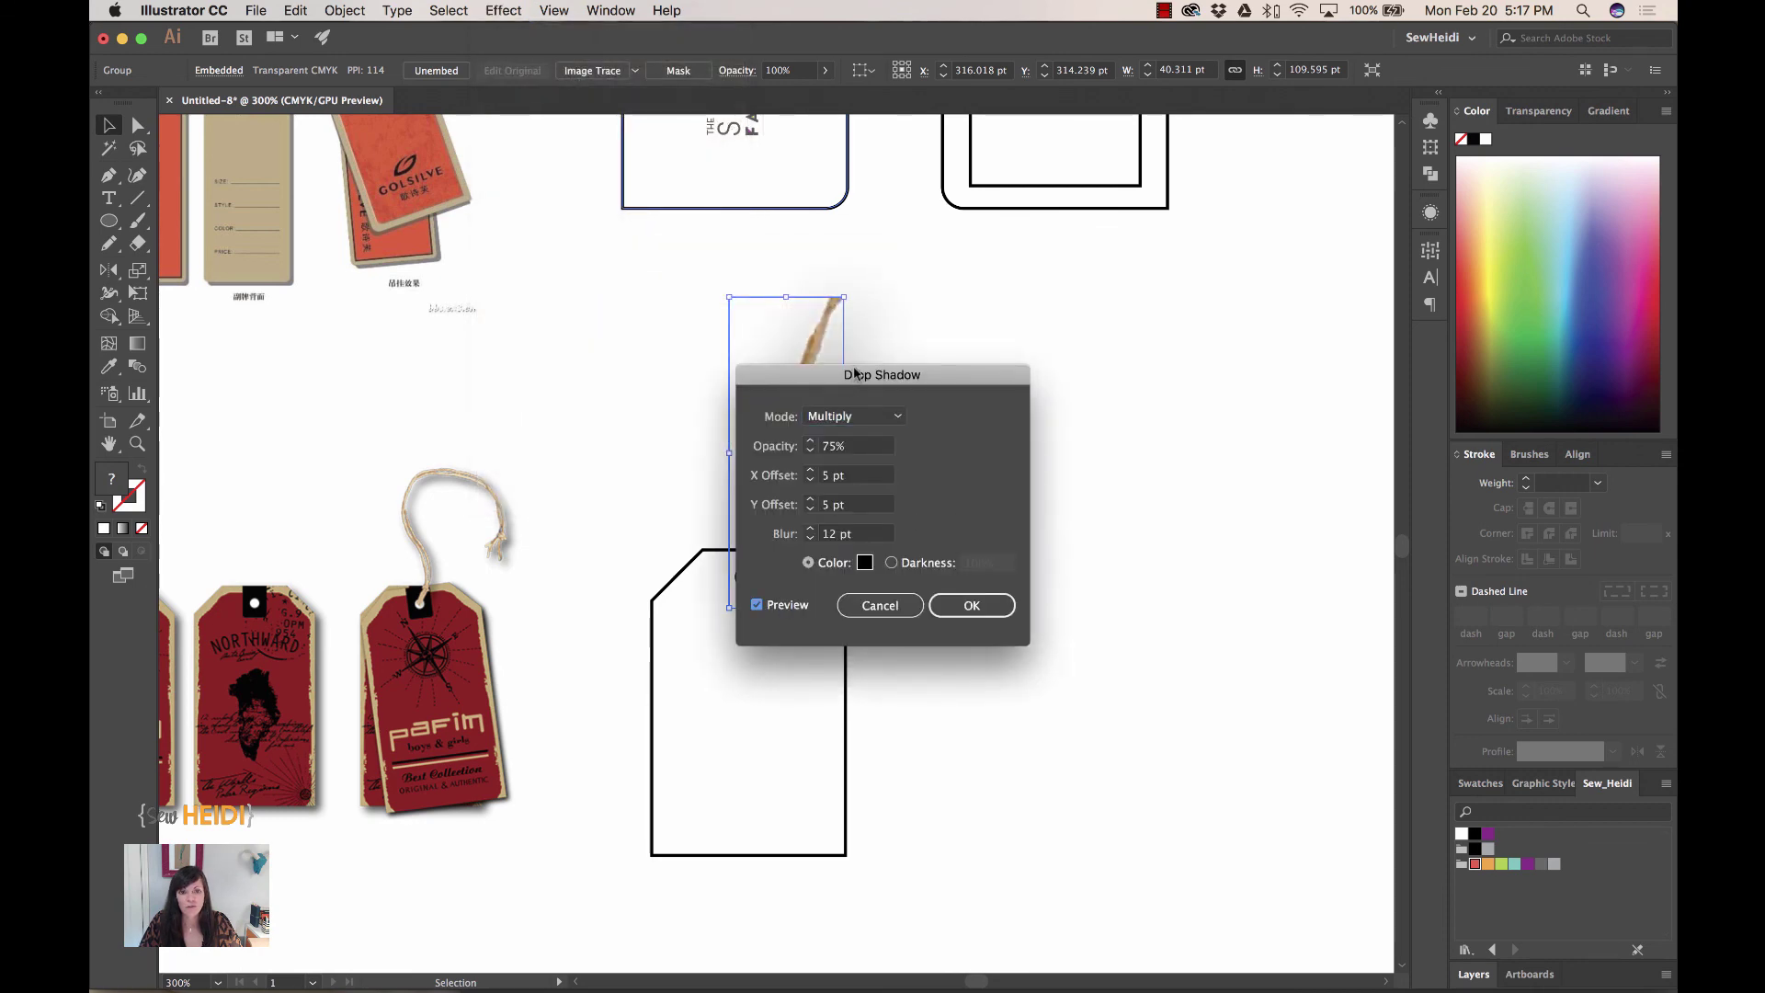
{"action": "left_click_drag", "start_coordinate": [870, 381], "coordinate": [1116, 290]}
- Lower the shadow's X and Y offsets and reduce the blur
{"action": "left_click", "coordinate": [1101, 384]}
{"action": "key", "text": "Down"}
{"action": "key", "text": "Down"}
{"action": "key", "text": "Tab"}
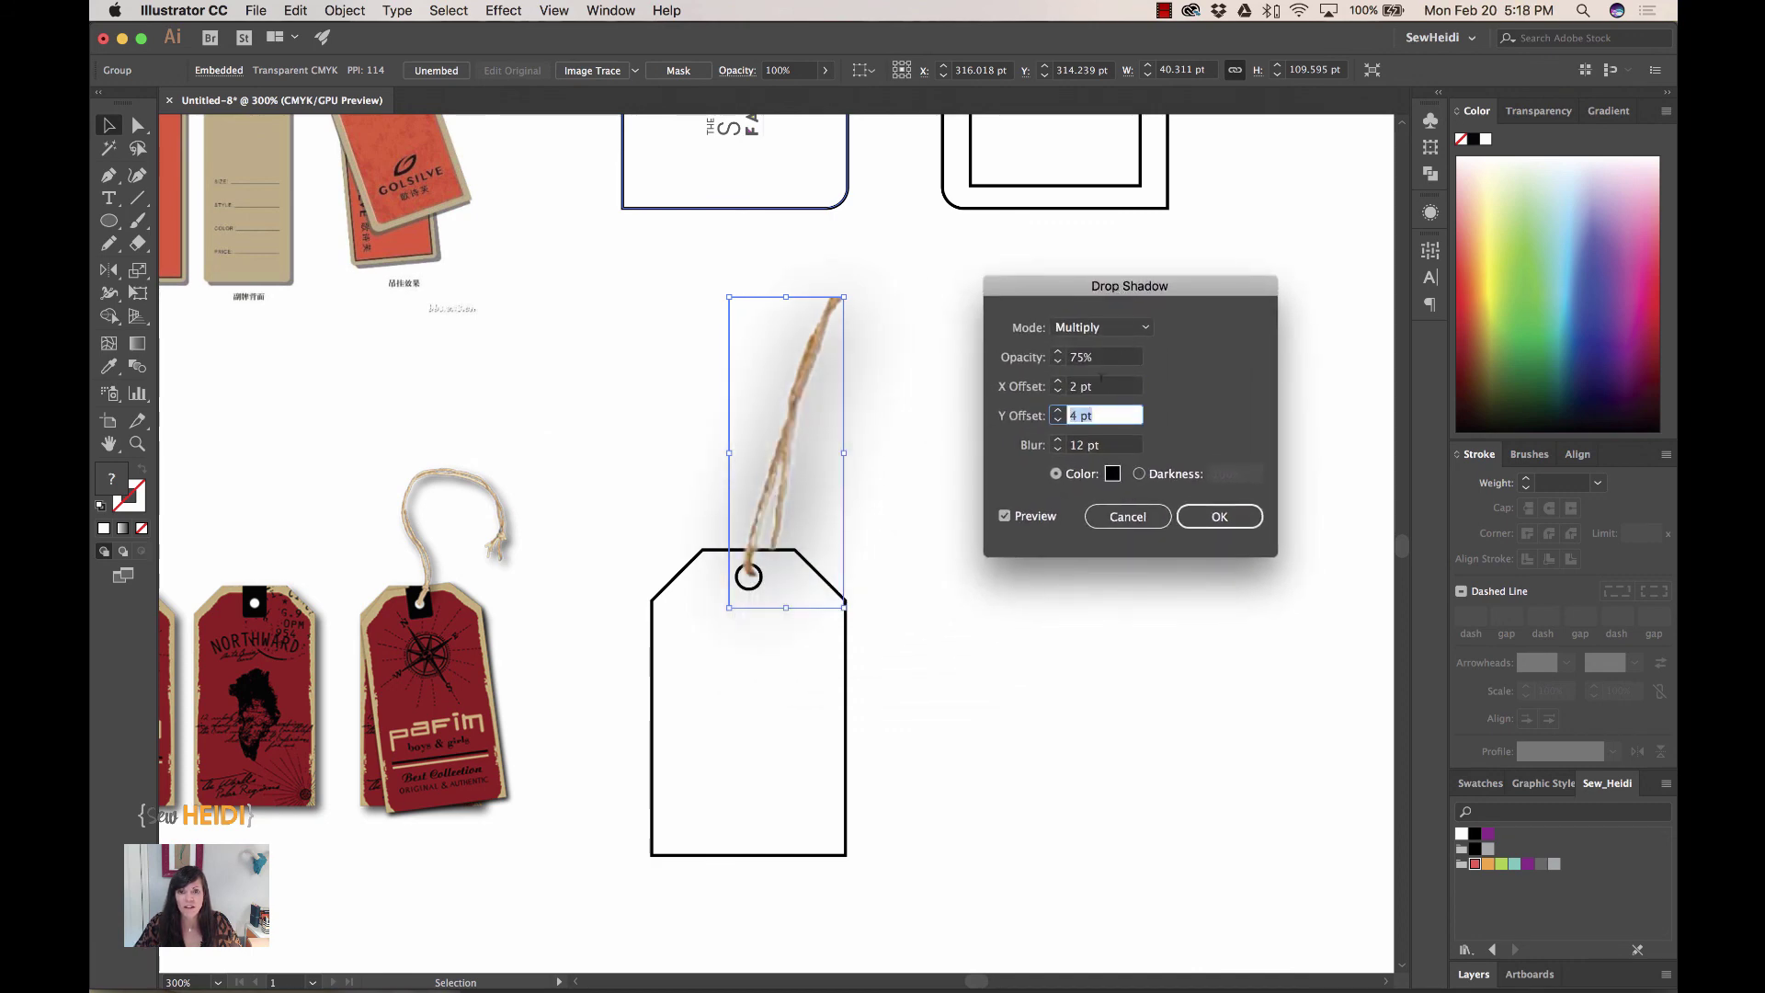
{"action": "key", "text": "Down"}
{"action": "key", "text": "Tab"}
{"action": "key", "text": "Down"}
{"action": "key", "text": "Down"}
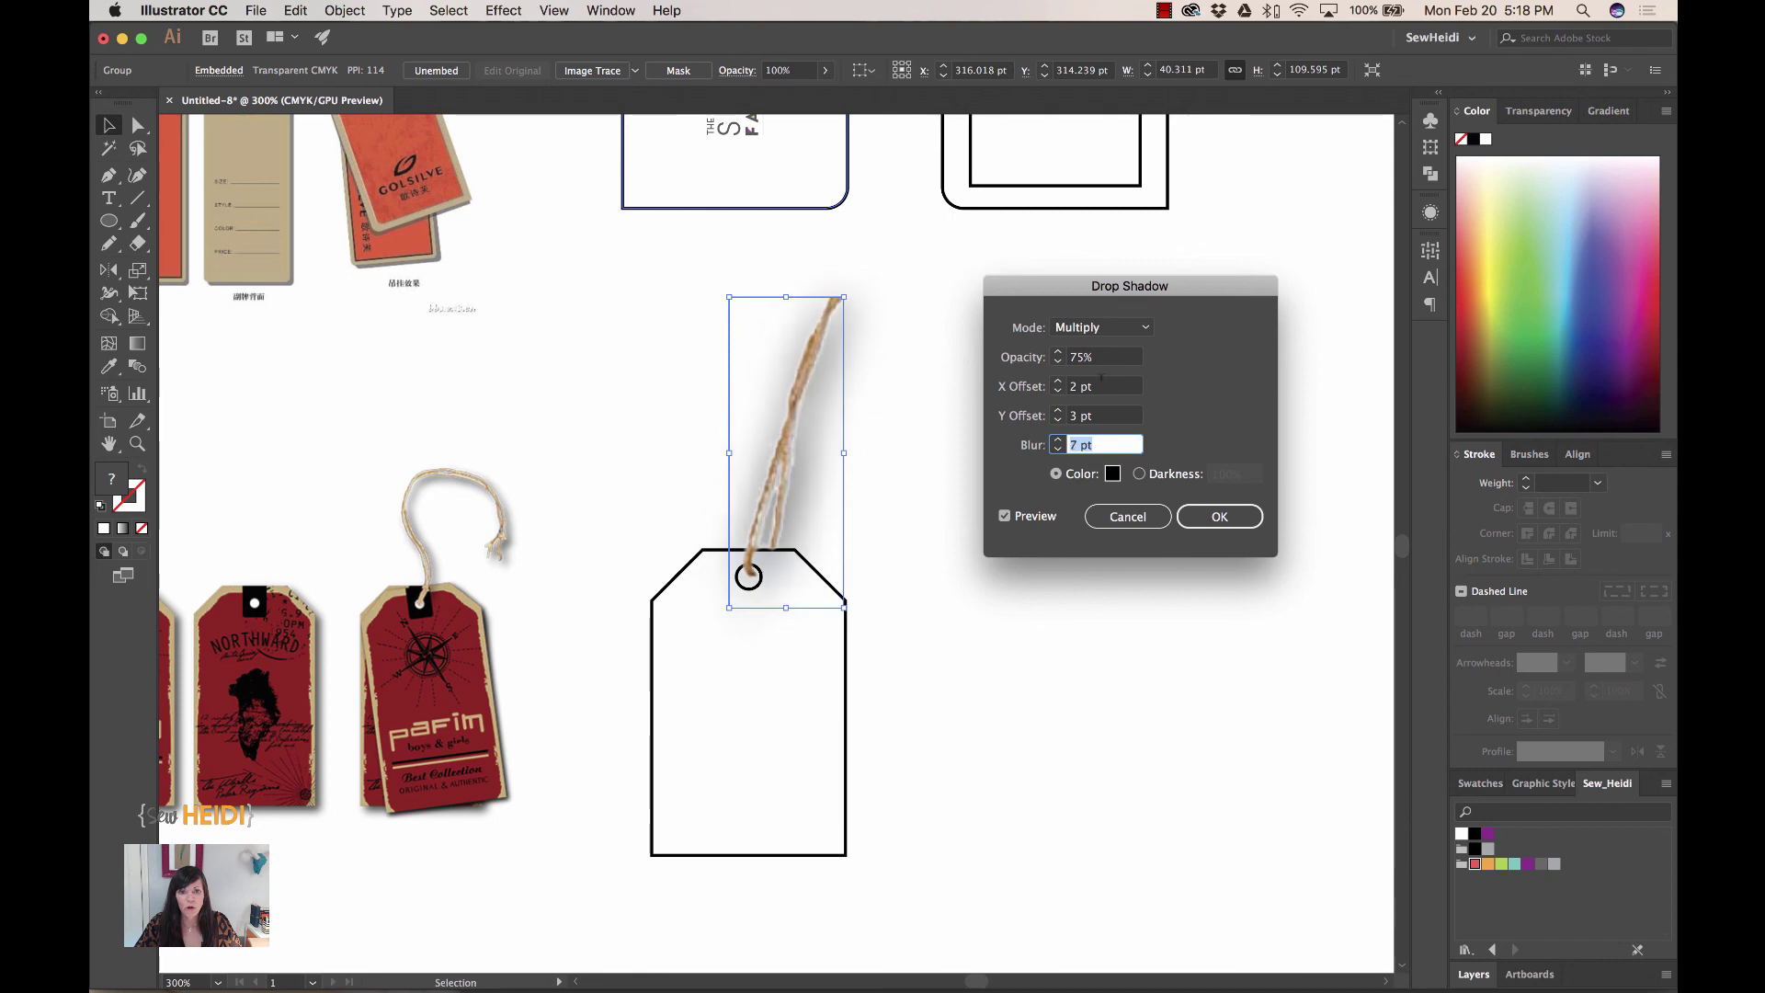
{"action": "key", "text": "Down"}
{"action": "key", "text": "Down"}
{"action": "key", "text": "Down"}
{"action": "key", "text": "Down"}
{"action": "key", "text": "Down"}
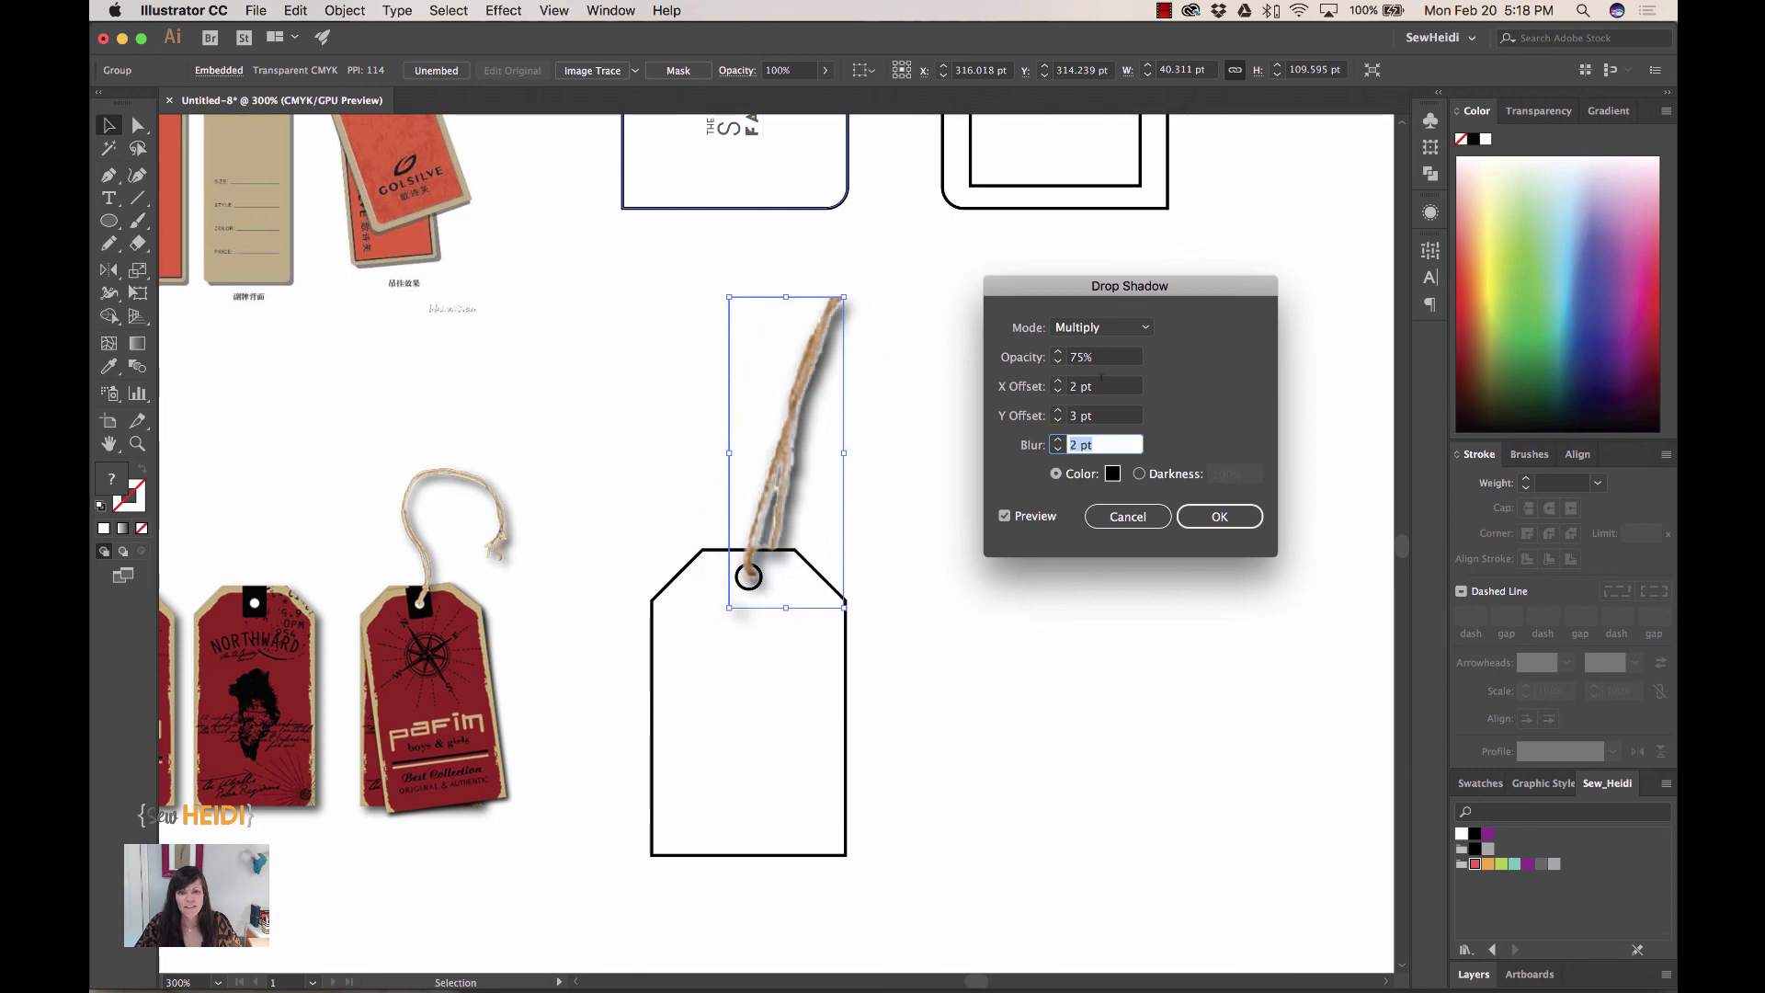
{"action": "key", "text": "Down"}
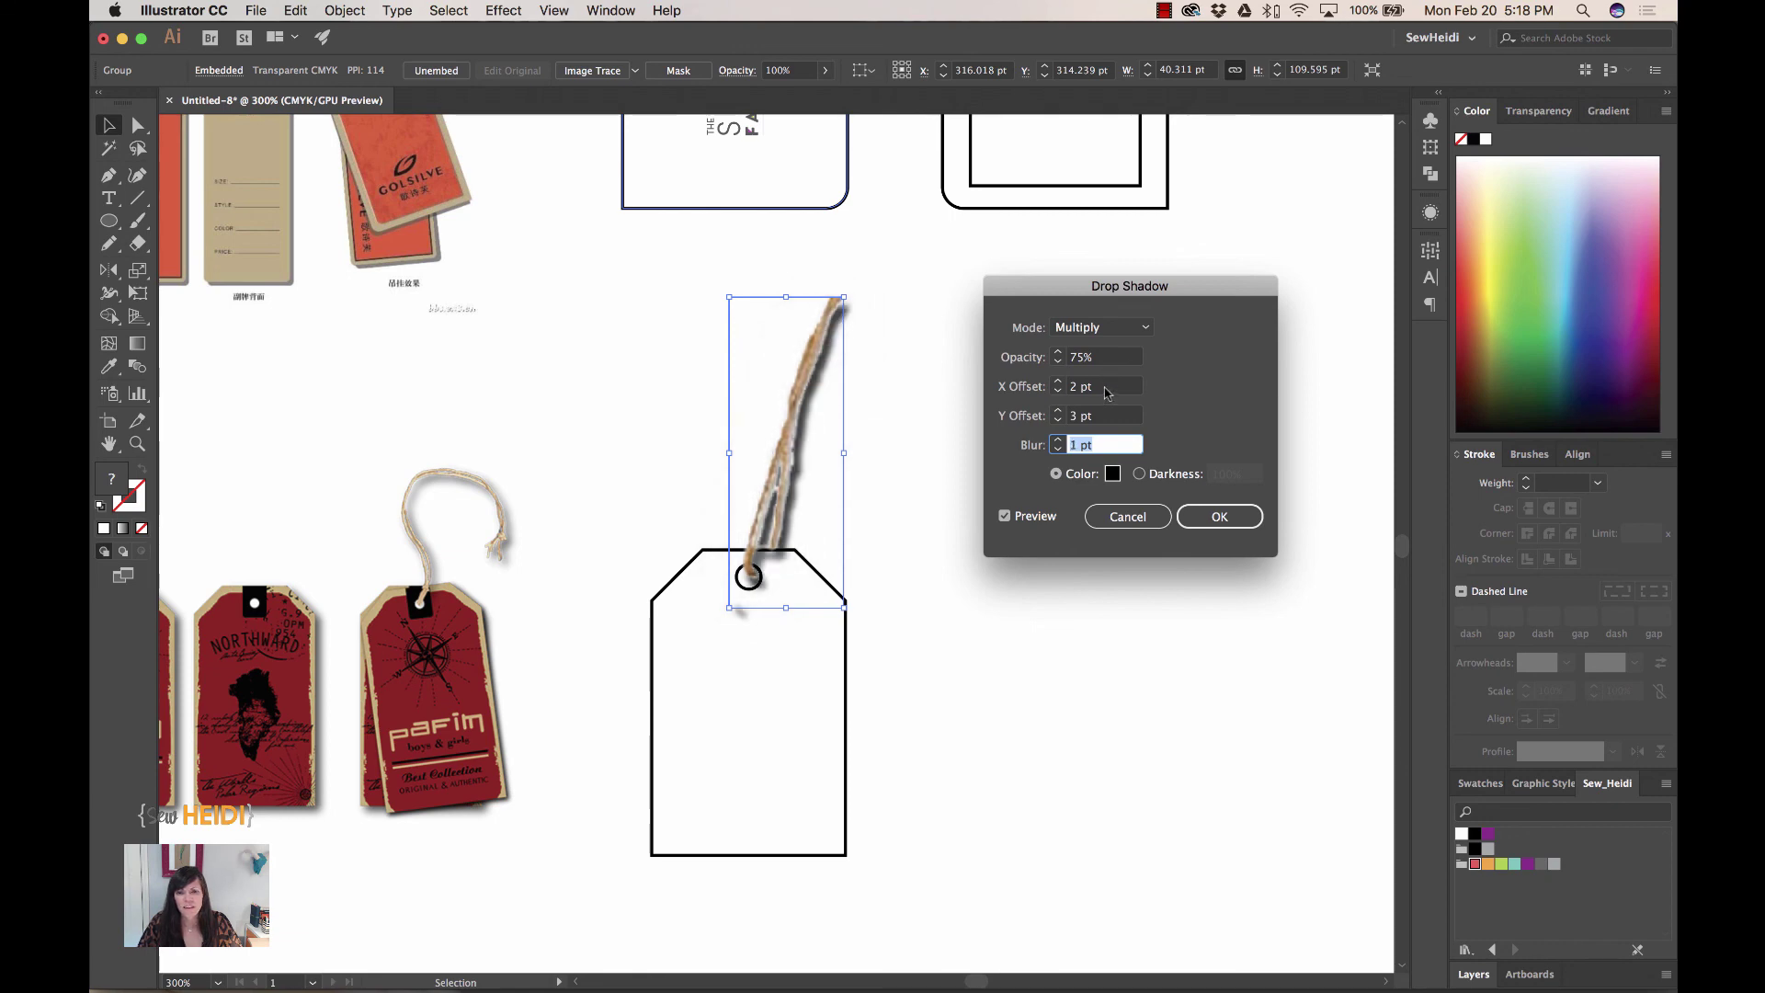
- Finalize the shadow at 1 pt X/Y offsets and 2 pt blur, then confirm
{"action": "left_click", "coordinate": [1107, 388]}
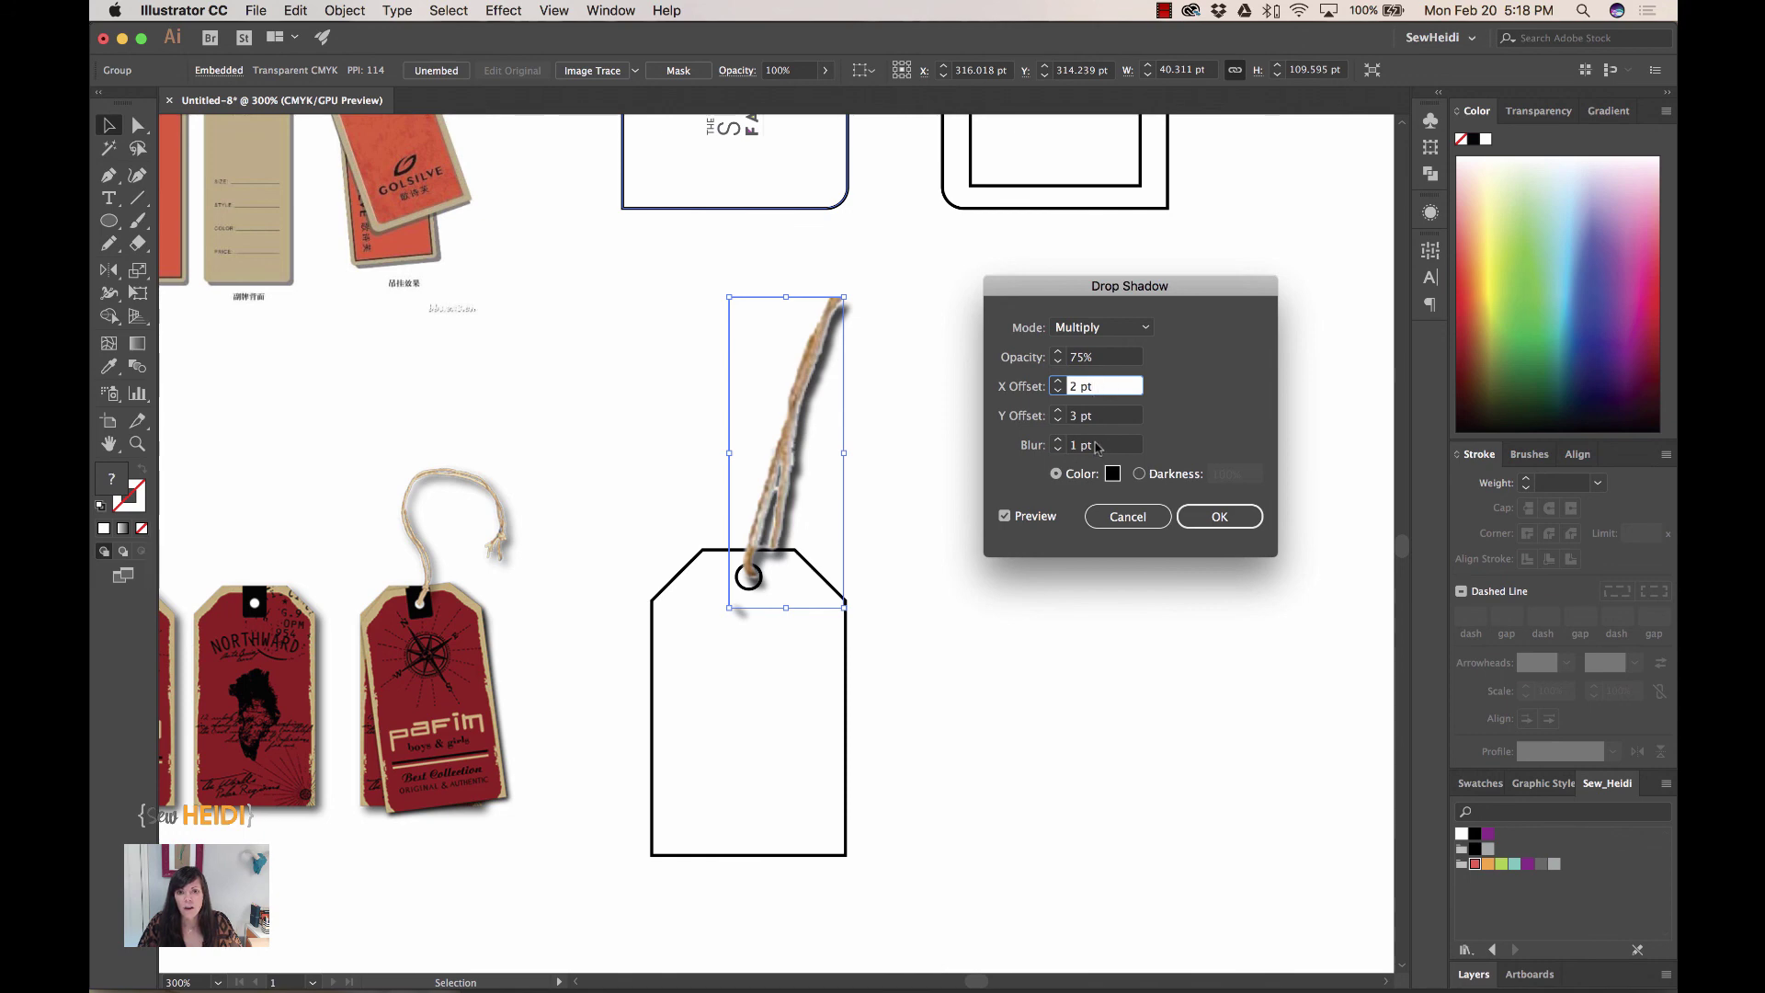
{"action": "left_click", "coordinate": [1099, 445]}
{"action": "key", "text": "Up"}
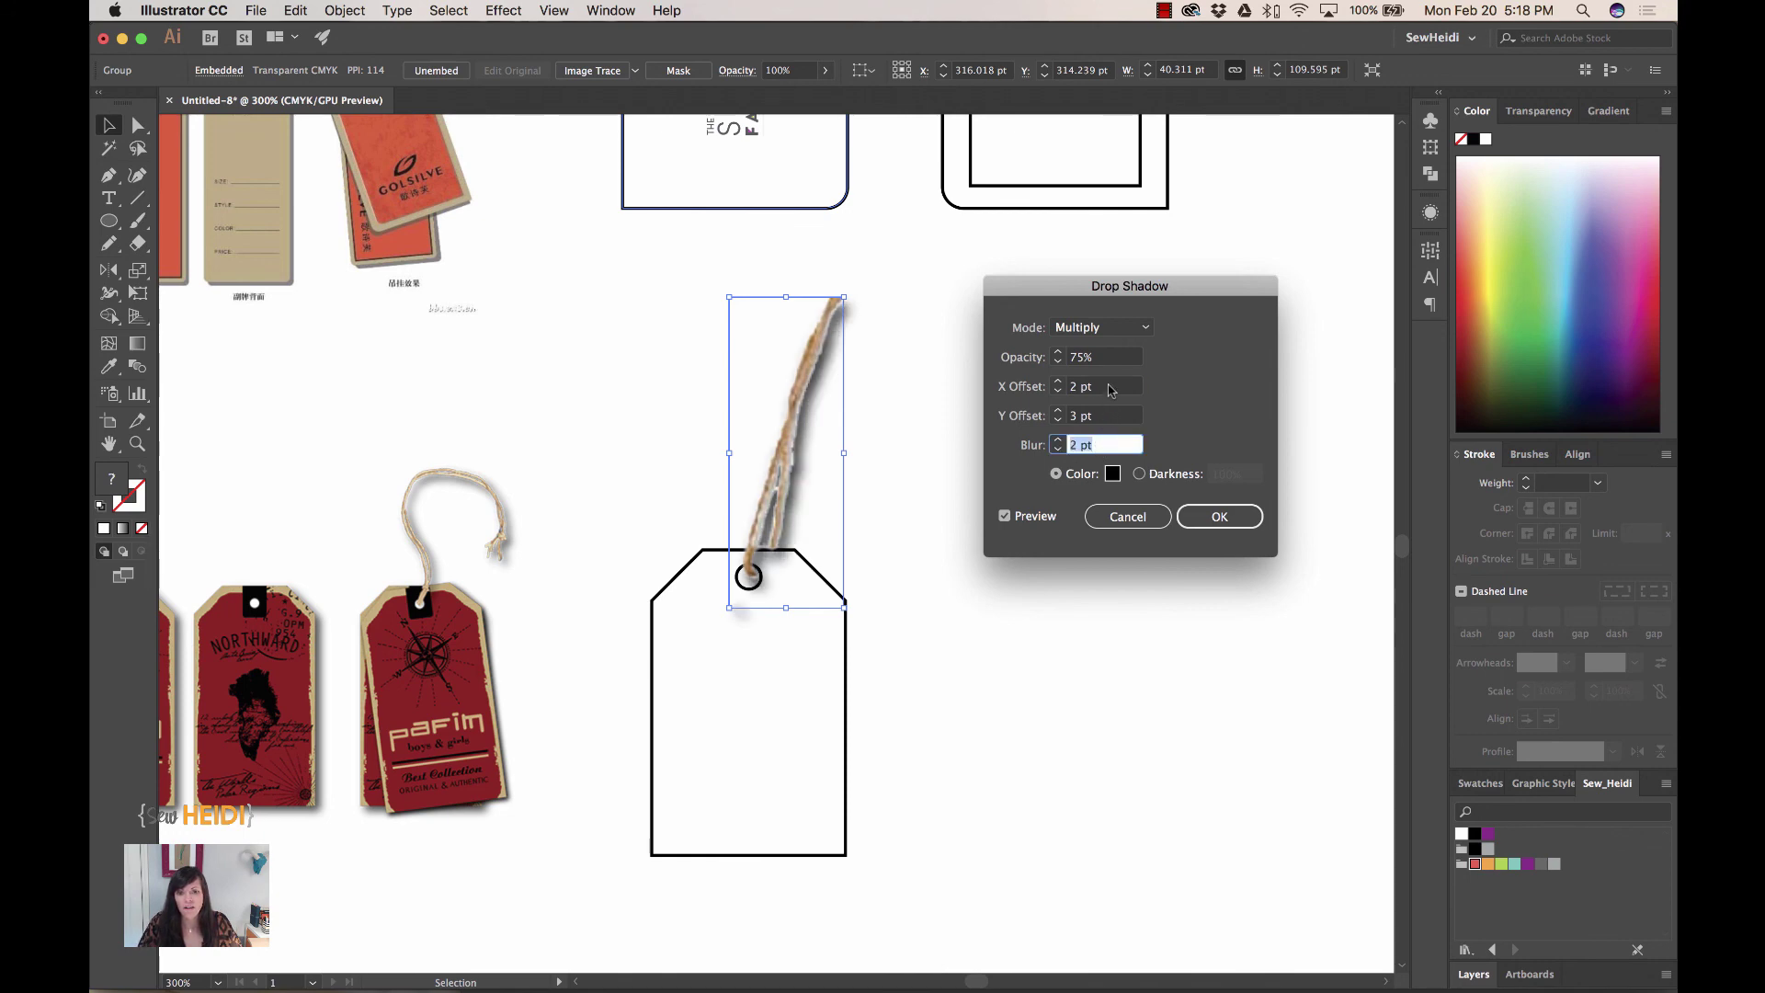
{"action": "left_click", "coordinate": [1109, 387]}
{"action": "key", "text": "Down"}
{"action": "key", "text": "Tab"}
{"action": "key", "text": "Down"}
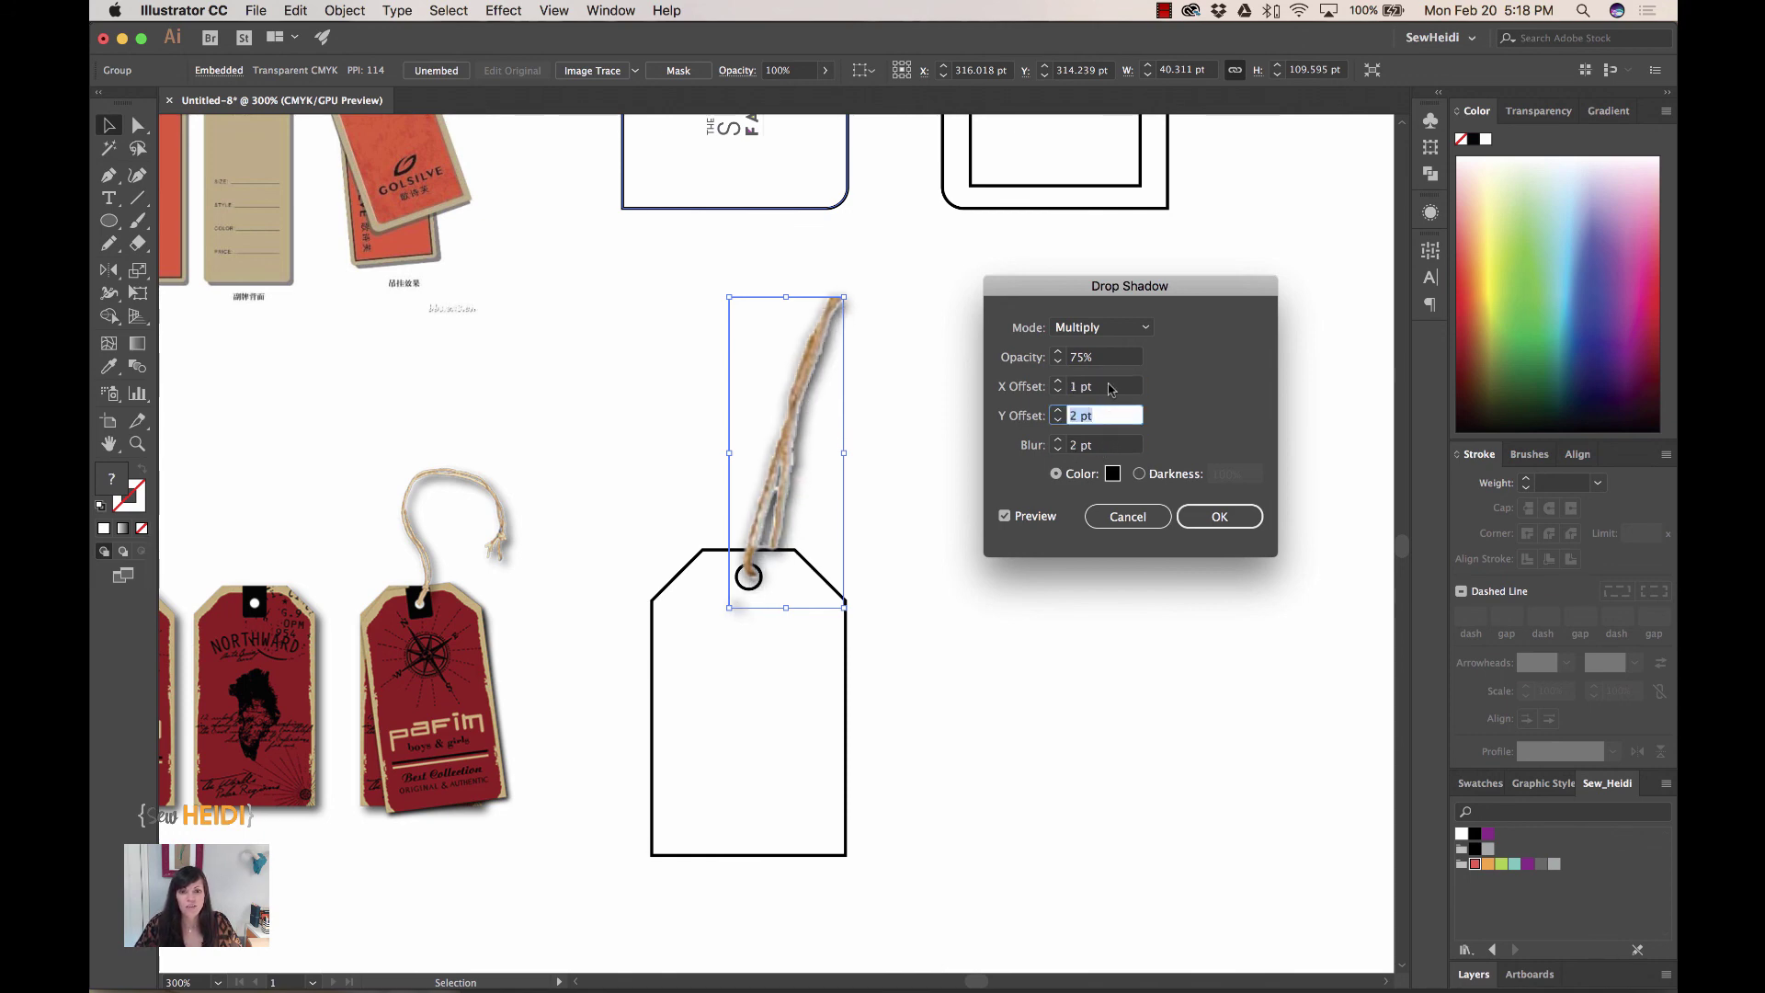
{"action": "left_click", "coordinate": [1228, 525]}
{"action": "left_click", "coordinate": [1102, 681]}
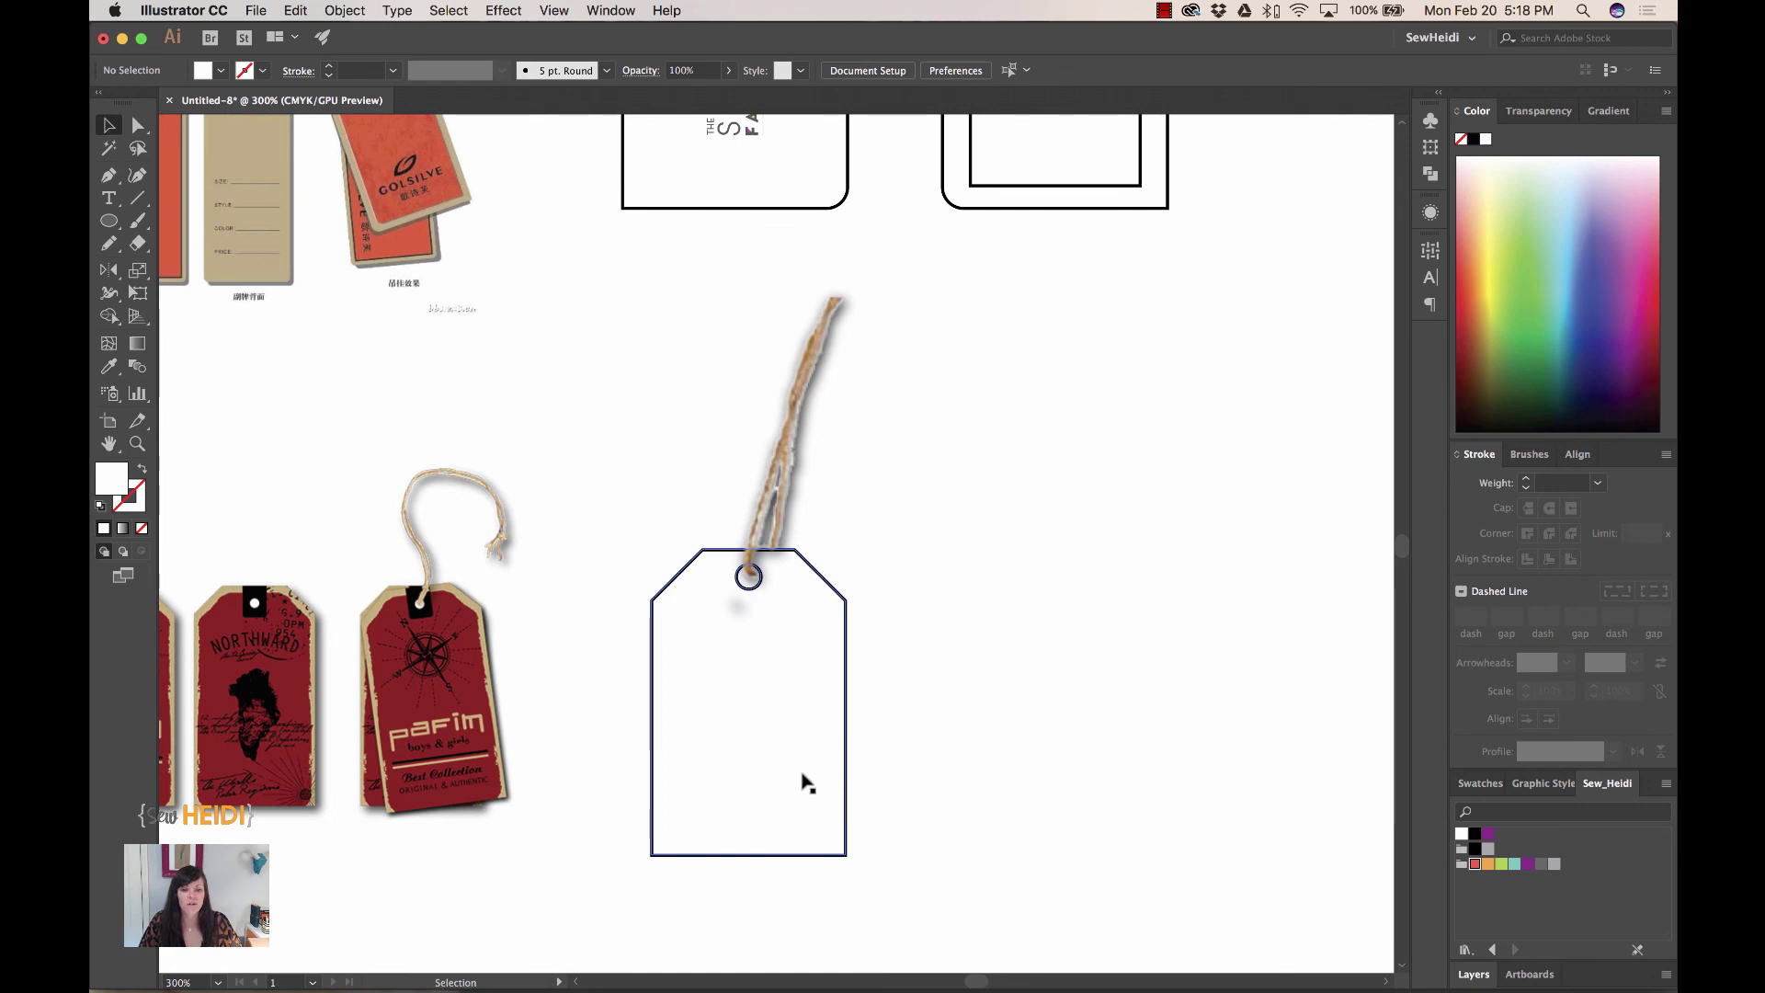
- Scroll the artboard sideways away from the finished string tag
{"action": "scroll", "coordinate": [915, 815], "scroll_direction": "left", "scroll_amount": 5}
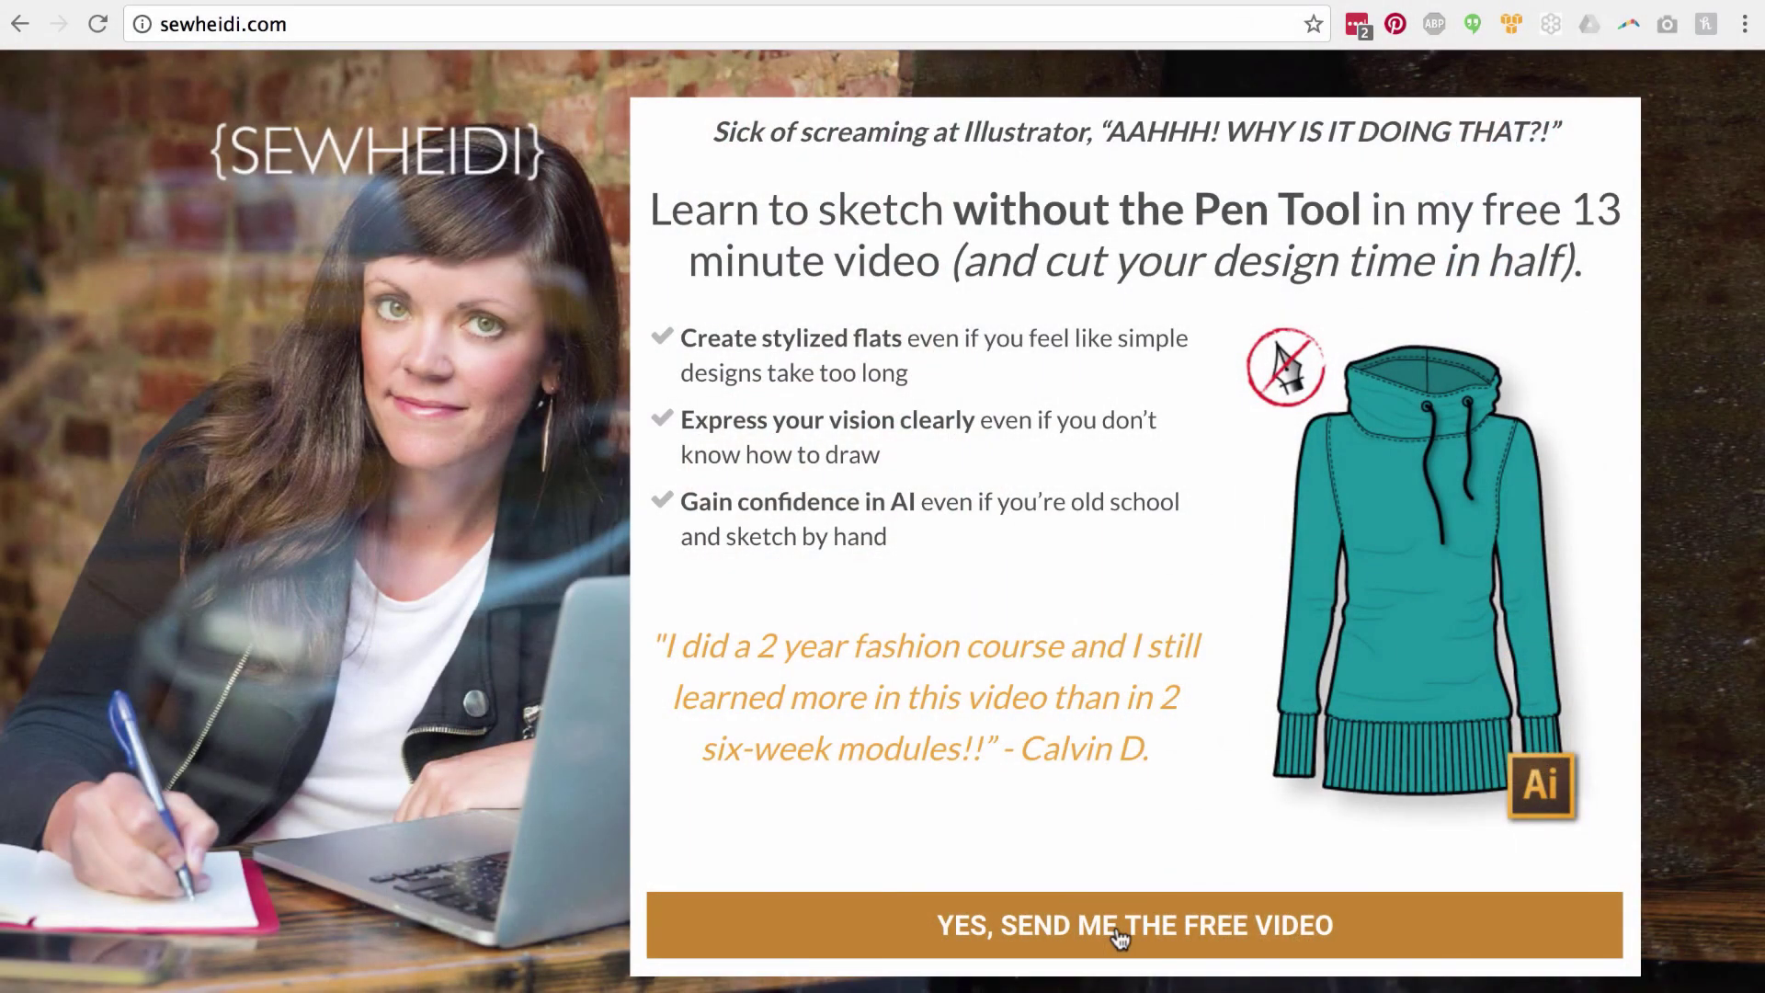
- Request the free sketching video, enter an e-mail address, and select the First Name field
{"action": "left_click", "coordinate": [1120, 937]}
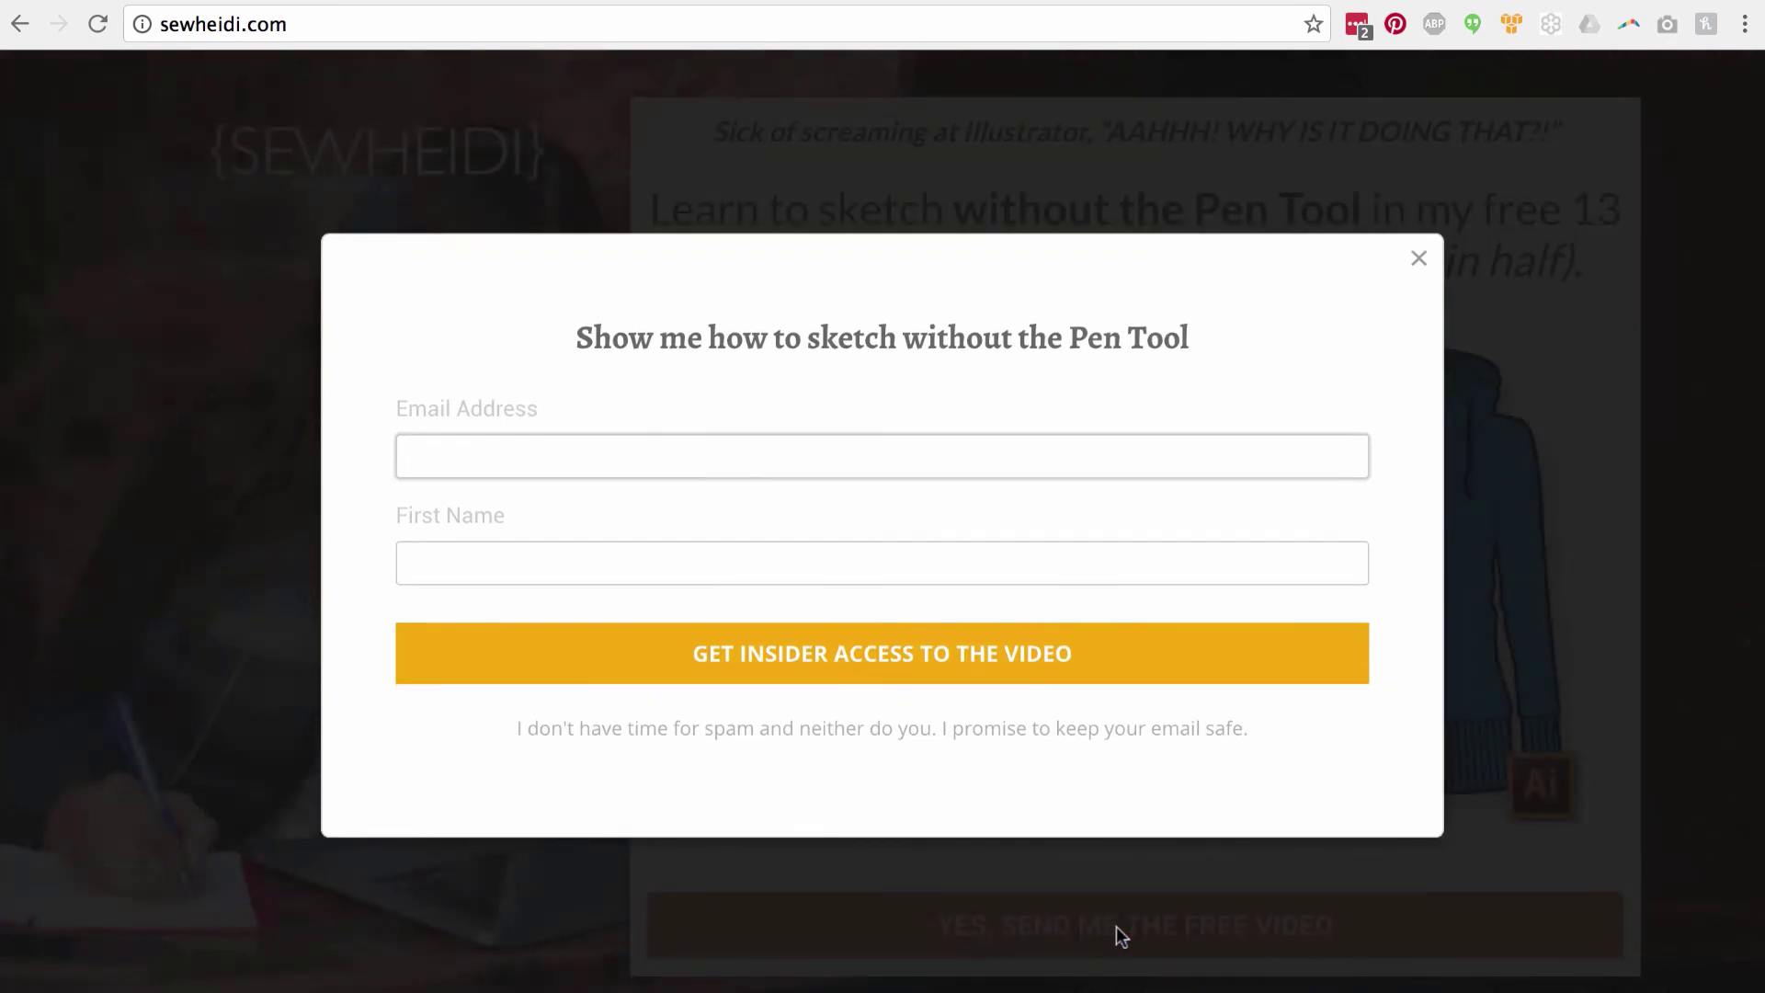
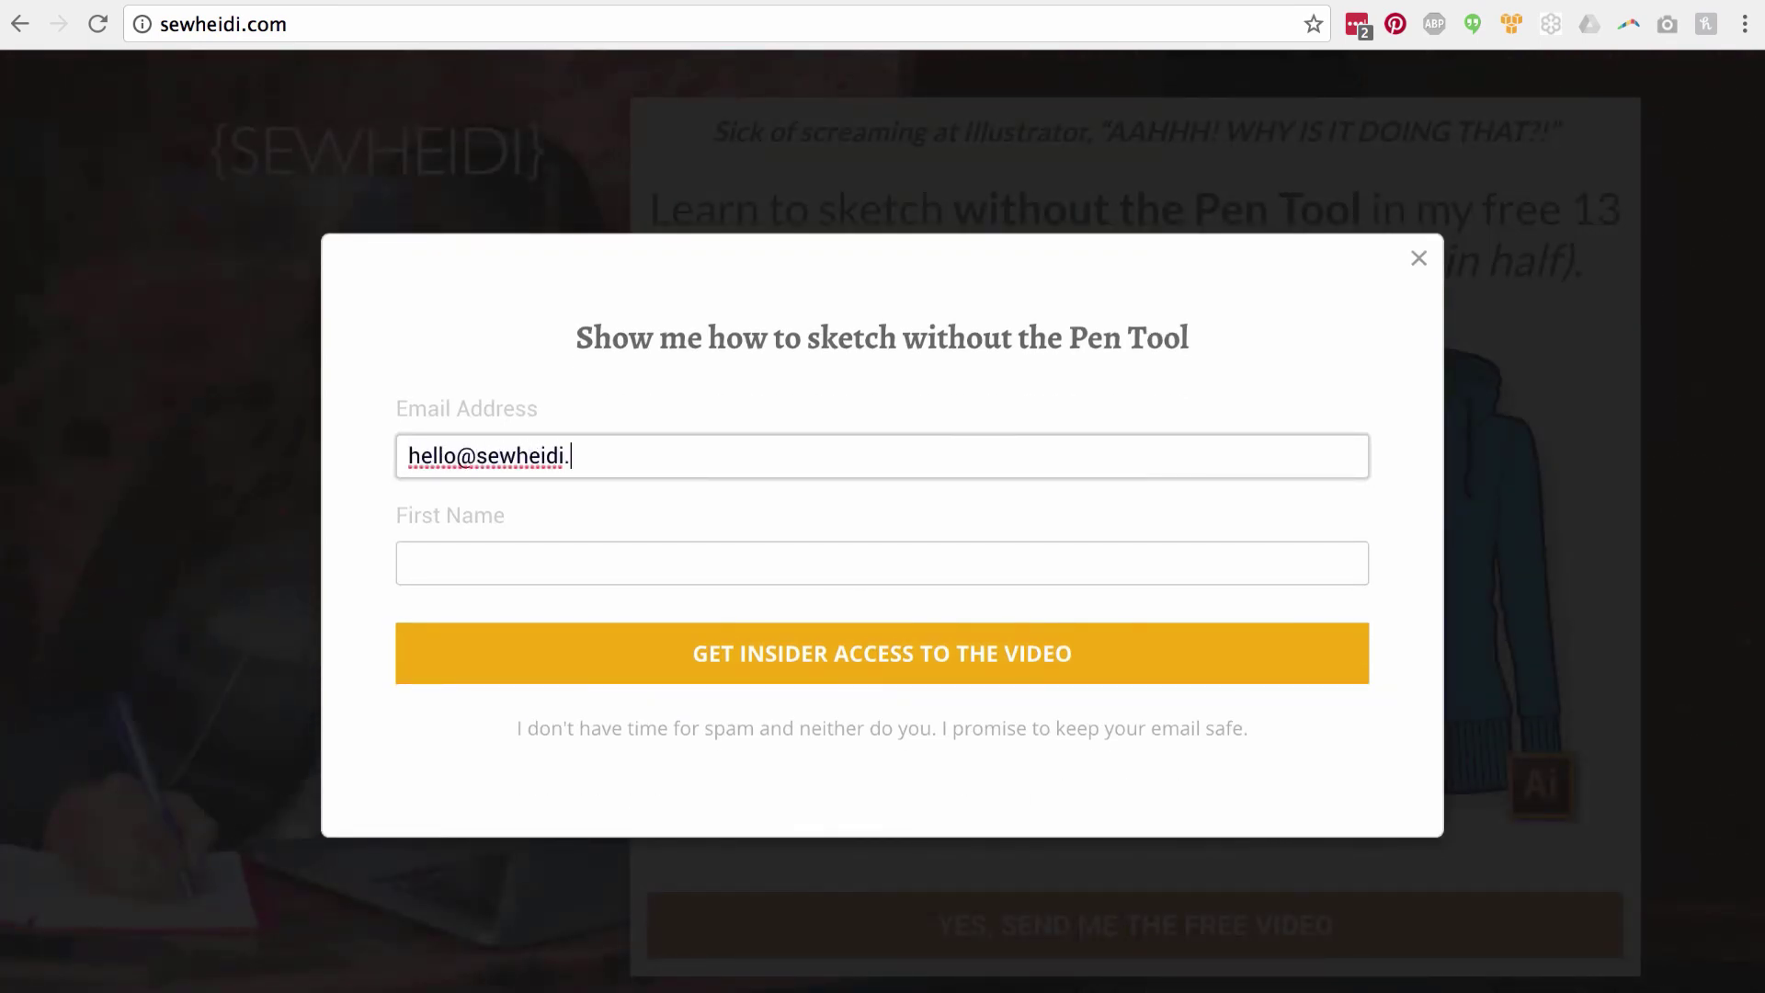
{"action": "left_click", "coordinate": [409, 563]}
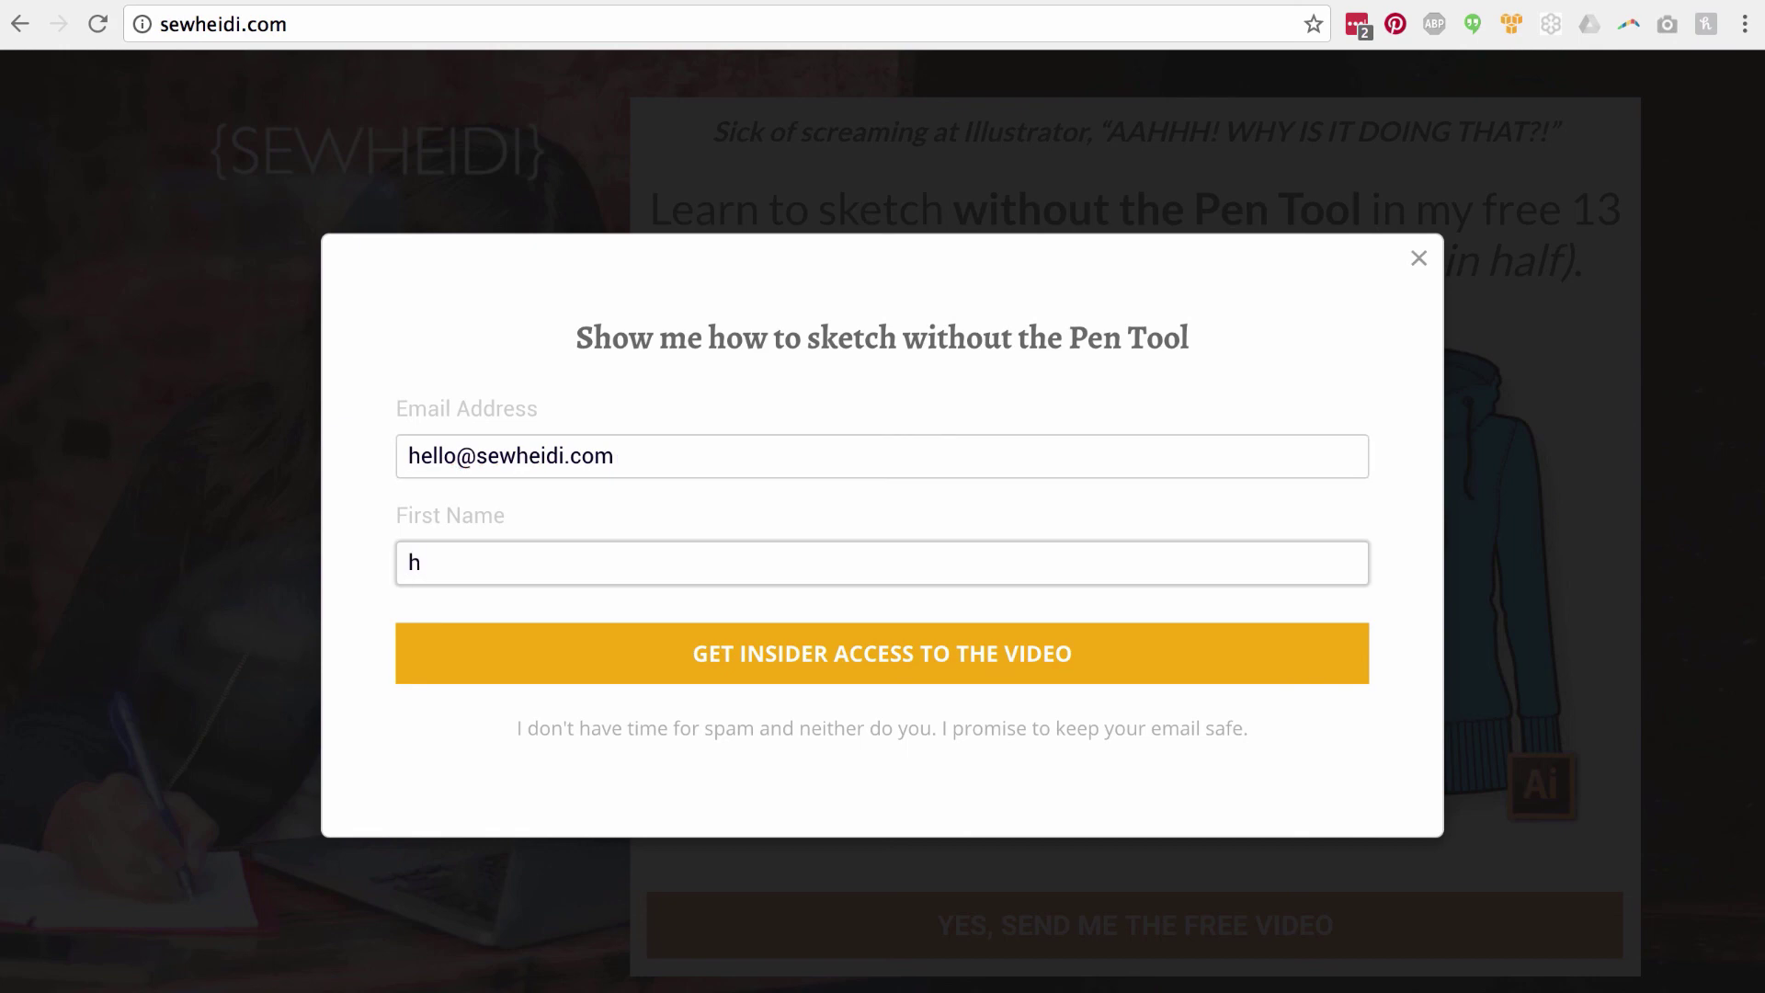